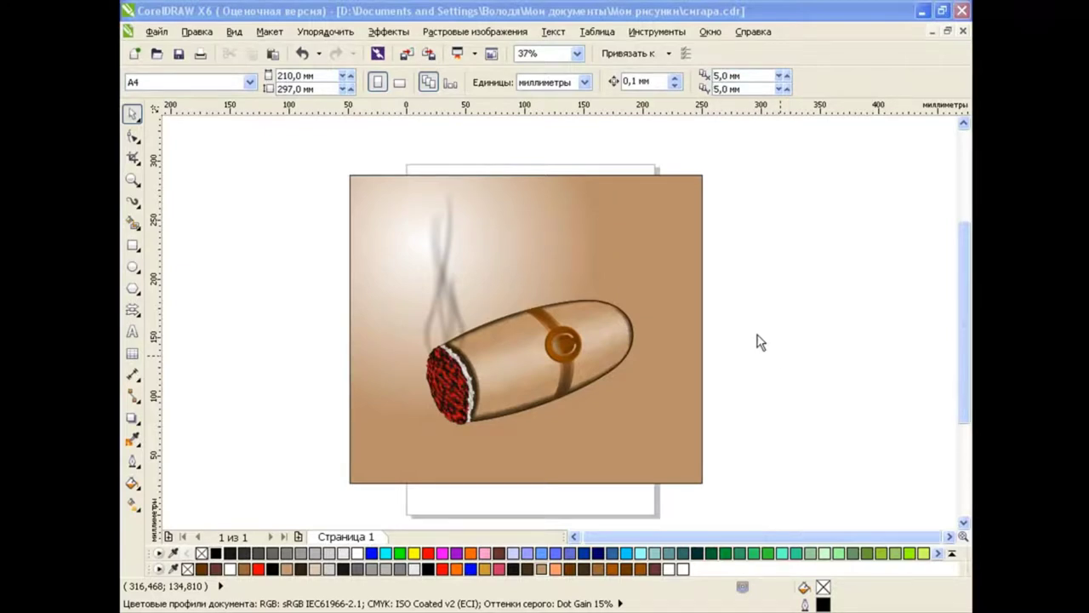
Open the toolbox flyout that holds the ellipse tools.
{"action": "left_click", "coordinate": [131, 271]}
Draw a wide ellipse across the page and shift it slightly left.
{"action": "left_click", "coordinate": [175, 265]}
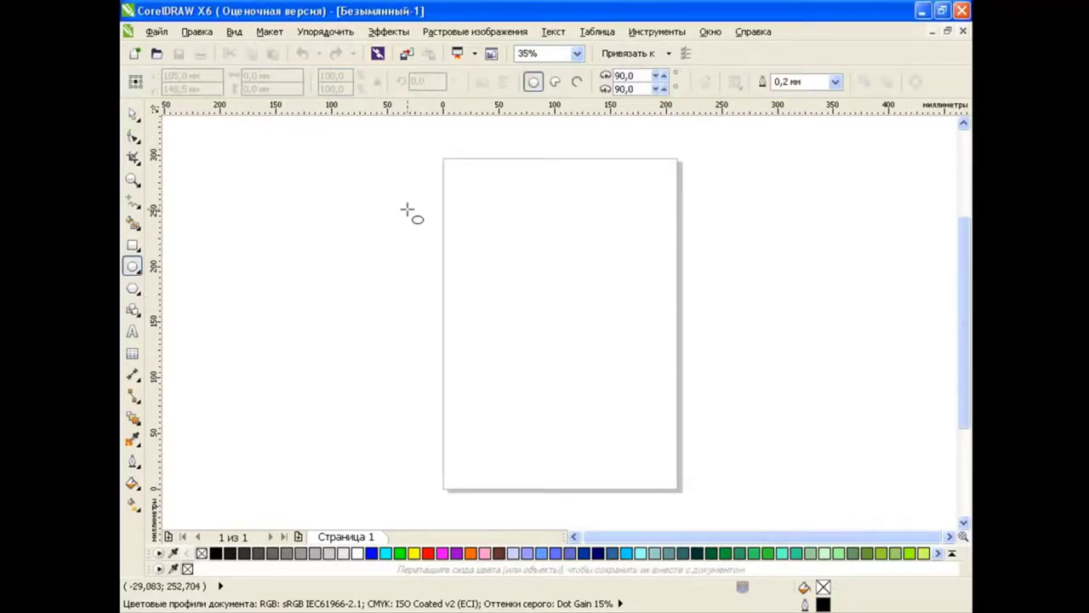
{"action": "left_click_drag", "start_coordinate": [356, 196], "coordinate": [818, 362]}
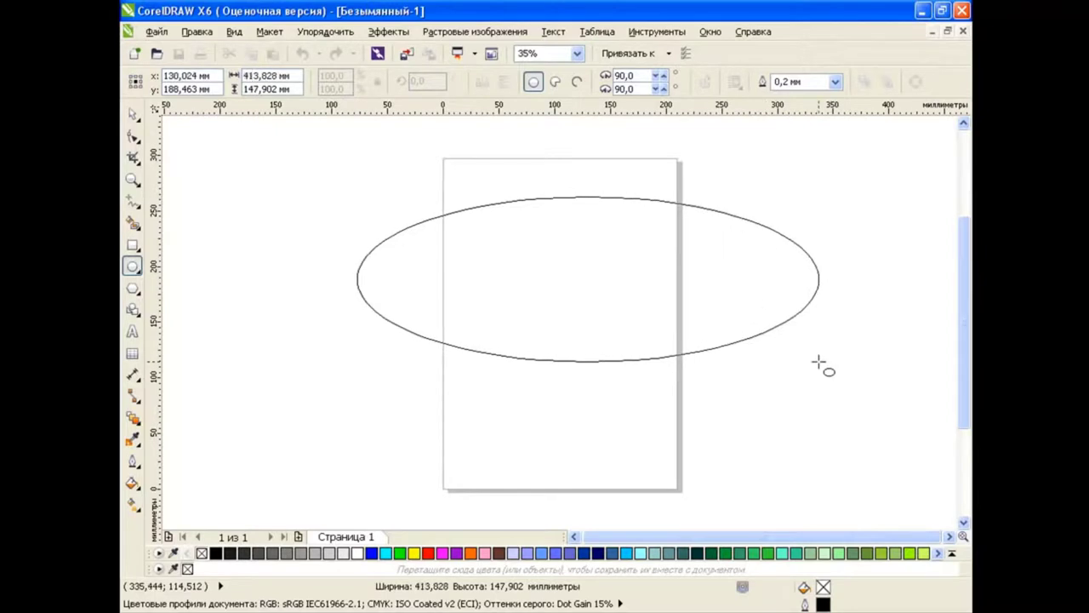
{"action": "left_click_drag", "start_coordinate": [589, 278], "coordinate": [554, 278]}
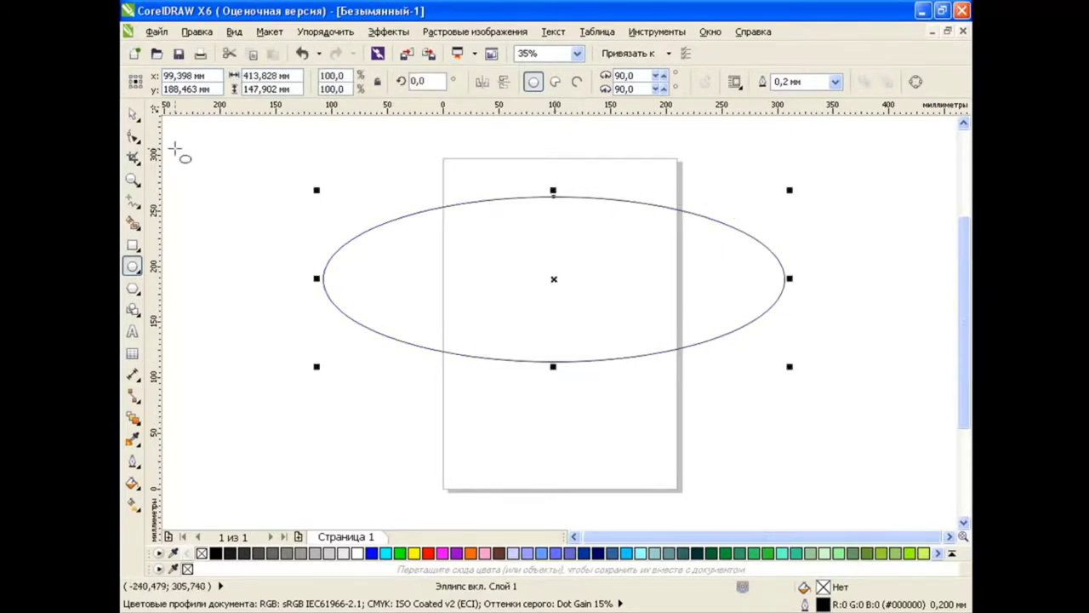
Convert the ellipse to curves, add nodes, and pull the right node inward to blunt that end.
{"action": "left_click", "coordinate": [133, 136]}
{"action": "key", "text": "ctrl+q"}
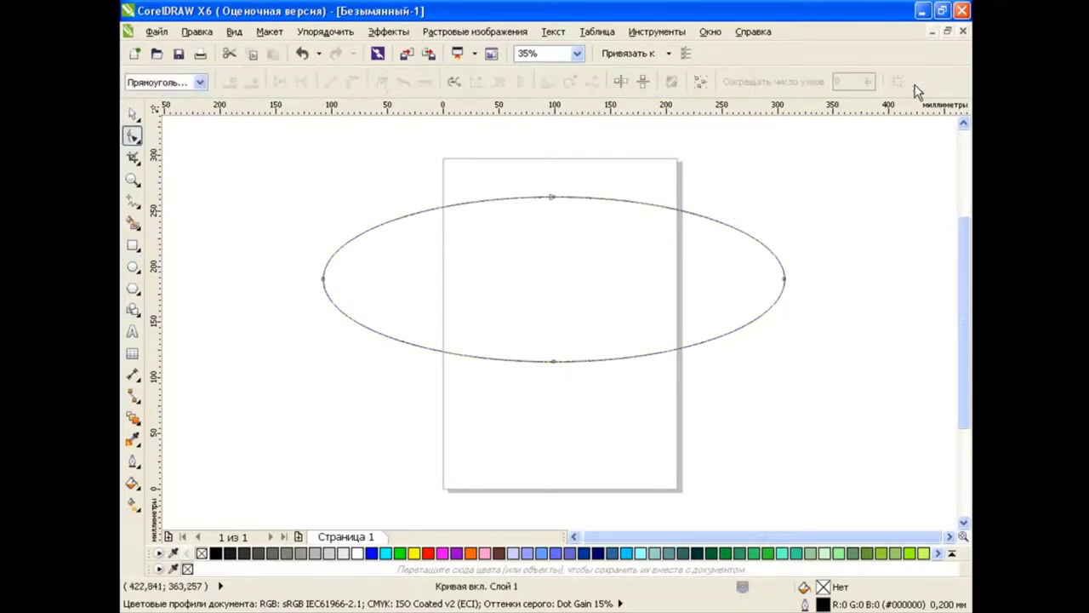
{"action": "double_click", "coordinate": [684, 211]}
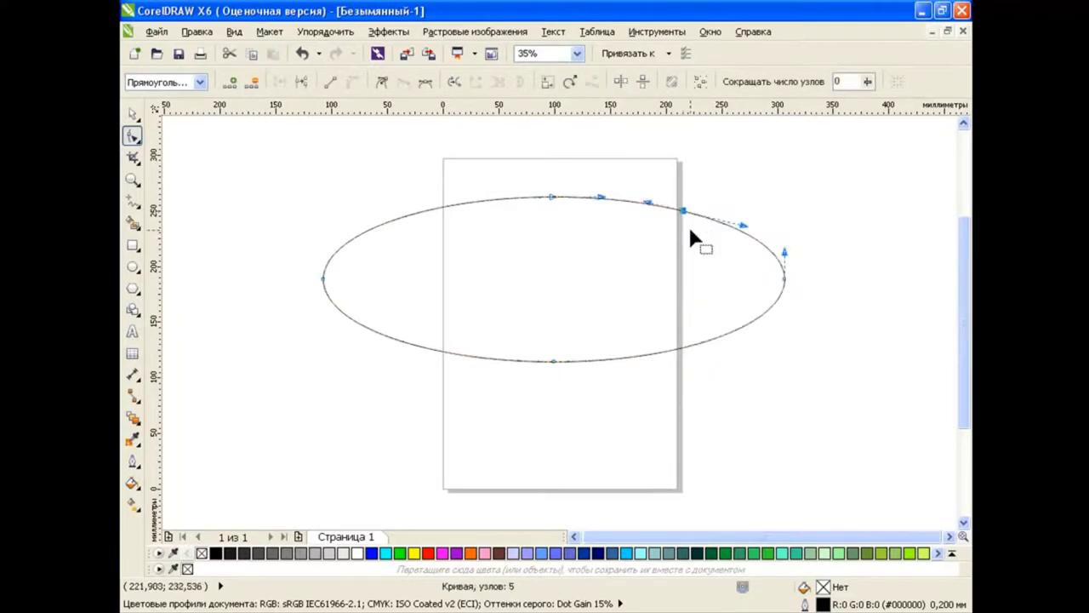
{"action": "right_click", "coordinate": [694, 350]}
{"action": "left_click", "coordinate": [732, 80]}
{"action": "mouse_move", "coordinate": [781, 279]}
{"action": "left_mouse_down"}
{"action": "mouse_move", "coordinate": [738, 278]}
{"action": "mouse_move", "coordinate": [755, 288]}
{"action": "left_mouse_up"}
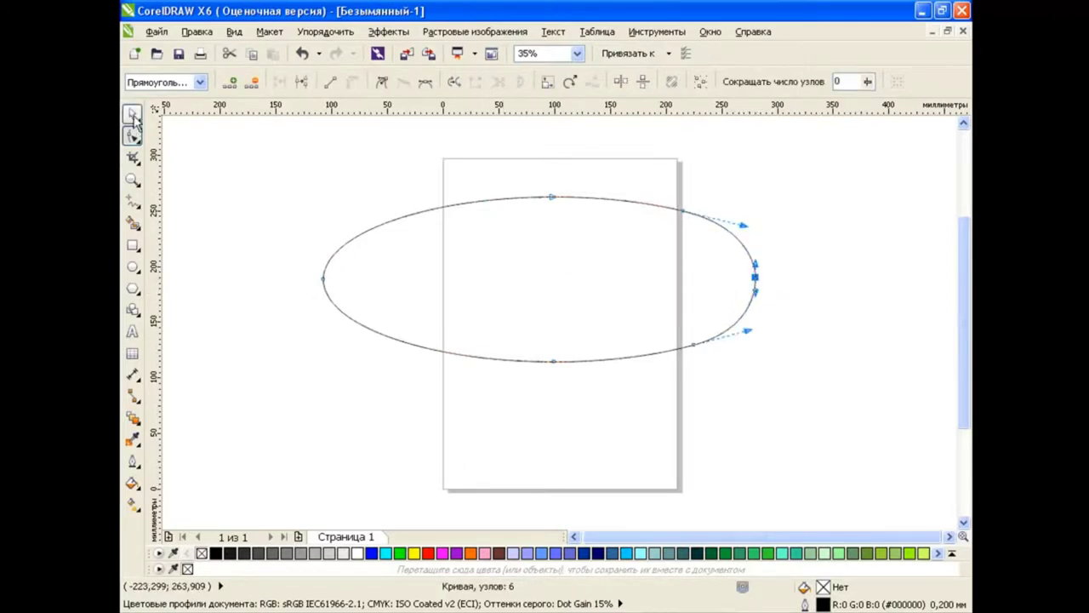
{"action": "left_click", "coordinate": [132, 113]}
Place a copy of the cigar shape below the original.
{"action": "left_click_drag", "start_coordinate": [544, 292], "coordinate": [627, 455]}
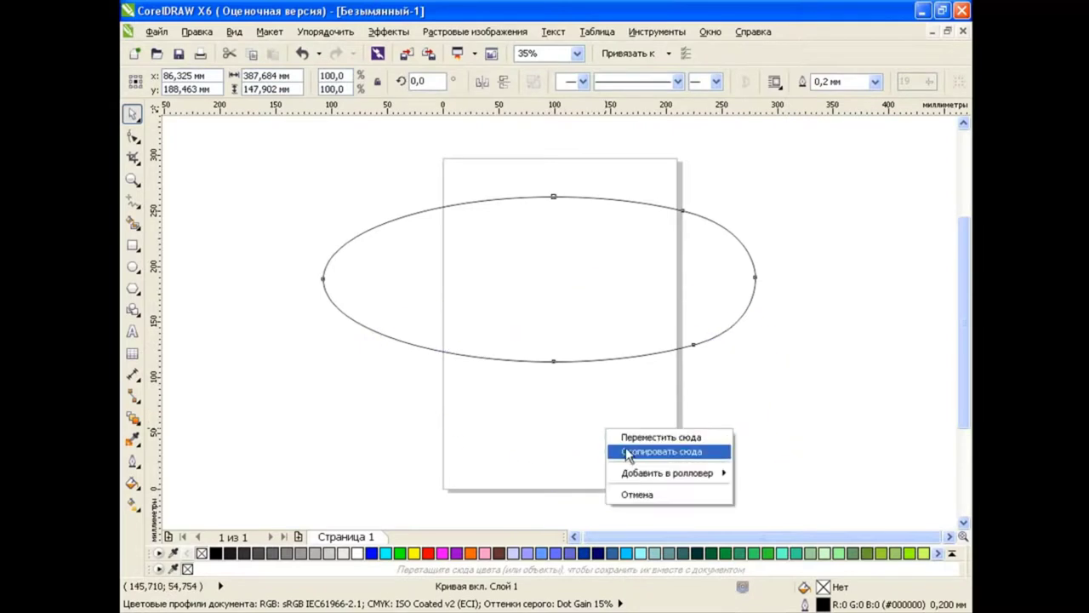
{"action": "left_click", "coordinate": [626, 452]}
{"action": "left_click_drag", "start_coordinate": [591, 407], "coordinate": [545, 464]}
Place a second copy of the shape far to the right of the original.
{"action": "left_click", "coordinate": [791, 276]}
{"action": "left_click_drag", "start_coordinate": [595, 269], "coordinate": [849, 352]}
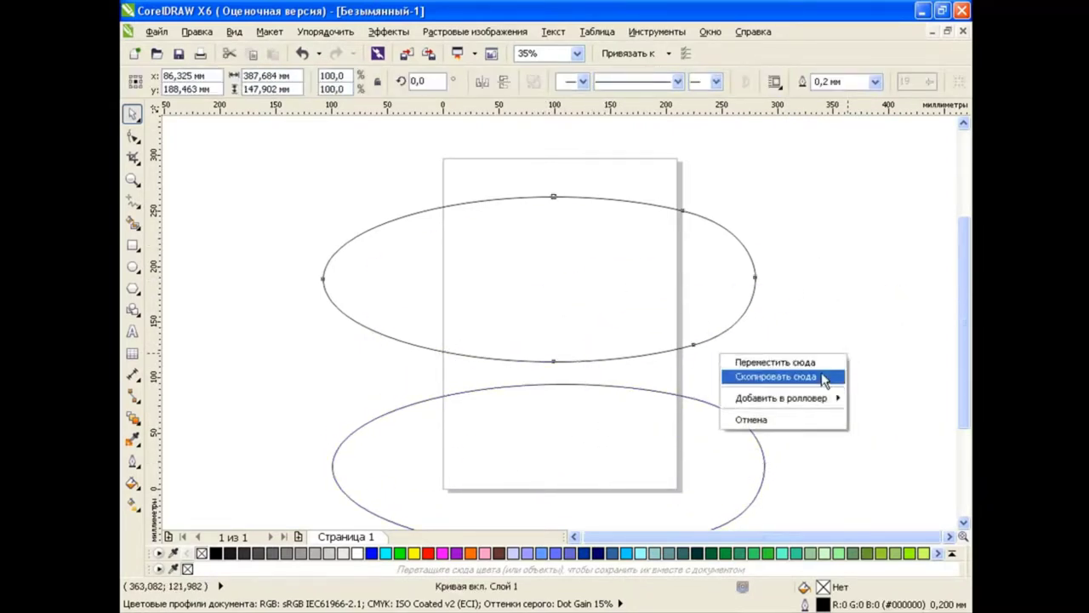
{"action": "left_click", "coordinate": [824, 377]}
{"action": "left_click_drag", "start_coordinate": [669, 343], "coordinate": [863, 414]}
{"action": "left_click", "coordinate": [578, 284]}
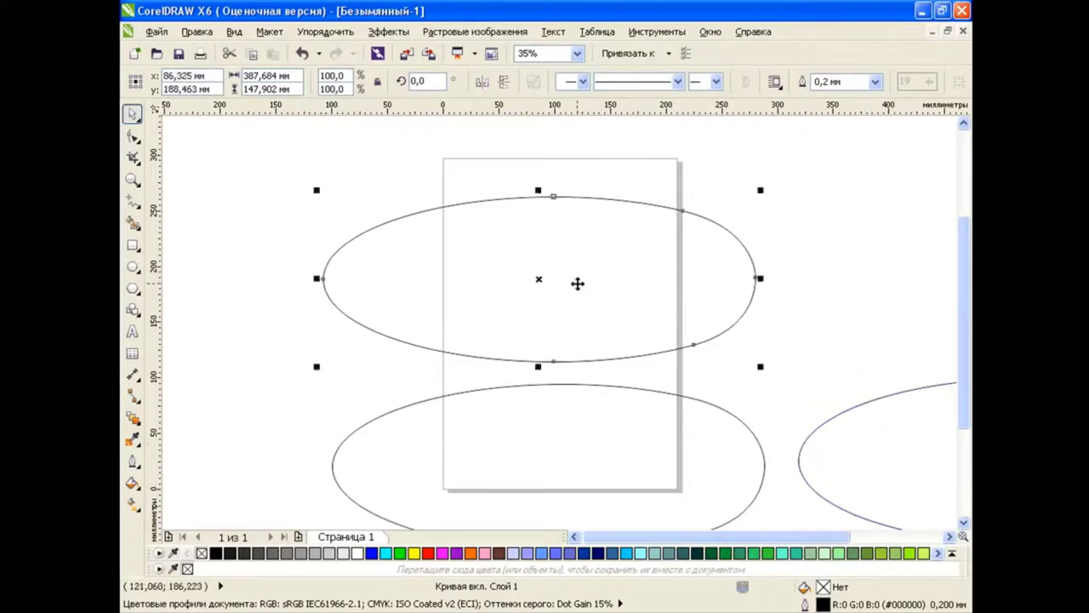
{"action": "left_click", "coordinate": [131, 505]}
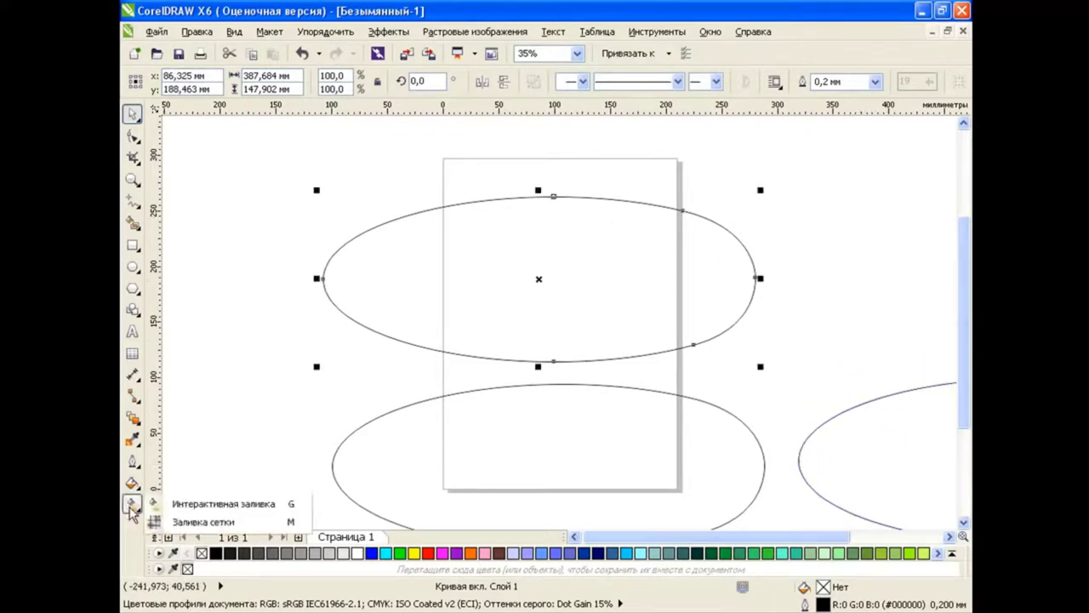
Apply a mesh fill to the top shape, adding lines near both ends and the top for a 6 by 4 grid.
{"action": "left_click", "coordinate": [200, 524]}
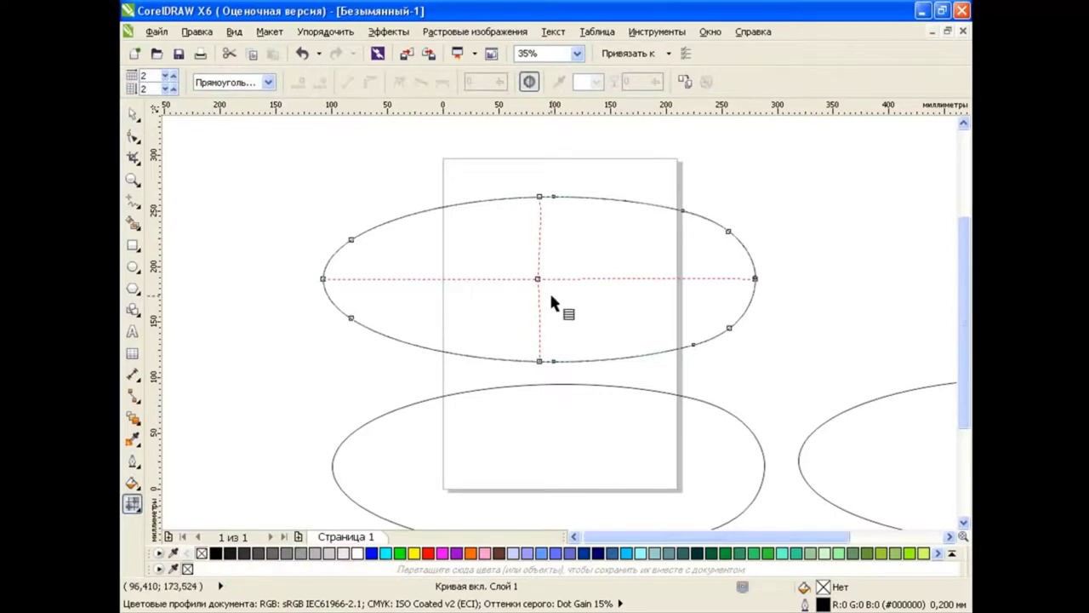
{"action": "double_click", "coordinate": [723, 232]}
{"action": "double_click", "coordinate": [715, 225]}
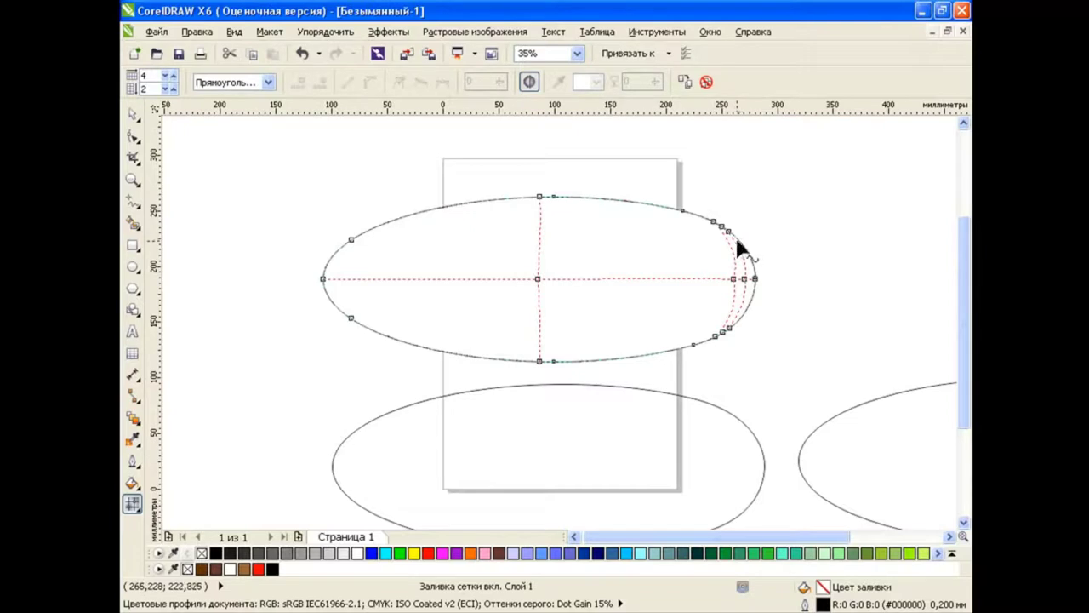
{"action": "double_click", "coordinate": [739, 239]}
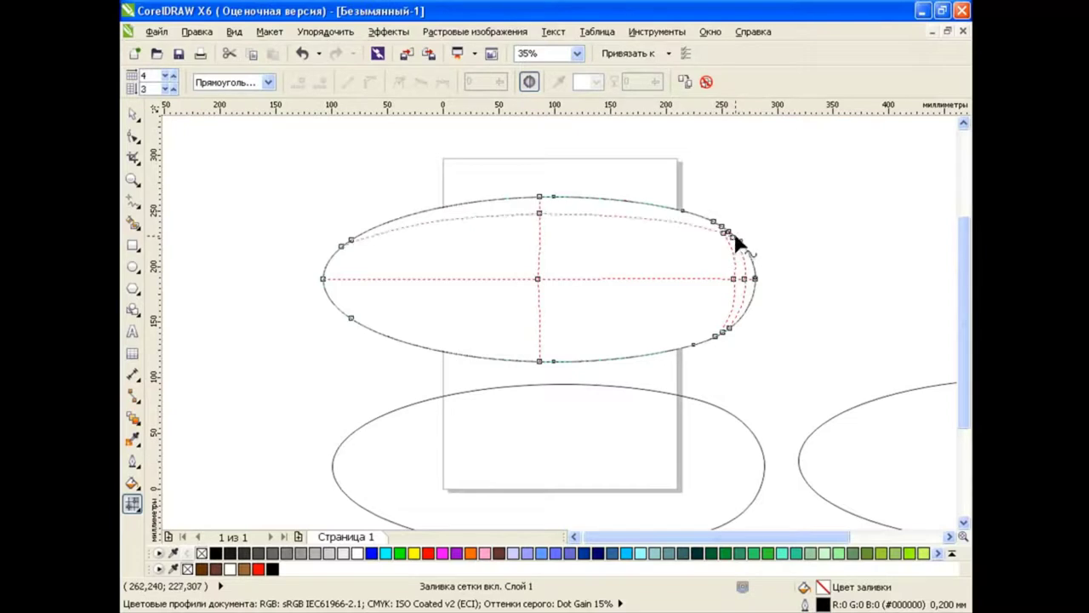
{"action": "double_click", "coordinate": [540, 206]}
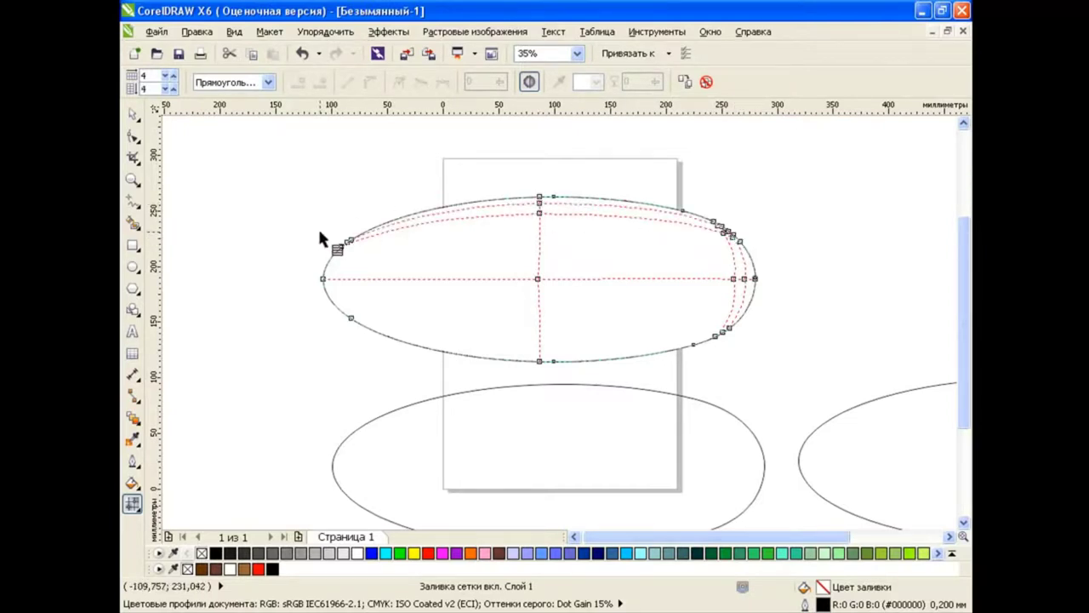
{"action": "double_click", "coordinate": [362, 329]}
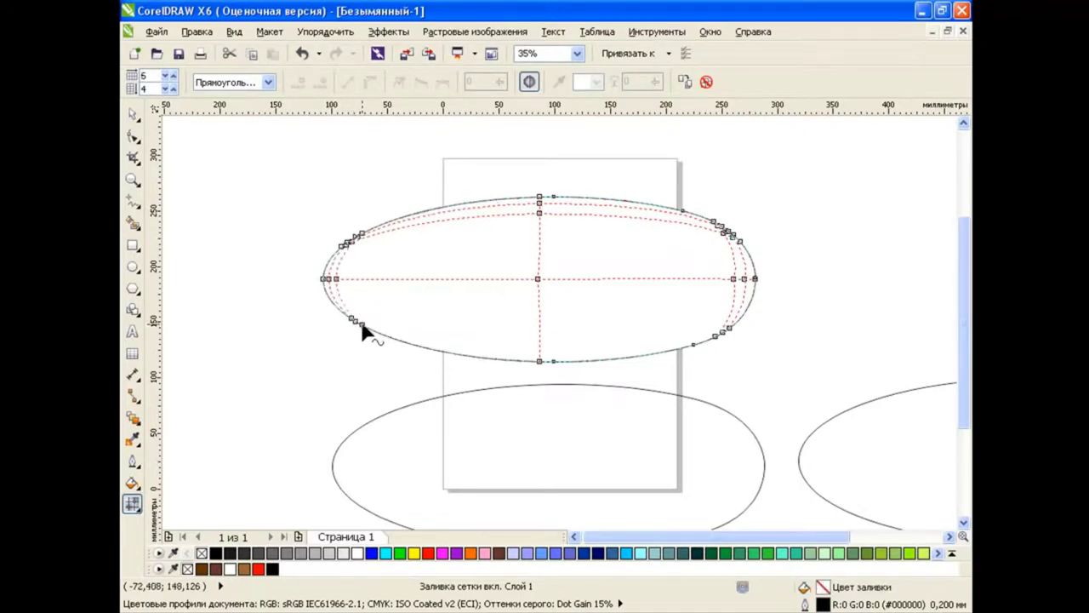
Add two horizontal mesh lines near the bottom edge and one vertical line left of centre.
{"action": "scroll", "coordinate": [409, 331], "scroll_direction": "up", "scroll_amount": 2}
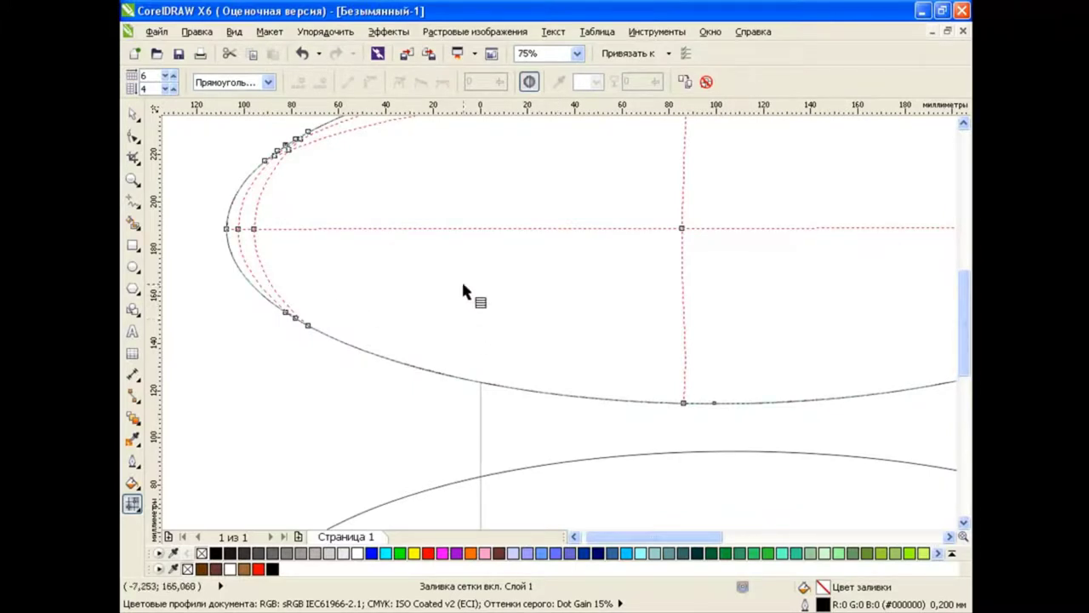
{"action": "double_click", "coordinate": [254, 288]}
{"action": "double_click", "coordinate": [683, 372]}
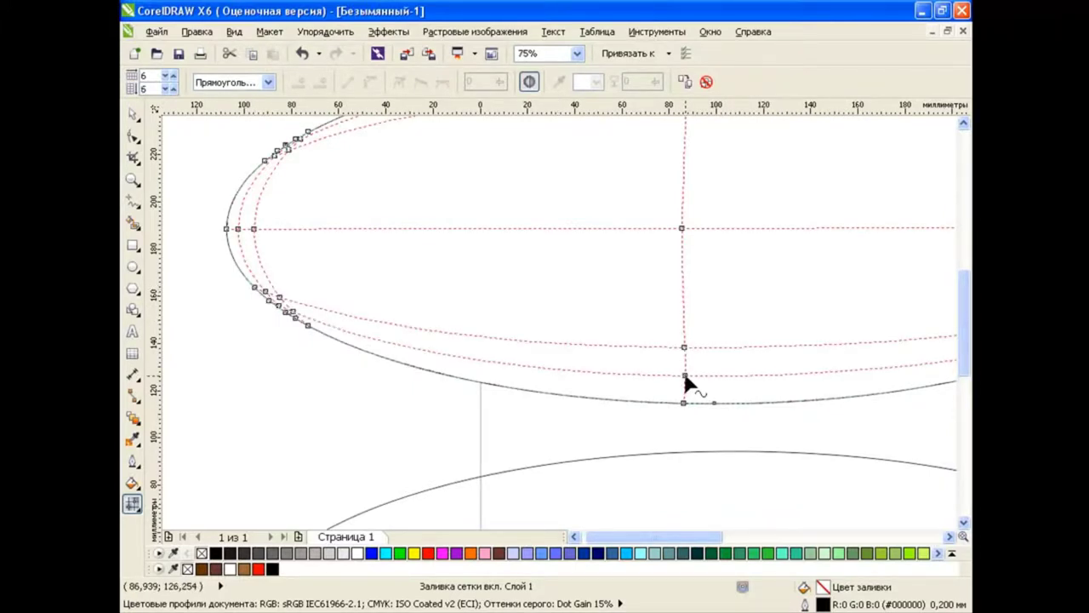
{"action": "scroll", "coordinate": [689, 289], "scroll_direction": "down", "scroll_amount": 2}
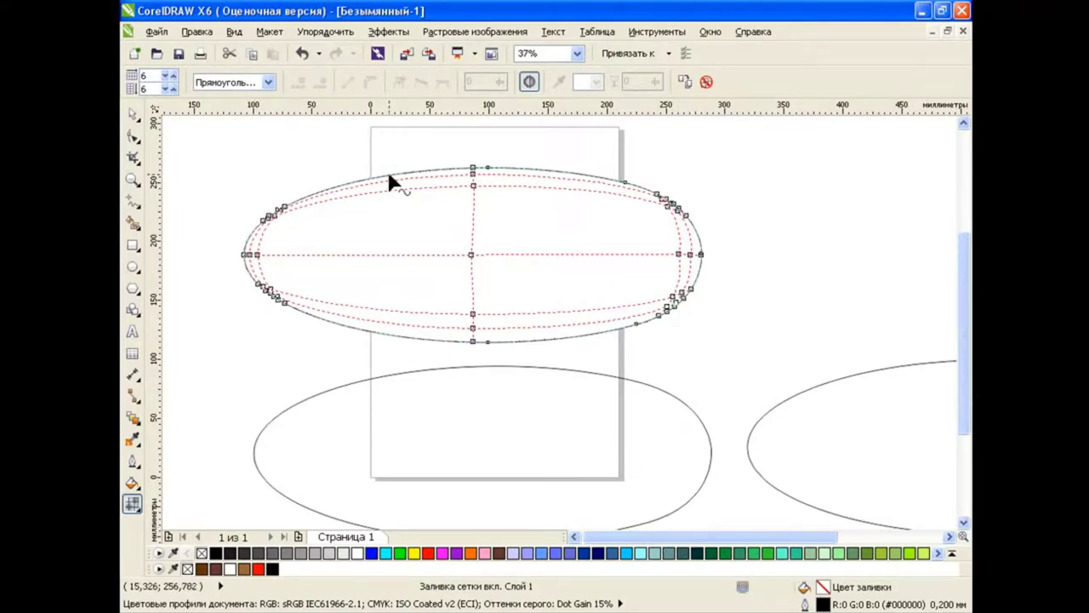
{"action": "double_click", "coordinate": [350, 254]}
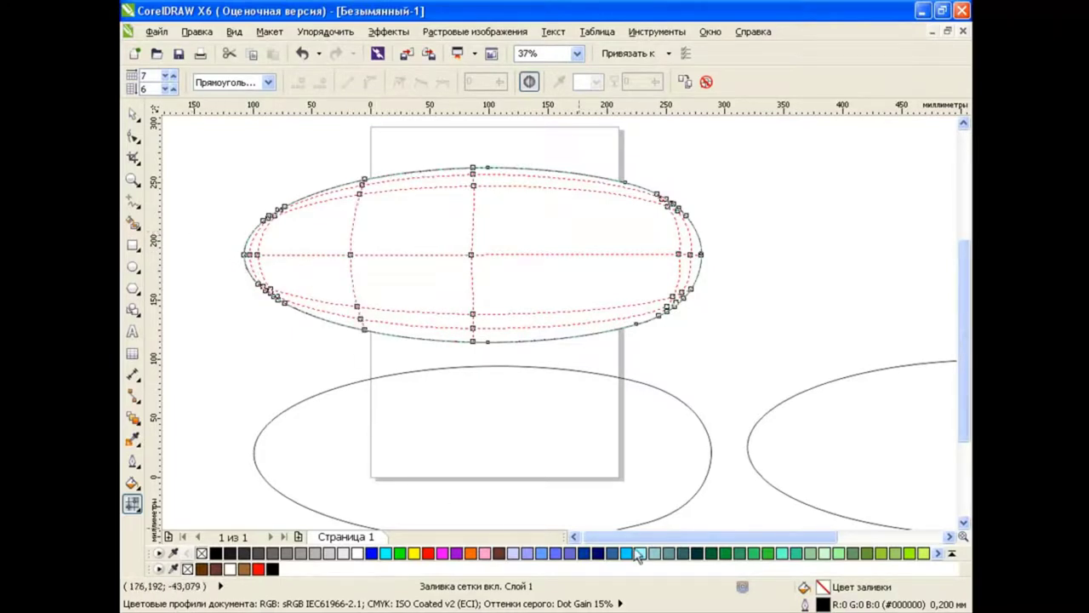
Bend the left vertical mesh line by moving its middle and lower nodes and handles rightward.
{"action": "scroll", "coordinate": [409, 178], "scroll_direction": "up", "scroll_amount": 2}
{"action": "mouse_move", "coordinate": [486, 178]}
{"action": "left_mouse_down"}
{"action": "mouse_move", "coordinate": [512, 185]}
{"action": "mouse_move", "coordinate": [508, 219]}
{"action": "left_mouse_up"}
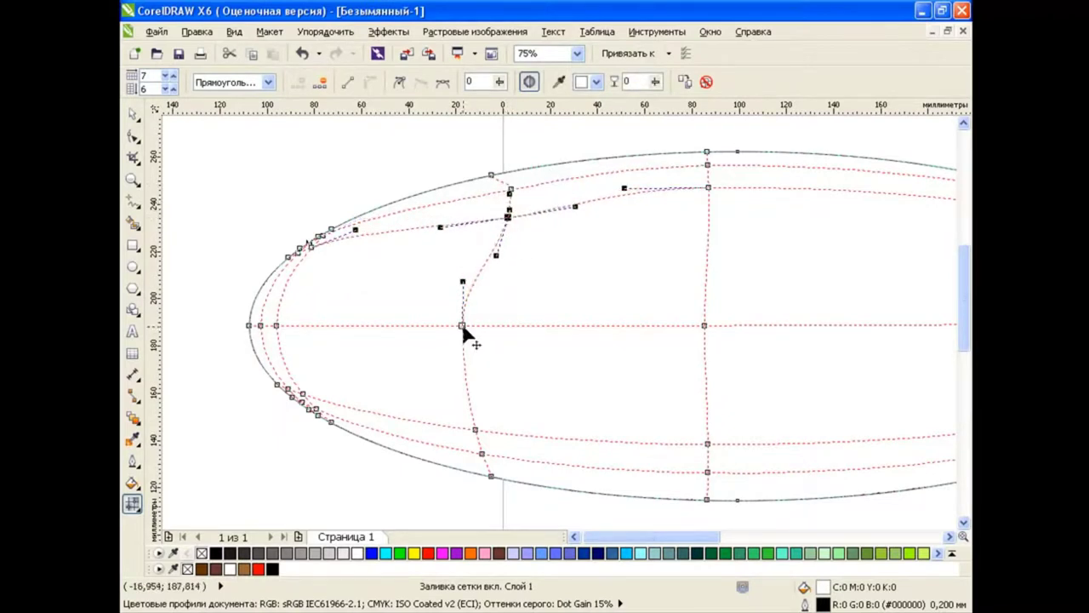
{"action": "left_click_drag", "start_coordinate": [462, 327], "coordinate": [549, 326]}
{"action": "left_click", "coordinate": [481, 451]}
{"action": "left_click_drag", "start_coordinate": [483, 439], "coordinate": [517, 432]}
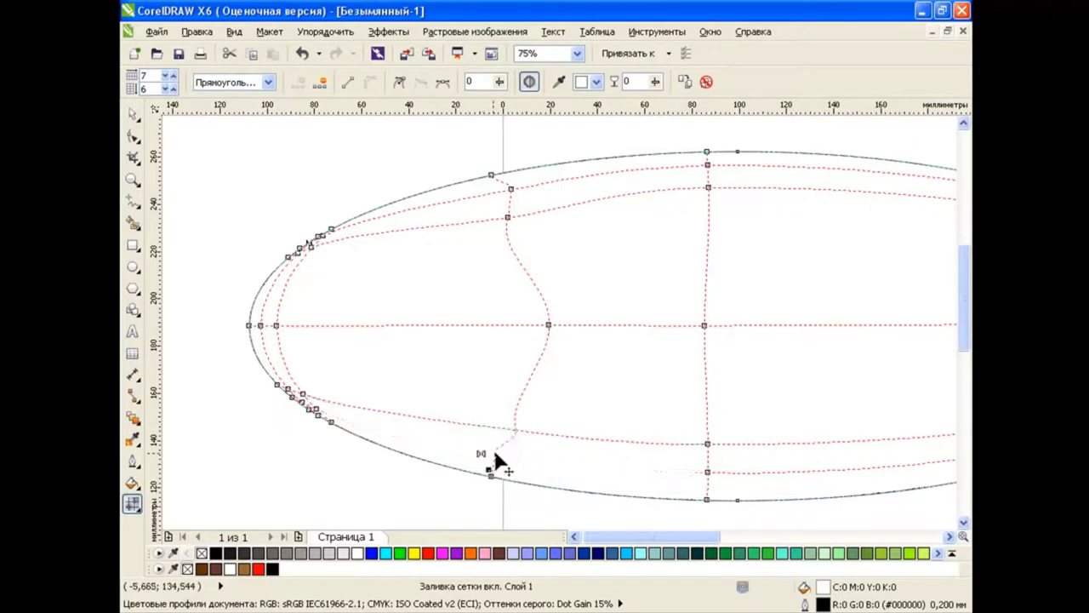
{"action": "left_click", "coordinate": [492, 176]}
{"action": "scroll", "coordinate": [494, 178], "scroll_direction": "up", "scroll_amount": 2}
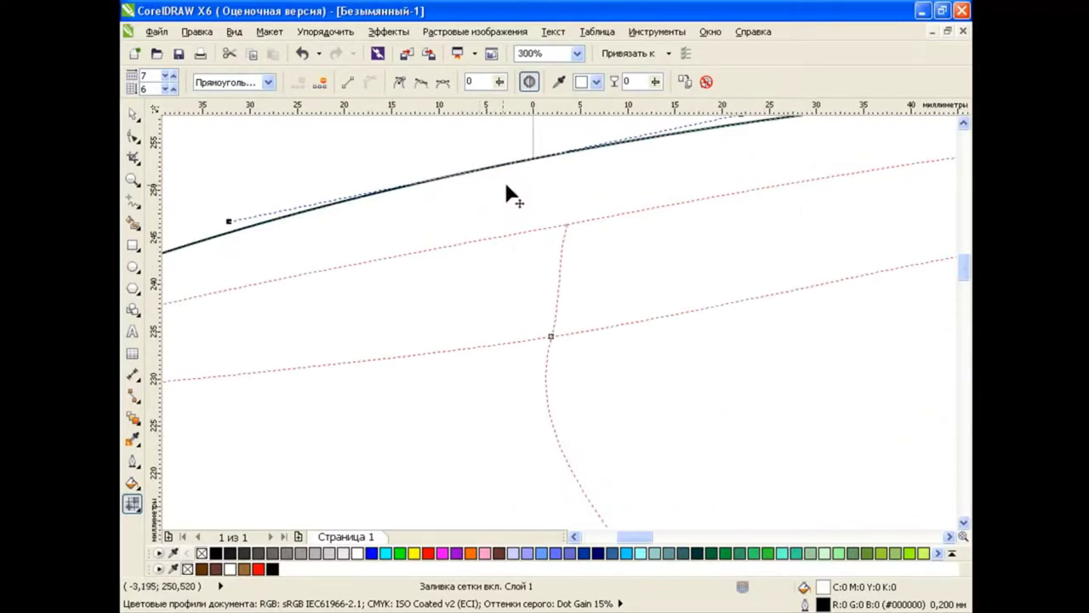
{"action": "left_click", "coordinate": [565, 228]}
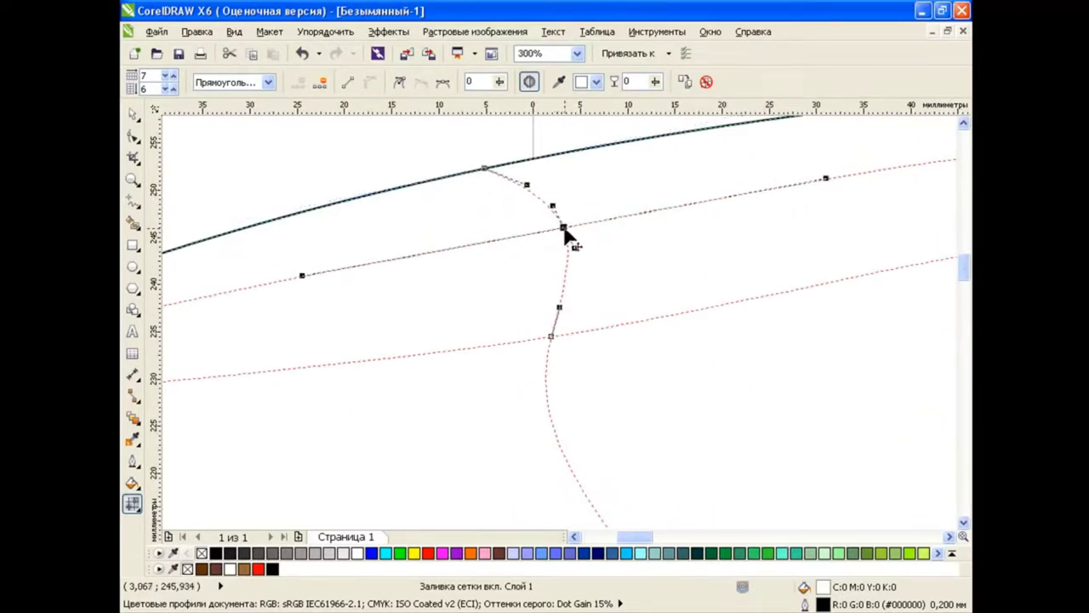
{"action": "left_click_drag", "start_coordinate": [551, 336], "coordinate": [577, 332]}
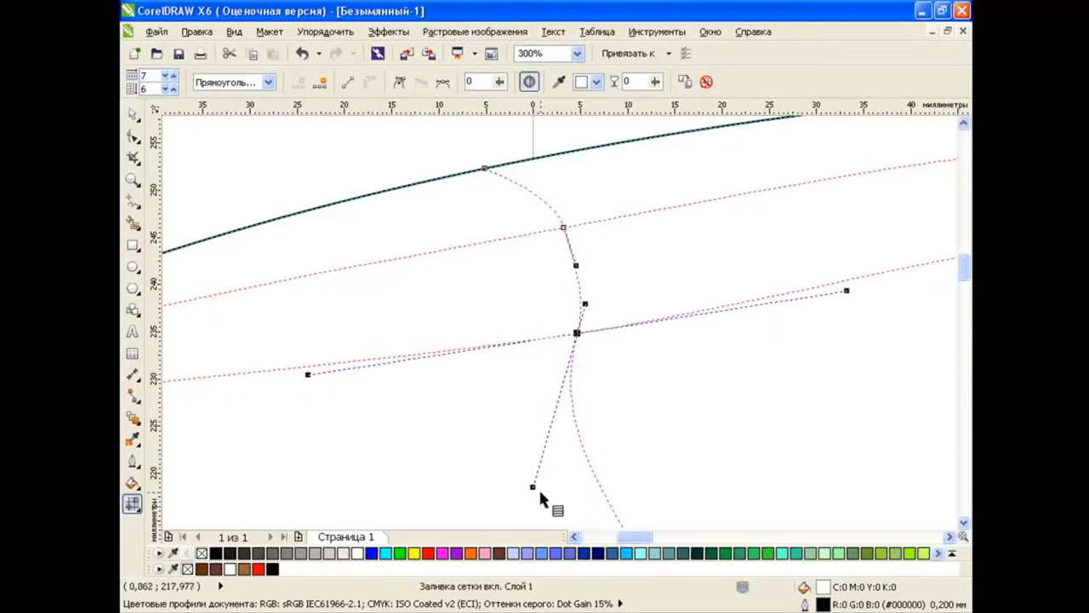
{"action": "left_click_drag", "start_coordinate": [533, 487], "coordinate": [632, 483]}
{"action": "left_click_drag", "start_coordinate": [577, 332], "coordinate": [597, 329]}
Smooth the mesh curves near the left end by adjusting top and bottom nodes and handles.
{"action": "scroll", "coordinate": [624, 387], "scroll_direction": "down", "scroll_amount": 1}
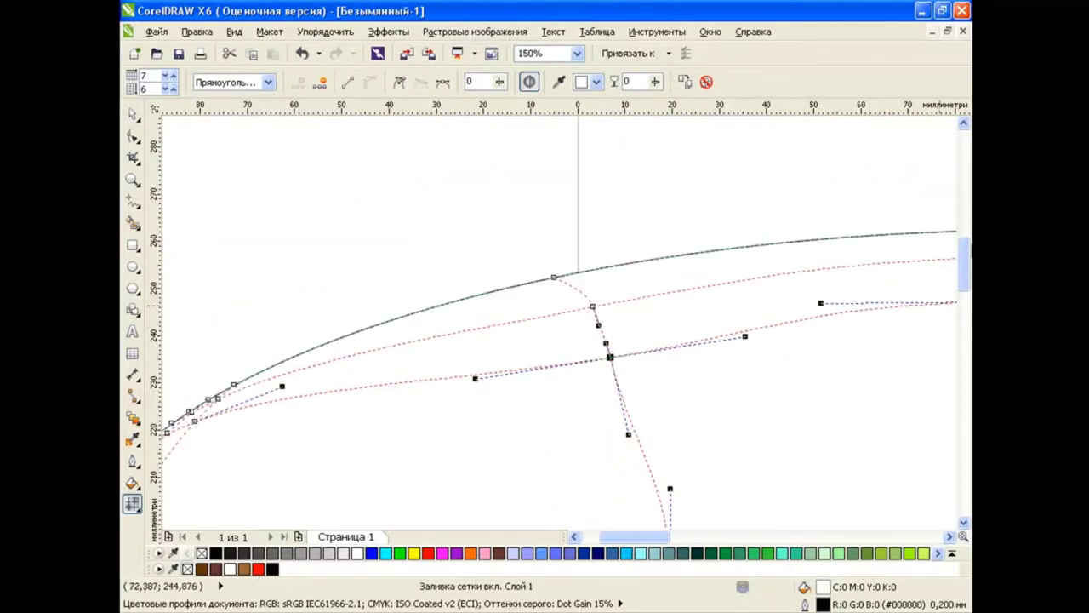
{"action": "scroll", "coordinate": [562, 323], "scroll_direction": "down", "scroll_amount": 2}
{"action": "left_click", "coordinate": [555, 183]}
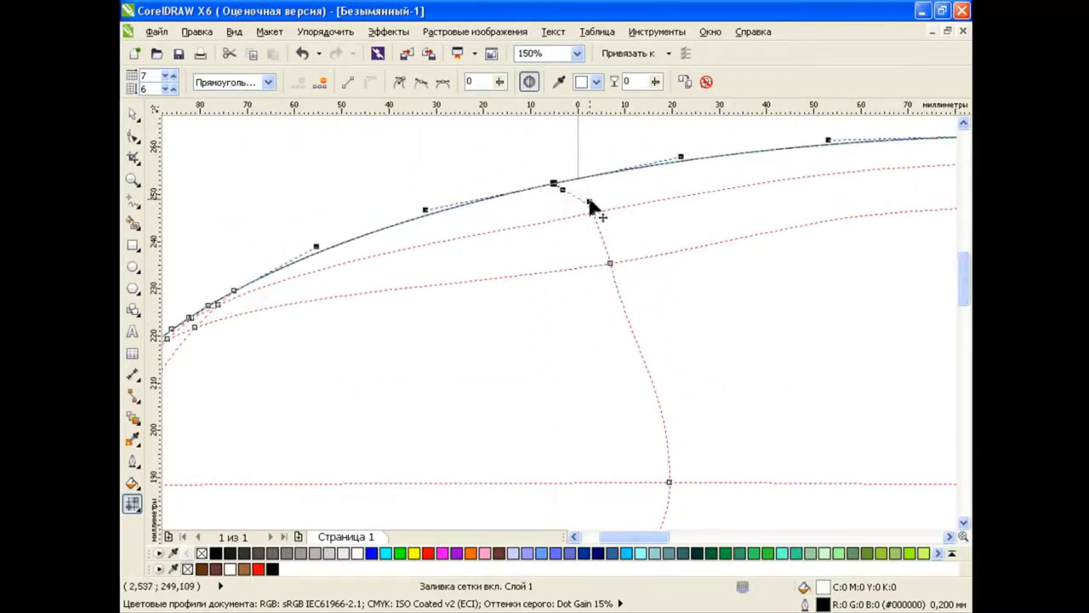
{"action": "left_click_drag", "start_coordinate": [589, 201], "coordinate": [580, 205]}
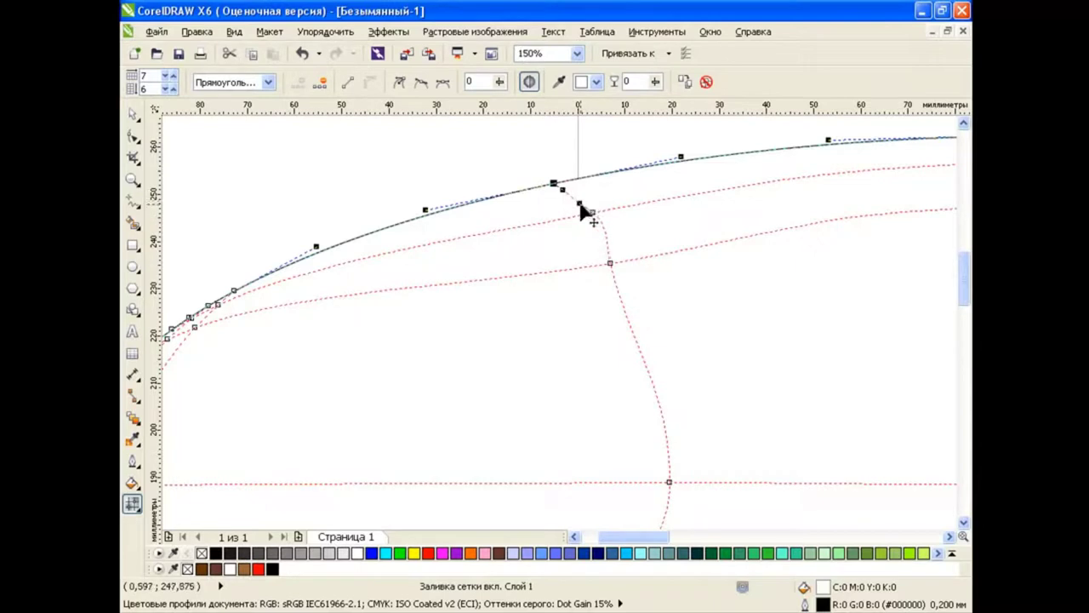
{"action": "left_click", "coordinate": [669, 482]}
{"action": "mouse_move", "coordinate": [633, 303]}
{"action": "left_mouse_down"}
{"action": "mouse_move", "coordinate": [639, 270]}
{"action": "mouse_move", "coordinate": [682, 290]}
{"action": "left_mouse_up"}
{"action": "scroll", "coordinate": [851, 289], "scroll_direction": "down", "scroll_amount": 2}
{"action": "scroll", "coordinate": [666, 294], "scroll_direction": "down", "scroll_amount": 2}
{"action": "left_click", "coordinate": [608, 499]}
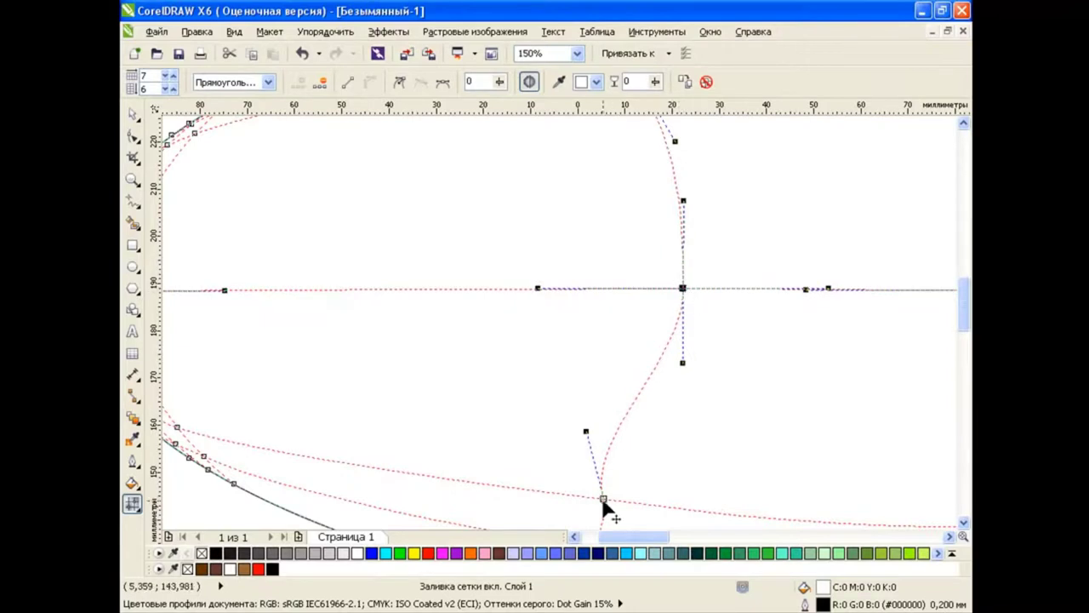
{"action": "left_click_drag", "start_coordinate": [589, 436], "coordinate": [639, 434]}
{"action": "left_click_drag", "start_coordinate": [961, 324], "coordinate": [962, 354]}
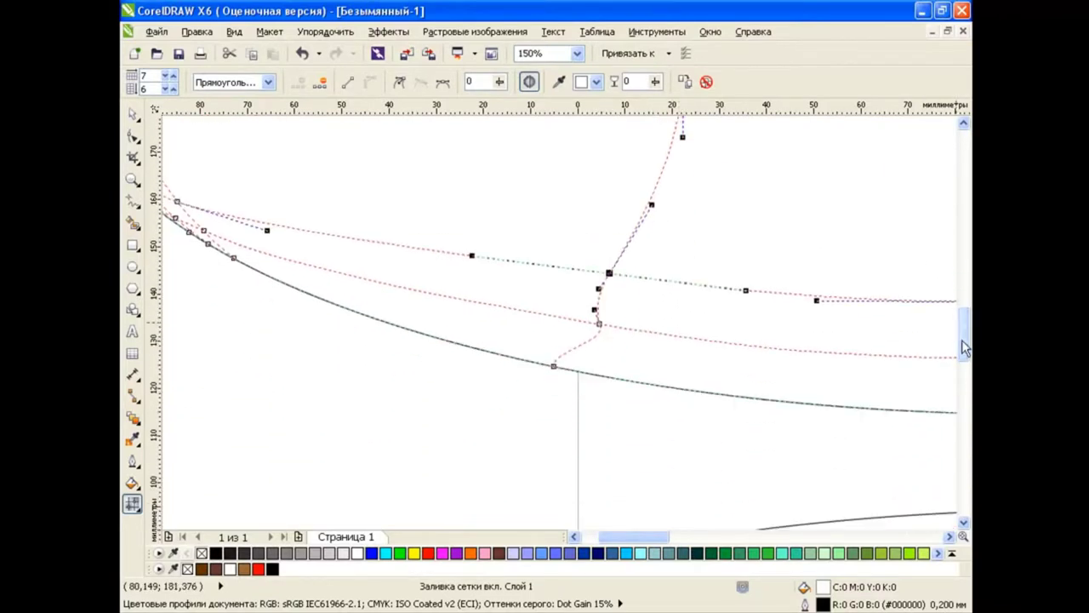
{"action": "left_click", "coordinate": [589, 320]}
{"action": "left_click_drag", "start_coordinate": [589, 320], "coordinate": [584, 324]}
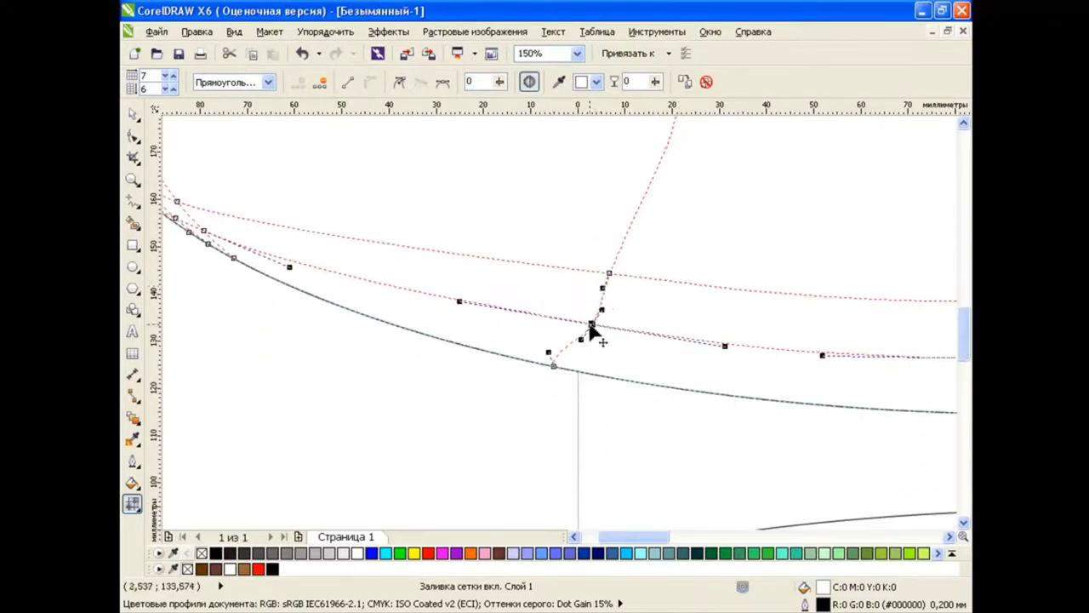
Add one more vertical mesh line across the ellipse, making the grid 8 by 6.
{"action": "scroll", "coordinate": [582, 322], "scroll_direction": "down", "scroll_amount": 2}
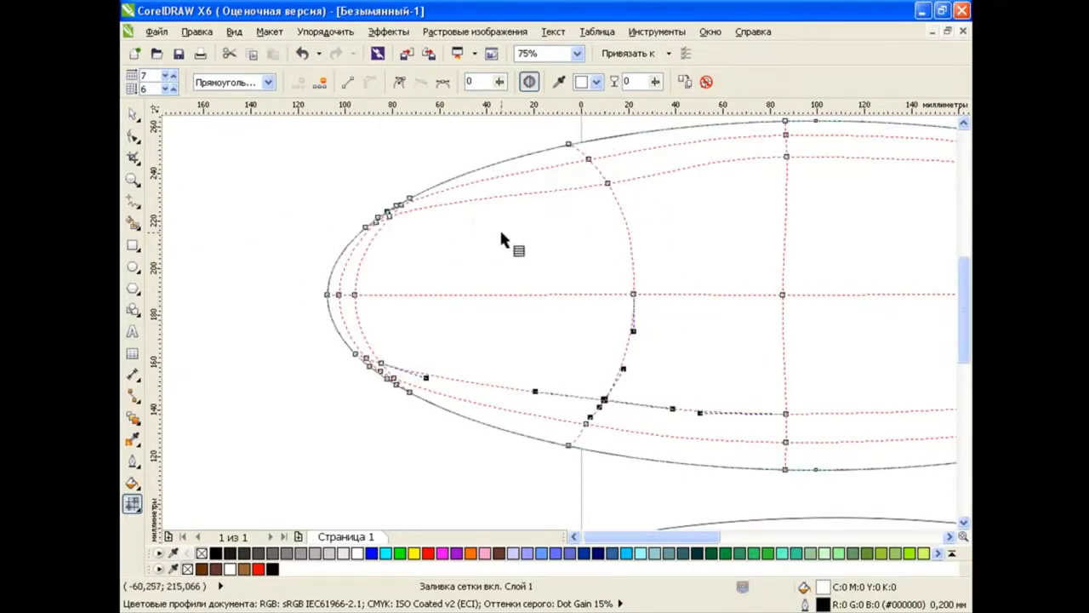
{"action": "double_click", "coordinate": [650, 294]}
{"action": "scroll", "coordinate": [757, 289], "scroll_direction": "down", "scroll_amount": 1}
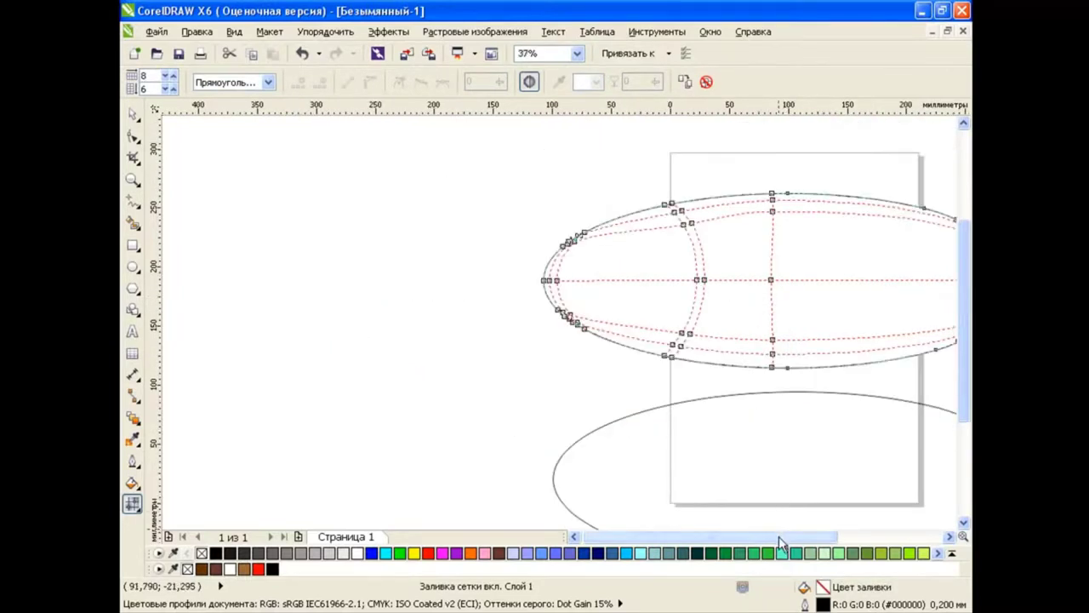
Raise the middle mesh line's top node onto the ellipse's upper edge, then deselect.
{"action": "left_click_drag", "start_coordinate": [779, 536], "coordinate": [578, 543]}
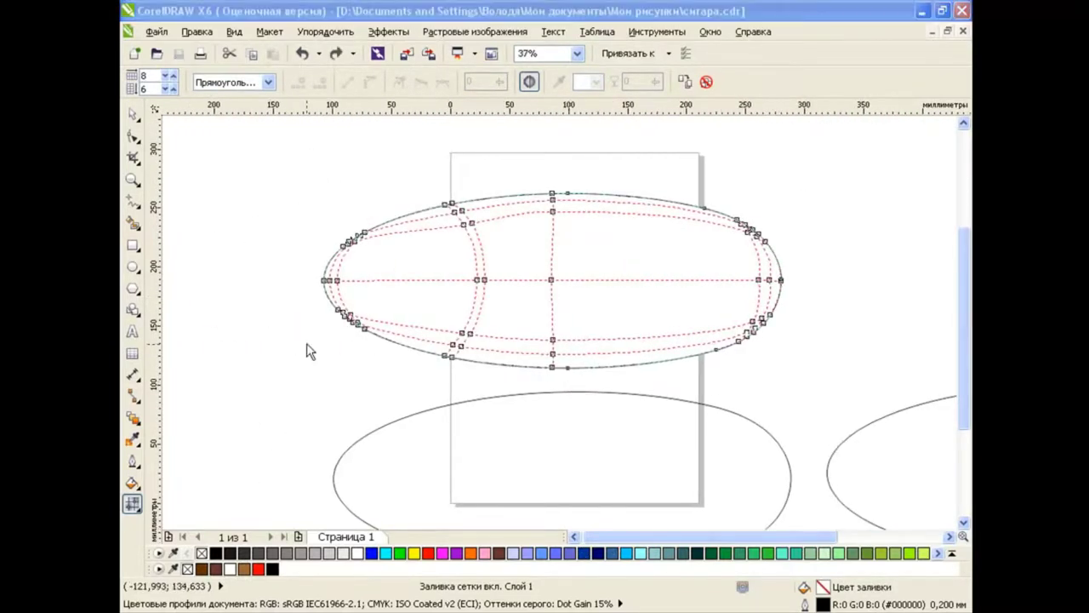
{"action": "left_click", "coordinate": [554, 214]}
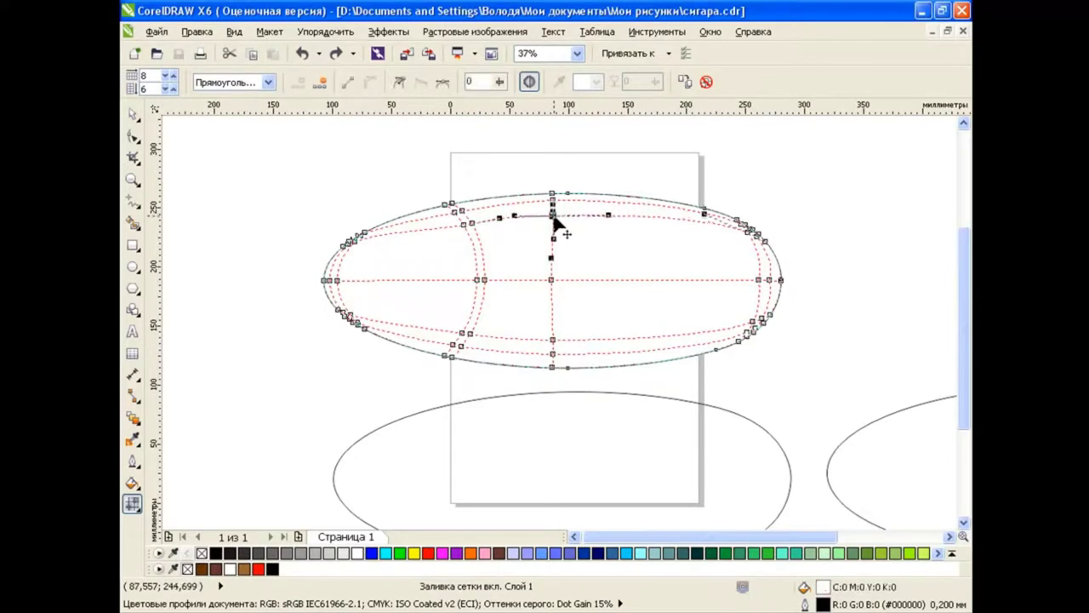
{"action": "left_click_drag", "start_coordinate": [553, 214], "coordinate": [554, 205]}
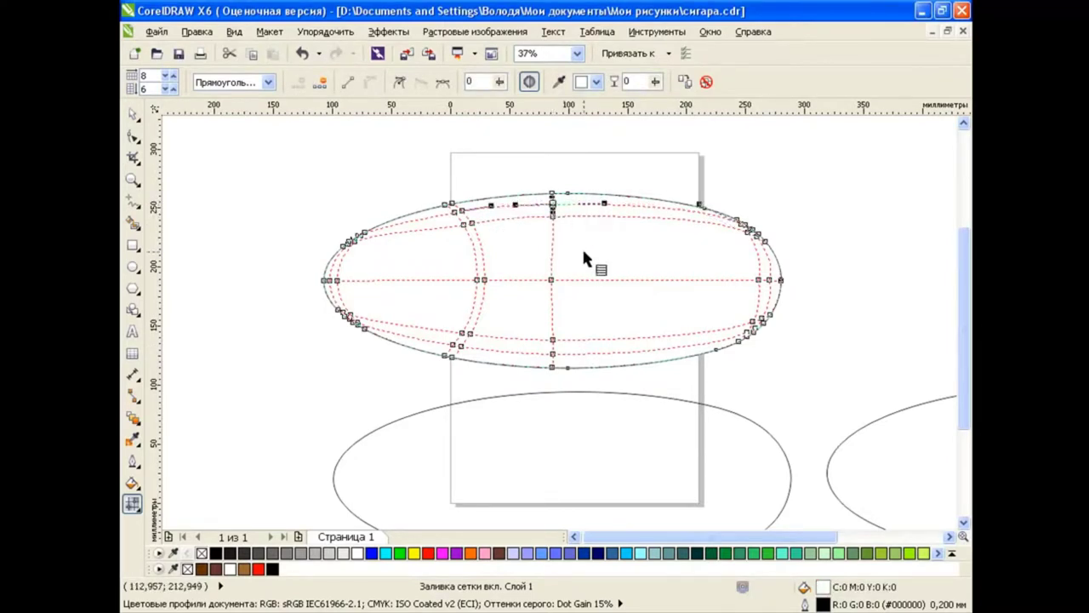
{"action": "key", "text": "space"}
{"action": "left_click", "coordinate": [299, 415]}
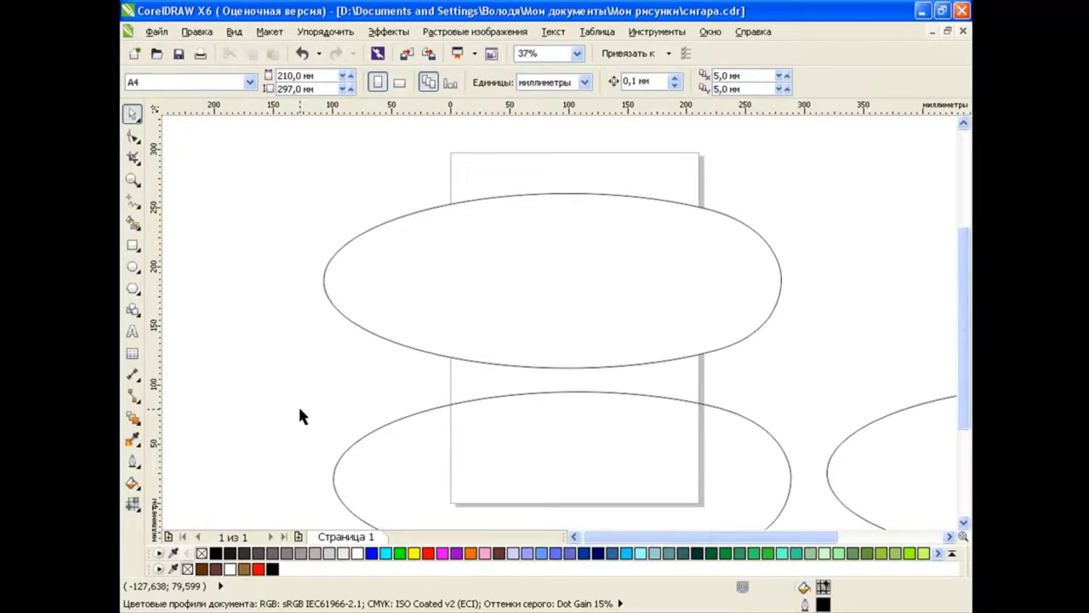
Draw a small helper ellipse and fill it tan, RGB 190/150/110.
{"action": "left_click", "coordinate": [173, 569]}
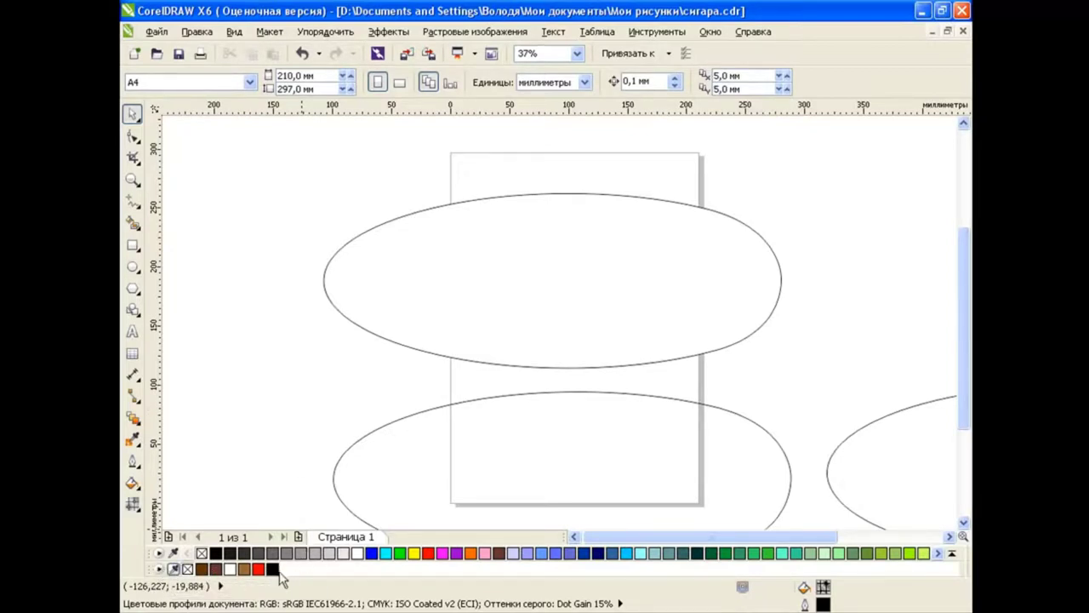
{"action": "key", "text": "F7"}
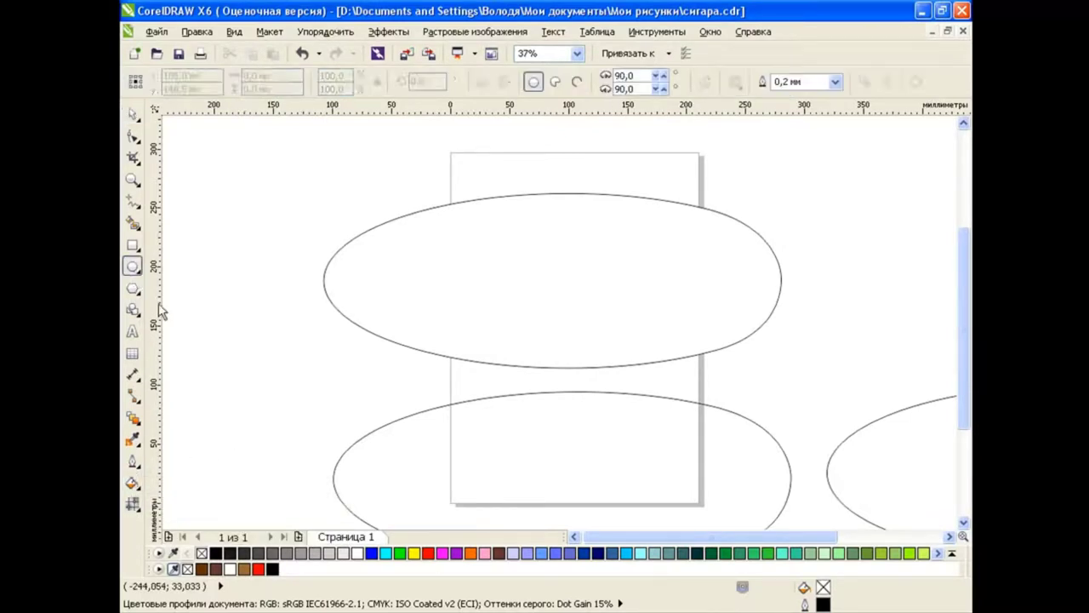
{"action": "left_click_drag", "start_coordinate": [213, 402], "coordinate": [267, 440]}
{"action": "left_click", "coordinate": [133, 482]}
{"action": "left_click", "coordinate": [185, 486]}
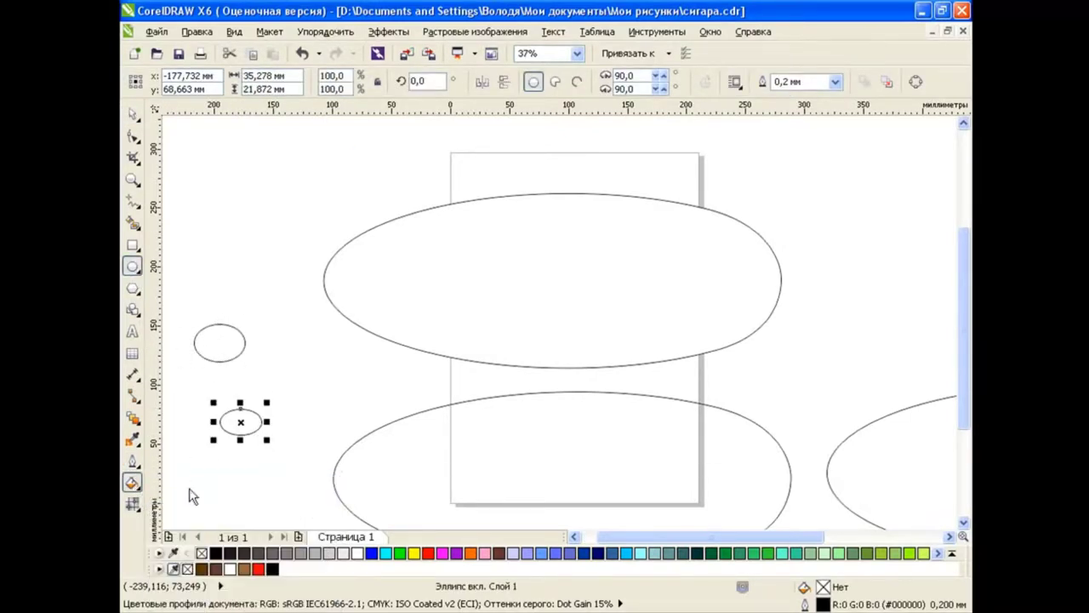
{"action": "left_click", "coordinate": [401, 187]}
{"action": "double_click", "coordinate": [605, 305]}
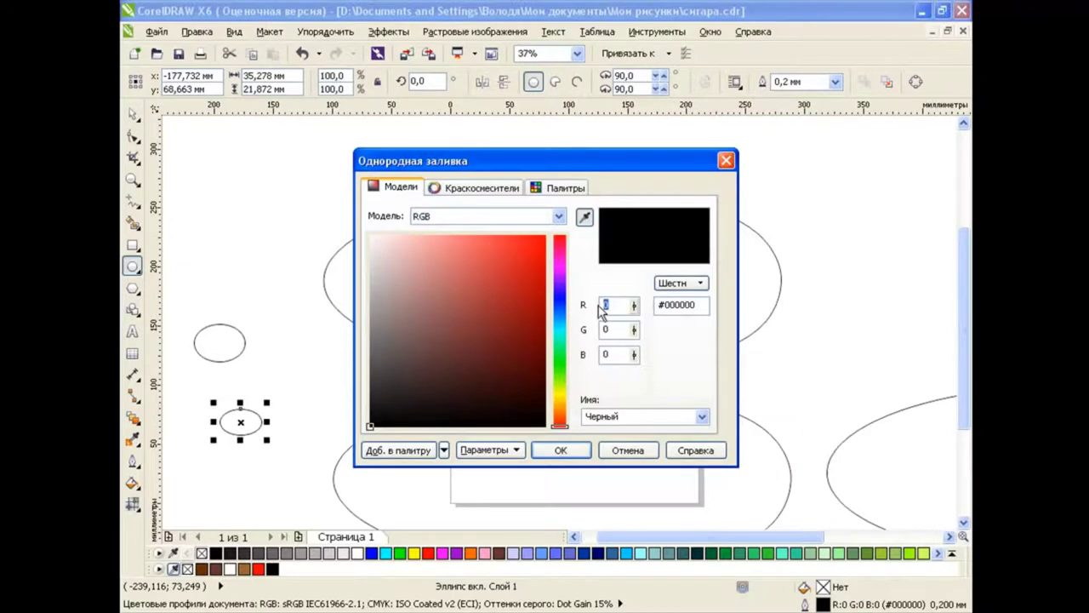
{"action": "type", "text": "190"}
{"action": "left_click", "coordinate": [616, 330]}
{"action": "type", "text": "150"}
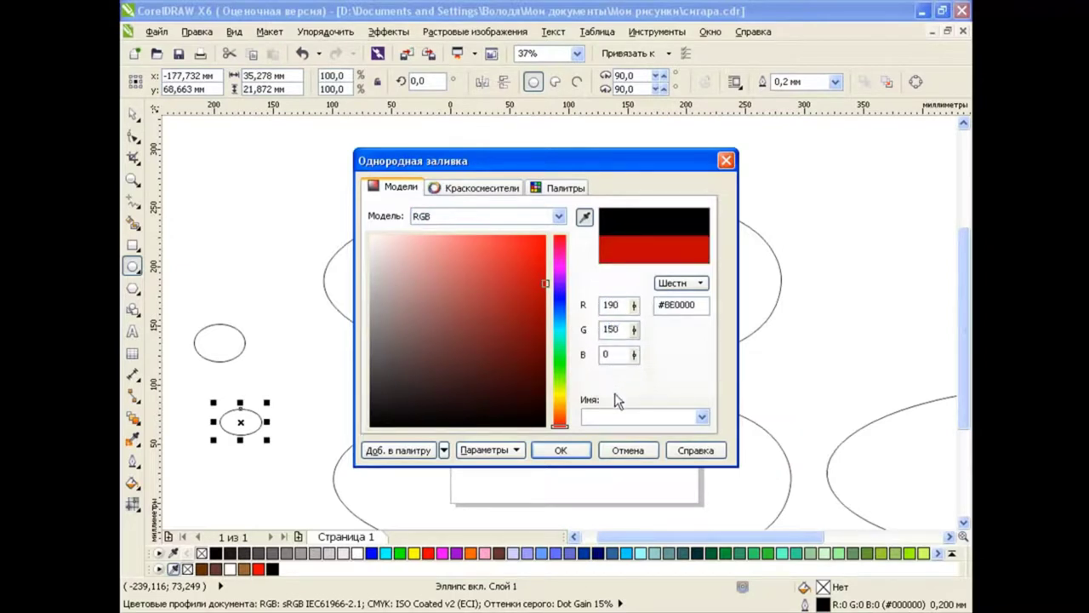
{"action": "left_click", "coordinate": [614, 354]}
{"action": "type", "text": "110"}
{"action": "left_click", "coordinate": [622, 330]}
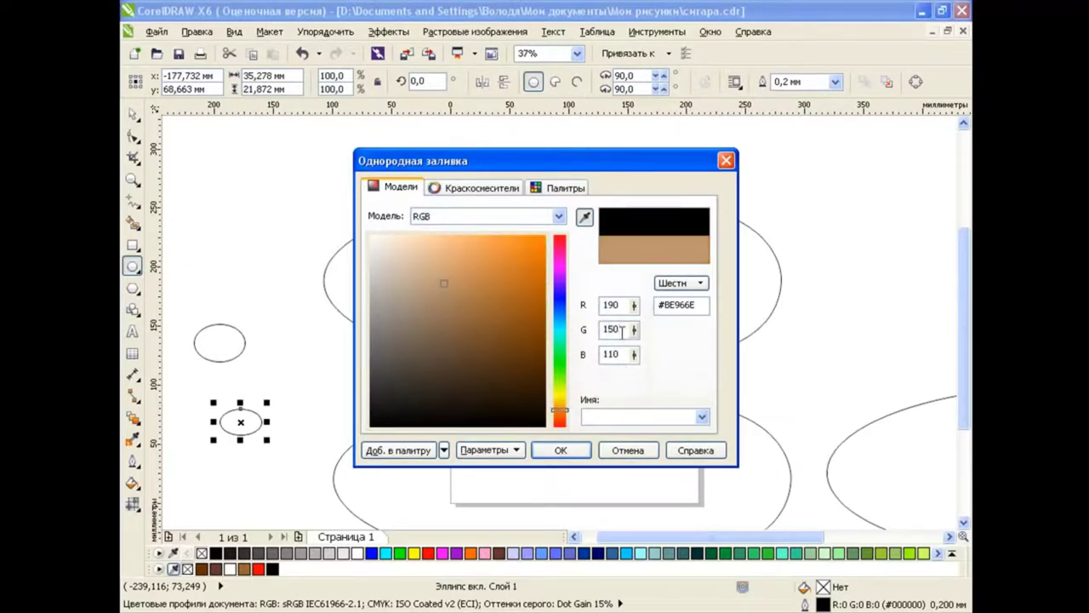
{"action": "left_click", "coordinate": [560, 451]}
Fill the other helper ellipse dark brown, RGB 50/35/20.
{"action": "left_click", "coordinate": [195, 343]}
{"action": "left_click", "coordinate": [132, 483]}
{"action": "left_click", "coordinate": [413, 189]}
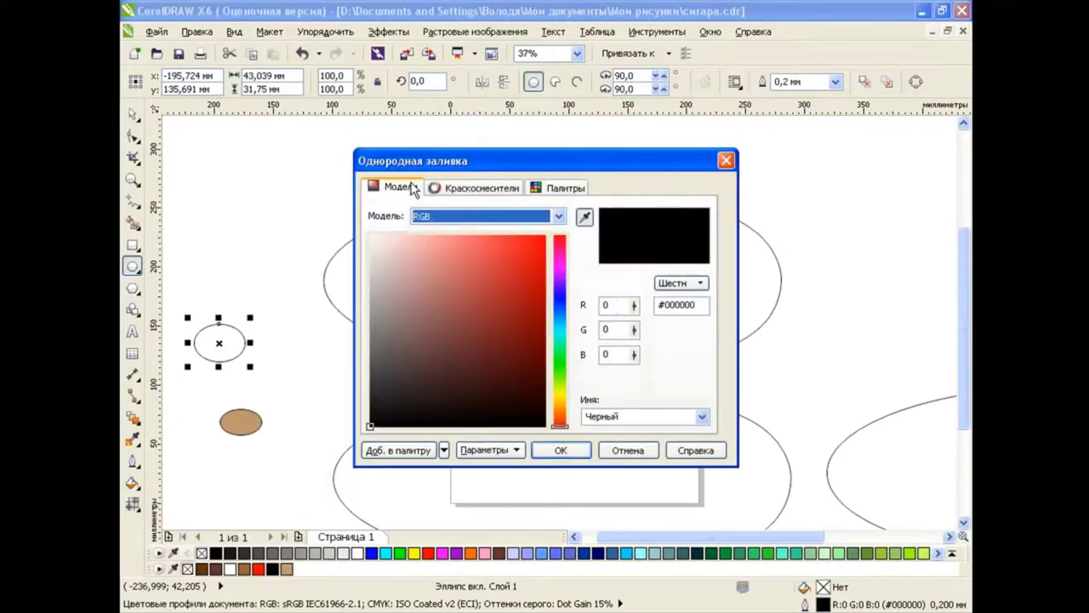
{"action": "left_click", "coordinate": [608, 305]}
{"action": "left_click", "coordinate": [607, 331]}
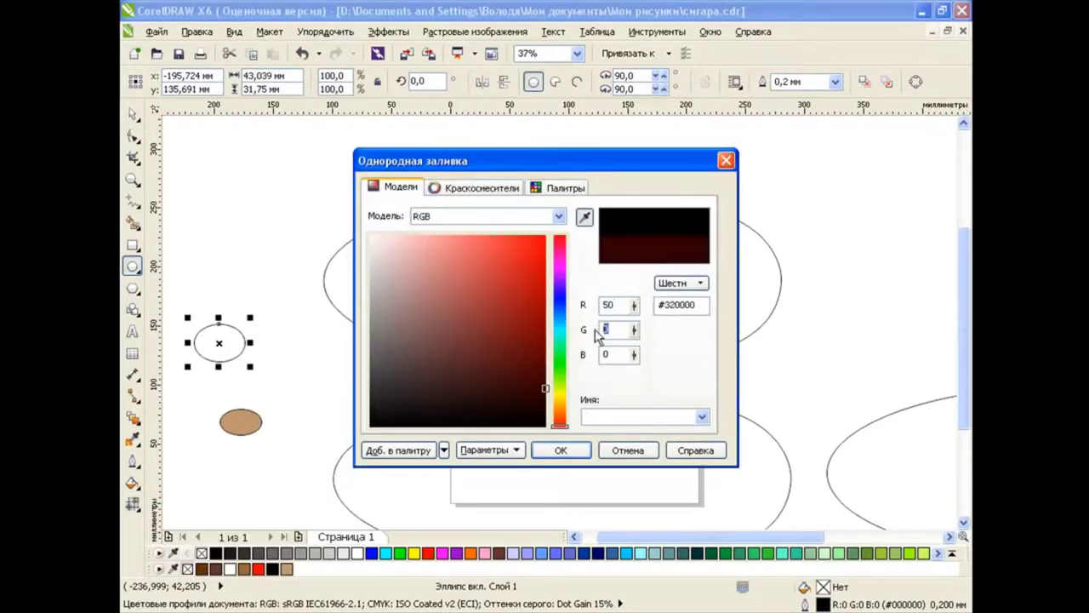
{"action": "type", "text": "35"}
{"action": "left_click", "coordinate": [608, 354]}
{"action": "type", "text": "20"}
{"action": "key", "text": "Tab"}
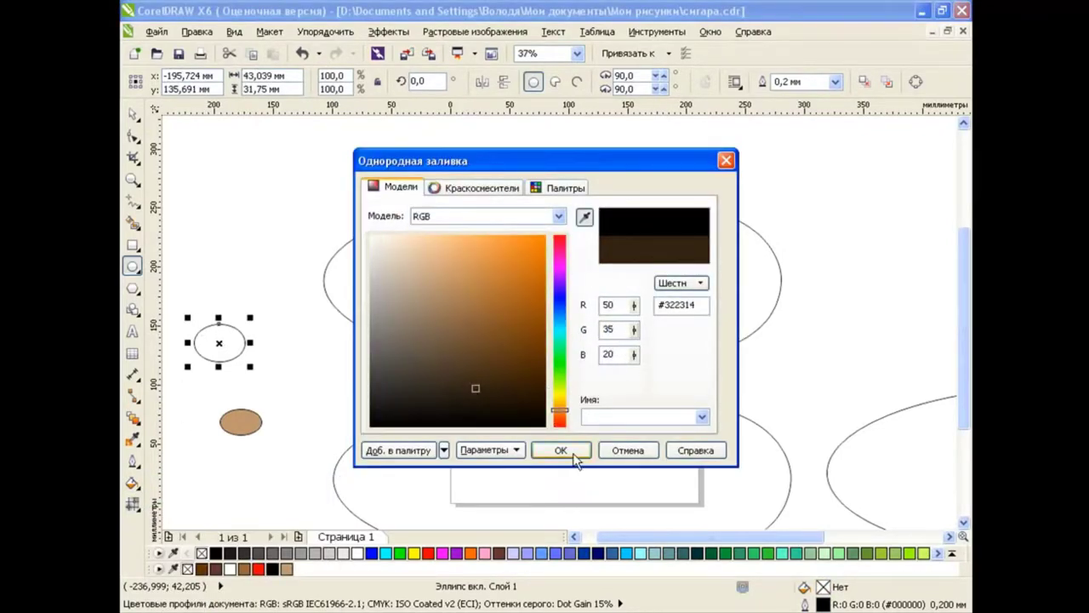
{"action": "left_click", "coordinate": [561, 450]}
Delete the helper ellipses and reselect the big cigar ellipse's mesh.
{"action": "left_click", "coordinate": [132, 114]}
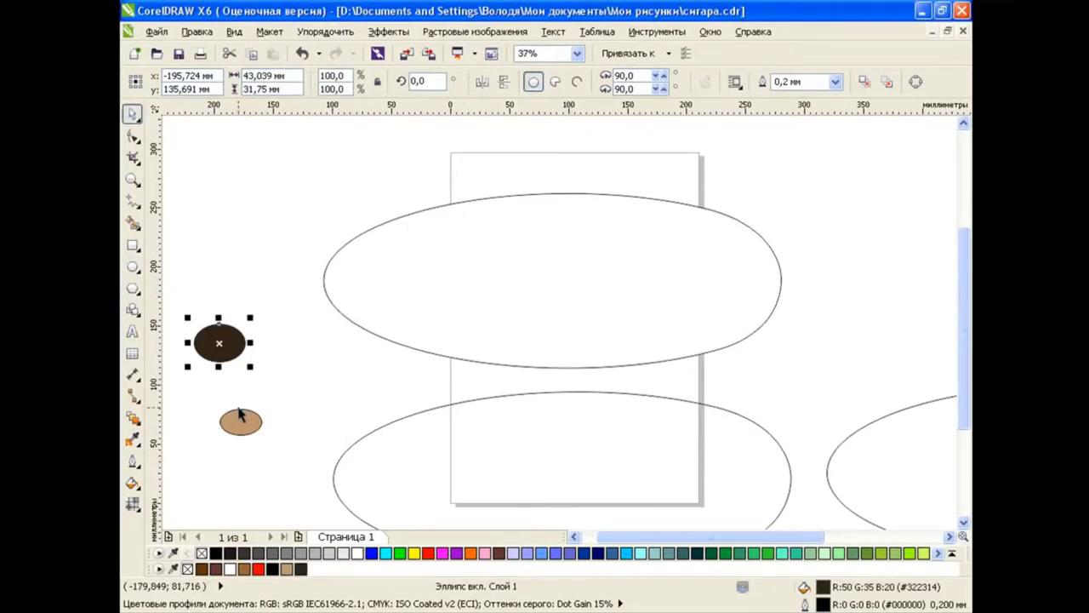
{"action": "key", "text": "Delete"}
{"action": "left_click", "coordinate": [532, 290]}
{"action": "key", "text": "m"}
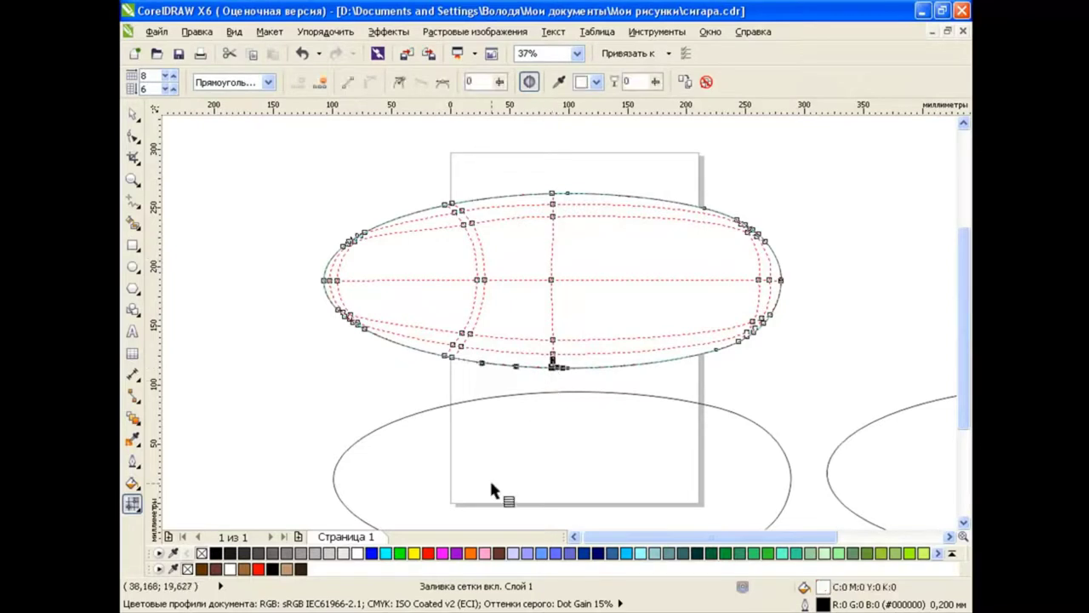
Colour two lower mesh nodes dark brown and fill the whole mesh tan.
{"action": "left_click_drag", "start_coordinate": [297, 569], "coordinate": [552, 366]}
{"action": "left_click_drag", "start_coordinate": [668, 362], "coordinate": [741, 342]}
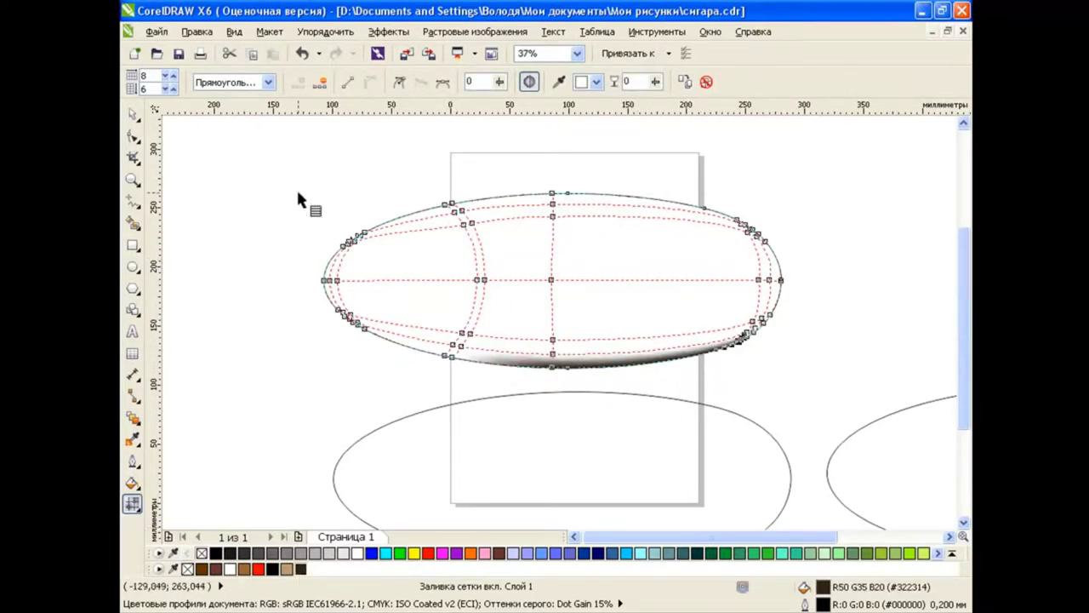
{"action": "left_click_drag", "start_coordinate": [297, 194], "coordinate": [796, 415]}
{"action": "left_click", "coordinate": [286, 568]}
{"action": "left_click", "coordinate": [331, 379]}
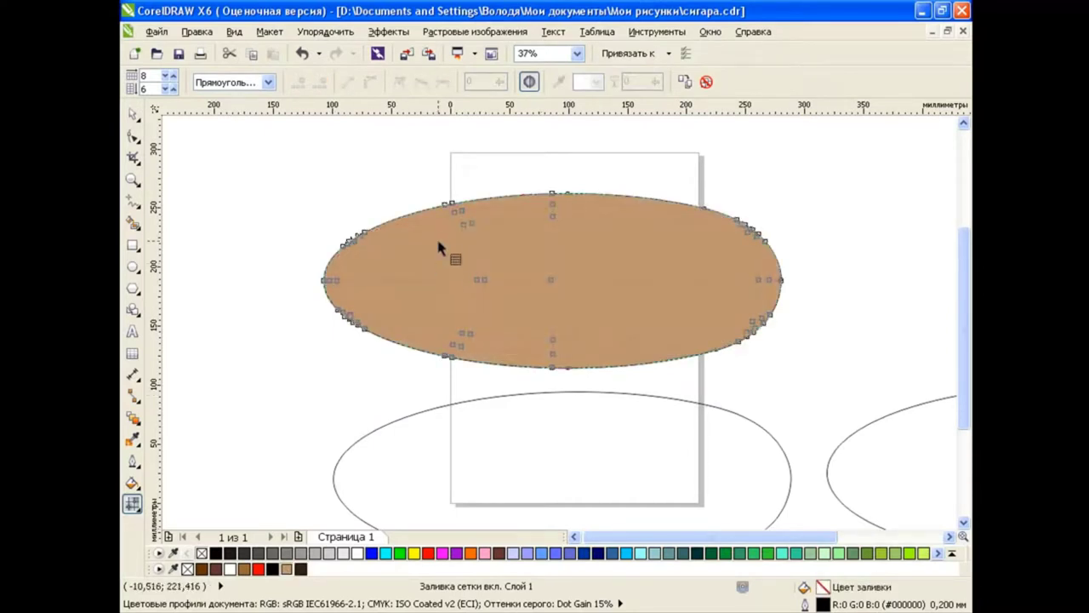
Shade the left end and the first lower-right edge nodes dark brown.
{"action": "left_click", "coordinate": [444, 206]}
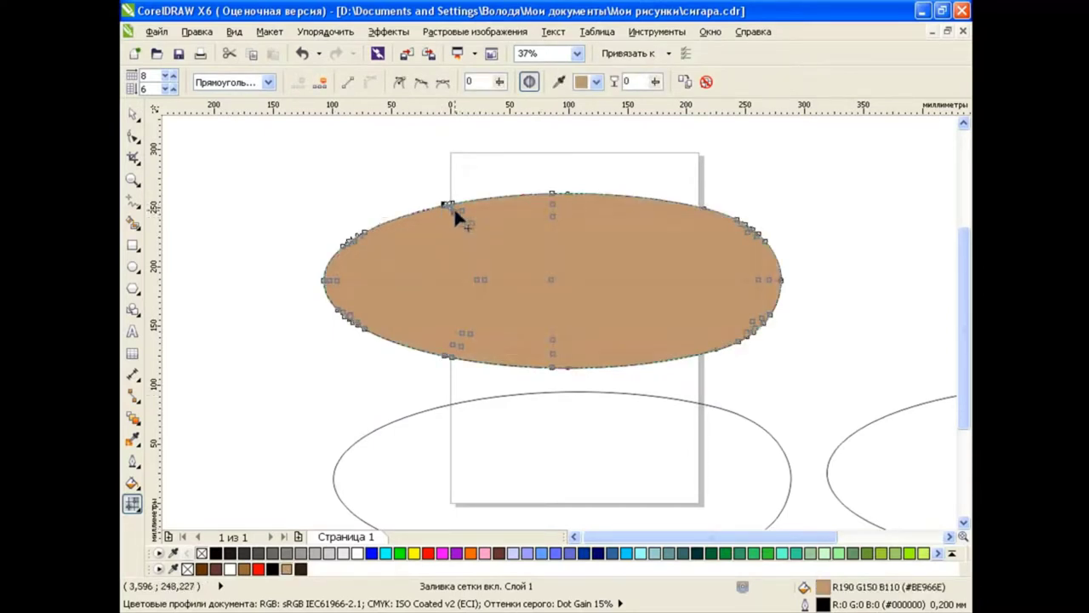
{"action": "left_click", "coordinate": [477, 280]}
{"action": "left_click", "coordinate": [302, 569]}
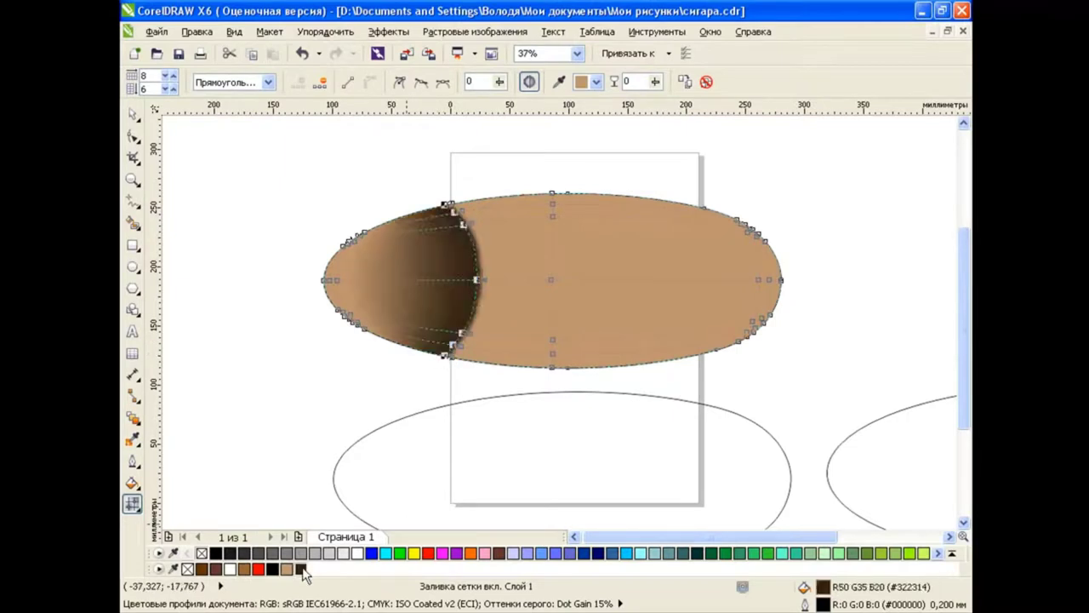
{"action": "left_click", "coordinate": [452, 359]}
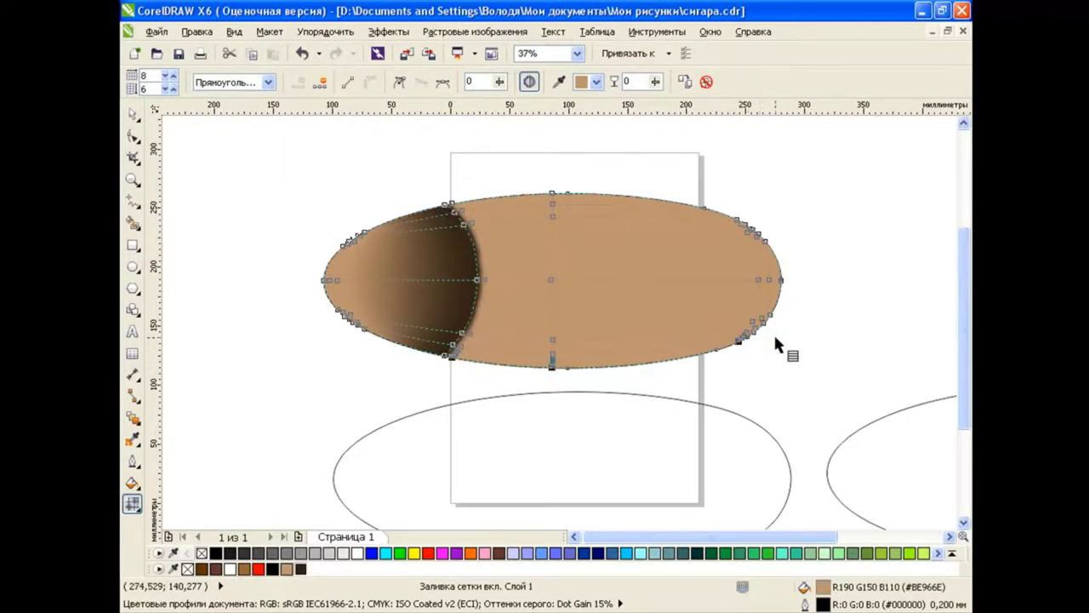
{"action": "scroll", "coordinate": [774, 340], "scroll_direction": "up", "scroll_amount": 4}
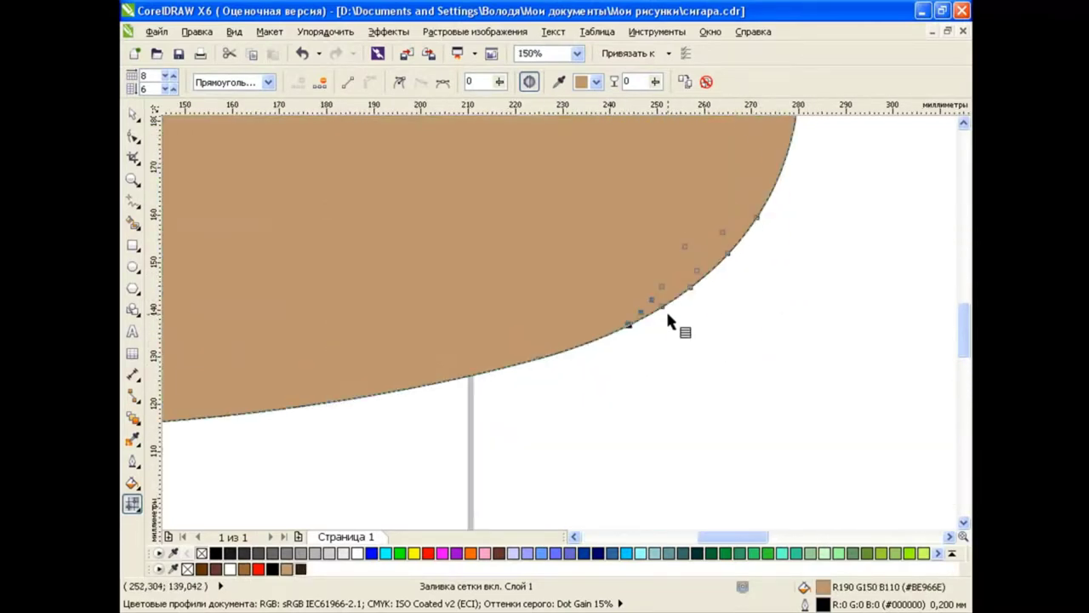
{"action": "left_click", "coordinate": [757, 218], "text": "shift"}
{"action": "left_click", "coordinate": [301, 569]}
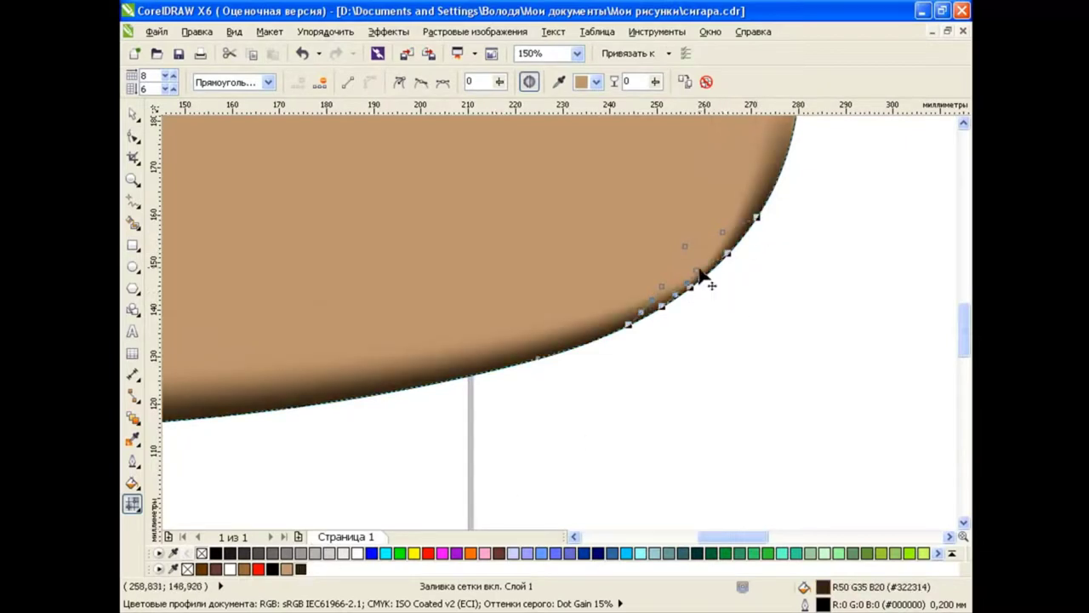
Darken the remaining right-end and lower-right edge mesh nodes with dark brown.
{"action": "left_click", "coordinate": [699, 273]}
{"action": "scroll", "coordinate": [749, 244], "scroll_direction": "down", "scroll_amount": 2}
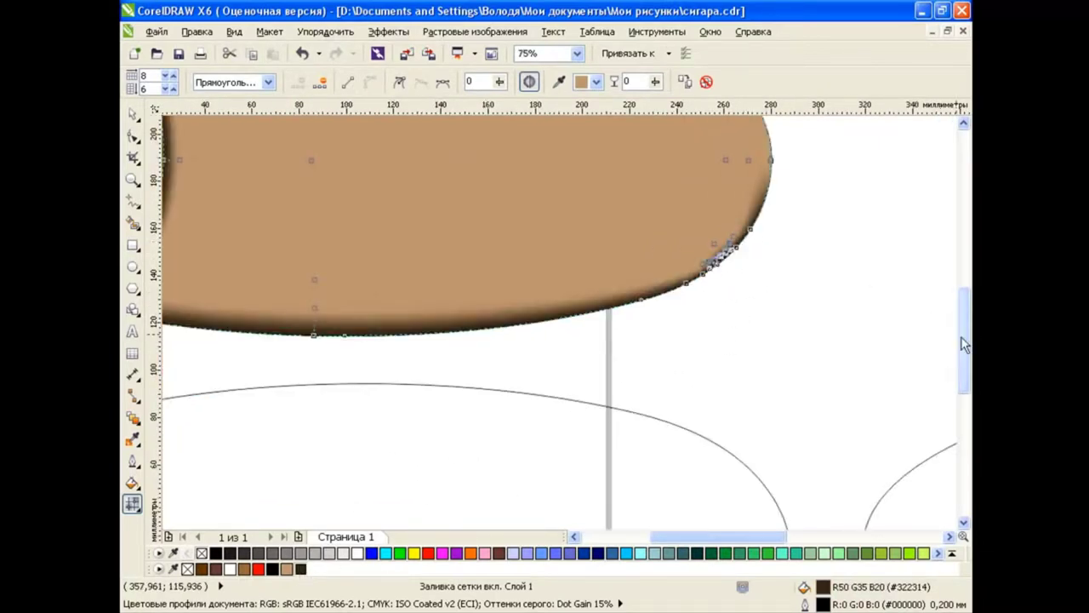
{"action": "left_click_drag", "start_coordinate": [961, 336], "coordinate": [962, 307]}
{"action": "left_click", "coordinate": [754, 308]}
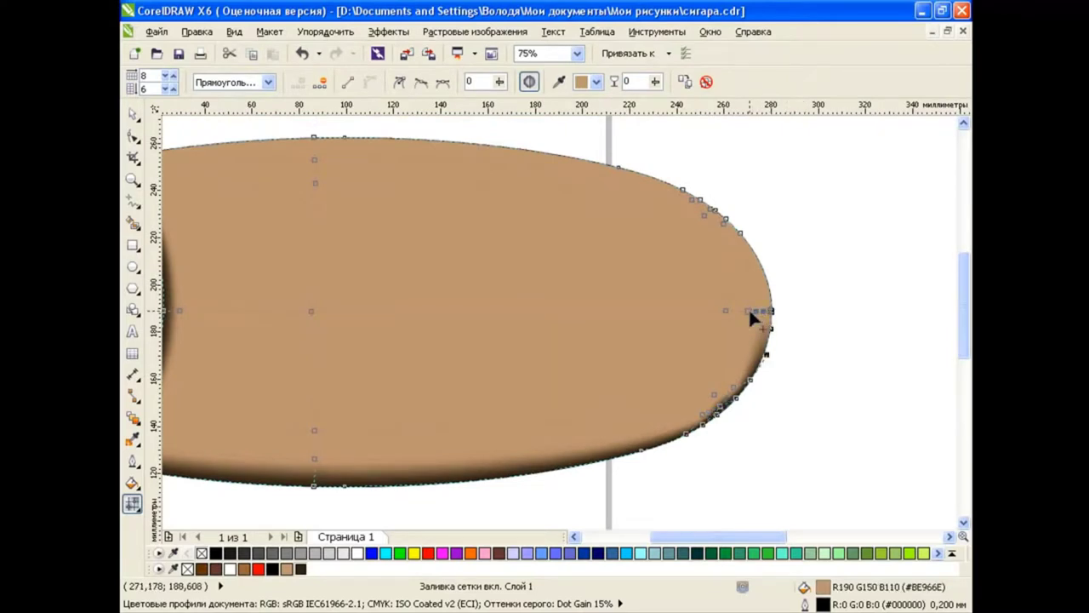
{"action": "left_click", "coordinate": [748, 308]}
{"action": "left_click_drag", "start_coordinate": [300, 569], "coordinate": [698, 309]}
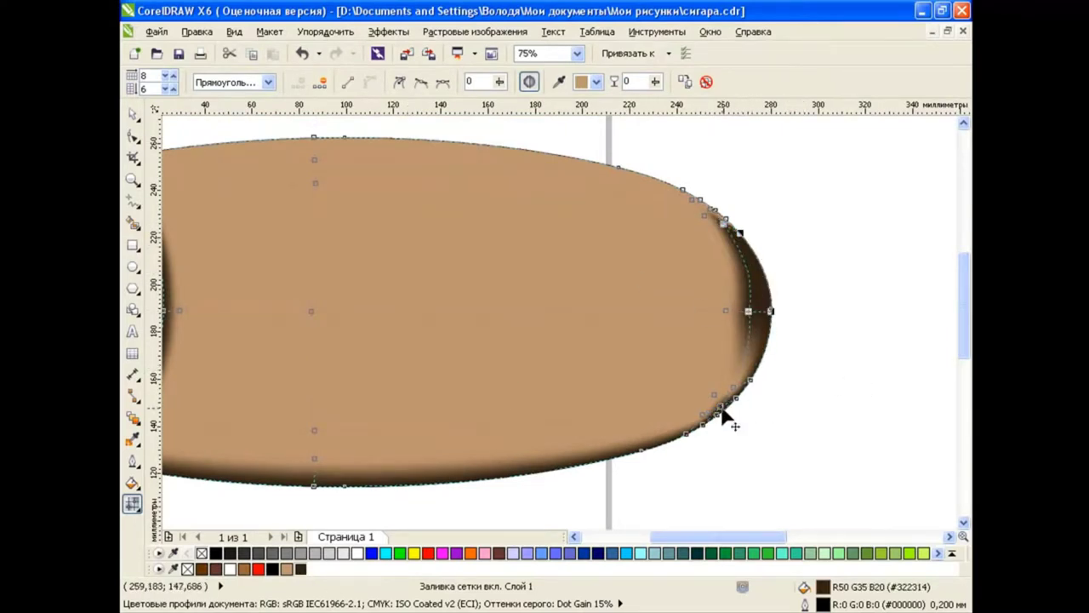
{"action": "scroll", "coordinate": [740, 421], "scroll_direction": "down", "scroll_amount": 1}
{"action": "scroll", "coordinate": [753, 425], "scroll_direction": "up", "scroll_amount": 1}
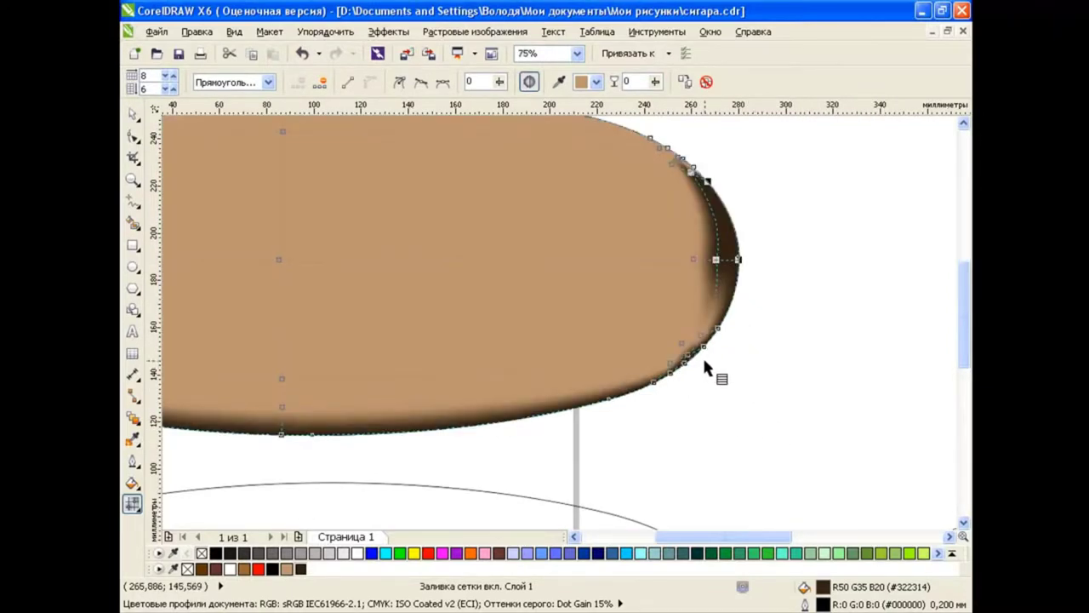
{"action": "scroll", "coordinate": [705, 364], "scroll_direction": "up", "scroll_amount": 1}
{"action": "left_click", "coordinate": [698, 317]}
{"action": "left_click", "coordinate": [300, 569]}
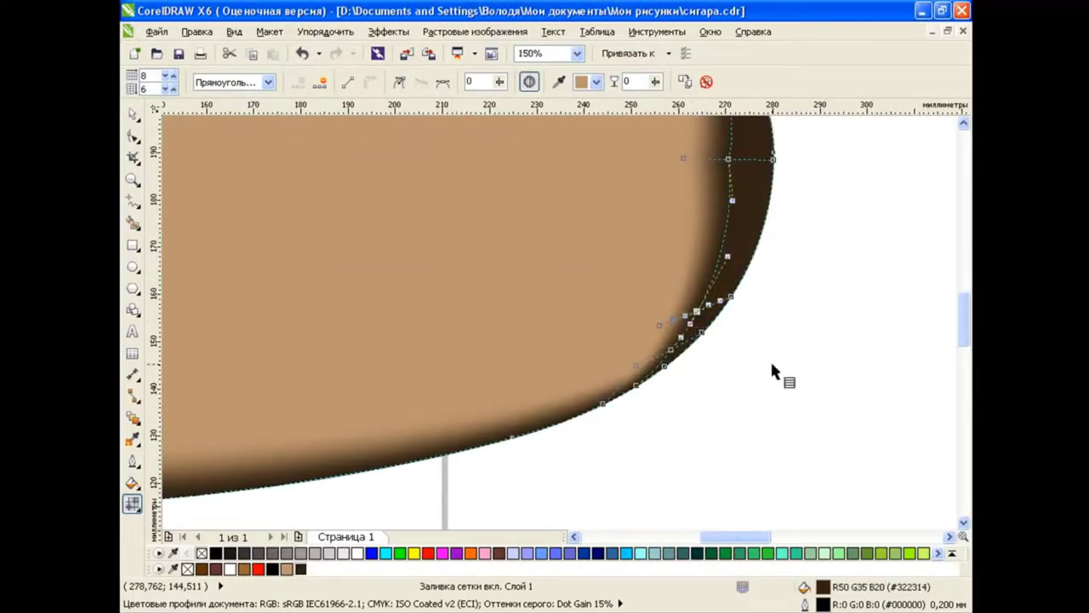
Touch up the right tip's mesh colour, then exit mesh editing and deselect the cigar.
{"action": "key", "text": "space"}
{"action": "scroll", "coordinate": [772, 371], "scroll_direction": "down", "scroll_amount": 2}
{"action": "scroll", "coordinate": [803, 506], "scroll_direction": "right", "scroll_amount": 2}
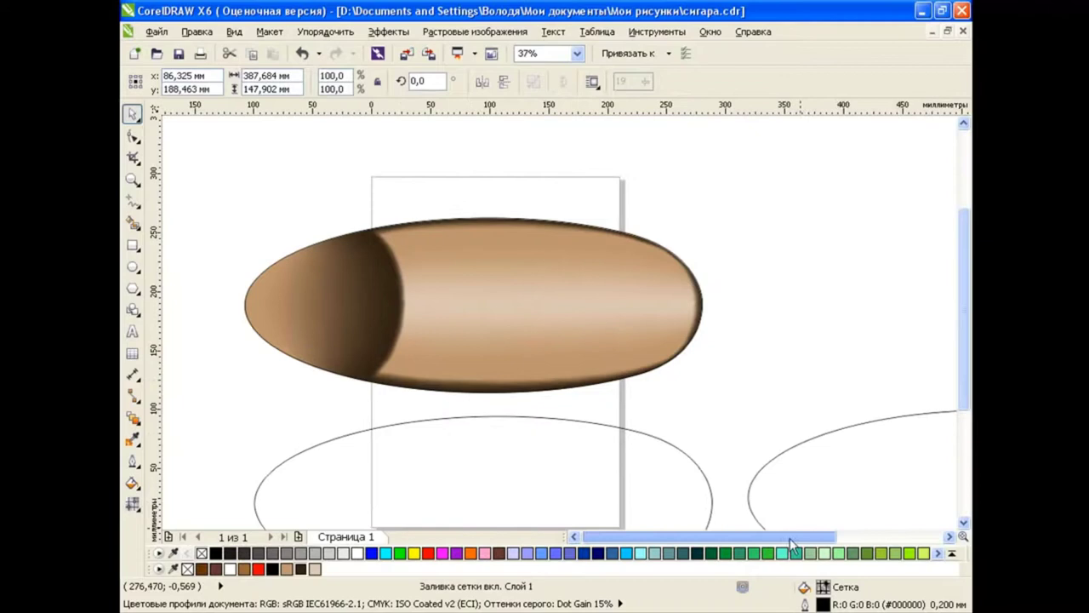
{"action": "left_click", "coordinate": [663, 353]}
{"action": "key", "text": "space"}
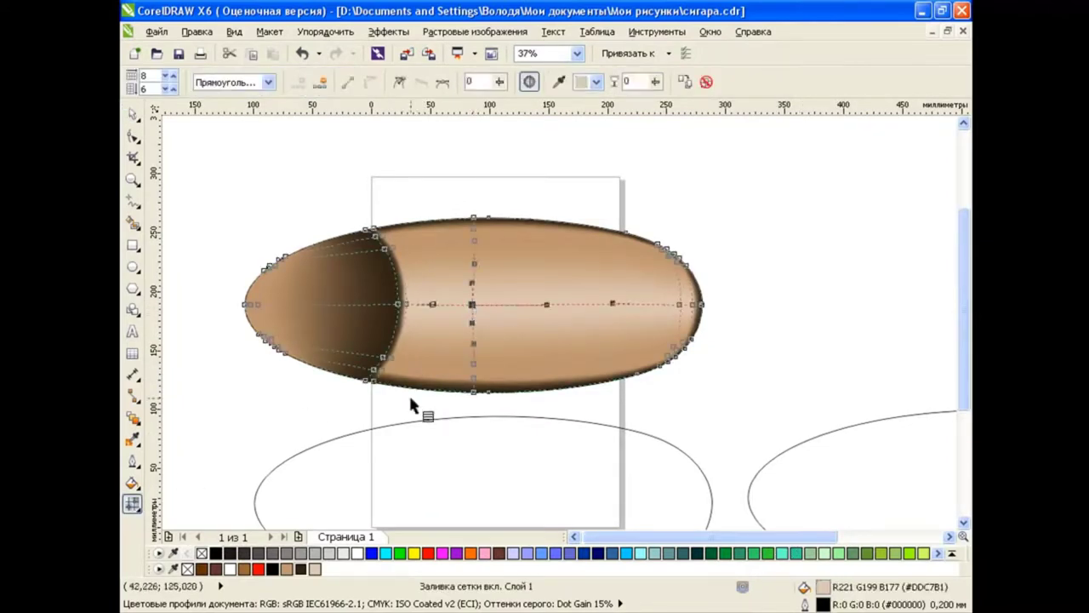
{"action": "left_click", "coordinate": [315, 568]}
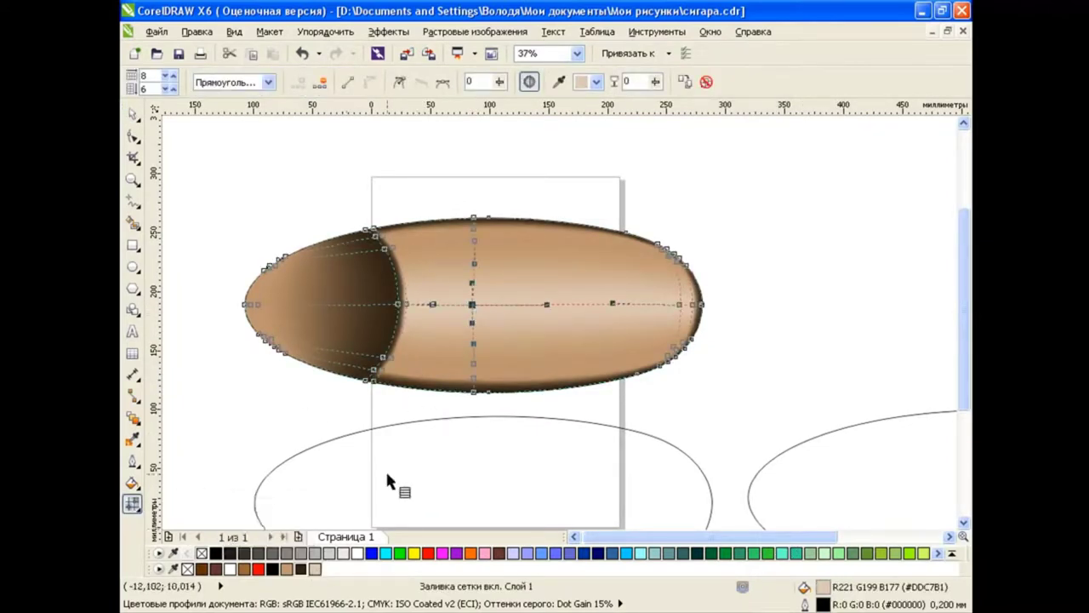
{"action": "left_click", "coordinate": [691, 304]}
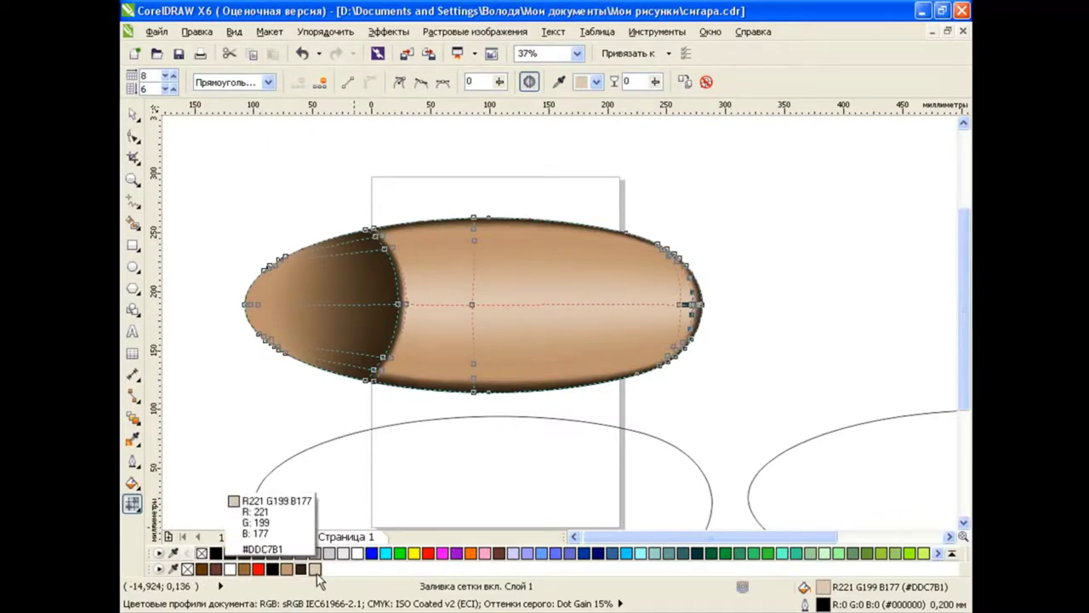
{"action": "key", "text": "space"}
{"action": "left_click", "coordinate": [240, 394]}
Draw a circle near the cigar's left end, undoing an accidental move of the cigar.
{"action": "scroll", "coordinate": [240, 394], "scroll_direction": "down", "scroll_amount": 1}
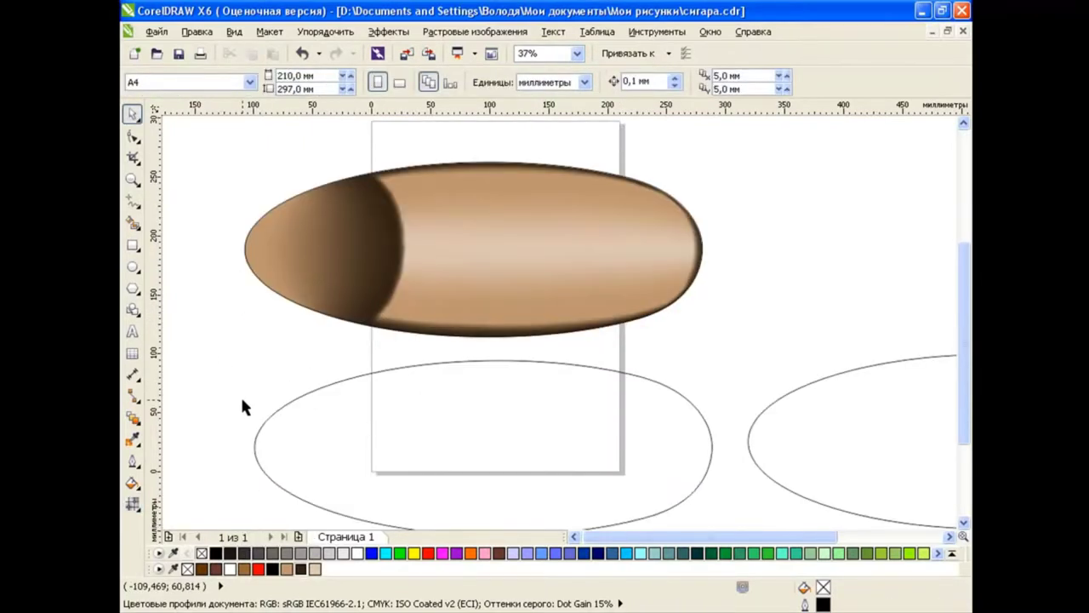
{"action": "left_click", "coordinate": [132, 267]}
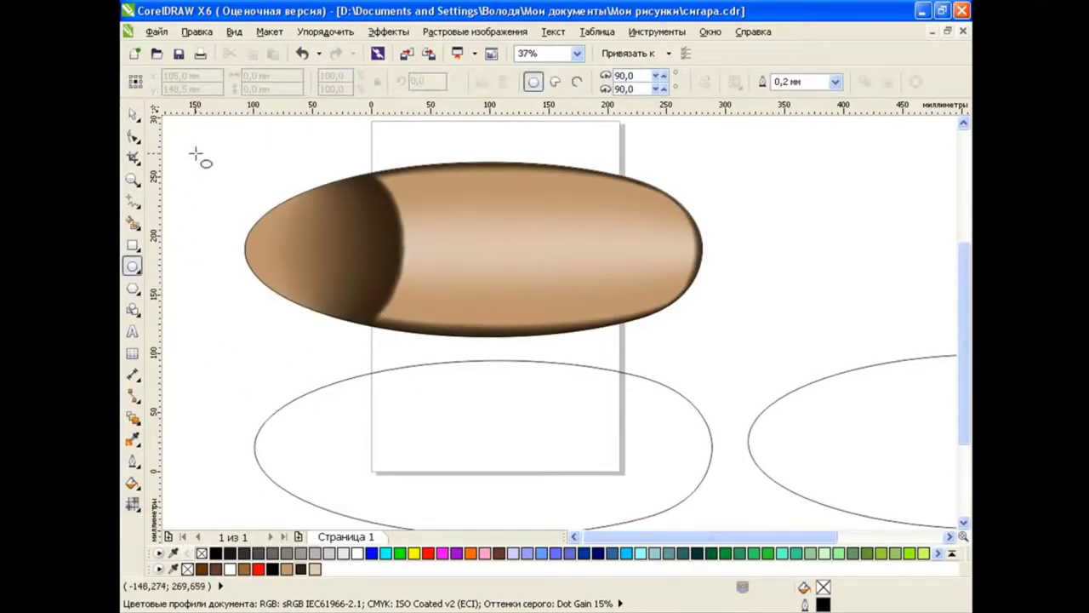
{"action": "left_click_drag", "start_coordinate": [191, 145], "coordinate": [357, 352]}
{"action": "key", "text": "space"}
{"action": "left_click_drag", "start_coordinate": [292, 250], "coordinate": [295, 250]}
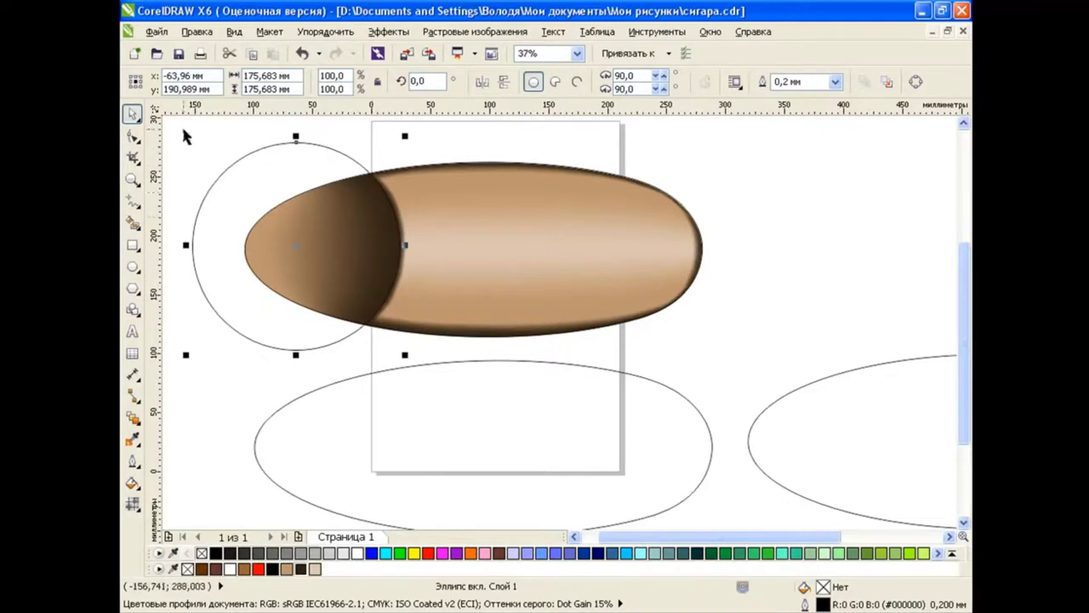
{"action": "left_click", "coordinate": [210, 341]}
{"action": "left_click_drag", "start_coordinate": [548, 243], "coordinate": [652, 244]}
{"action": "left_click", "coordinate": [302, 54]}
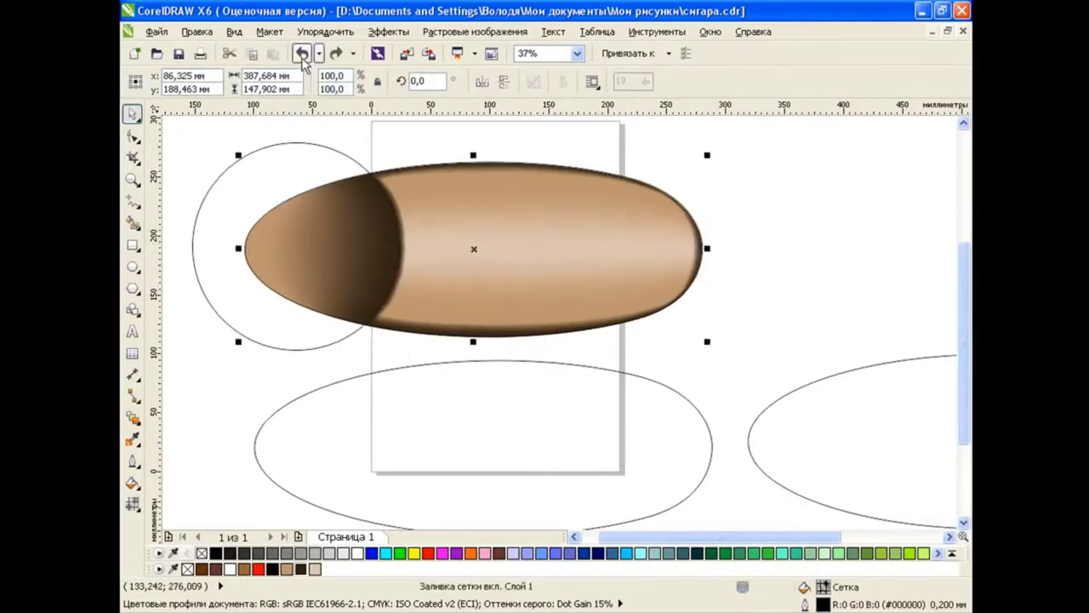
Position the circle over the left end of the lower ellipse.
{"action": "left_click", "coordinate": [203, 201], "text": "shift"}
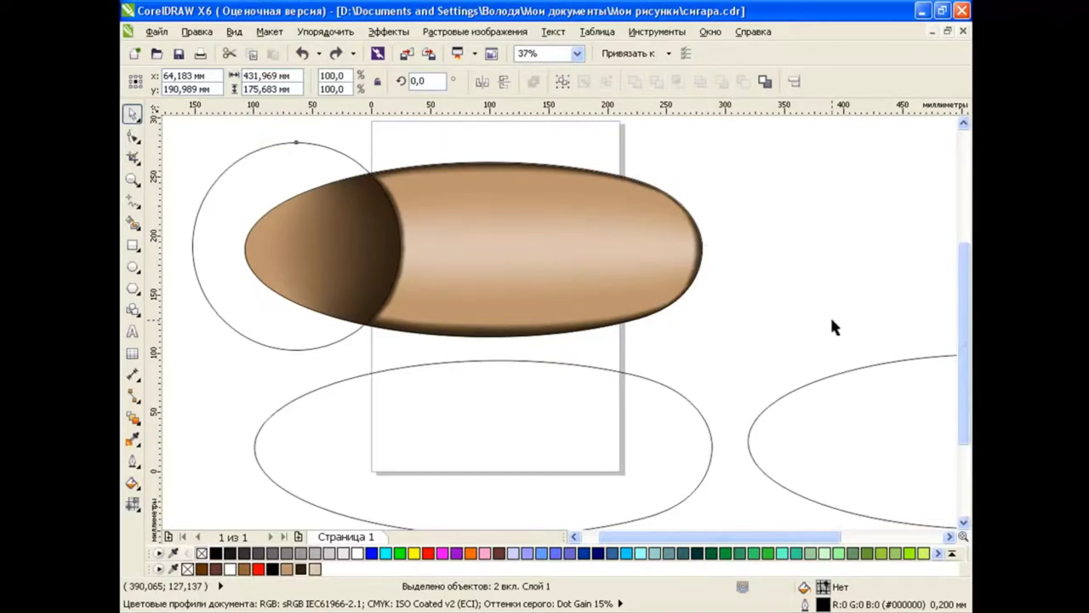
{"action": "left_click", "coordinate": [763, 324]}
{"action": "scroll", "coordinate": [852, 315], "scroll_direction": "down", "scroll_amount": 1}
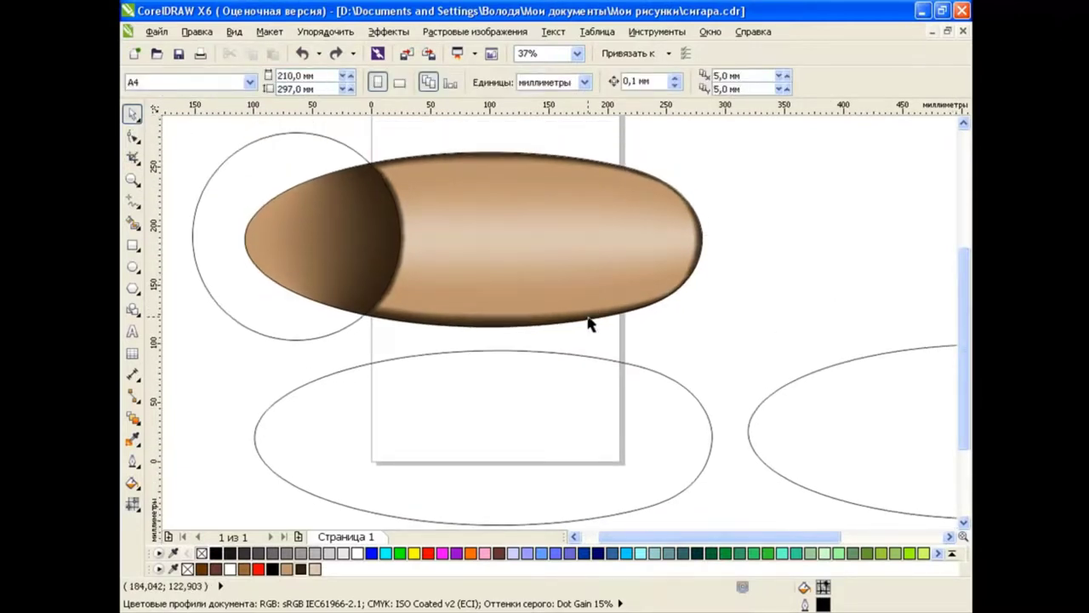
{"action": "scroll", "coordinate": [616, 294], "scroll_direction": "down", "scroll_amount": 2}
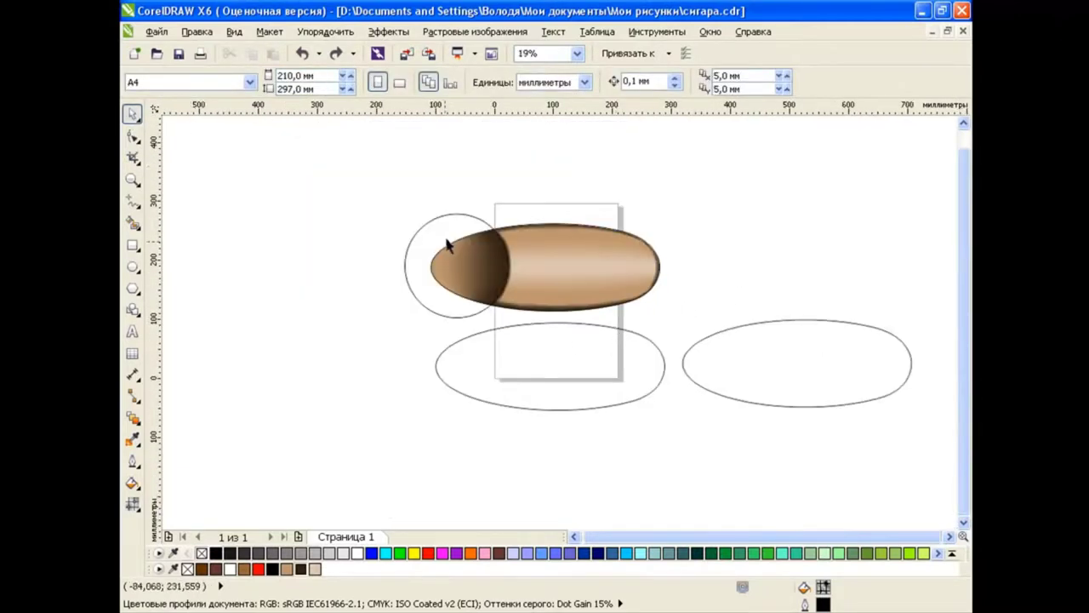
{"action": "left_click", "coordinate": [466, 264]}
{"action": "left_click_drag", "start_coordinate": [466, 265], "coordinate": [466, 365]}
Subtract the circle from the lower ellipse with Back Minus Front to notch its left end.
{"action": "left_click", "coordinate": [613, 353]}
{"action": "left_click", "coordinate": [425, 346], "text": "shift"}
{"action": "left_click", "coordinate": [794, 81]}
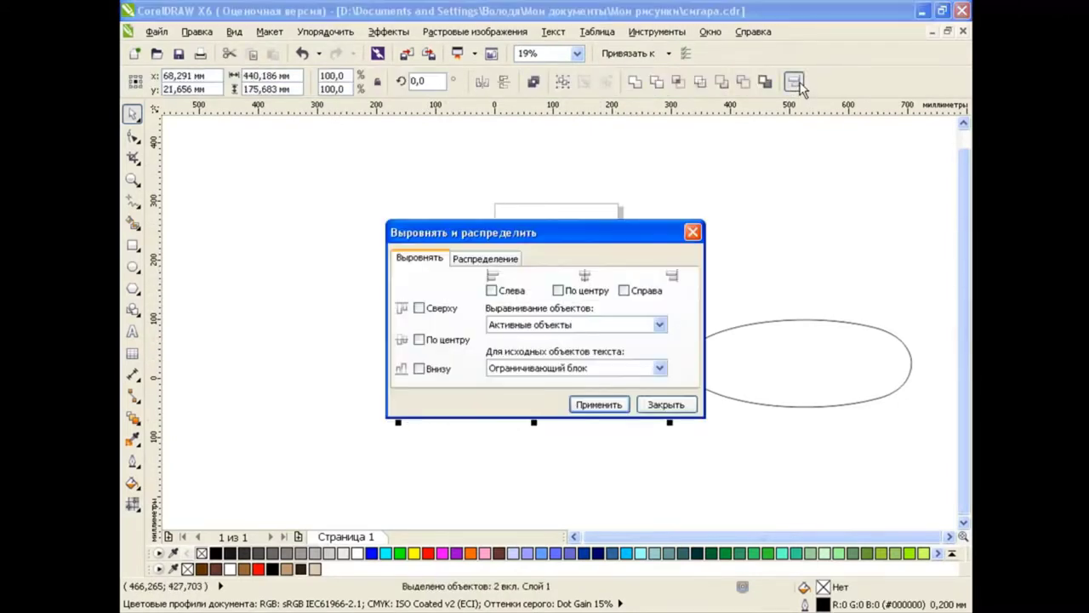
{"action": "left_click", "coordinate": [665, 404]}
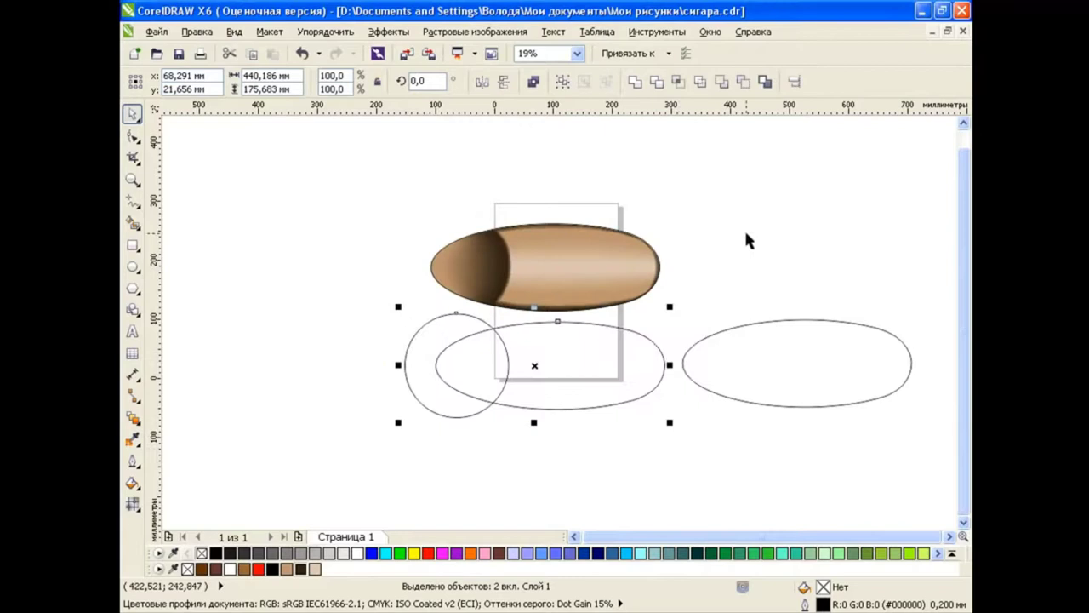
{"action": "left_click", "coordinate": [743, 81]}
{"action": "left_click", "coordinate": [604, 462]}
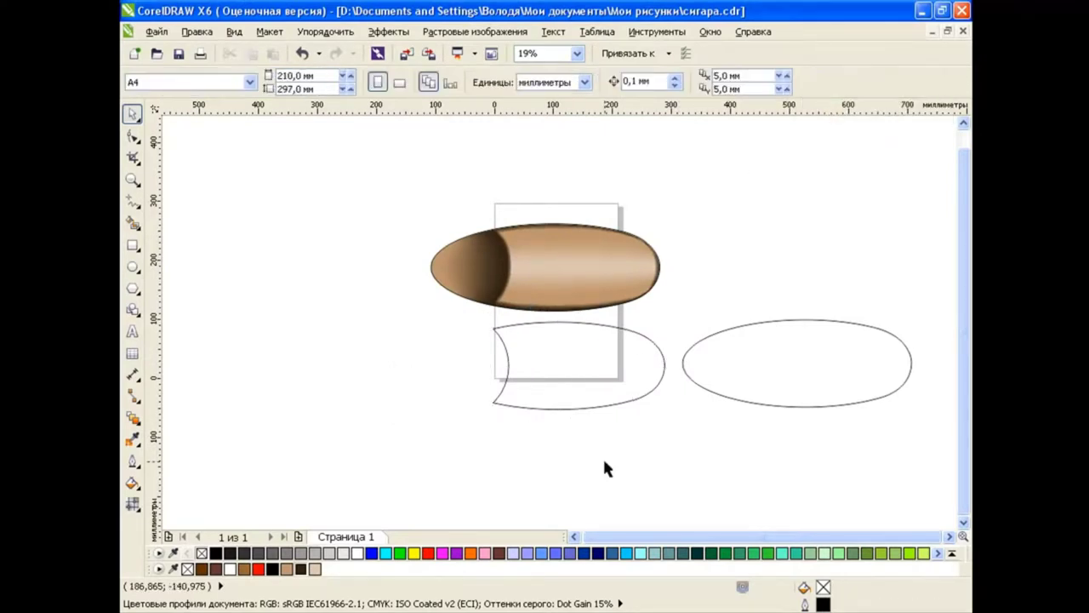
{"action": "left_click", "coordinate": [584, 258]}
PowerClip the shaded cigar inside the notched shape and shift it up within the frame.
{"action": "left_click_drag", "start_coordinate": [584, 258], "coordinate": [602, 382]}
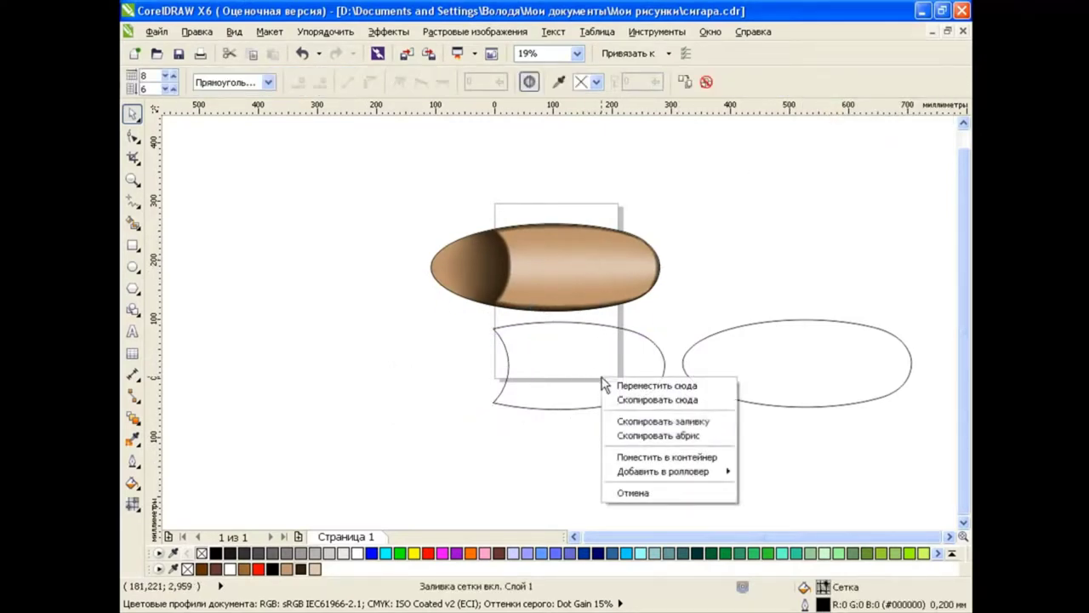
{"action": "left_click", "coordinate": [654, 460]}
{"action": "left_click", "coordinate": [388, 31]}
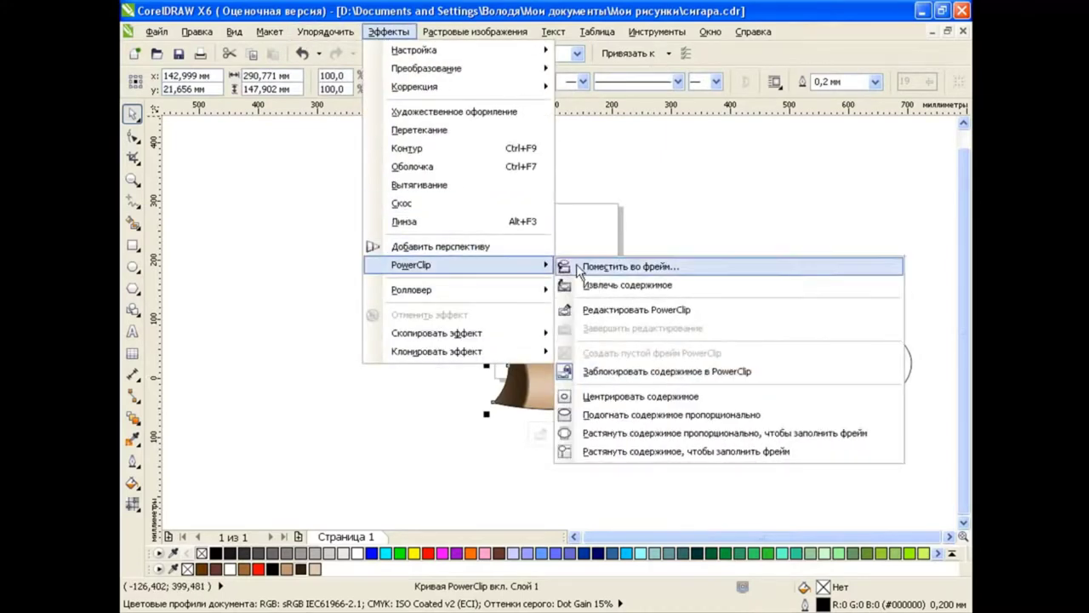
{"action": "left_click", "coordinate": [646, 305]}
{"action": "left_click_drag", "start_coordinate": [594, 377], "coordinate": [594, 368]}
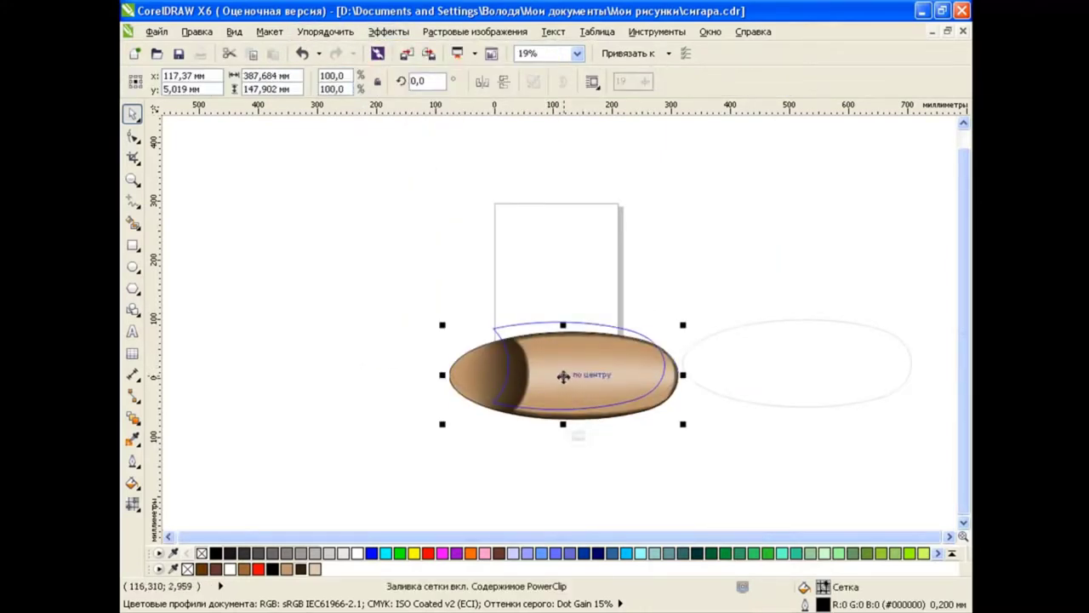
{"action": "left_click_drag", "start_coordinate": [563, 376], "coordinate": [547, 365]}
{"action": "scroll", "coordinate": [551, 366], "scroll_direction": "up", "scroll_amount": 2}
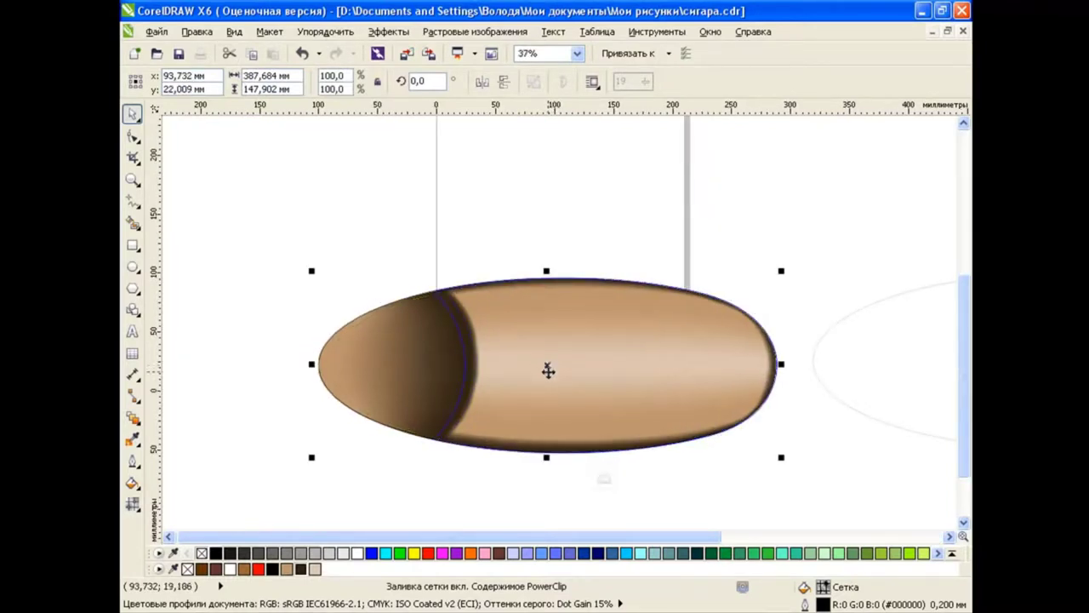
Finish editing the PowerClip and move the clipped cigar up onto the page.
{"action": "left_click", "coordinate": [389, 31]}
{"action": "mouse_move", "coordinate": [411, 264]}
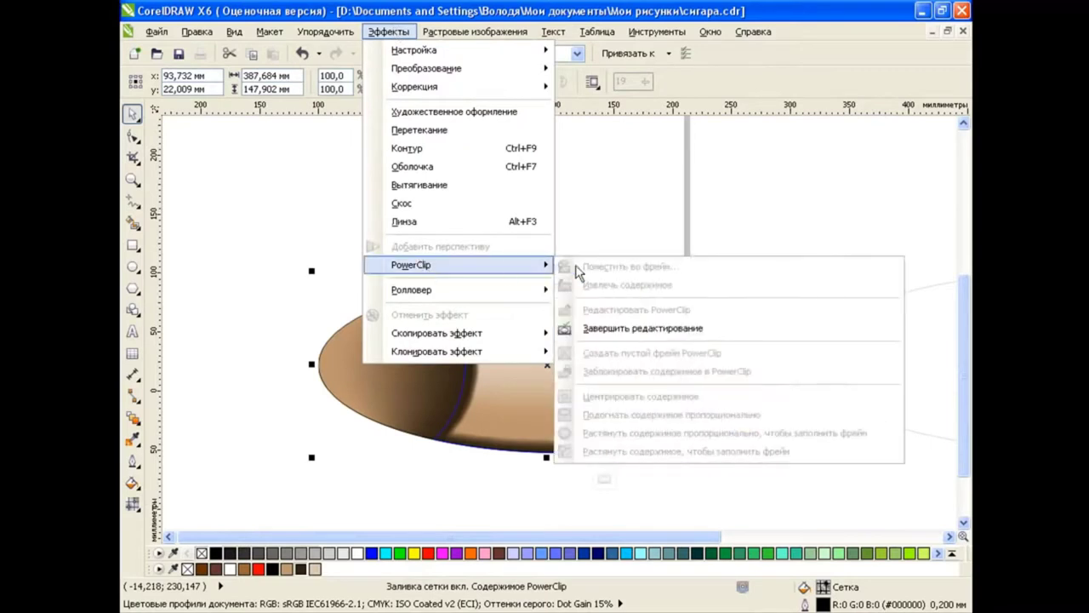
{"action": "left_click", "coordinate": [630, 320]}
{"action": "left_click", "coordinate": [213, 202]}
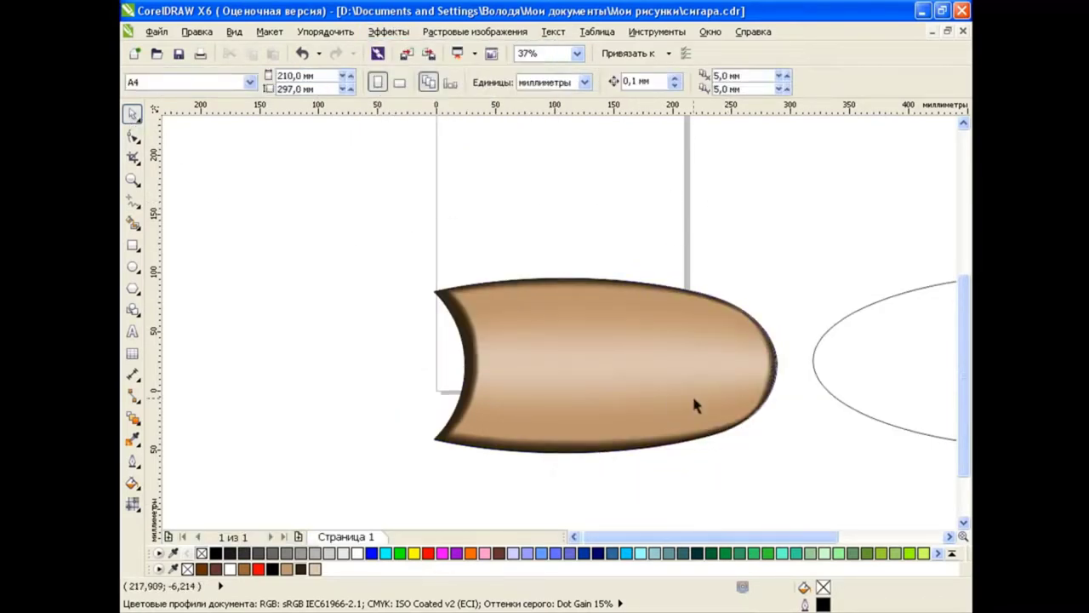
{"action": "left_click_drag", "start_coordinate": [693, 406], "coordinate": [637, 272]}
{"action": "scroll", "coordinate": [664, 246], "scroll_direction": "down", "scroll_amount": 2}
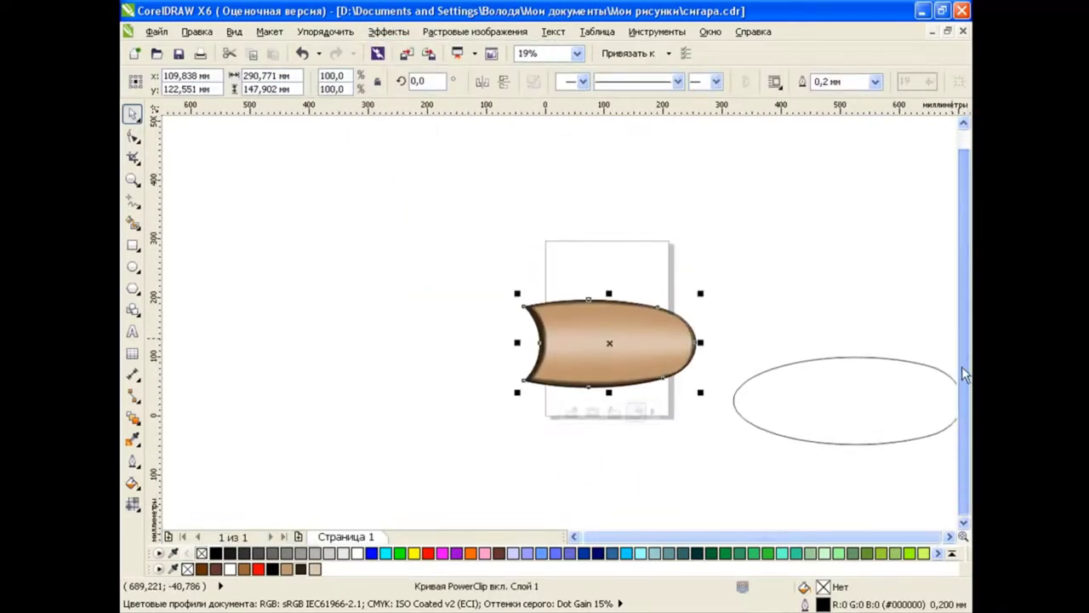
{"action": "left_click", "coordinate": [669, 295]}
Sketch a trial freehand line along the cut edge, then delete it.
{"action": "scroll", "coordinate": [669, 295], "scroll_direction": "up", "scroll_amount": 2}
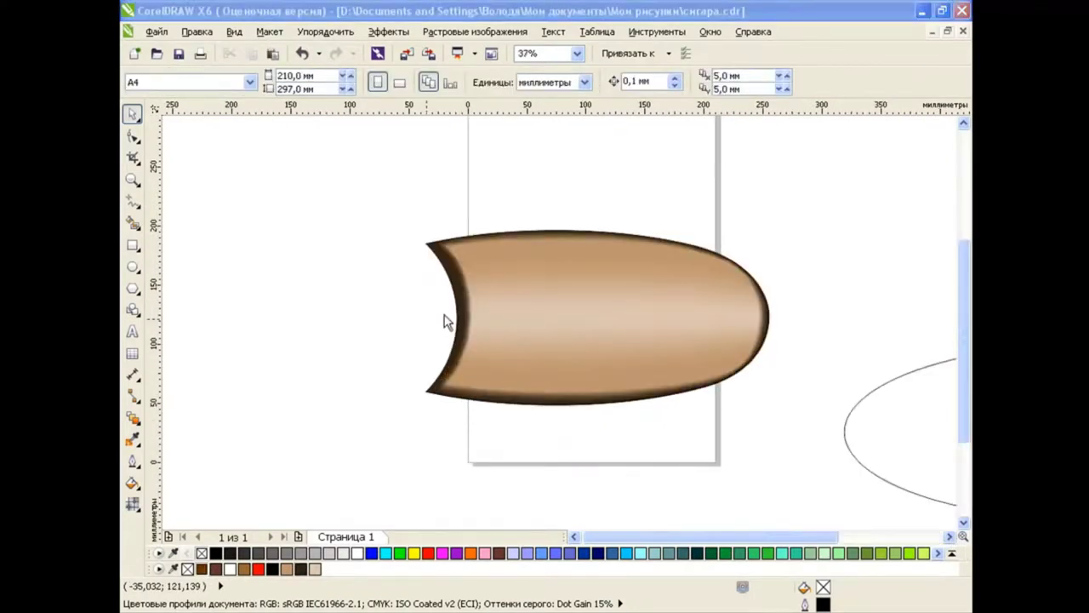
{"action": "left_click", "coordinate": [132, 201]}
{"action": "left_click_drag", "start_coordinate": [423, 238], "coordinate": [426, 241]}
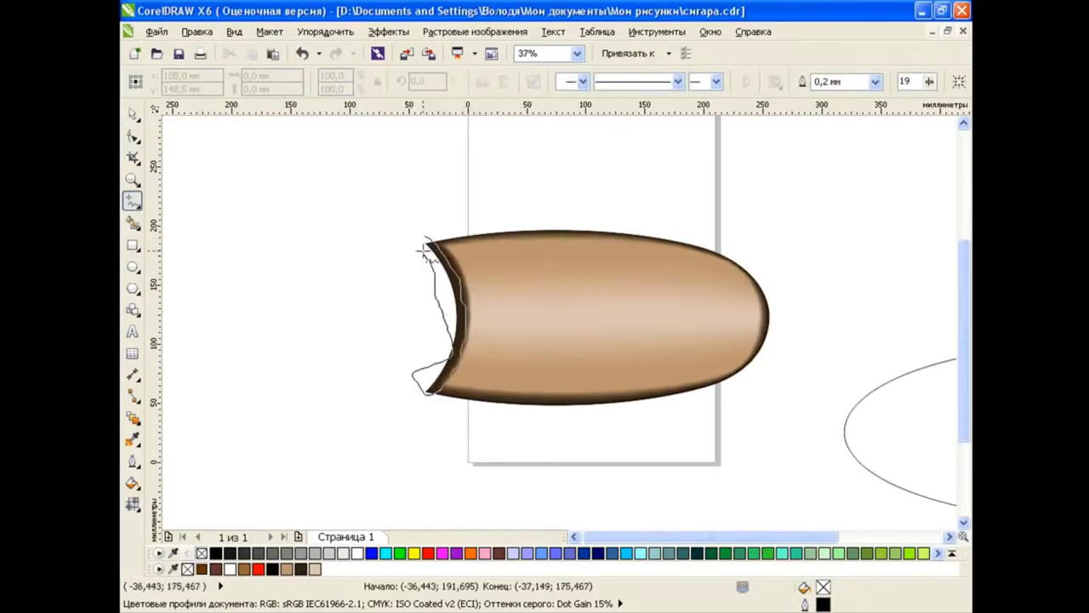
{"action": "key", "text": "space"}
{"action": "left_click", "coordinate": [449, 306]}
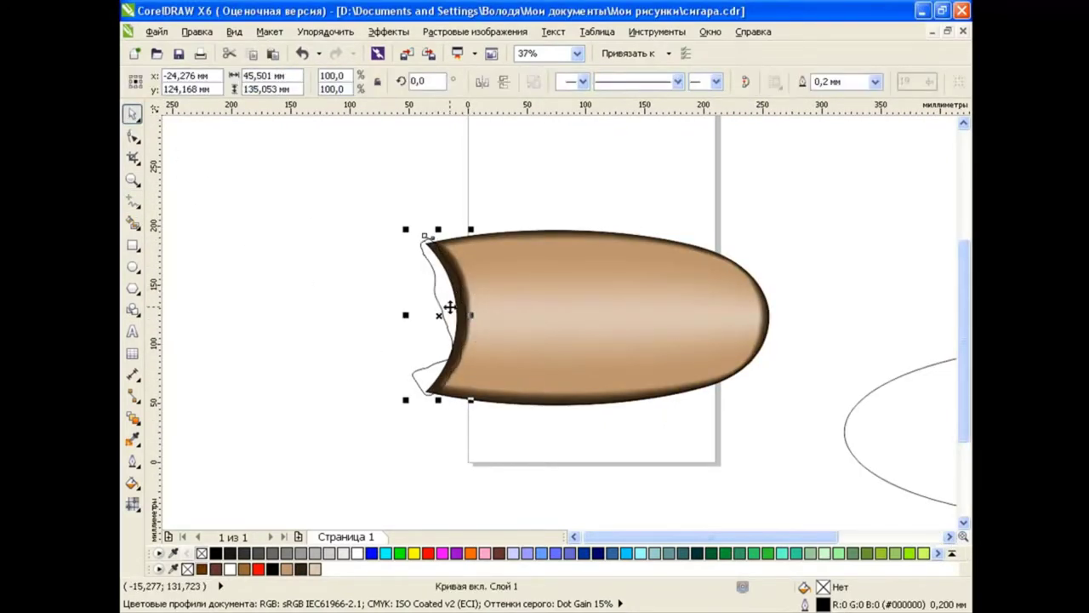
{"action": "key", "text": "Delete"}
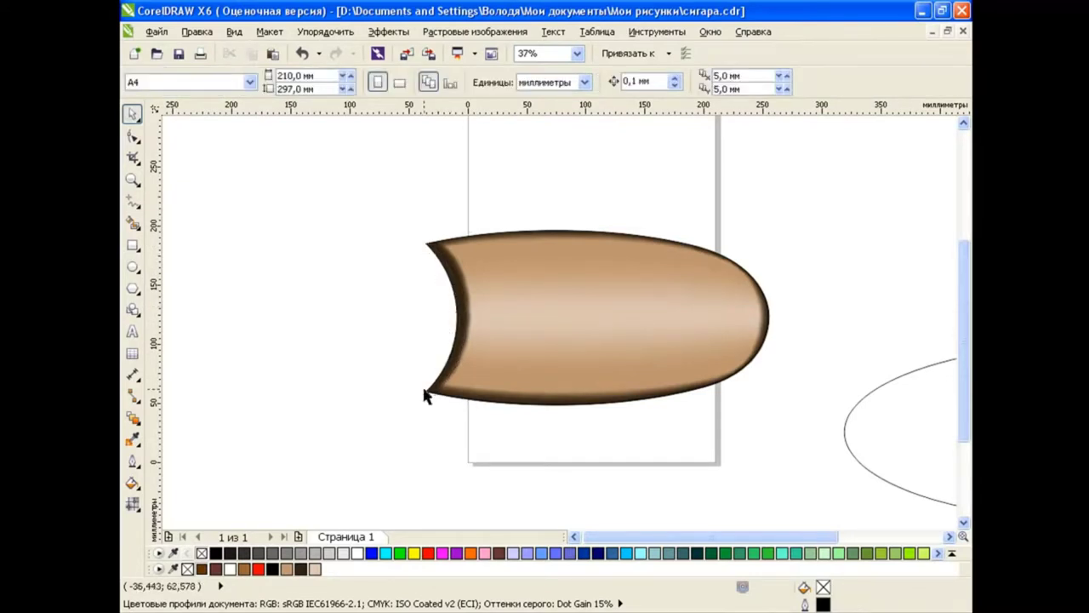
Try adding and bending nodes on the cigar's left edge, then undo those edits.
{"action": "scroll", "coordinate": [428, 250], "scroll_direction": "up", "scroll_amount": 2}
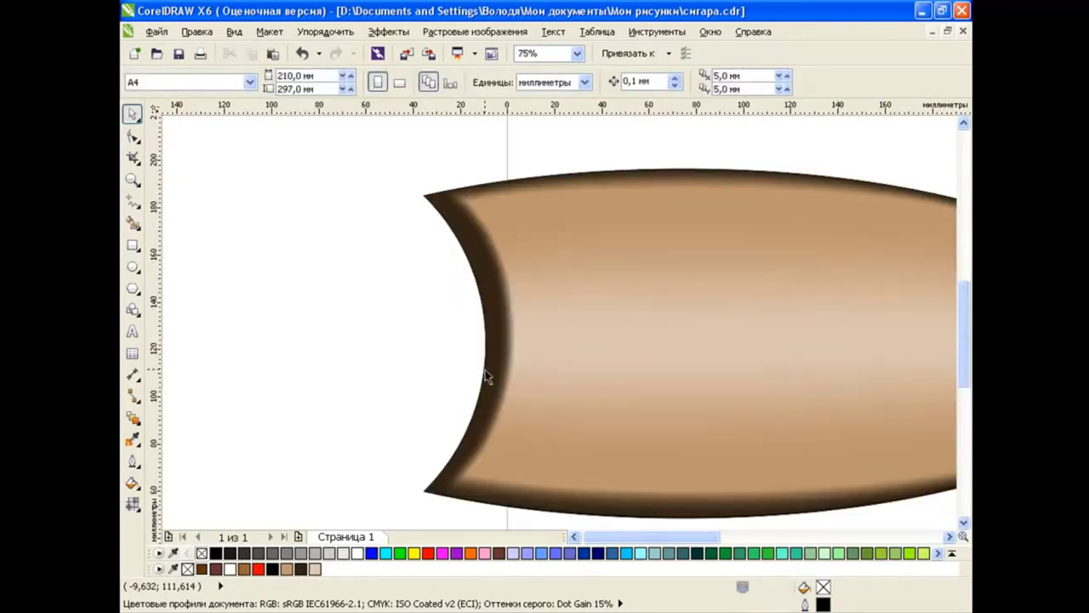
{"action": "left_click", "coordinate": [596, 274]}
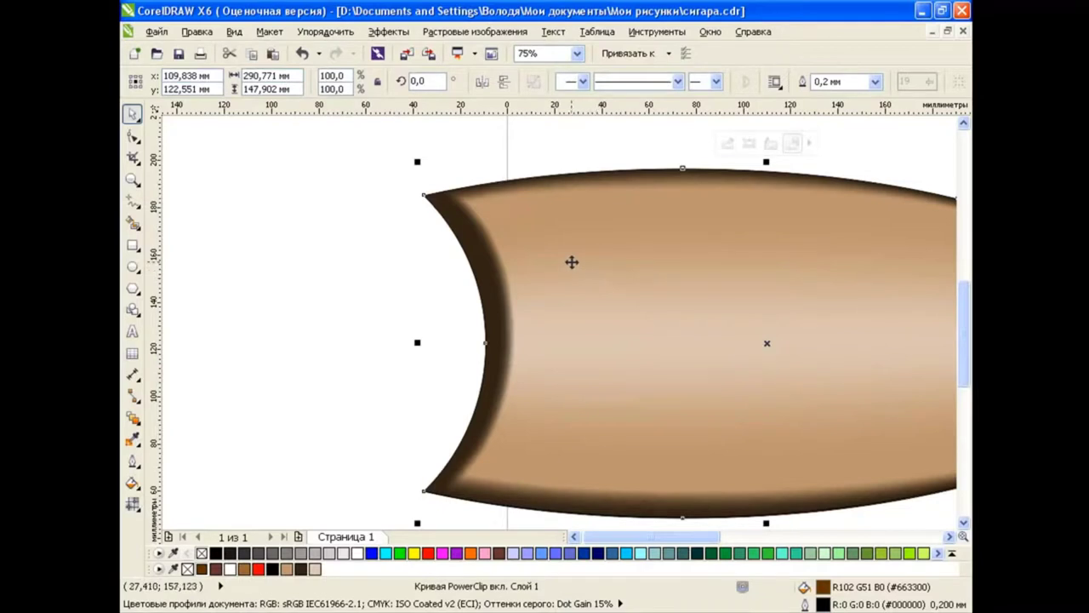
{"action": "left_click", "coordinate": [132, 135]}
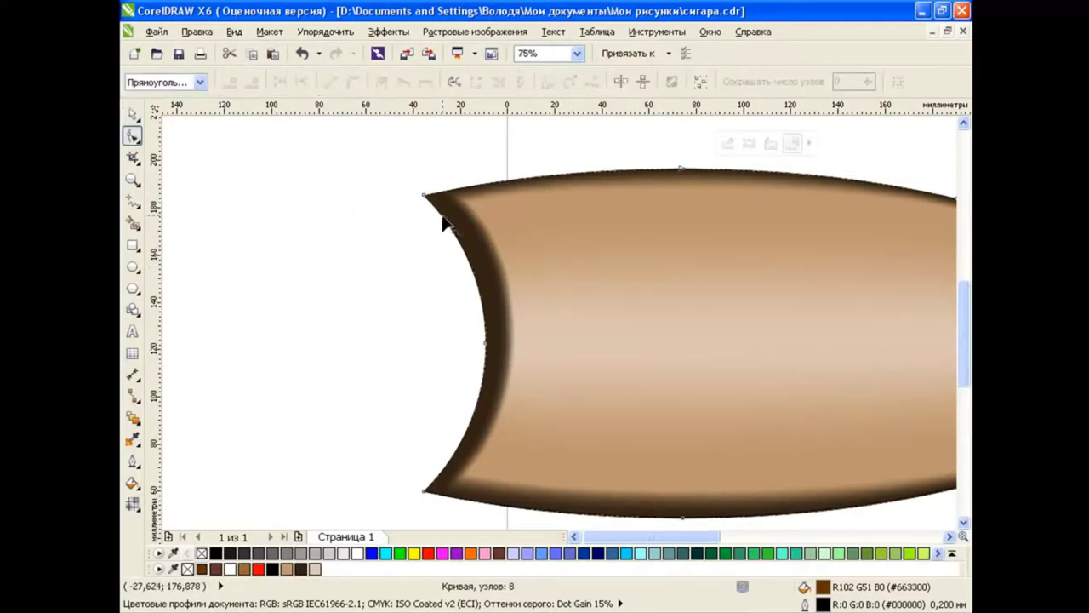
{"action": "right_click", "coordinate": [447, 222]}
{"action": "left_click", "coordinate": [481, 309]}
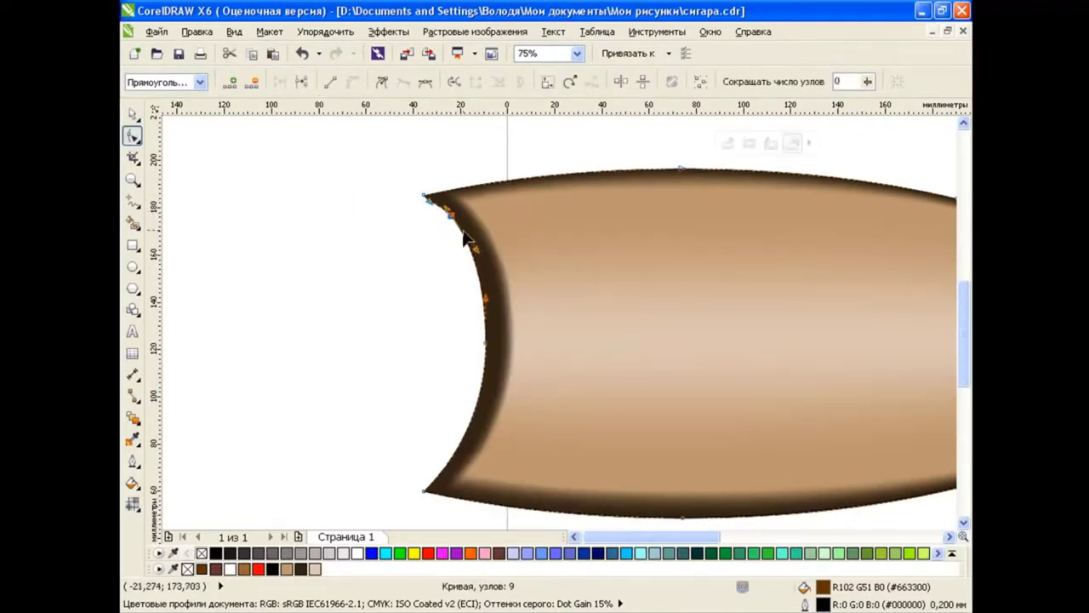
{"action": "left_click_drag", "start_coordinate": [454, 225], "coordinate": [444, 219]}
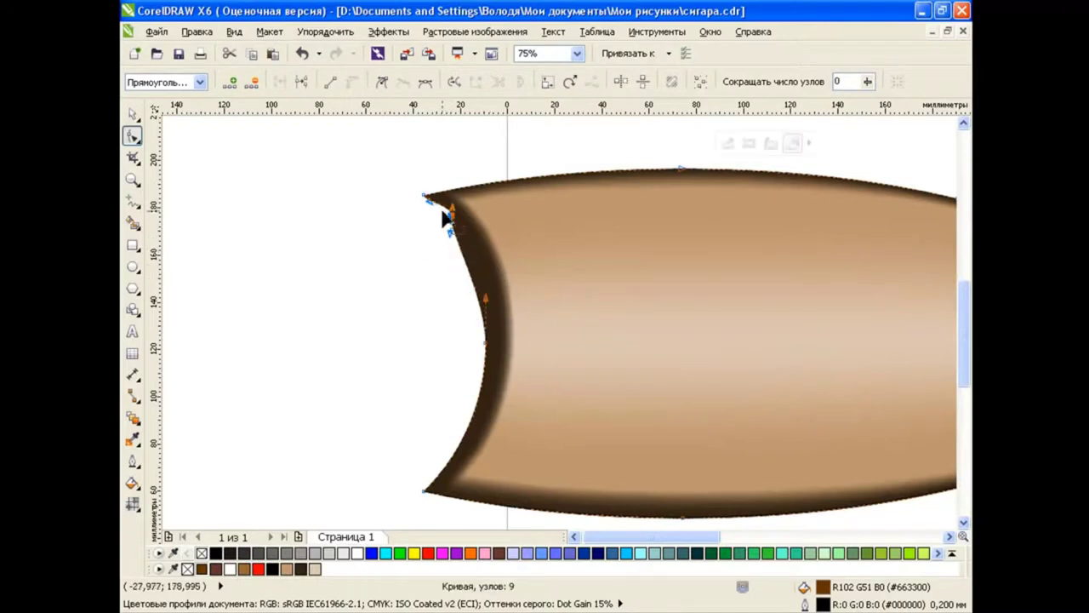
{"action": "left_click", "coordinate": [301, 53]}
{"action": "key", "text": "space"}
Draw a closed jagged freehand shape down and back up the cigar's left end.
{"action": "left_click", "coordinate": [287, 214]}
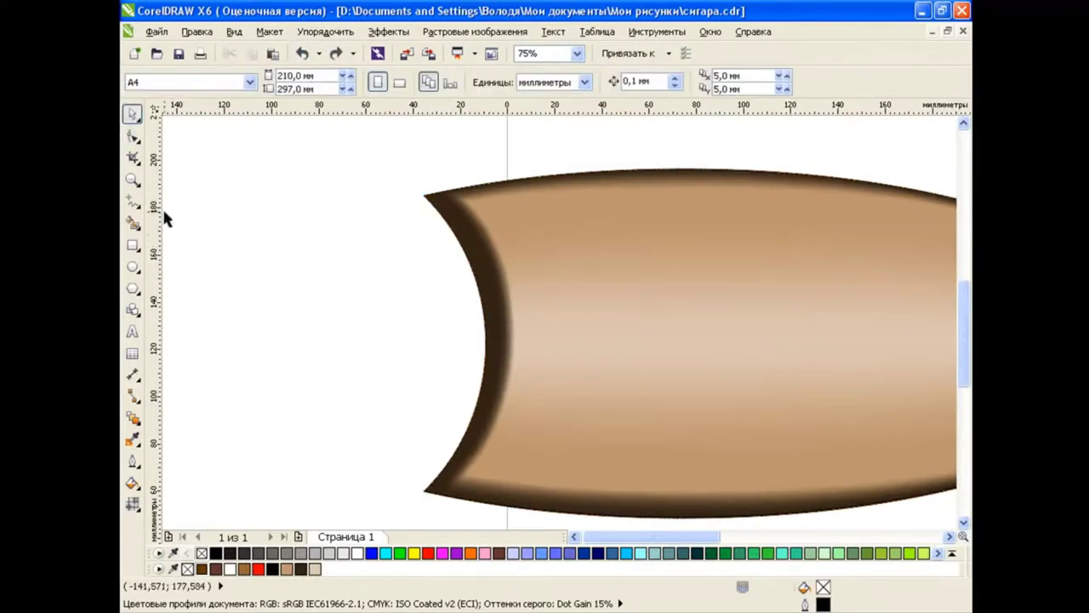
{"action": "double_click", "coordinate": [132, 201]}
{"action": "key", "text": "Escape"}
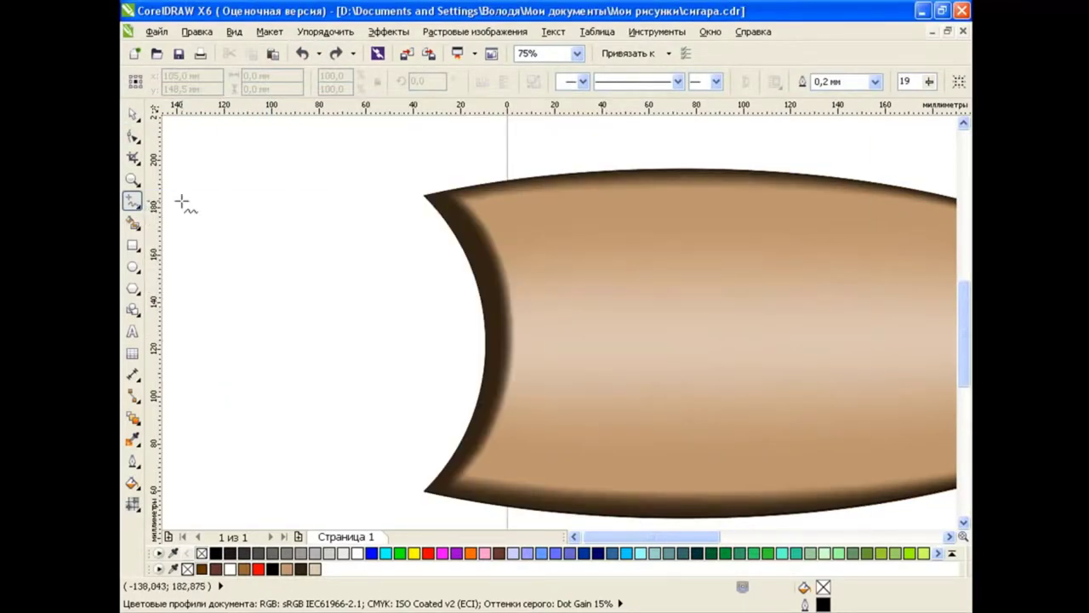
{"action": "mouse_move", "coordinate": [420, 199]}
{"action": "left_mouse_down"}
{"action": "mouse_move", "coordinate": [468, 277]}
{"action": "mouse_move", "coordinate": [469, 419]}
{"action": "left_mouse_up"}
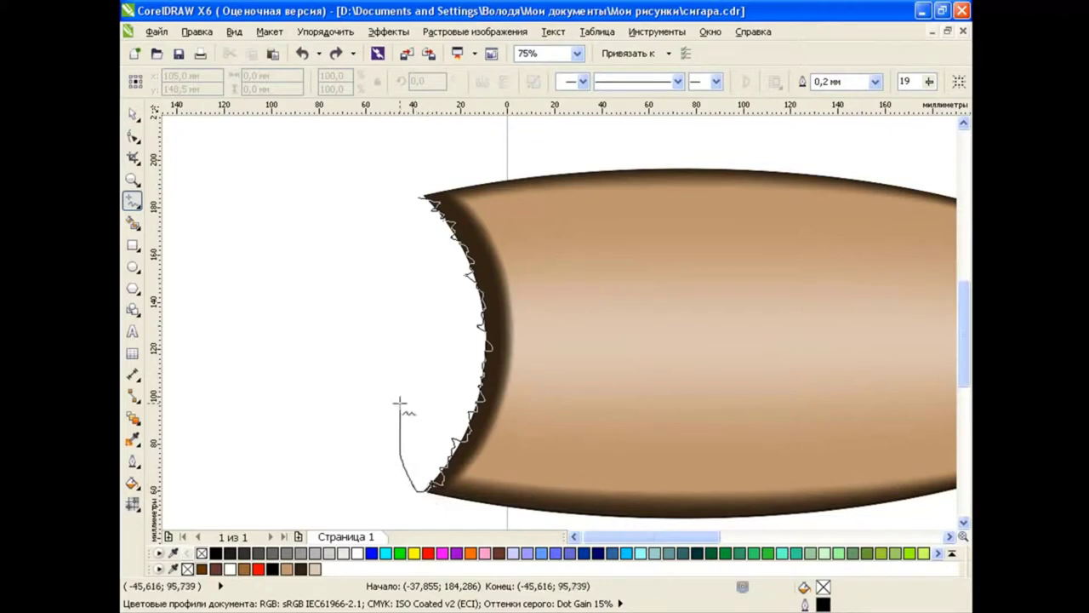
{"action": "left_click_drag", "start_coordinate": [434, 498], "coordinate": [412, 197]}
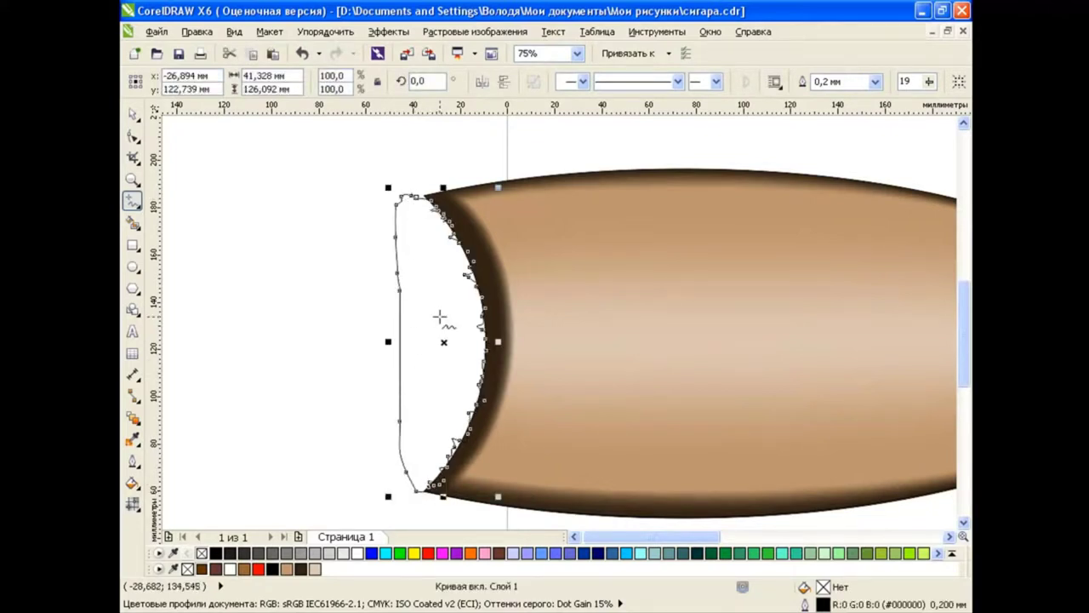
Trim the jagged shape from the cigar body with Back Minus Front, undoing and redoing to compare.
{"action": "key", "text": "space"}
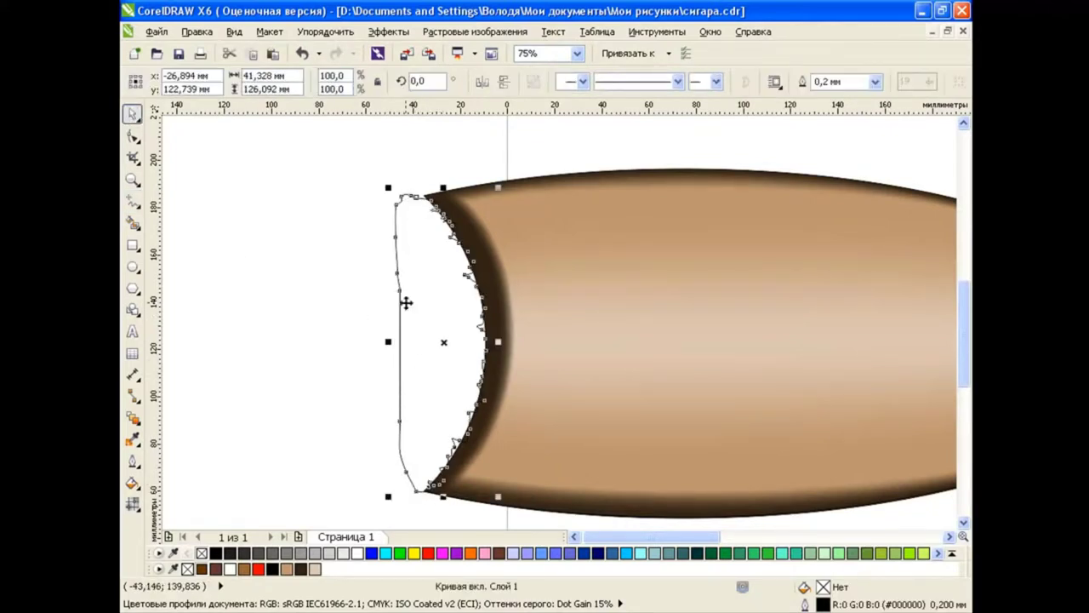
{"action": "left_click", "coordinate": [738, 283], "text": "shift"}
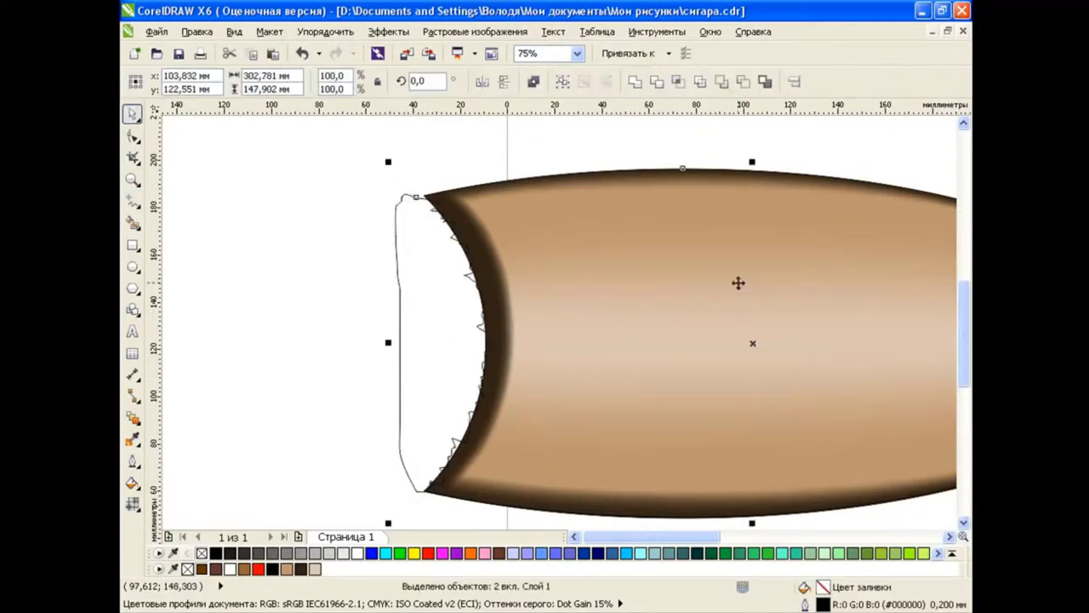
{"action": "left_click", "coordinate": [741, 81]}
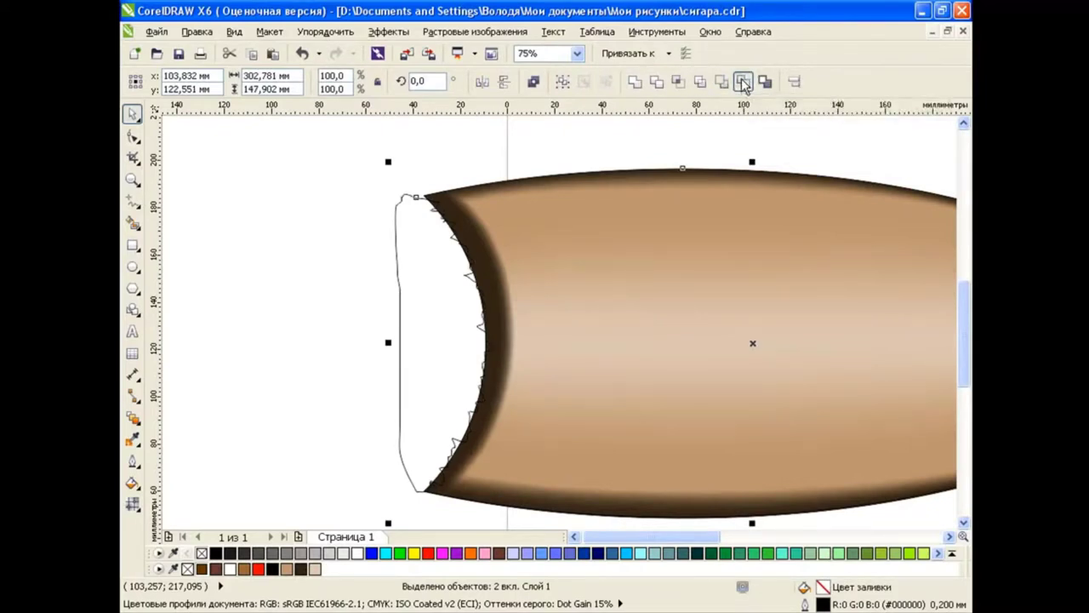
{"action": "left_click", "coordinate": [332, 288]}
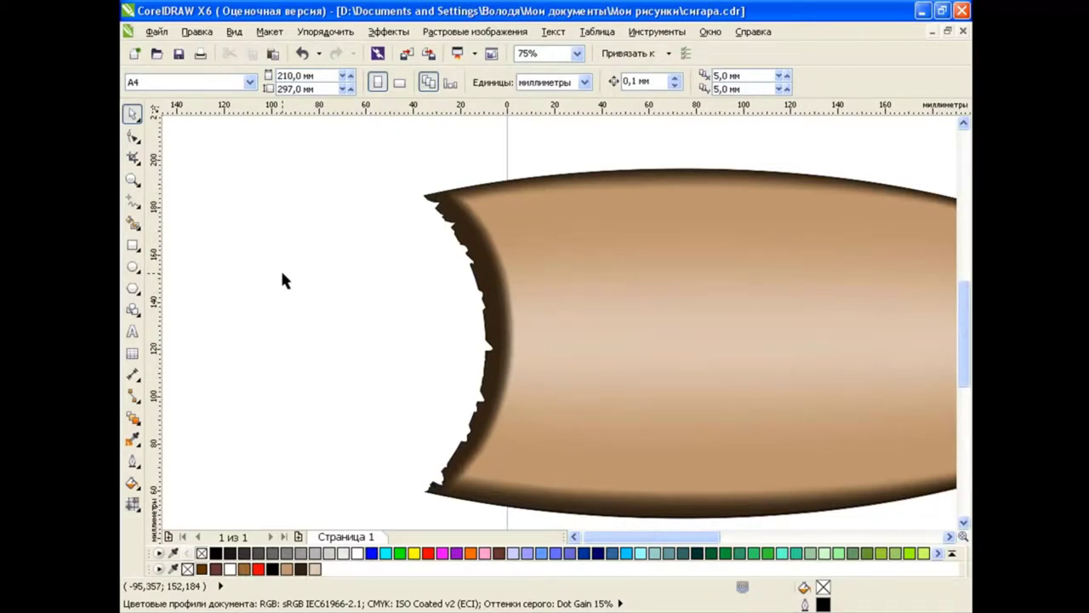
{"action": "left_click", "coordinate": [302, 53]}
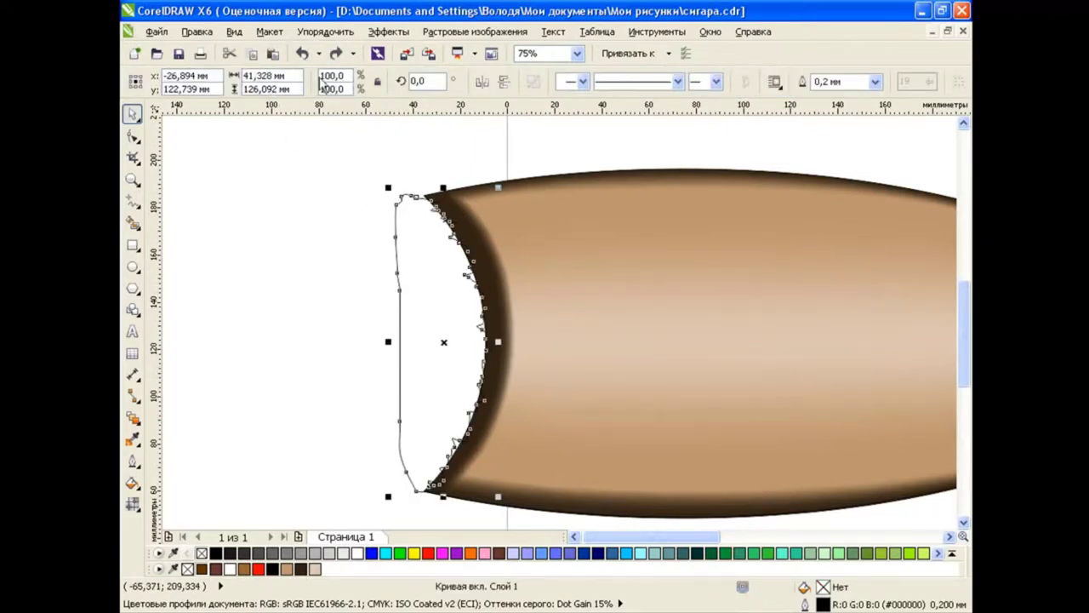
{"action": "left_click", "coordinate": [336, 53]}
Redo the jagged-edge trim on the cigar body and zoom out and back to review the torn end.
{"action": "left_click", "coordinate": [272, 53]}
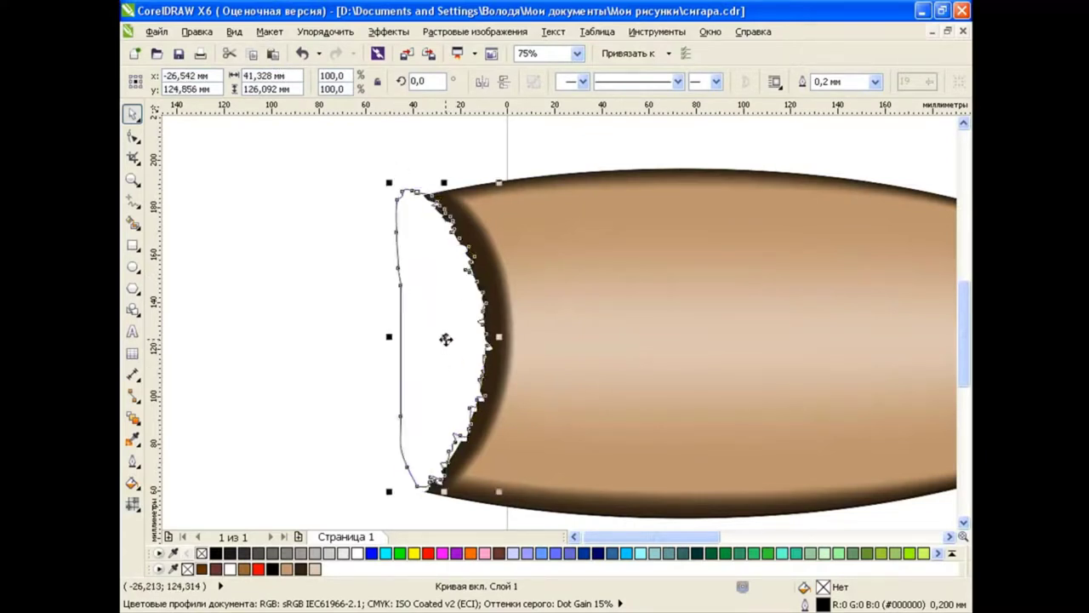
{"action": "left_click", "coordinate": [549, 330], "text": "shift"}
{"action": "left_click", "coordinate": [743, 81]}
{"action": "left_click", "coordinate": [348, 263]}
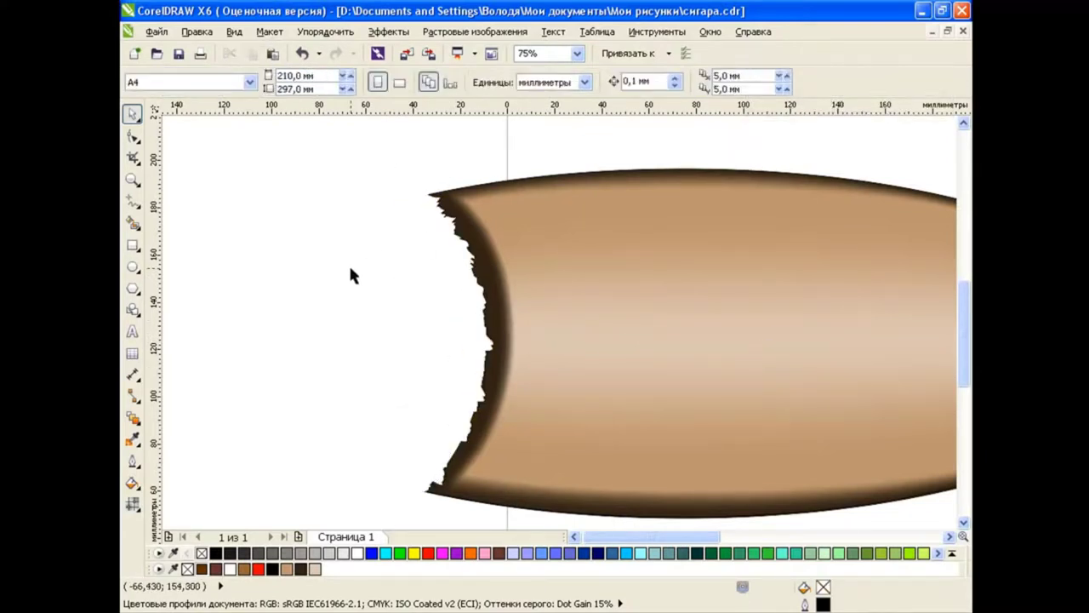
{"action": "left_click", "coordinate": [272, 54]}
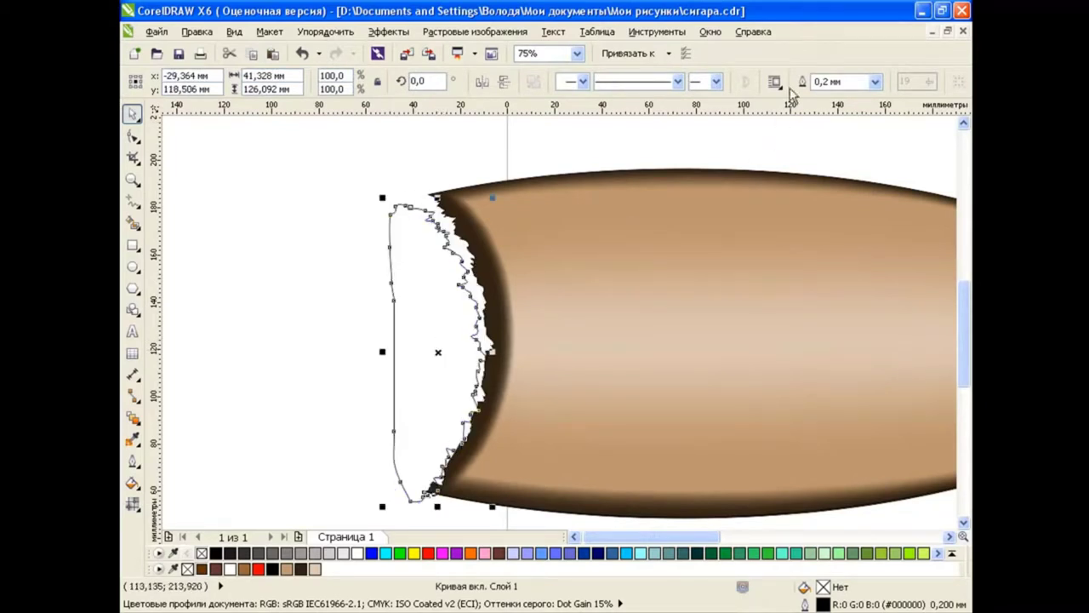
{"action": "left_click", "coordinate": [577, 275], "text": "shift"}
{"action": "left_click", "coordinate": [743, 81]}
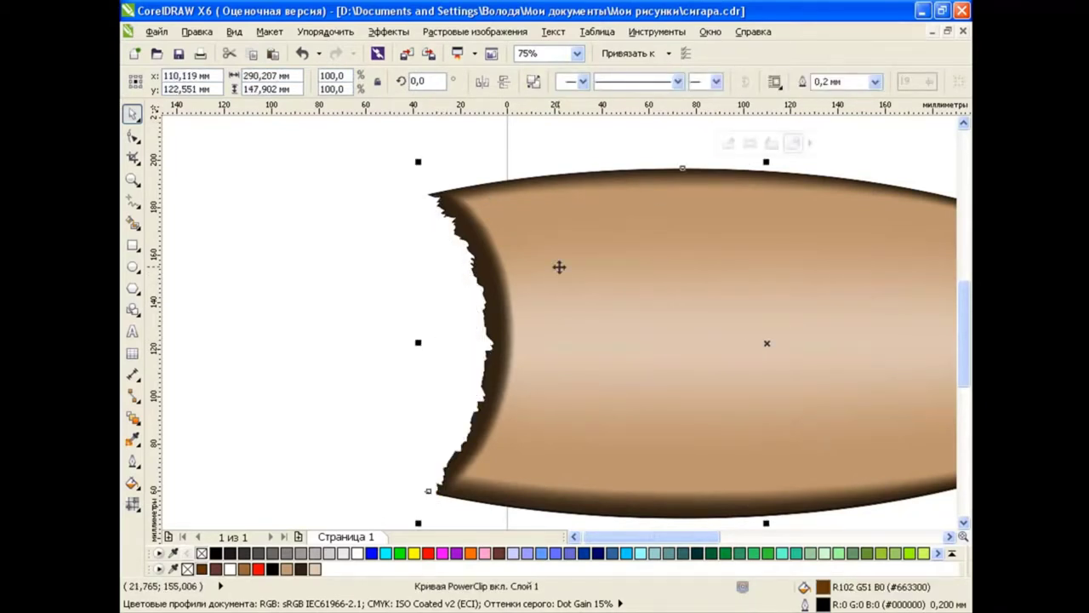
{"action": "left_click", "coordinate": [369, 301]}
{"action": "scroll", "coordinate": [523, 274], "scroll_direction": "down", "scroll_amount": 2}
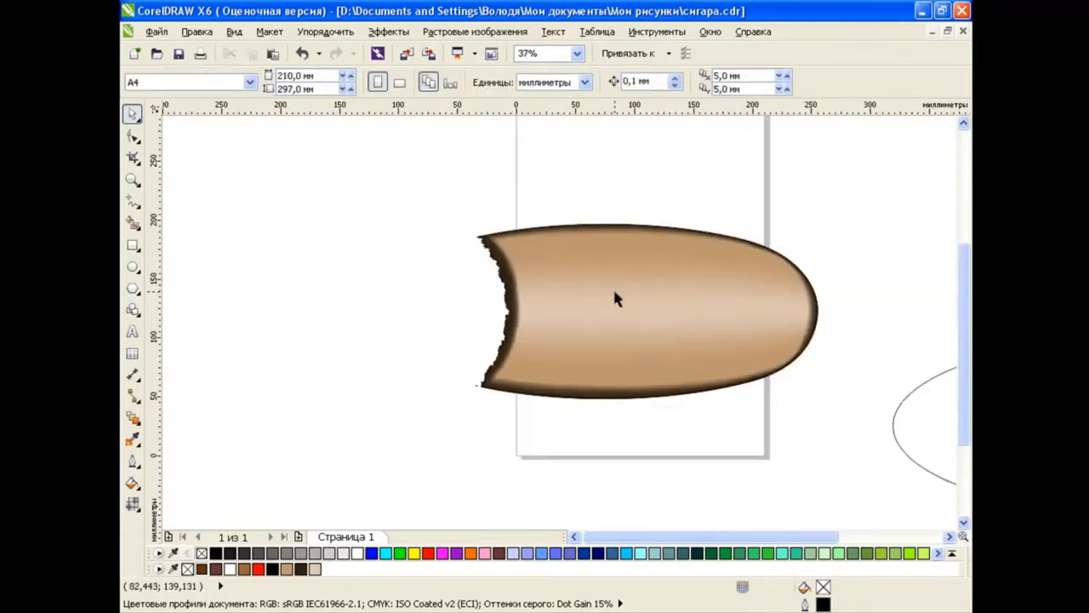
{"action": "scroll", "coordinate": [741, 536], "scroll_direction": "right", "scroll_amount": 3}
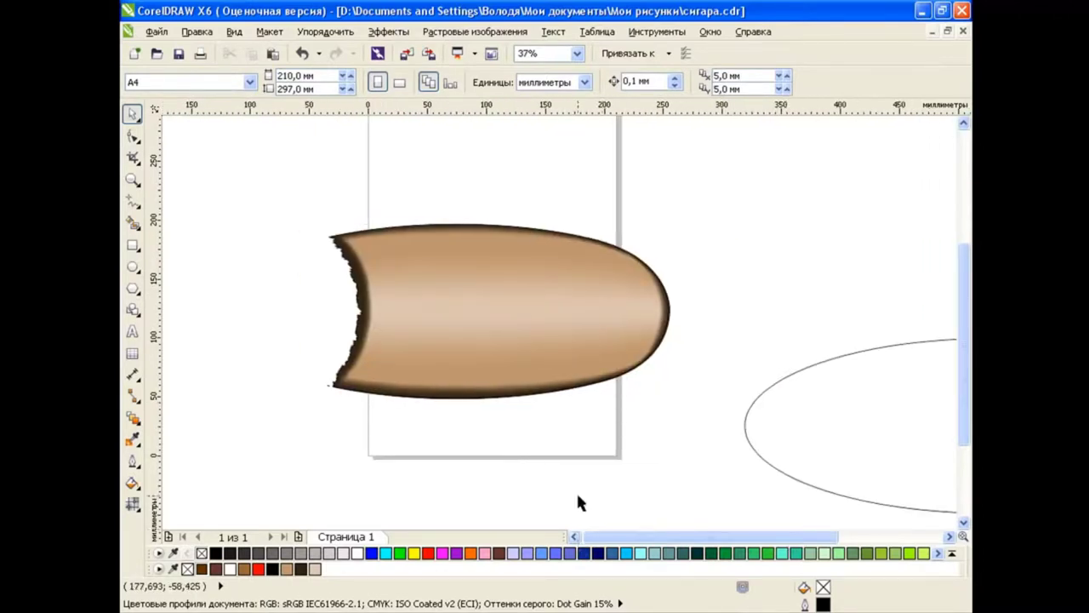
{"action": "scroll", "coordinate": [464, 281], "scroll_direction": "up", "scroll_amount": 2}
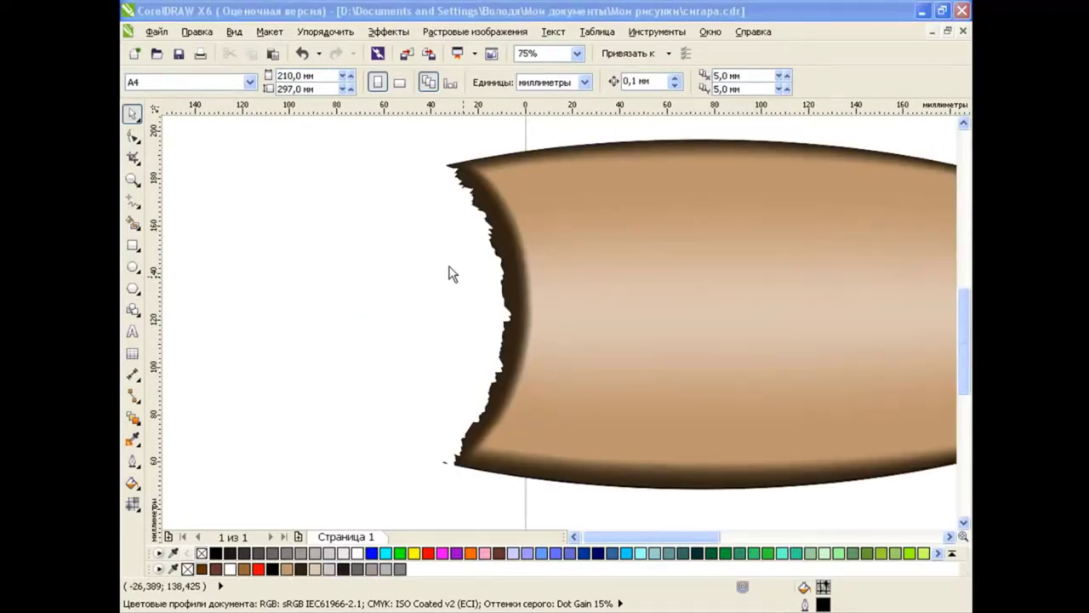
Cancel the document-defaults prompt and draw a rectangle over the torn left end.
{"action": "left_click", "coordinate": [130, 481]}
{"action": "left_click", "coordinate": [201, 492]}
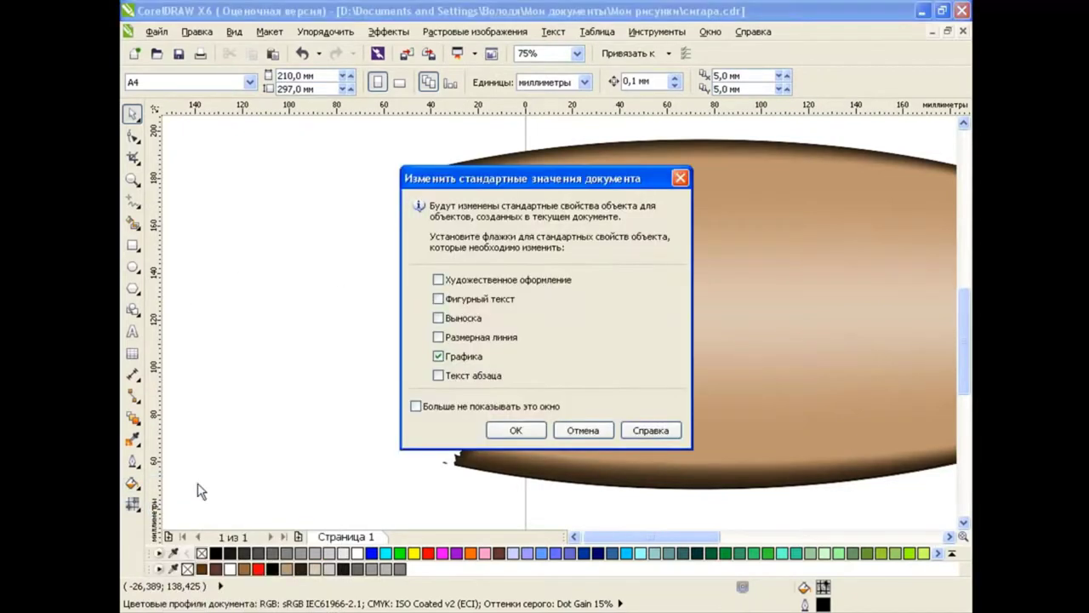
{"action": "left_click", "coordinate": [583, 430]}
{"action": "left_click", "coordinate": [132, 247]}
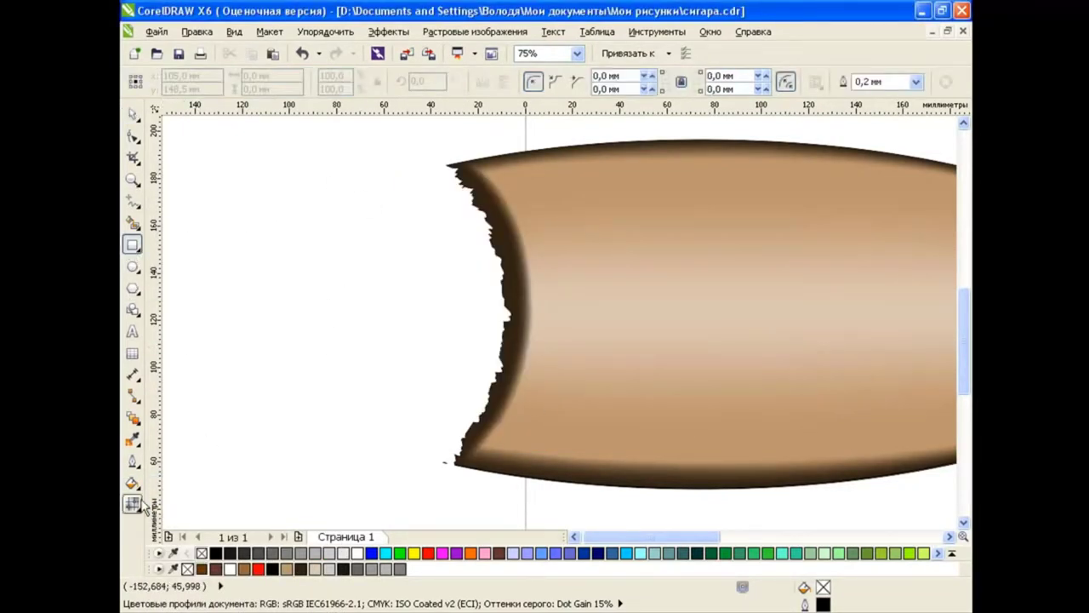
{"action": "left_click_drag", "start_coordinate": [434, 164], "coordinate": [517, 466]}
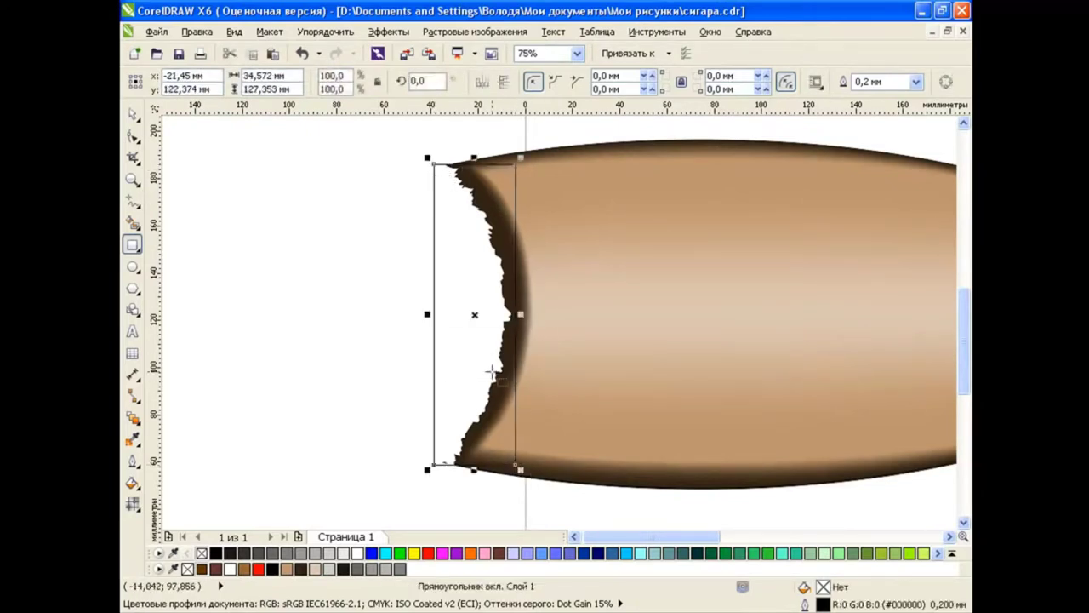
Trace a jagged freehand line along the torn edge inside the rectangle.
{"action": "left_click", "coordinate": [134, 203]}
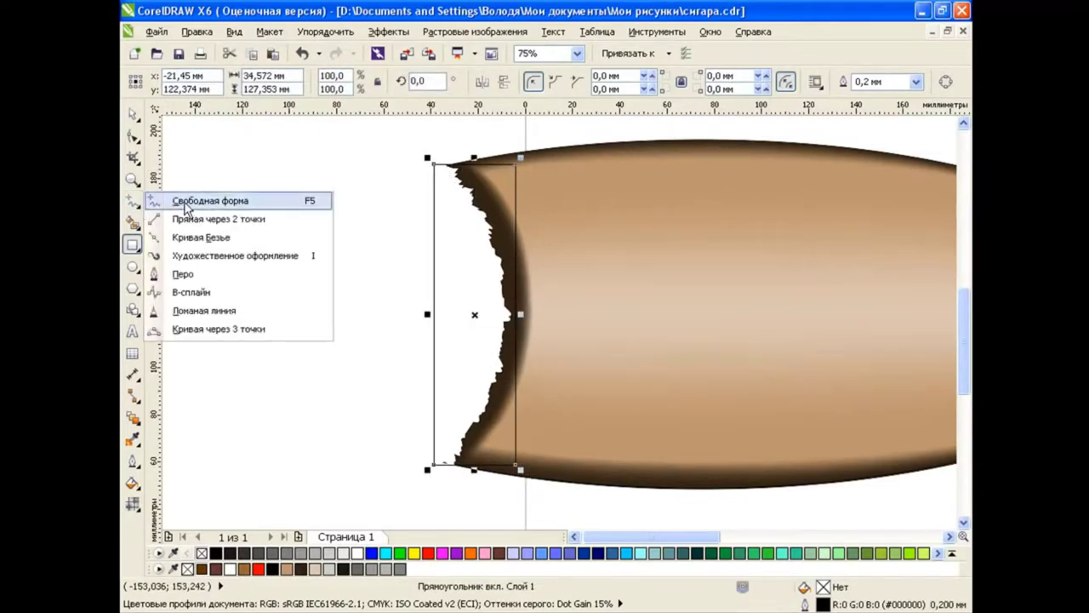
{"action": "left_click", "coordinate": [171, 202]}
{"action": "mouse_move", "coordinate": [435, 163]}
{"action": "left_mouse_down"}
{"action": "mouse_move", "coordinate": [486, 271]}
{"action": "mouse_move", "coordinate": [494, 353]}
{"action": "mouse_move", "coordinate": [432, 480]}
{"action": "left_mouse_up"}
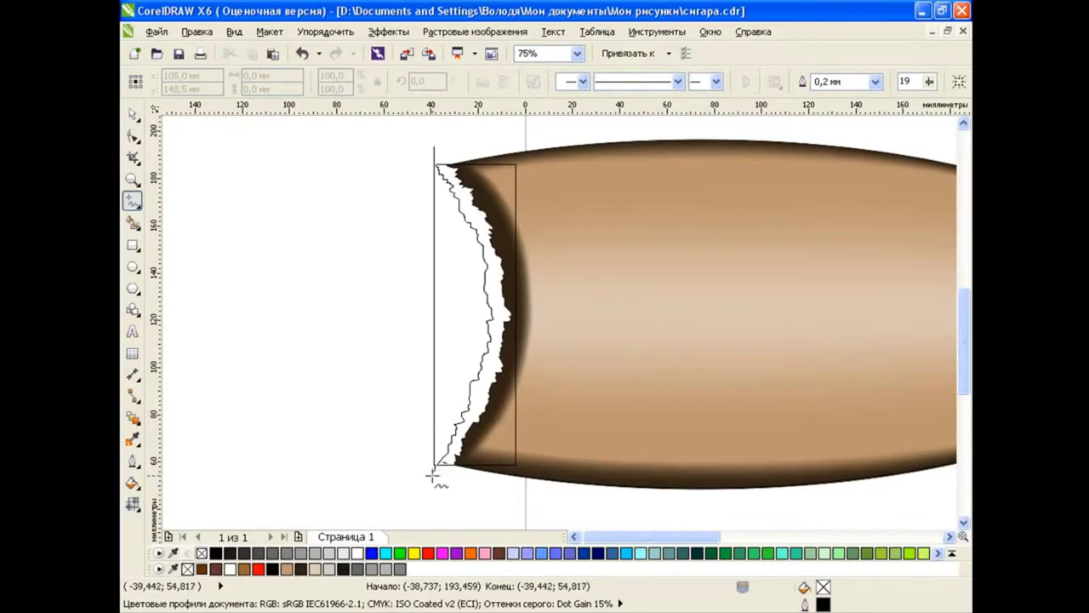
{"action": "left_click", "coordinate": [132, 114]}
Give the rectangle over the cut end a 20 by 20 mesh fill.
{"action": "left_click", "coordinate": [514, 170]}
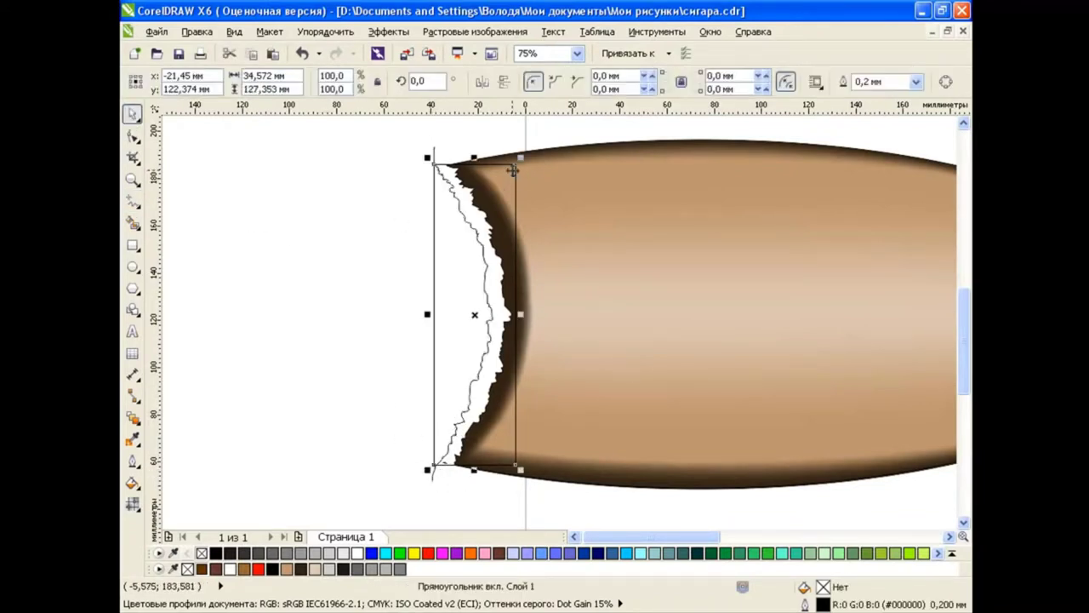
{"action": "left_click", "coordinate": [132, 504]}
{"action": "left_click", "coordinate": [195, 518]}
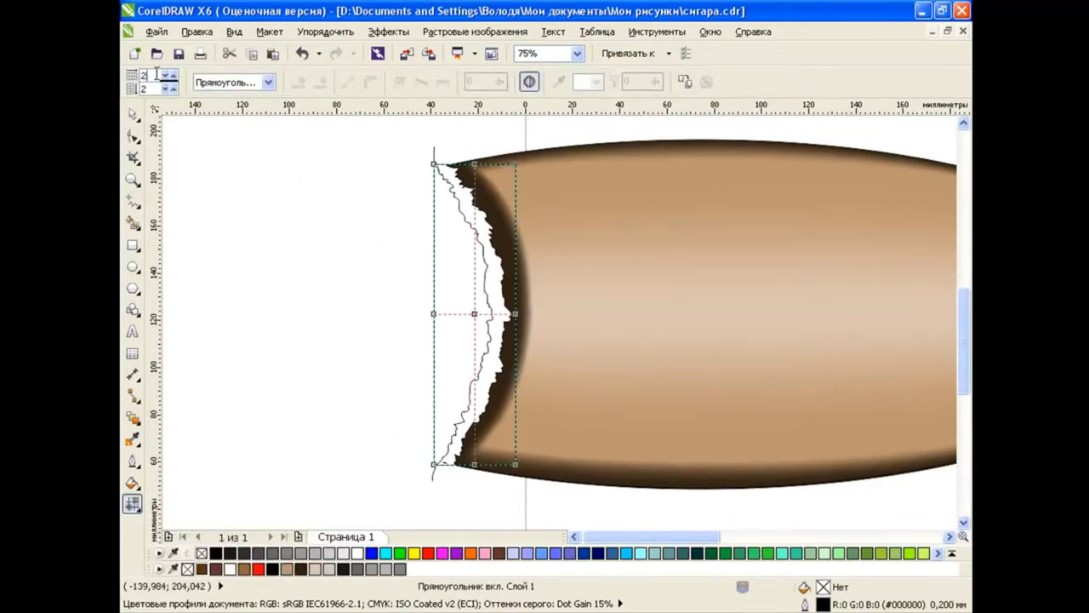
{"action": "type", "text": "0"}
{"action": "key", "text": "Tab"}
{"action": "type", "text": "20"}
{"action": "key", "text": "Return"}
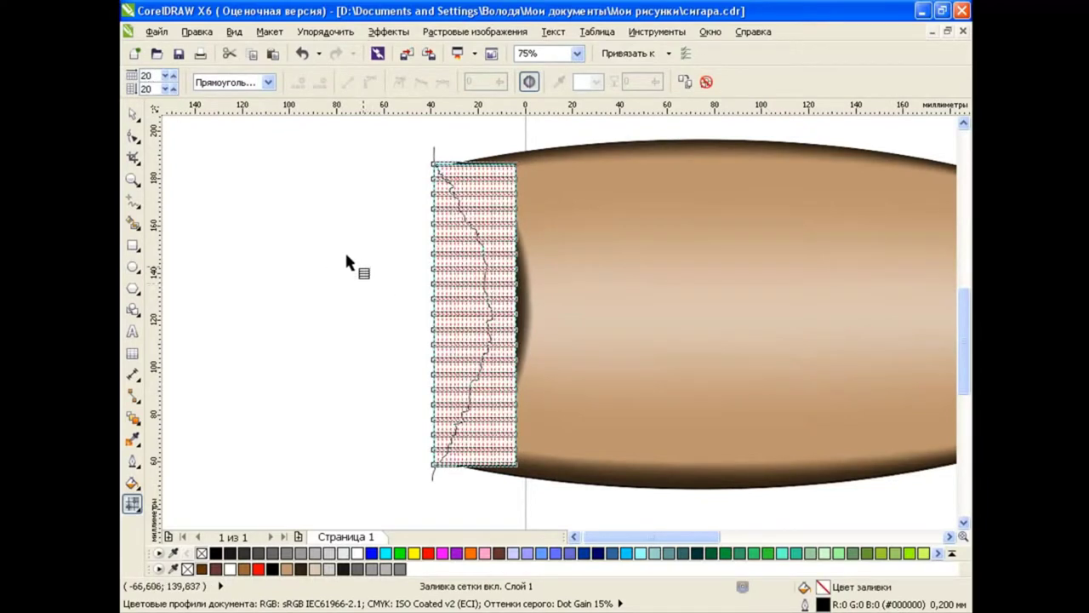
{"action": "key", "text": "space"}
Reselect the mesh-filled rectangle, opening and closing a menu in search of the Object Manager.
{"action": "left_click", "coordinate": [367, 263]}
{"action": "left_click", "coordinate": [814, 252]}
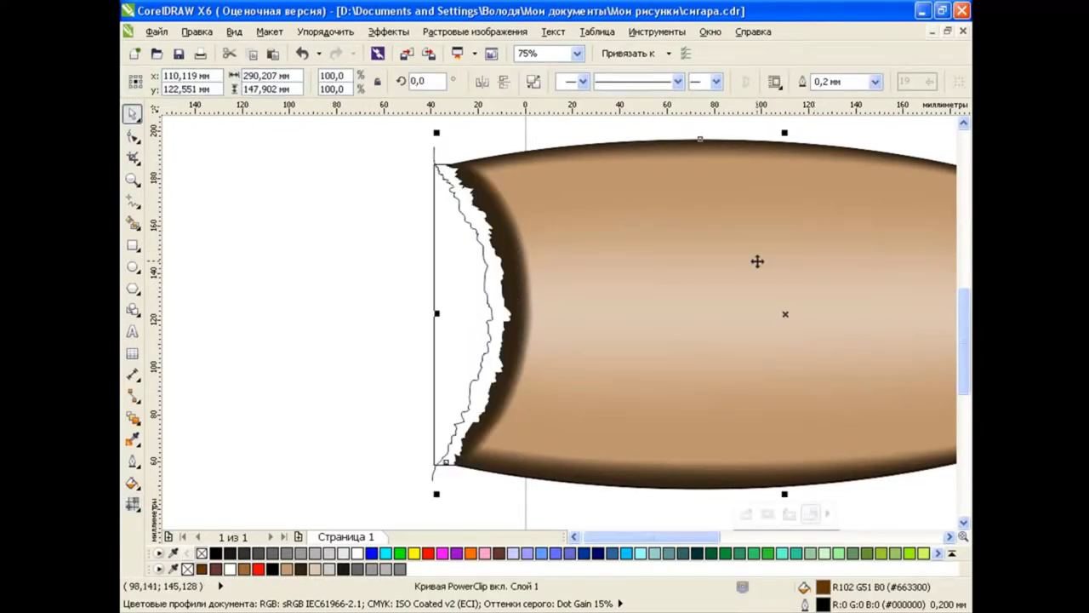
{"action": "left_click", "coordinate": [437, 296]}
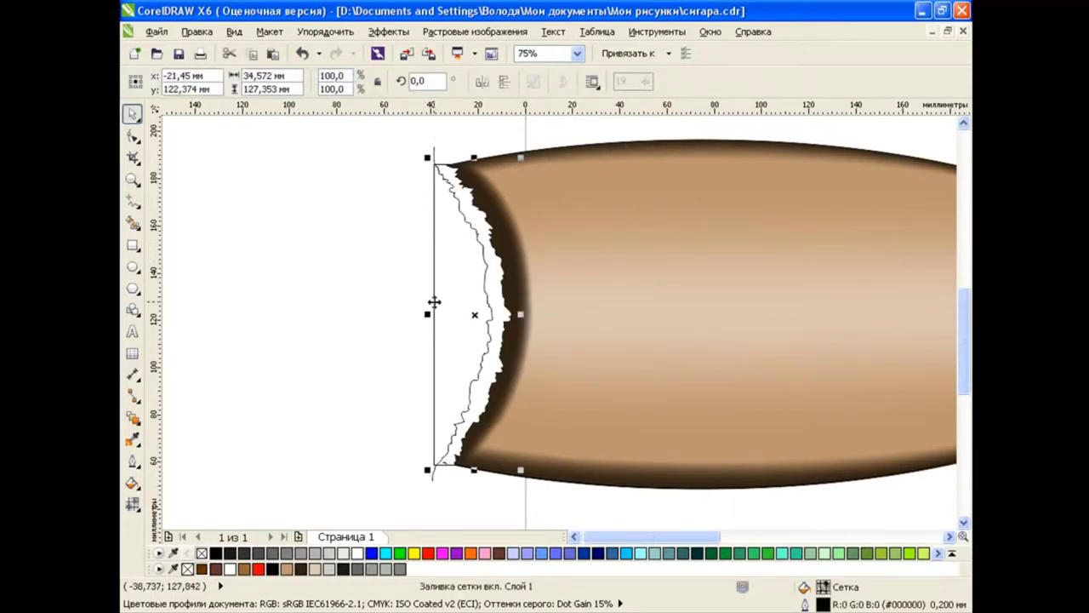
{"action": "left_click", "coordinate": [656, 31]}
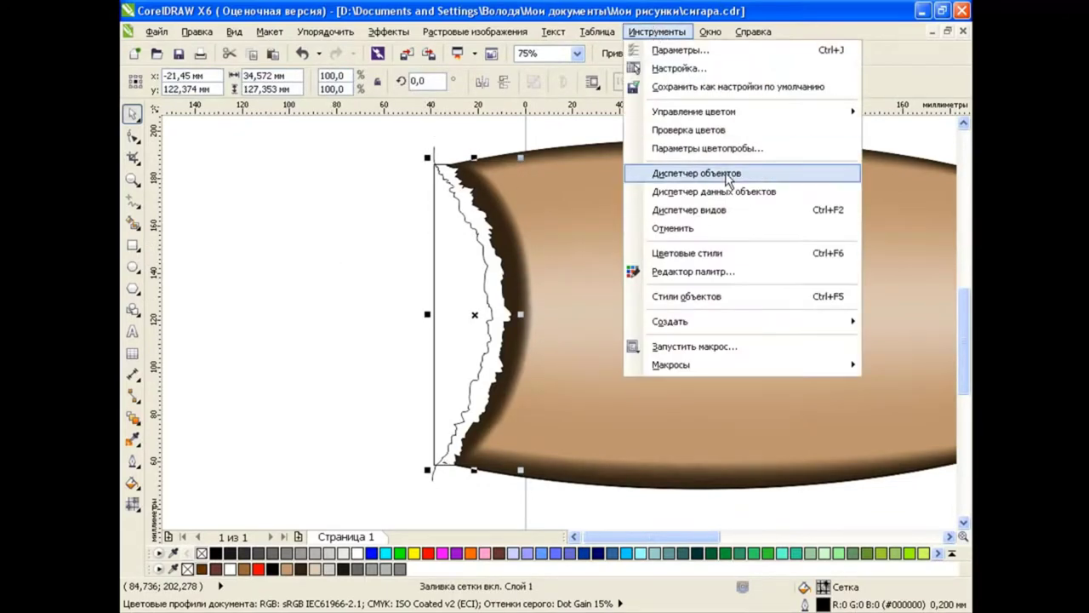
{"action": "left_click", "coordinate": [656, 31]}
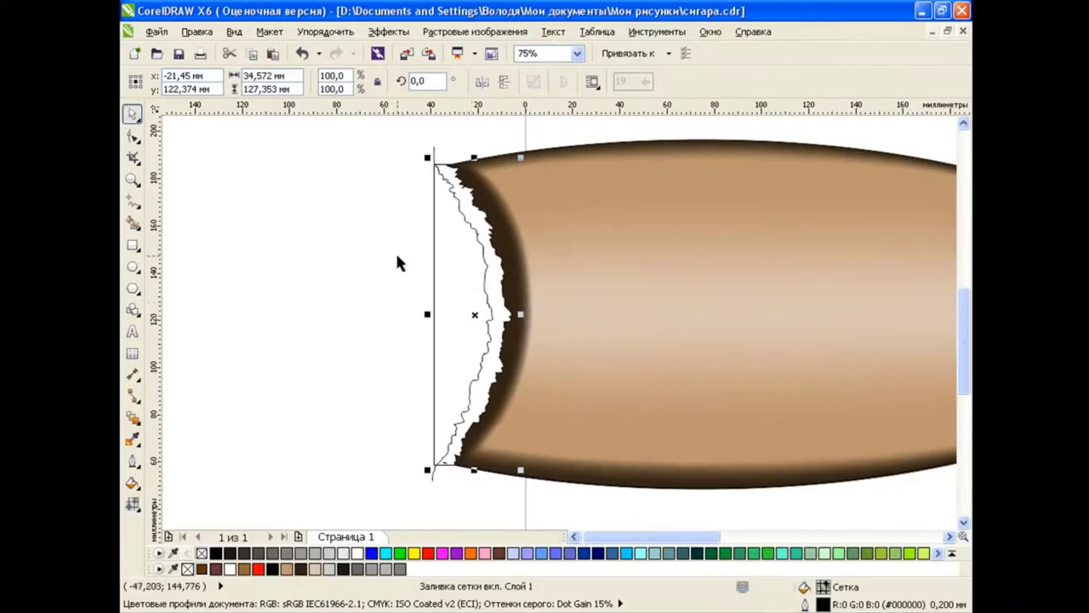
Zoom in on the mesh rectangle with the Mesh Fill tool and clear the node selection.
{"action": "left_click", "coordinate": [134, 504]}
{"action": "scroll", "coordinate": [459, 192], "scroll_direction": "up", "scroll_amount": 2}
{"action": "scroll", "coordinate": [464, 192], "scroll_direction": "up", "scroll_amount": 2}
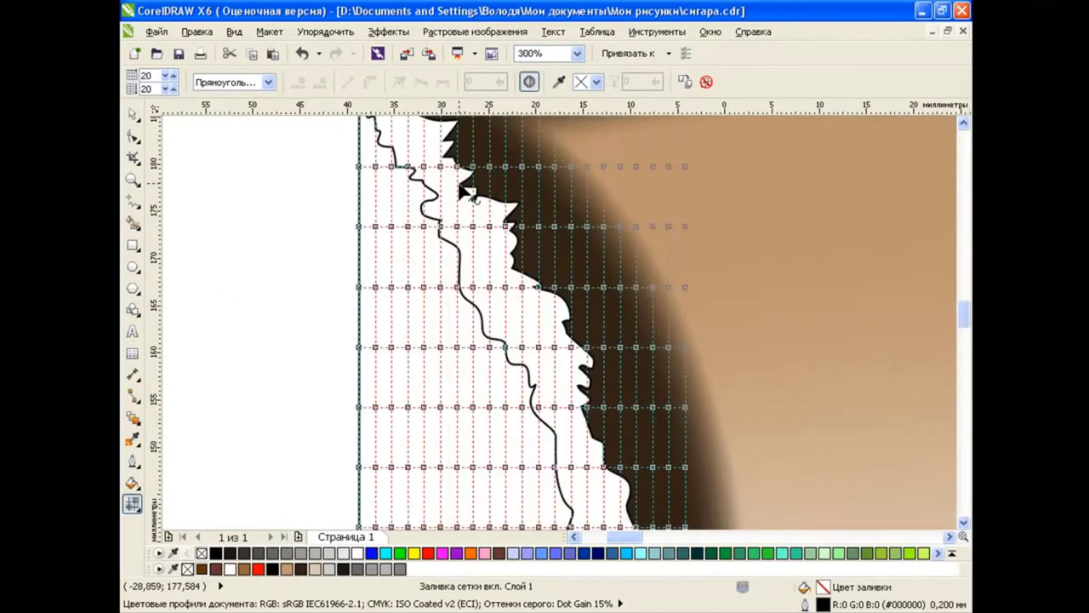
{"action": "scroll", "coordinate": [942, 313], "scroll_direction": "down", "scroll_amount": 5}
{"action": "scroll", "coordinate": [525, 207], "scroll_direction": "up", "scroll_amount": 2}
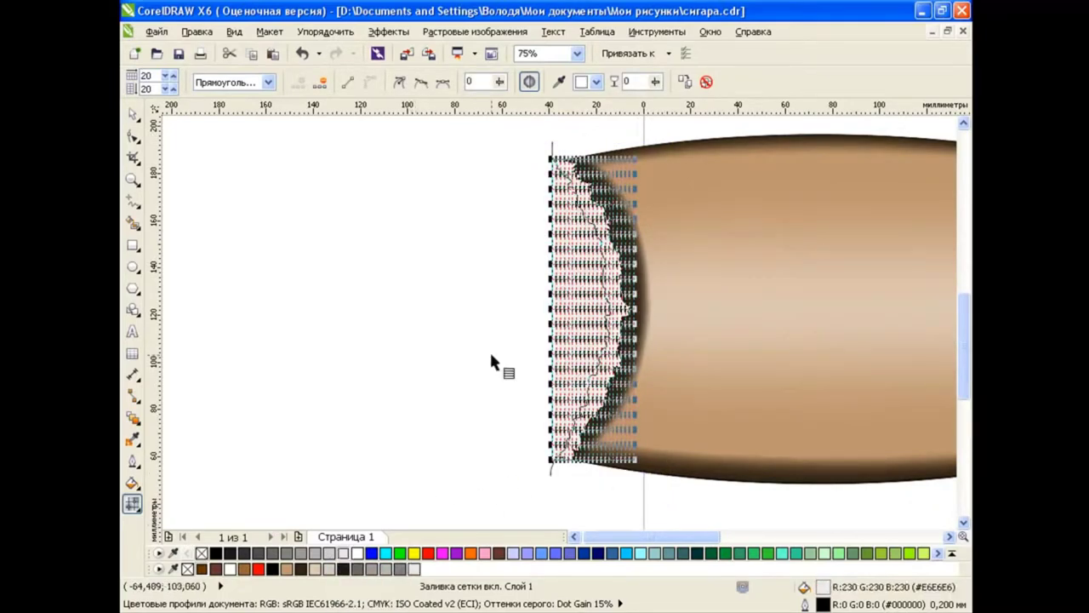
{"action": "scroll", "coordinate": [514, 176], "scroll_direction": "up", "scroll_amount": 2}
{"action": "left_click", "coordinate": [514, 176]}
{"action": "scroll", "coordinate": [652, 506], "scroll_direction": "right", "scroll_amount": 2}
{"action": "scroll", "coordinate": [652, 505], "scroll_direction": "left", "scroll_amount": 1}
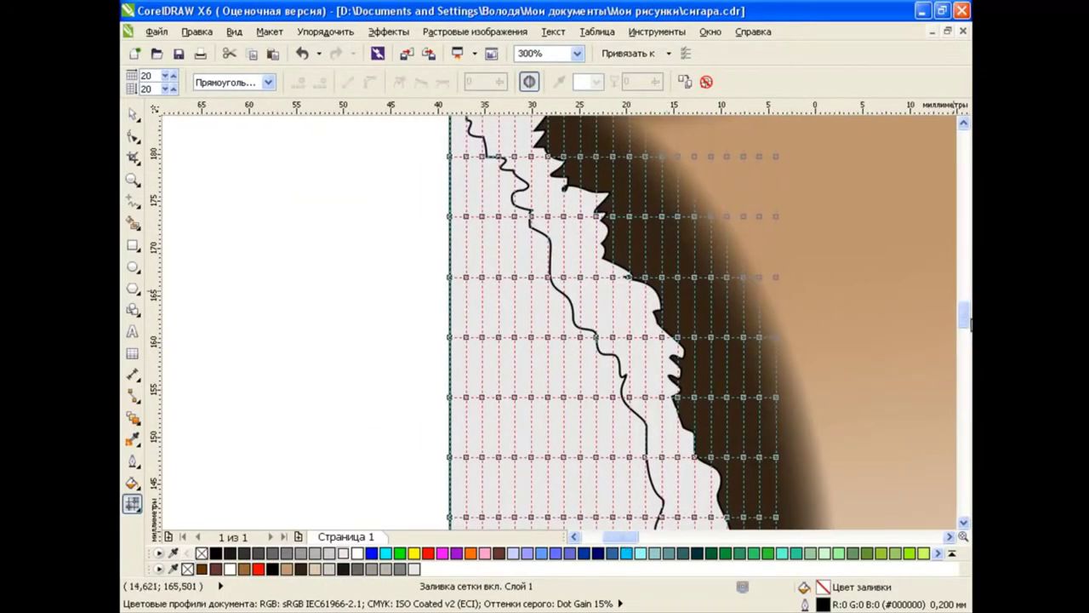
{"action": "scroll", "coordinate": [839, 302], "scroll_direction": "up", "scroll_amount": 2}
Shade mesh nodes along the torn edge grey (#999999, then #B3B3B3) and zoom back out.
{"action": "left_click", "coordinate": [513, 245]}
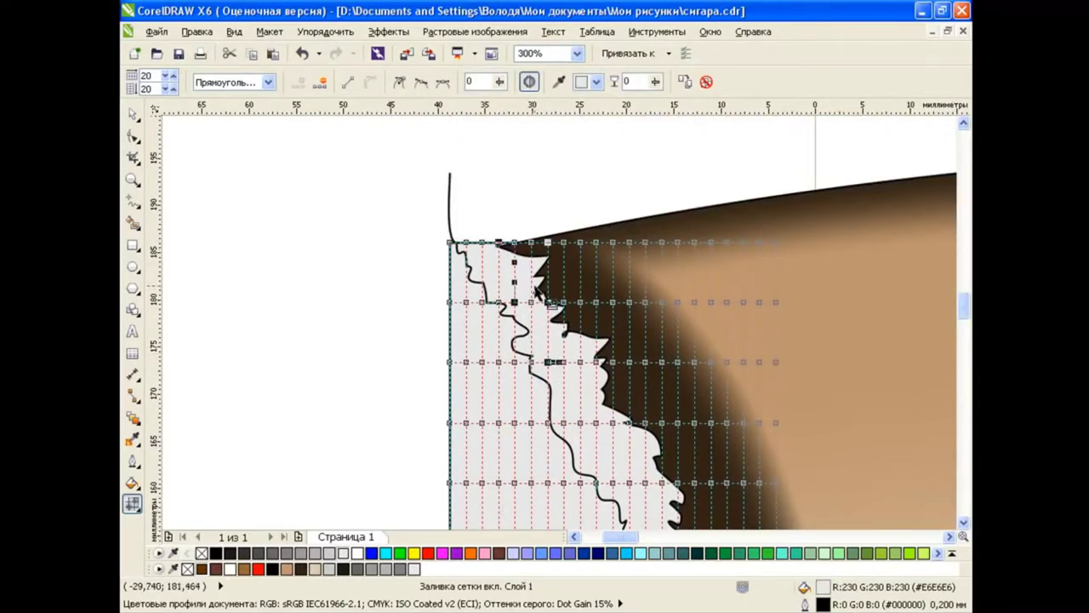
{"action": "left_click", "coordinate": [580, 361], "text": "shift"}
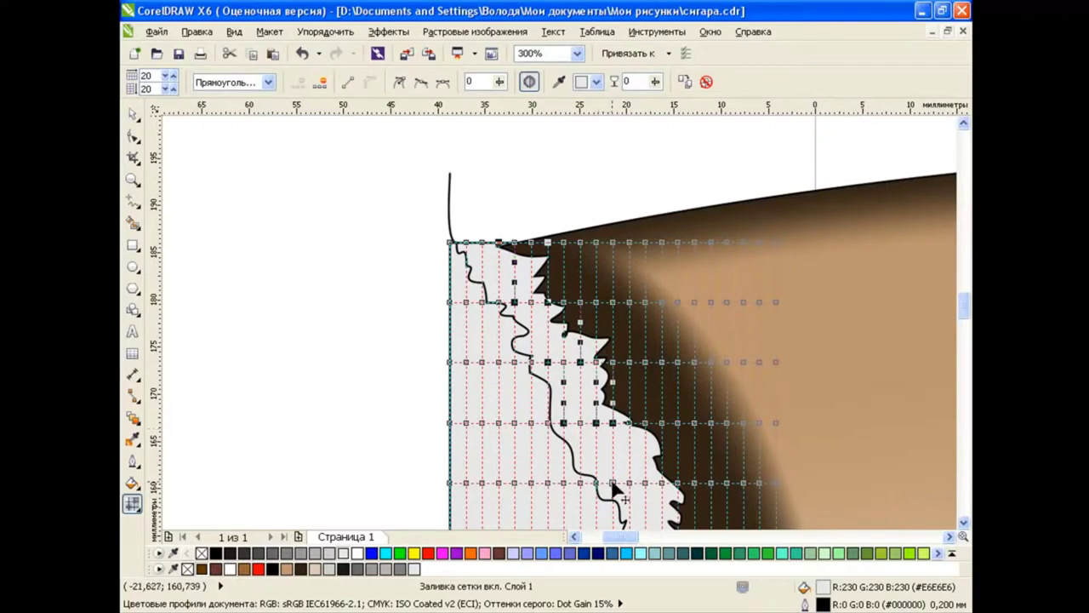
{"action": "left_click", "coordinate": [613, 483], "text": "shift"}
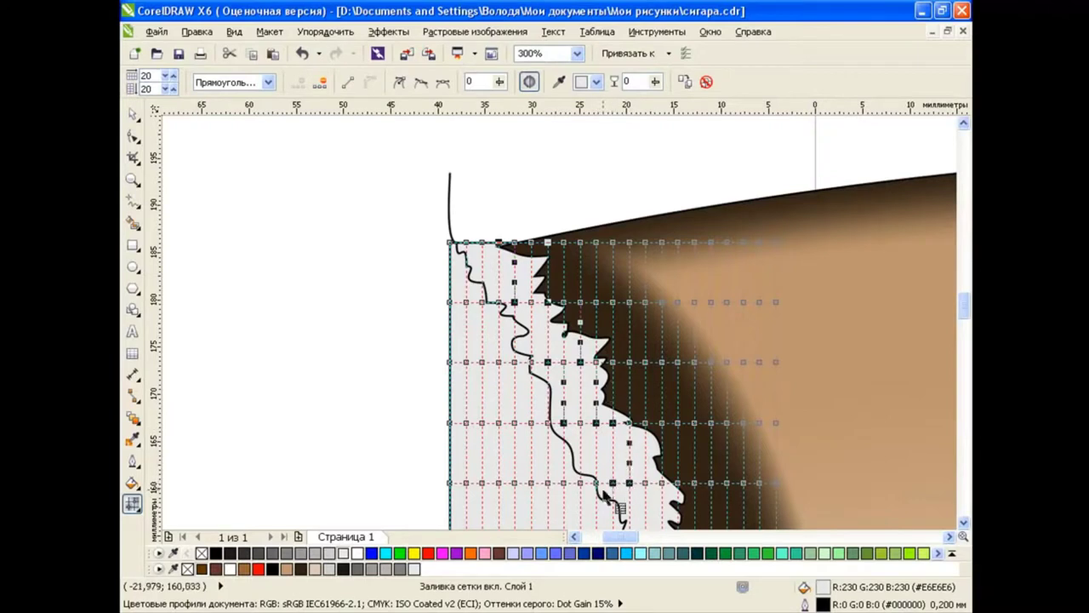
{"action": "left_click", "coordinate": [298, 552]}
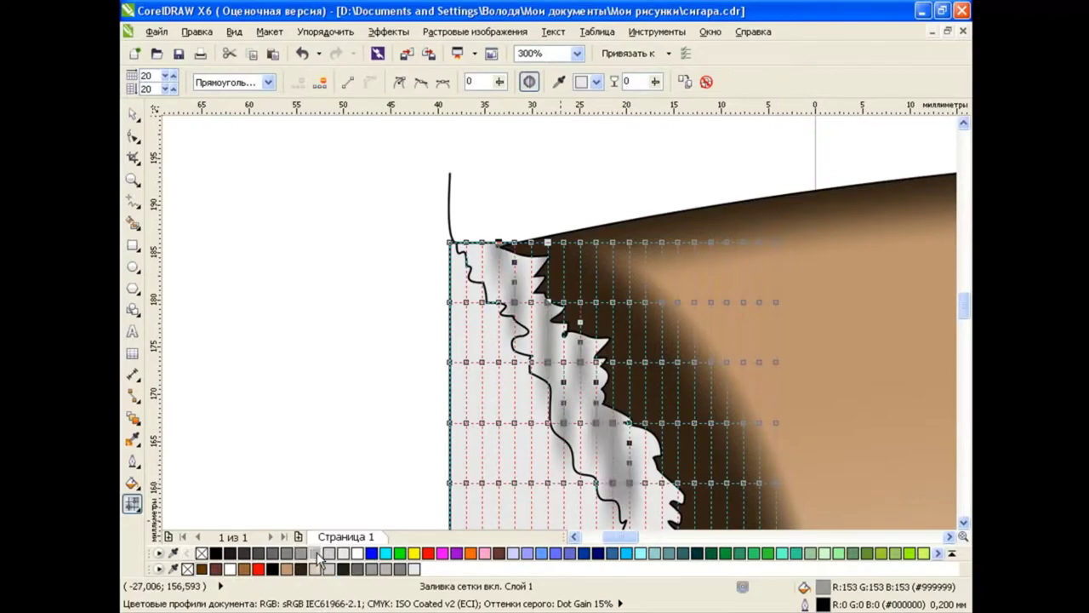
{"action": "left_click", "coordinate": [316, 554]}
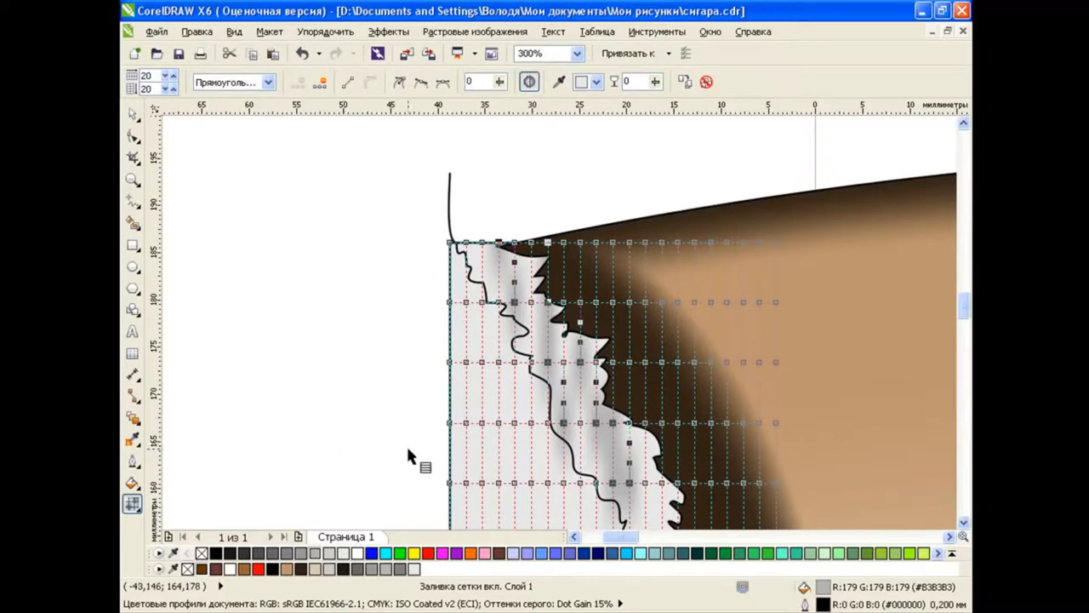
{"action": "left_click_drag", "start_coordinate": [964, 305], "coordinate": [966, 321]}
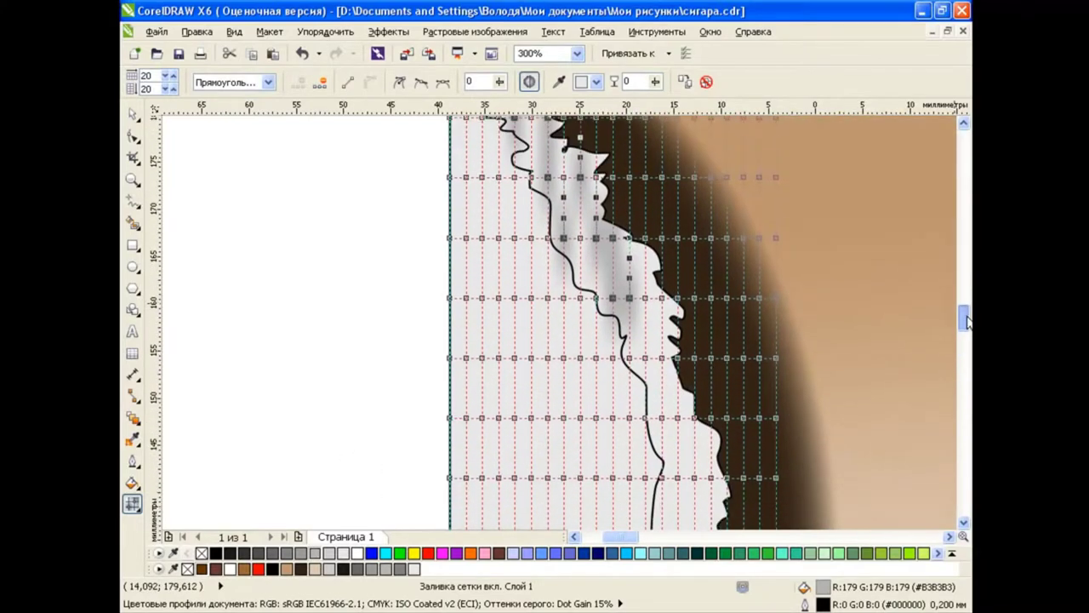
{"action": "key", "text": "space"}
{"action": "key", "text": "F3"}
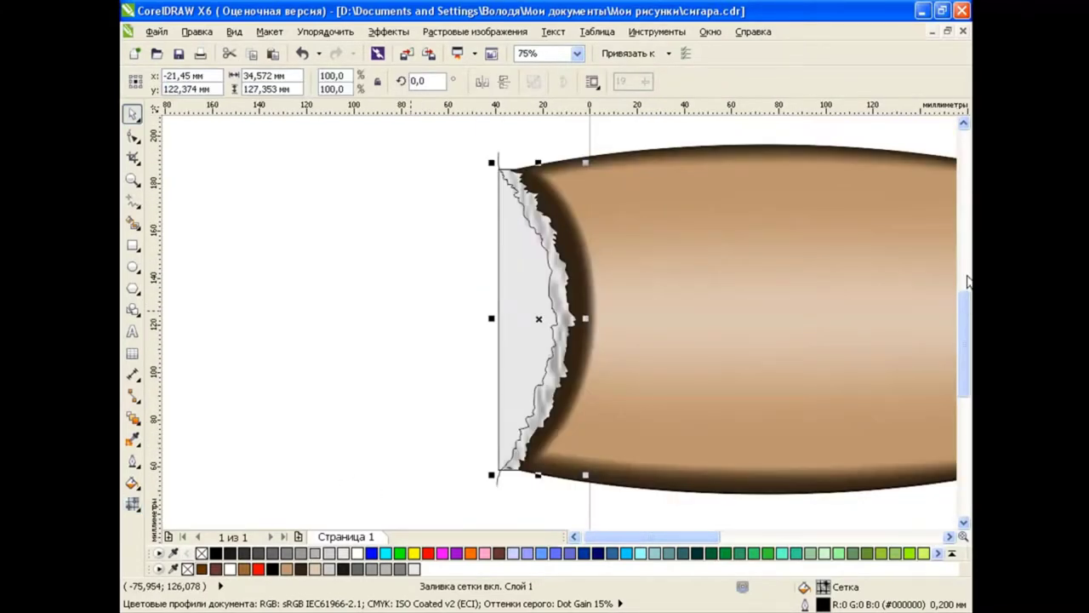
Drag the torn-edge curve's straight side right into the cigar body and reshape its bottom segment.
{"action": "key", "text": "Escape"}
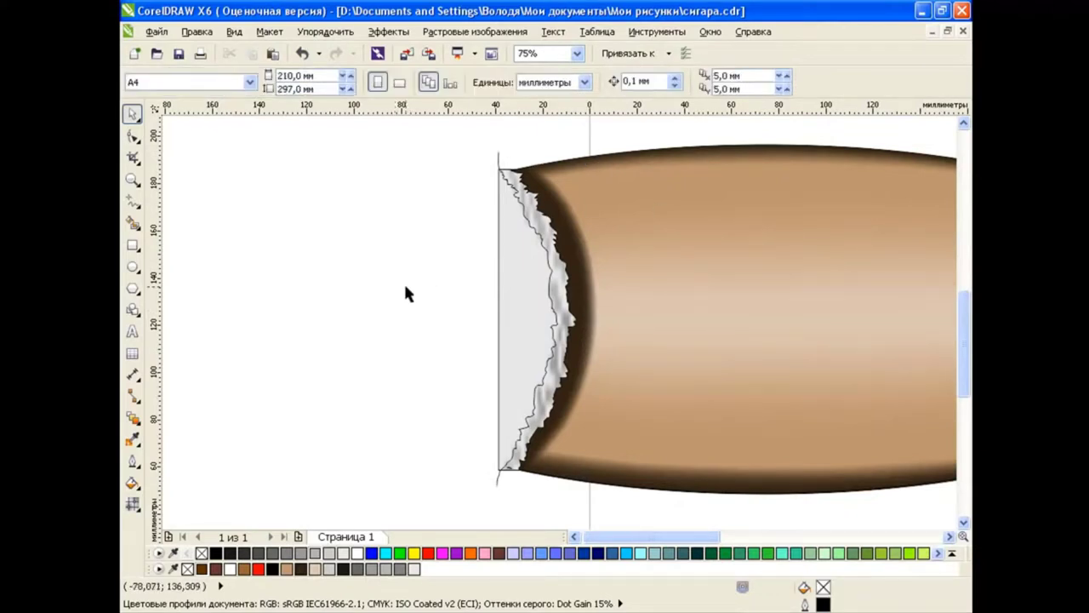
{"action": "left_click", "coordinate": [524, 468]}
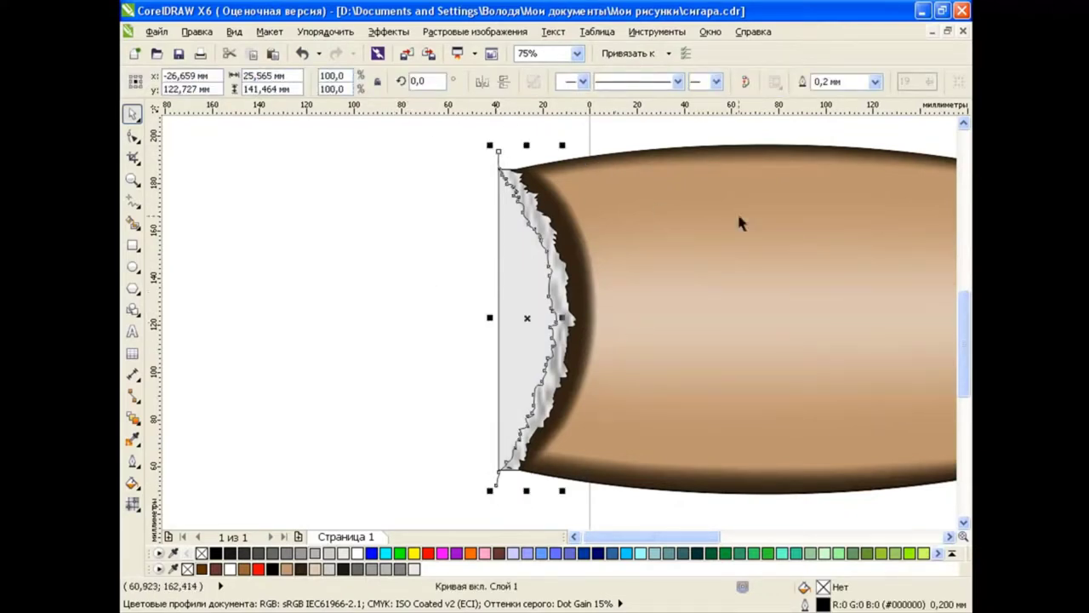
{"action": "key", "text": "F10"}
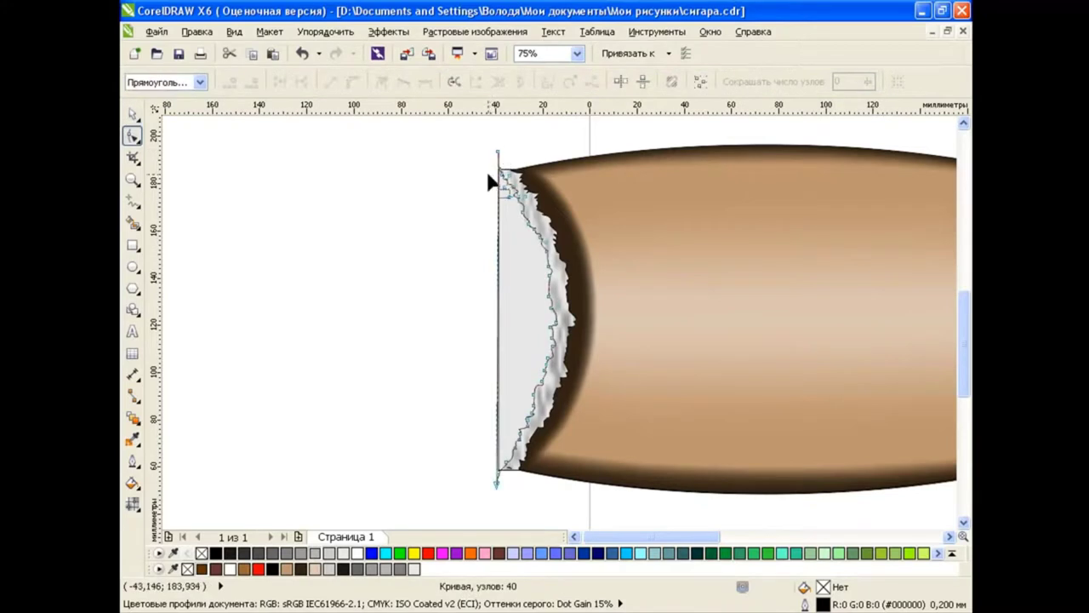
{"action": "left_click_drag", "start_coordinate": [500, 297], "coordinate": [583, 312]}
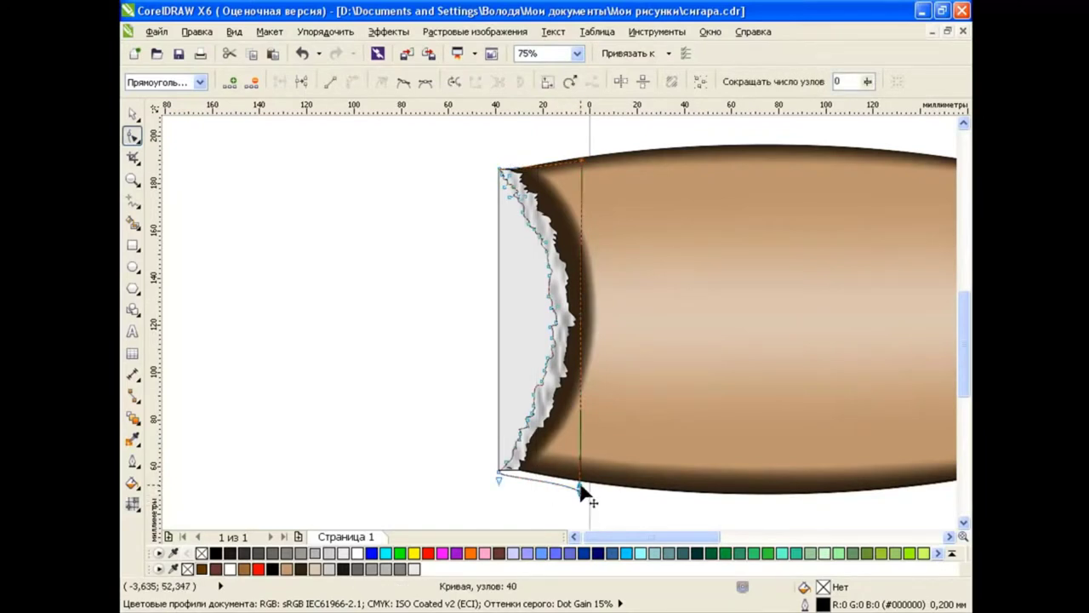
{"action": "left_click_drag", "start_coordinate": [580, 491], "coordinate": [583, 486]}
{"action": "left_click_drag", "start_coordinate": [498, 477], "coordinate": [494, 477]}
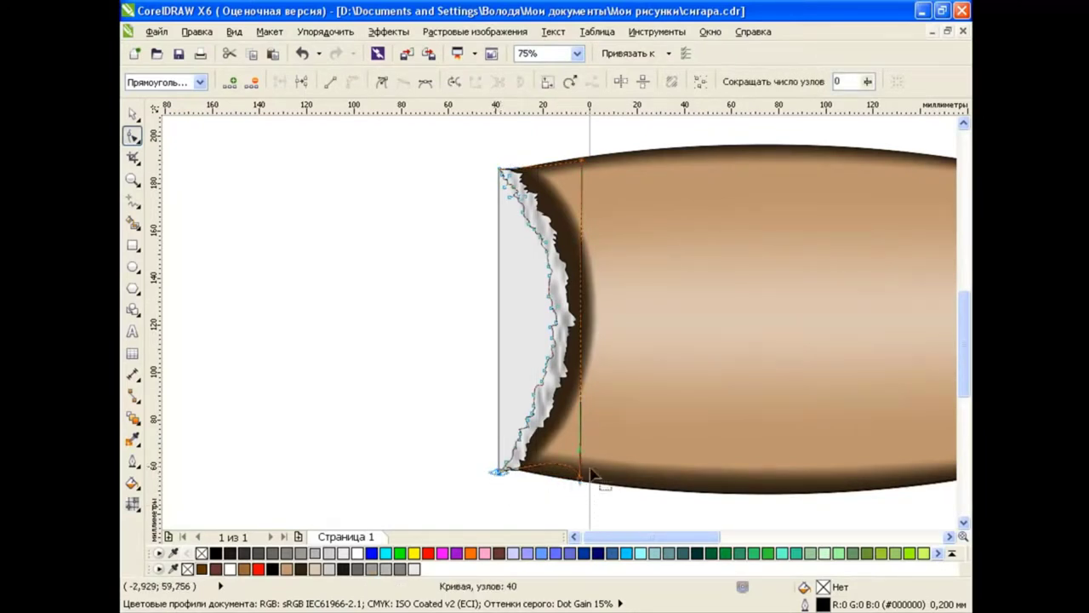
{"action": "left_click_drag", "start_coordinate": [580, 451], "coordinate": [549, 468]}
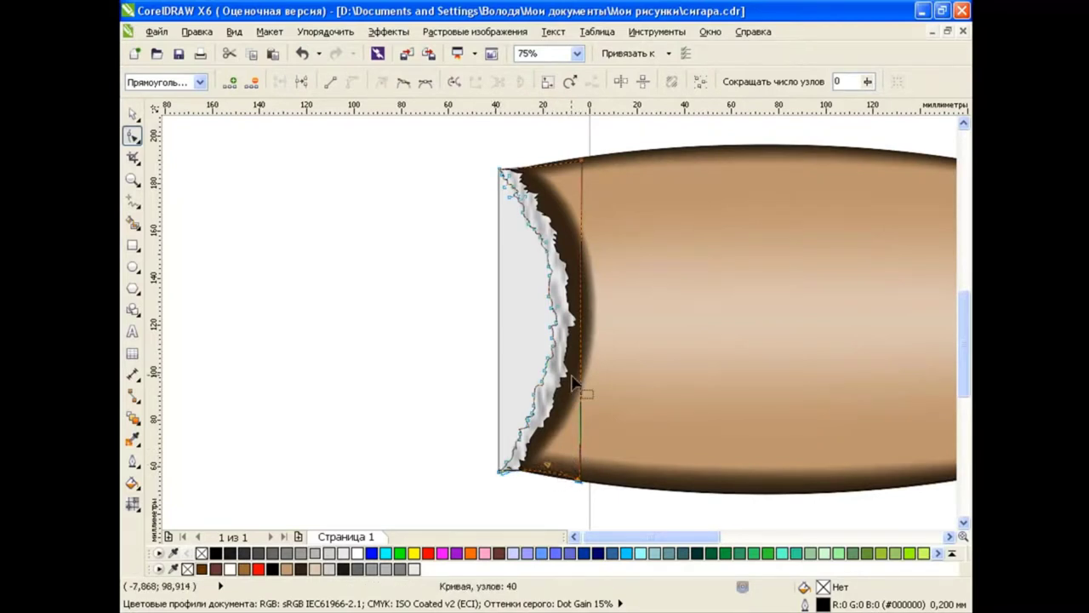
{"action": "key", "text": "space"}
{"action": "left_click_drag", "start_coordinate": [569, 176], "coordinate": [428, 145]}
Undo the stray move and PowerClip the grey mesh rectangle inside the torn-edge curve.
{"action": "left_click", "coordinate": [302, 54]}
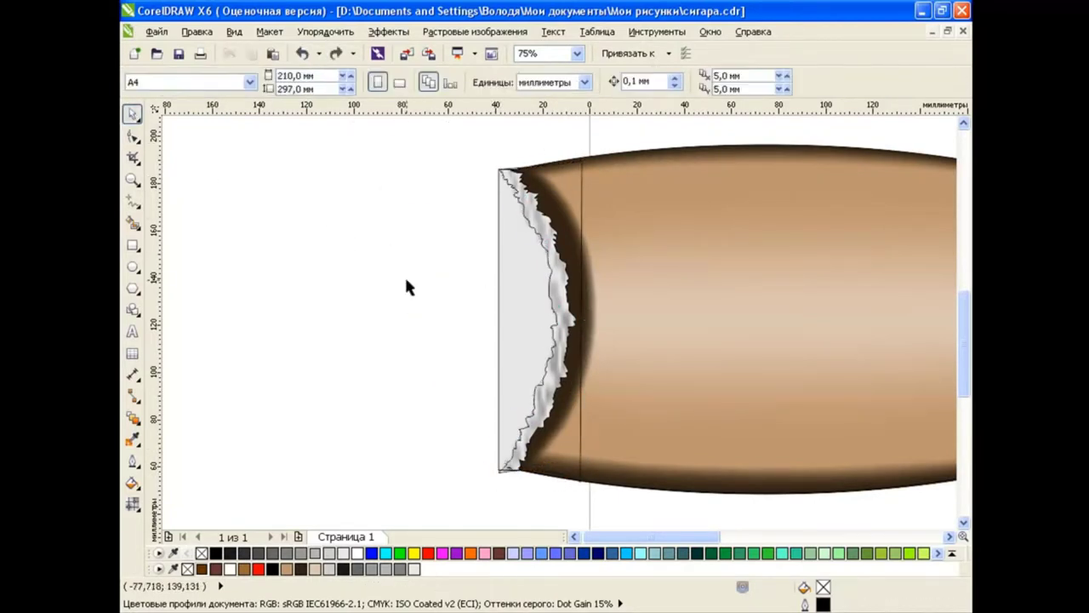
{"action": "key", "text": "ctrl+z"}
{"action": "key", "text": "m"}
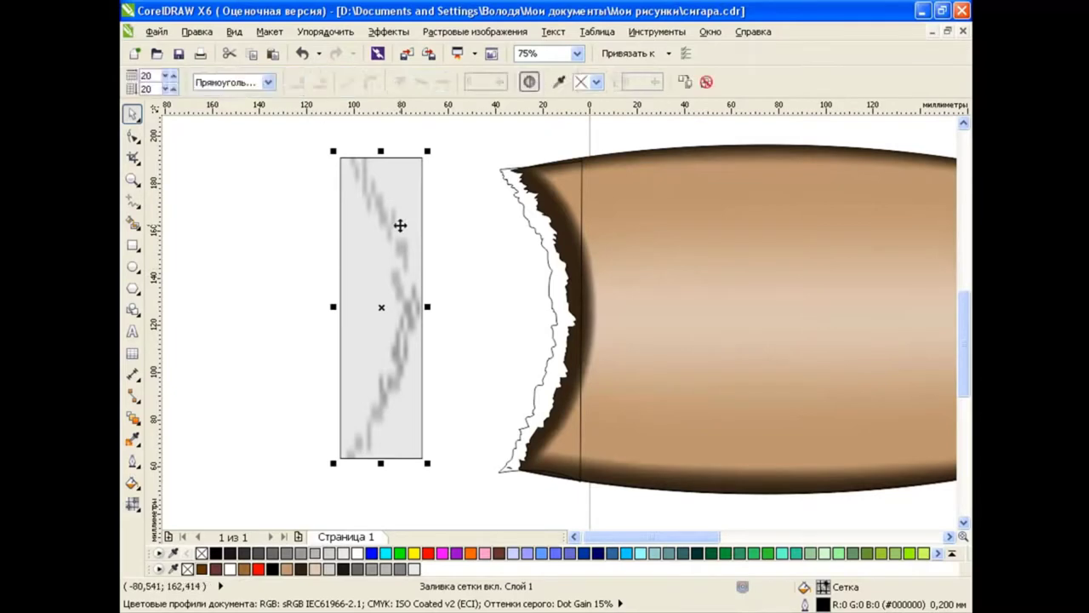
{"action": "left_click_drag", "start_coordinate": [397, 224], "coordinate": [542, 223]}
{"action": "left_click", "coordinate": [599, 310]}
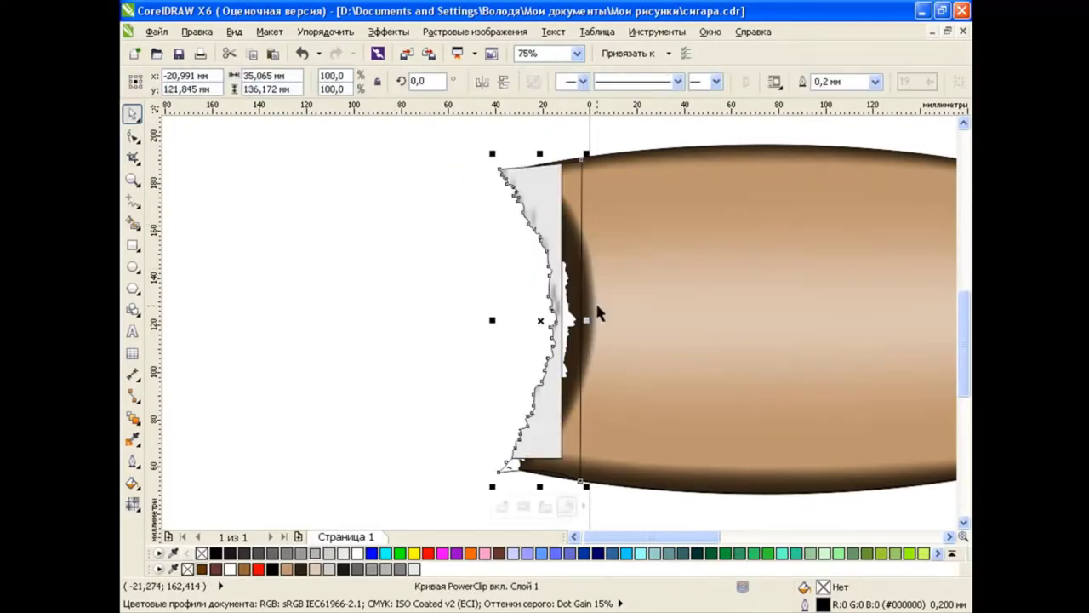
Nudge the grey rectangle down-left inside the PowerClip and finish editing the contents.
{"action": "left_click", "coordinate": [474, 31]}
{"action": "mouse_move", "coordinate": [411, 265]}
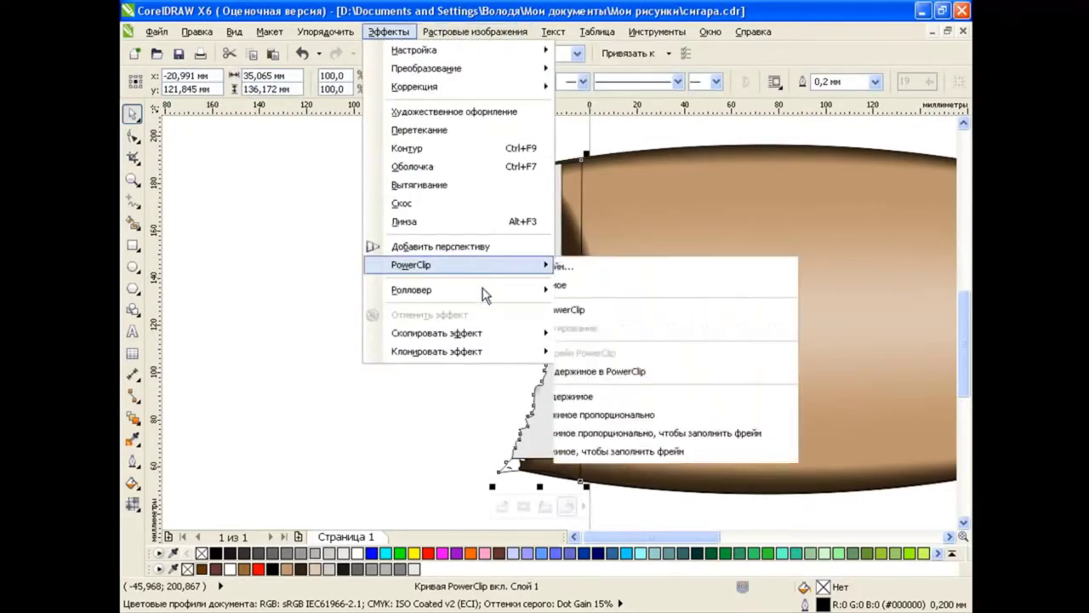
{"action": "left_click", "coordinate": [654, 310]}
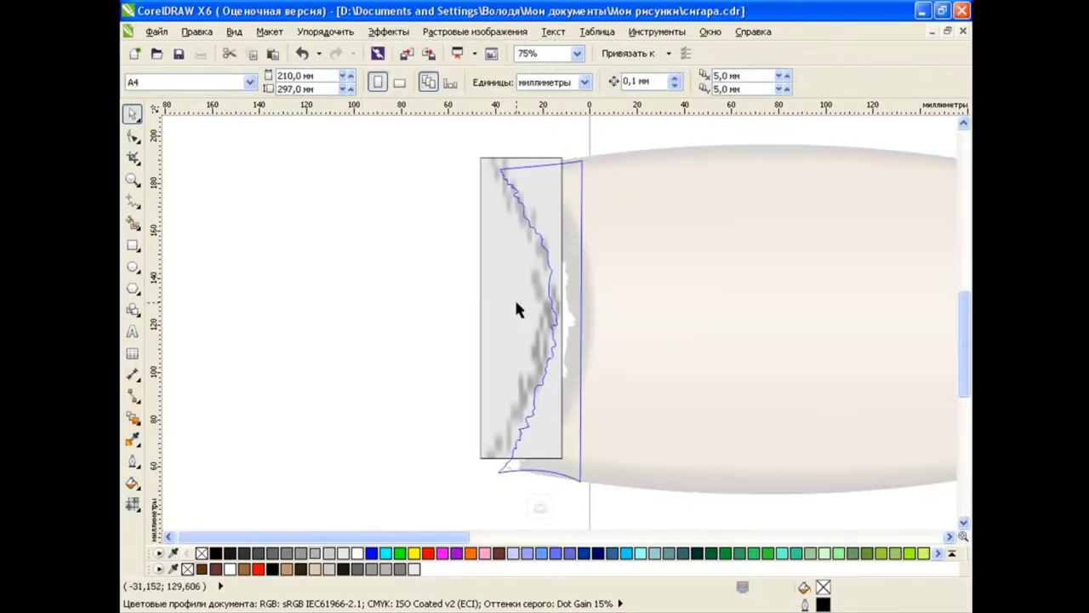
{"action": "left_click_drag", "start_coordinate": [537, 308], "coordinate": [525, 318]}
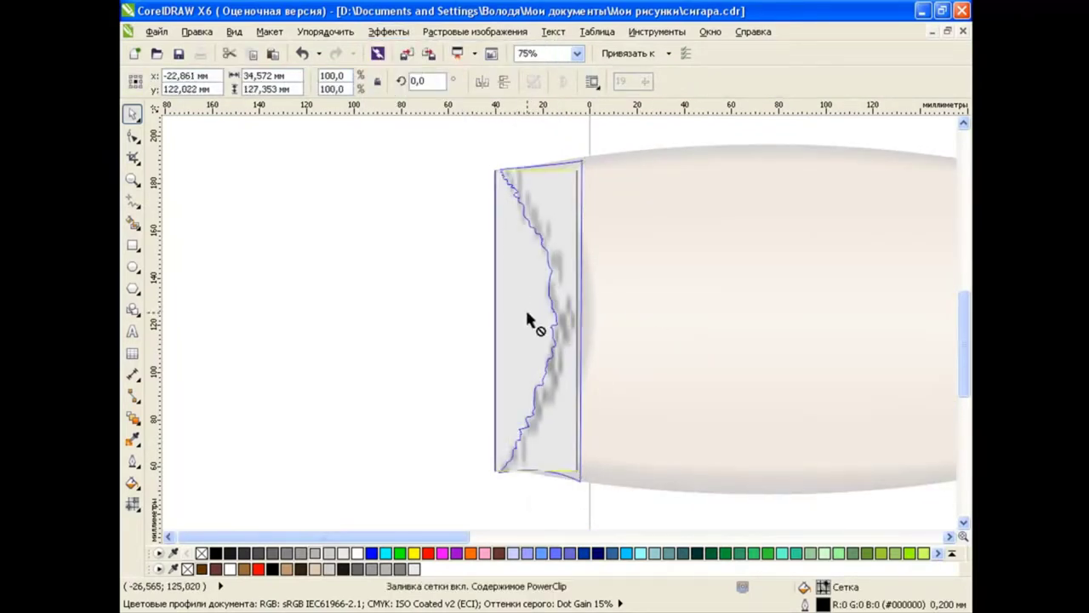
{"action": "left_click", "coordinate": [388, 32]}
{"action": "left_click", "coordinate": [646, 323]}
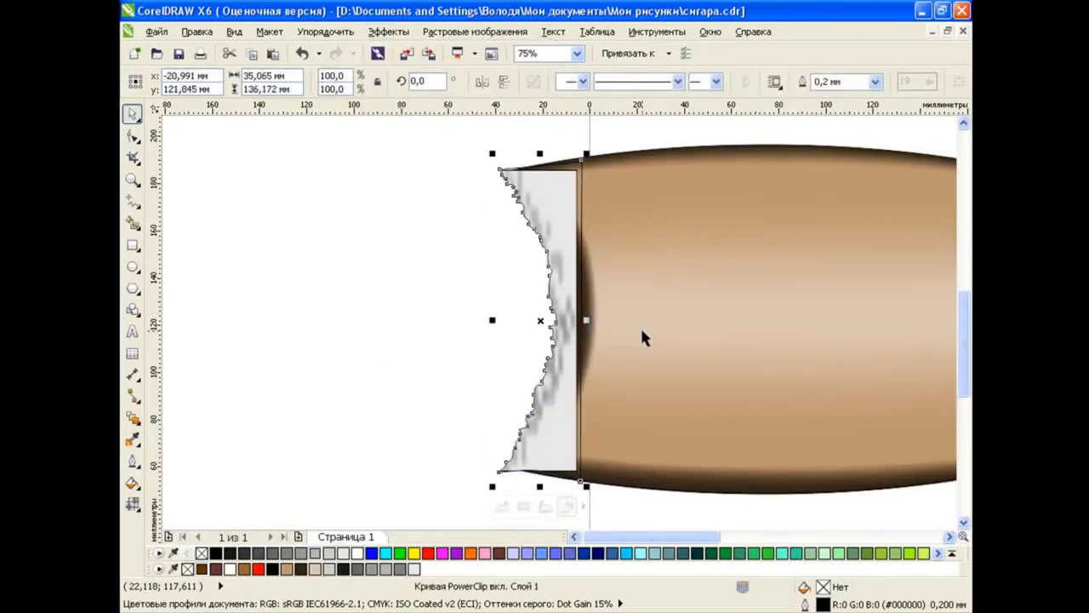
{"action": "left_click", "coordinate": [379, 280]}
{"action": "left_click", "coordinate": [559, 185]}
{"action": "left_click", "coordinate": [384, 257]}
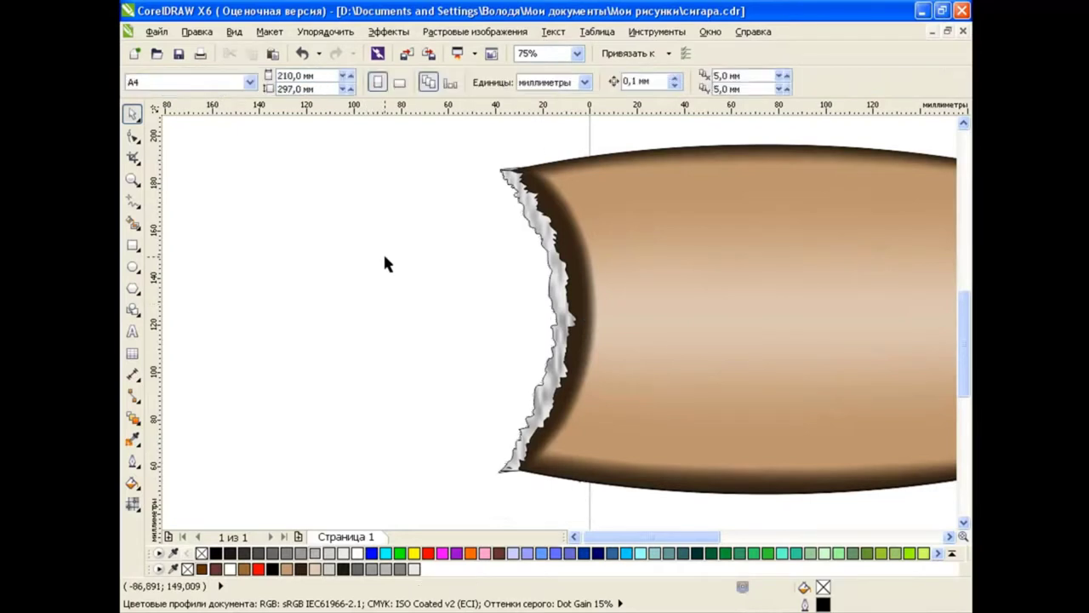
{"action": "left_click", "coordinate": [511, 181]}
{"action": "scroll", "coordinate": [509, 170], "scroll_direction": "up", "scroll_amount": 1}
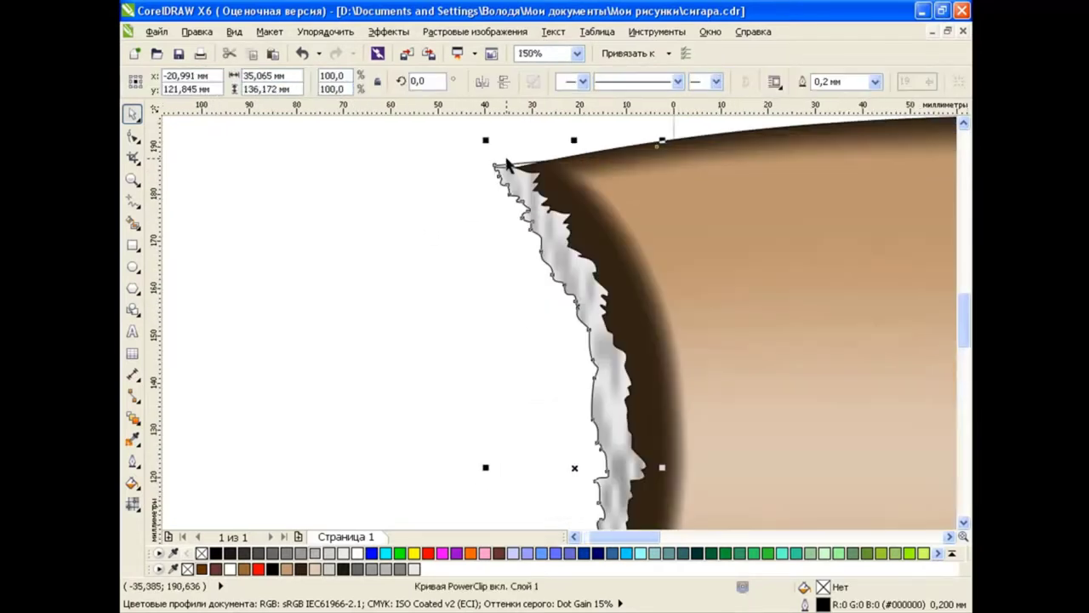
{"action": "scroll", "coordinate": [509, 170], "scroll_direction": "up", "scroll_amount": 1}
{"action": "key", "text": "F10"}
{"action": "left_click", "coordinate": [483, 173]}
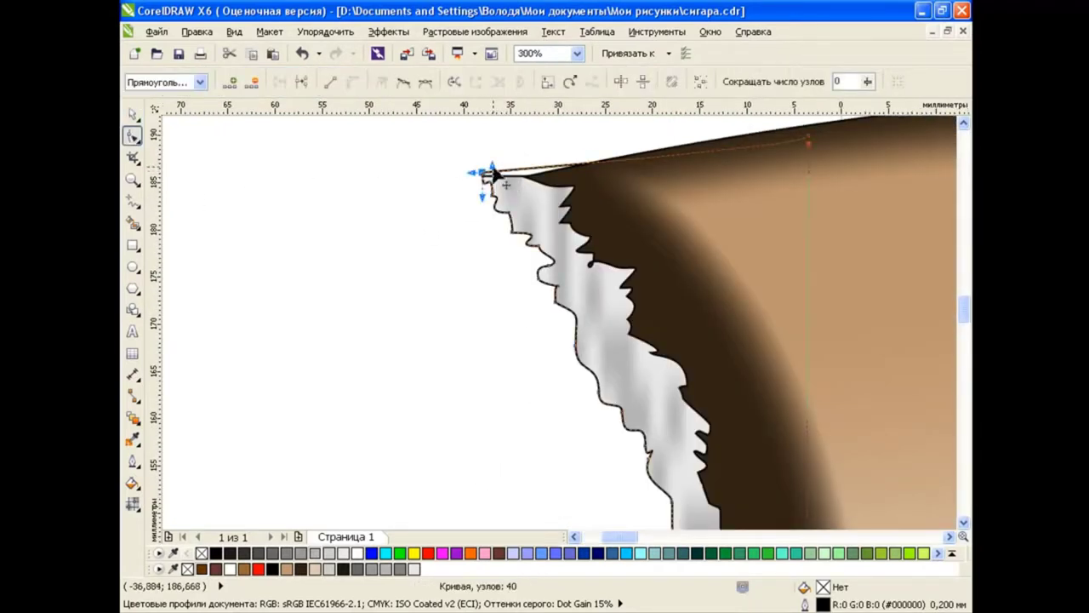
{"action": "mouse_move", "coordinate": [486, 175]}
{"action": "left_mouse_down"}
{"action": "mouse_move", "coordinate": [561, 192]}
{"action": "mouse_move", "coordinate": [555, 185]}
{"action": "left_mouse_up"}
{"action": "left_click_drag", "start_coordinate": [966, 311], "coordinate": [966, 387]}
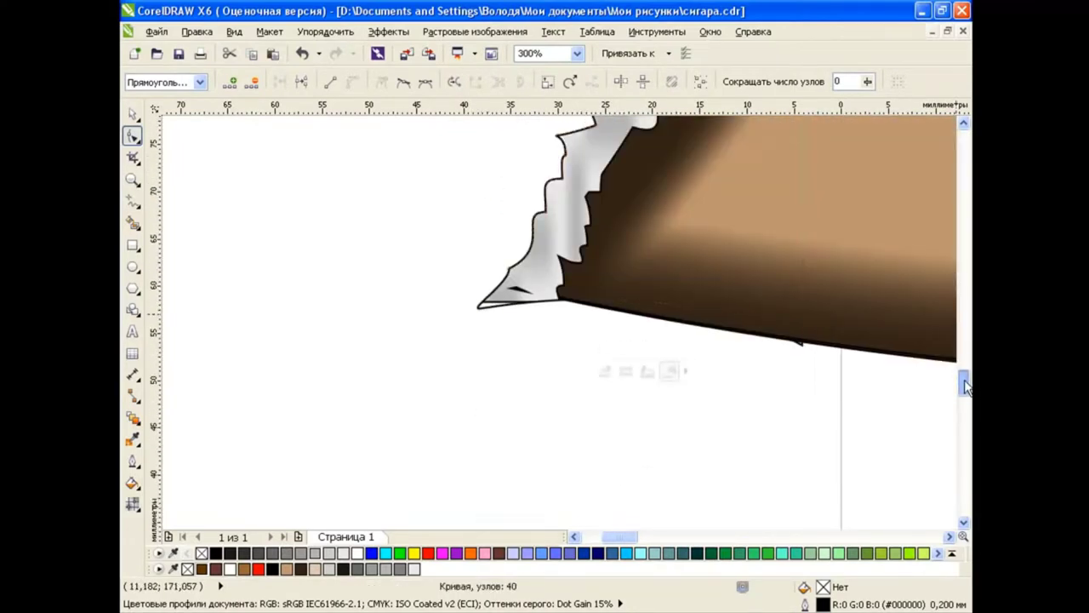
{"action": "mouse_move", "coordinate": [482, 306]}
{"action": "left_mouse_down"}
{"action": "mouse_move", "coordinate": [520, 322]}
{"action": "mouse_move", "coordinate": [529, 312]}
{"action": "left_mouse_up"}
{"action": "left_click", "coordinate": [132, 113]}
{"action": "left_click", "coordinate": [498, 238]}
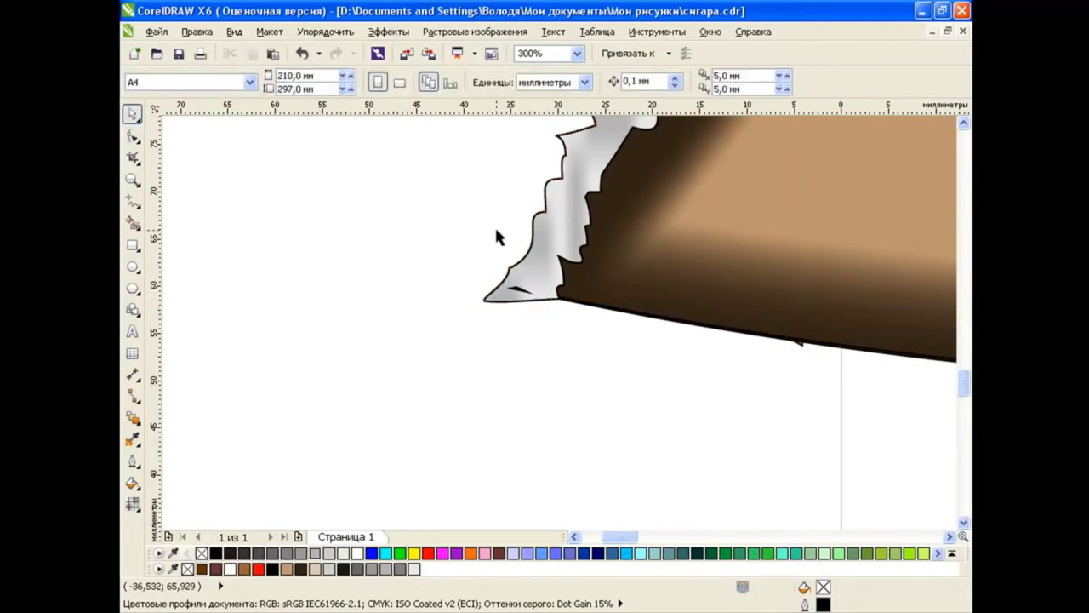
{"action": "scroll", "coordinate": [498, 239], "scroll_direction": "down", "scroll_amount": 2}
{"action": "scroll", "coordinate": [600, 187], "scroll_direction": "down", "scroll_amount": 2}
{"action": "scroll", "coordinate": [679, 387], "scroll_direction": "up", "scroll_amount": 3}
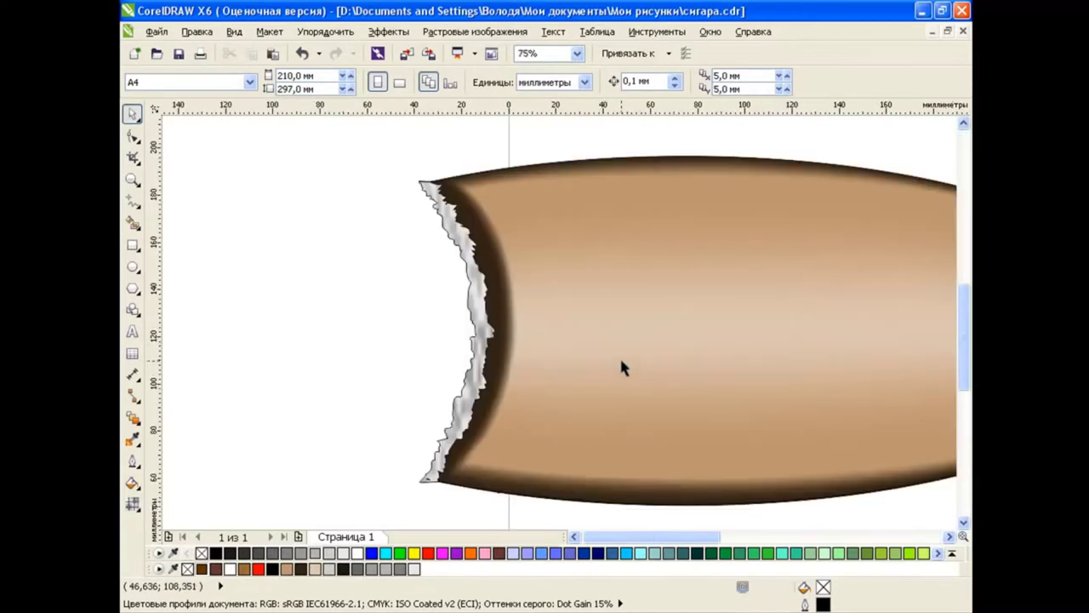
{"action": "key", "text": "ctrl+z"}
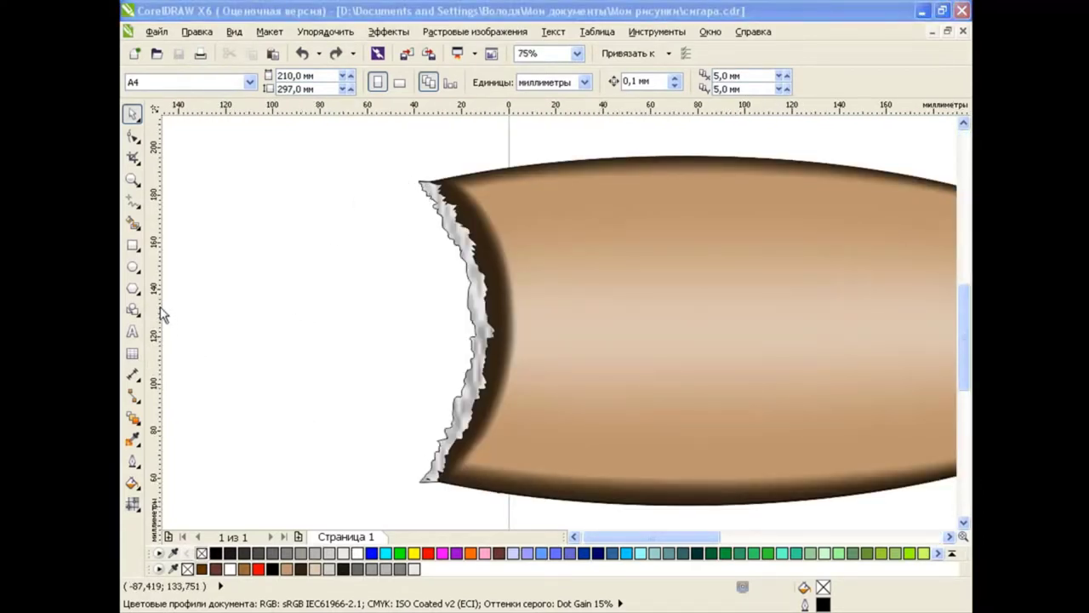
Draw an ellipse over the cigar's torn left end, about 127 mm tall.
{"action": "left_click", "coordinate": [133, 266]}
{"action": "left_click", "coordinate": [170, 260]}
{"action": "left_click_drag", "start_coordinate": [341, 176], "coordinate": [481, 490]}
{"action": "left_click_drag", "start_coordinate": [408, 168], "coordinate": [407, 173]}
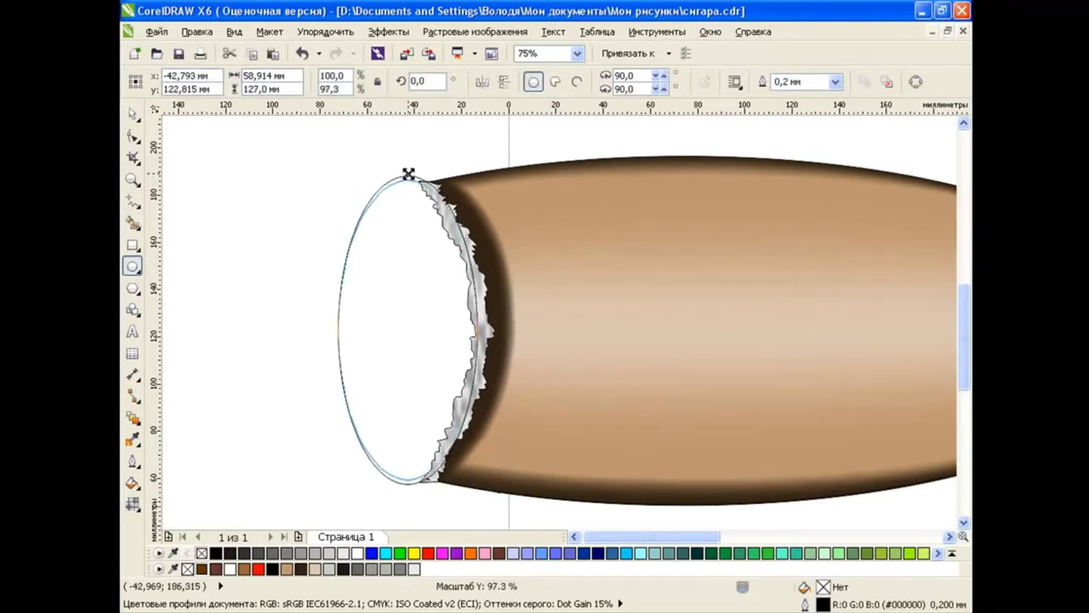
{"action": "left_click_drag", "start_coordinate": [409, 486], "coordinate": [409, 491]}
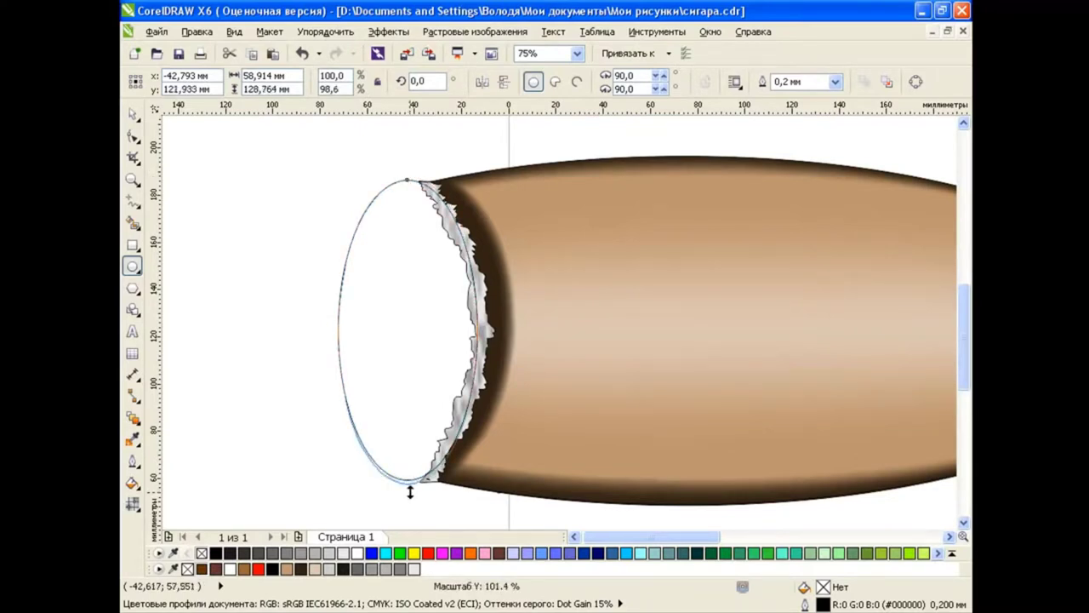
Convert the ellipse to curves and nudge its top and right nodes to hug the cut edge.
{"action": "left_click", "coordinate": [915, 82]}
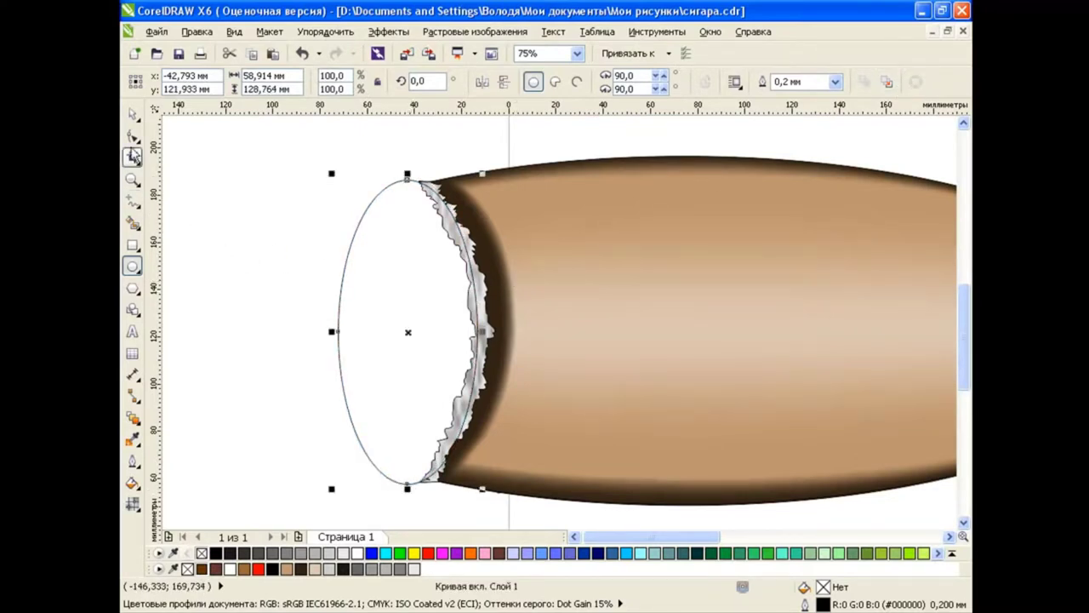
{"action": "left_click", "coordinate": [132, 136]}
{"action": "left_click_drag", "start_coordinate": [407, 178], "coordinate": [418, 184]}
{"action": "left_click", "coordinate": [416, 484]}
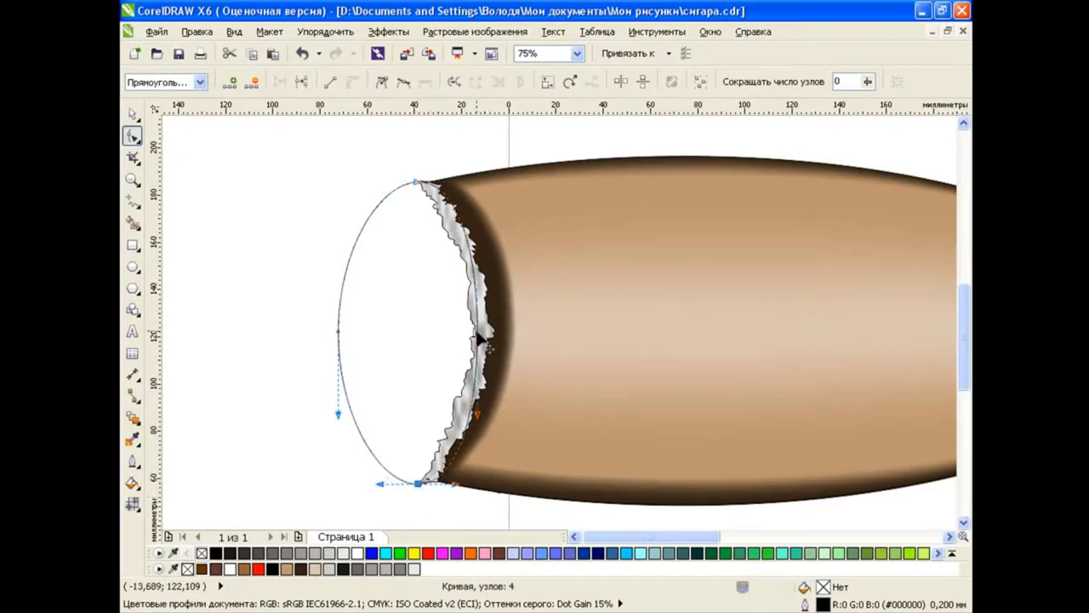
{"action": "left_click_drag", "start_coordinate": [479, 332], "coordinate": [489, 332]}
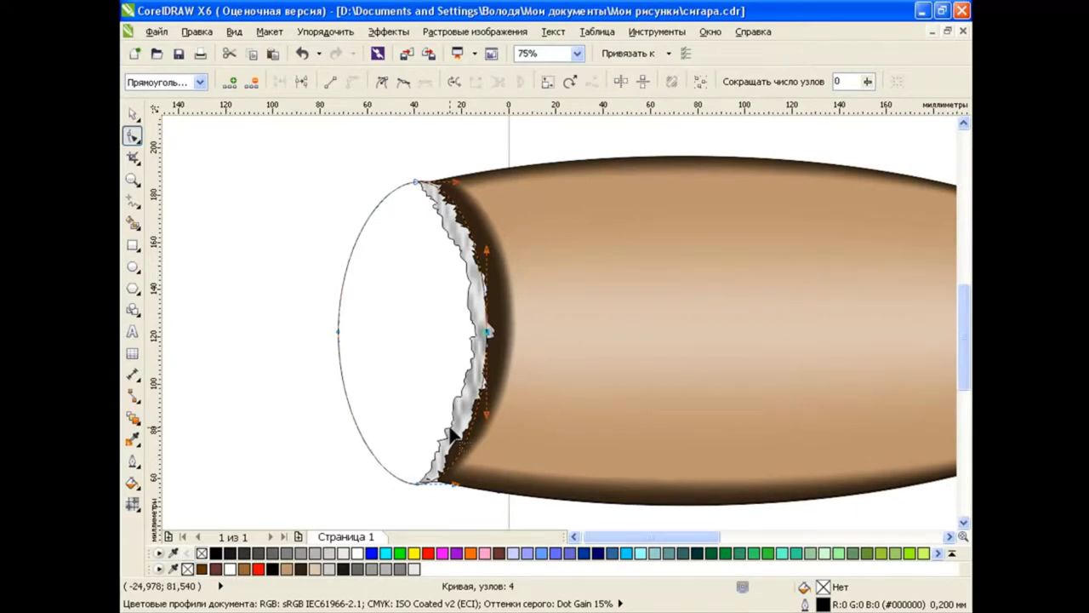
Drag a spare copy of the reshaped ellipse to the lower left, keeping the original.
{"action": "left_click", "coordinate": [132, 113]}
{"action": "left_click", "coordinate": [238, 246]}
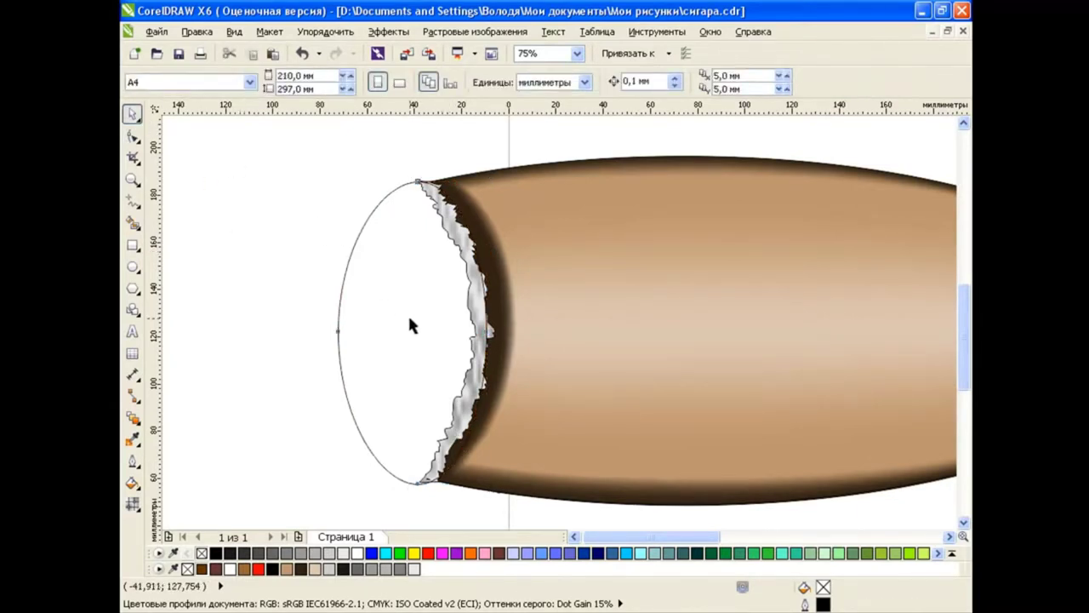
{"action": "left_click", "coordinate": [408, 289]}
{"action": "left_click_drag", "start_coordinate": [408, 290], "coordinate": [243, 481]}
{"action": "left_click", "coordinate": [255, 503]}
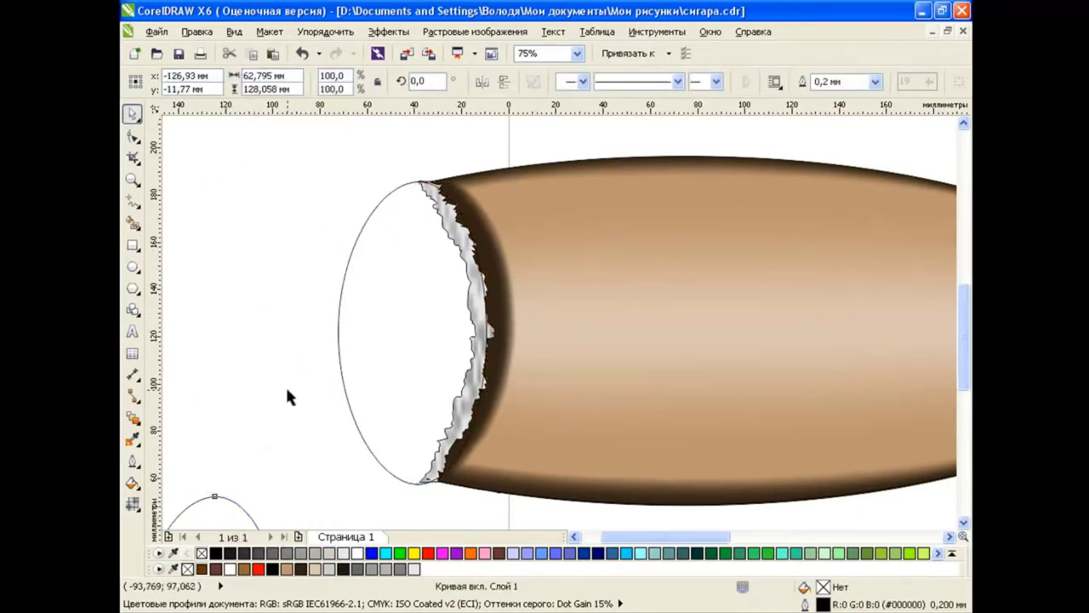
{"action": "left_click", "coordinate": [417, 326]}
Give the ellipse a mesh fill with 20 rows and 20 columns.
{"action": "left_click", "coordinate": [126, 508]}
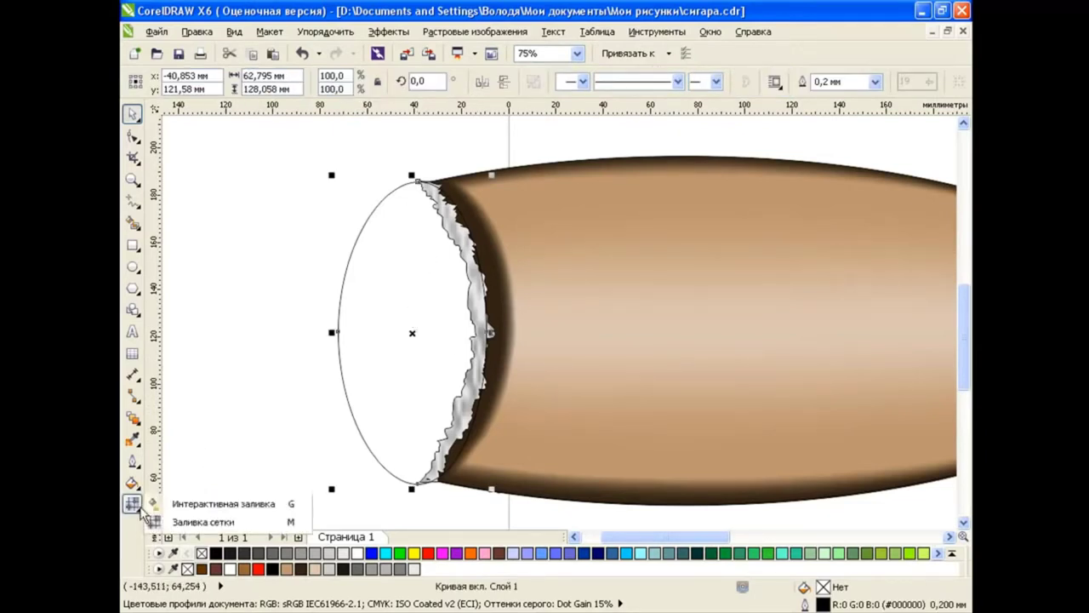
{"action": "left_click", "coordinate": [196, 520]}
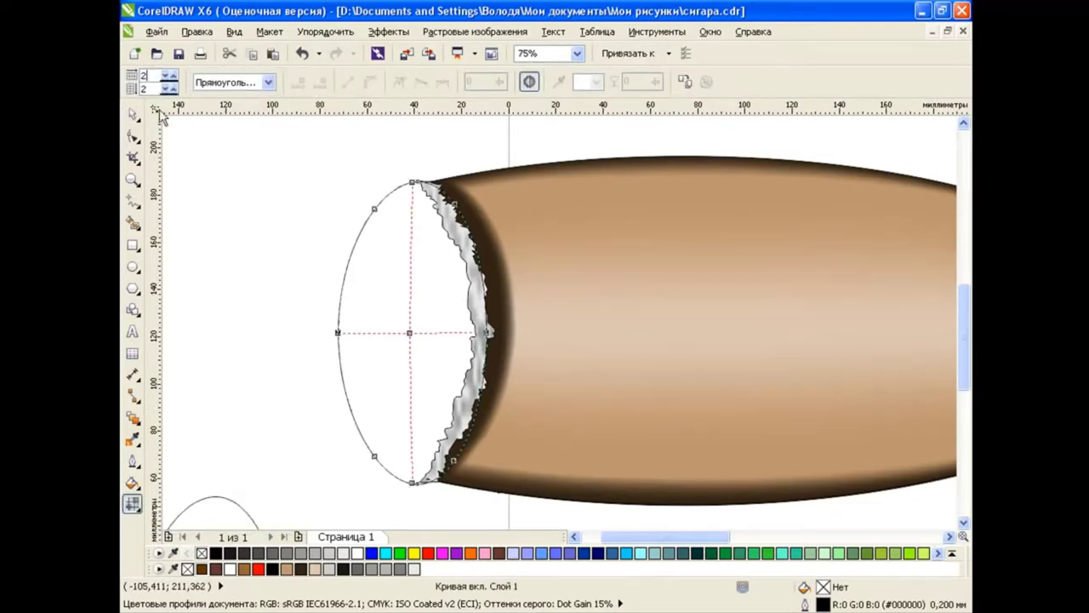
{"action": "type", "text": "0"}
{"action": "key", "text": "Tab"}
{"action": "type", "text": "20"}
{"action": "key", "text": "Return"}
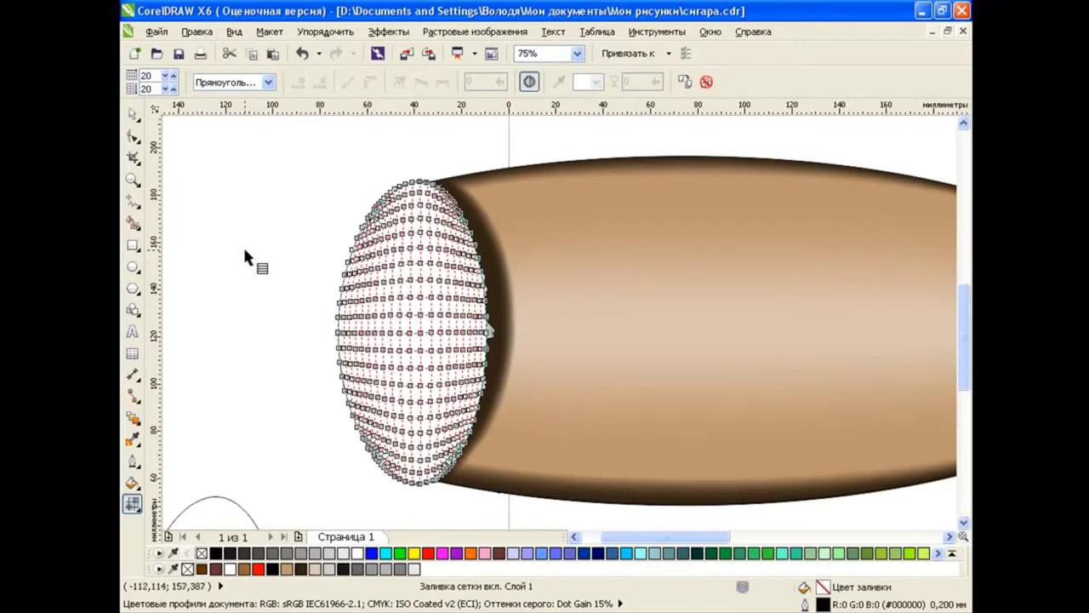
Color all mesh nodes red, then turn a few nodes near the top black.
{"action": "left_click_drag", "start_coordinate": [322, 168], "coordinate": [520, 495]}
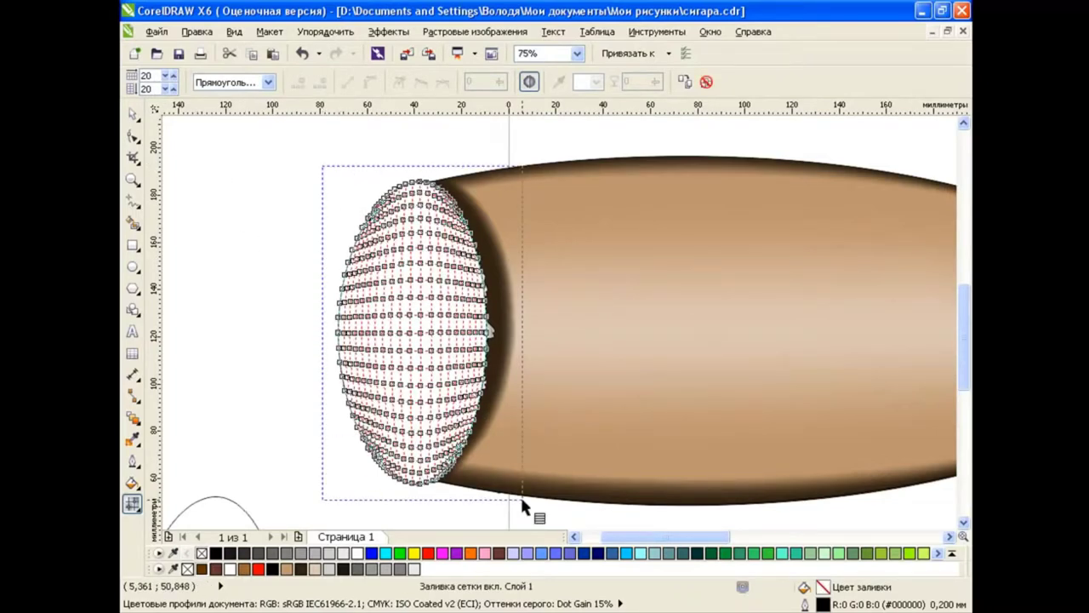
{"action": "left_click", "coordinate": [428, 553]}
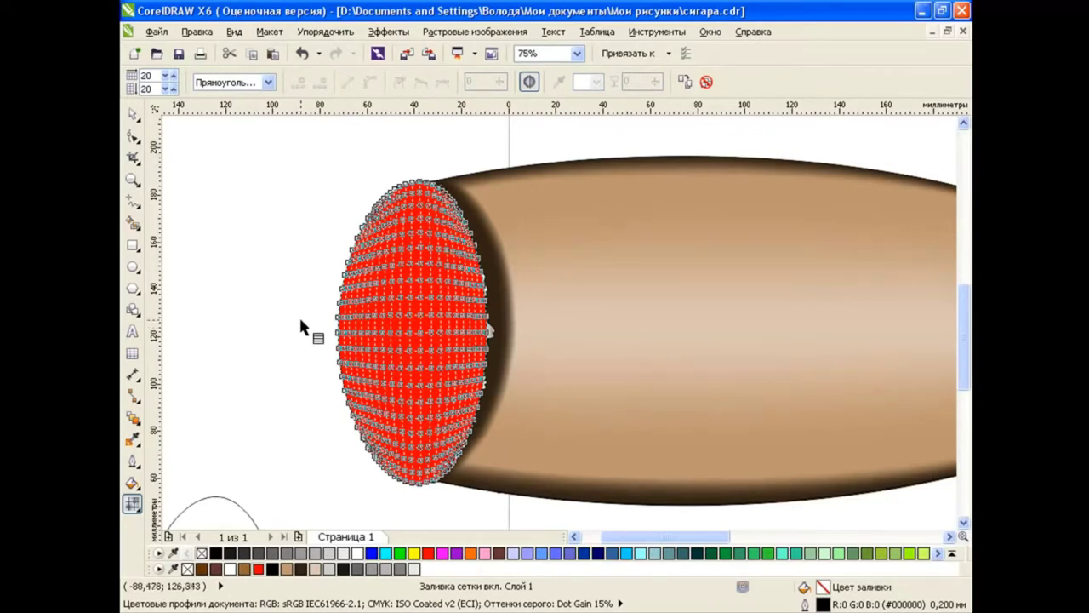
{"action": "left_click_drag", "start_coordinate": [429, 263], "coordinate": [428, 239]}
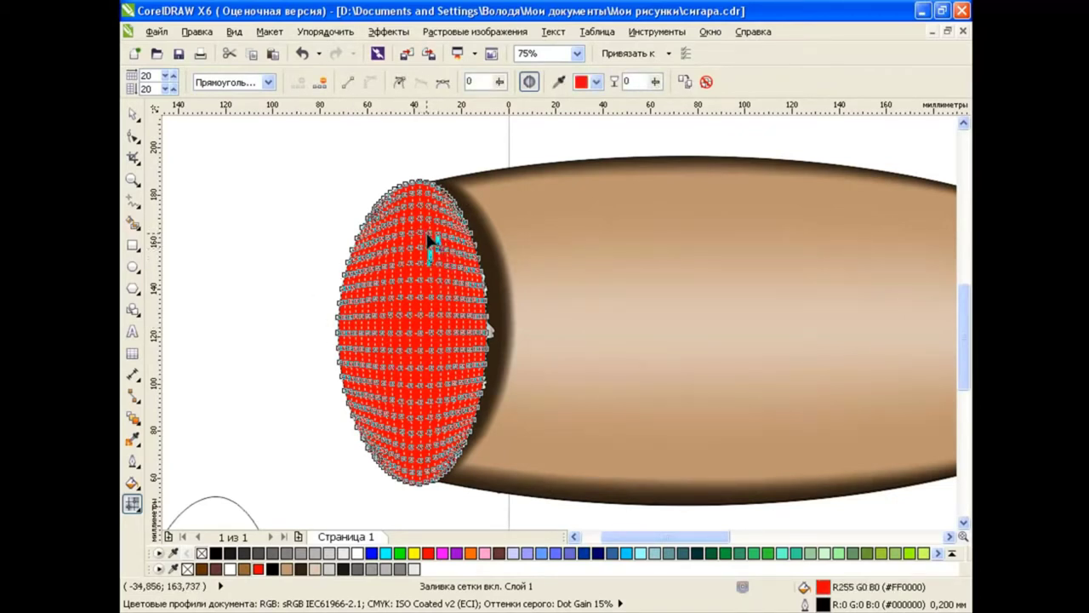
{"action": "left_click", "coordinate": [596, 81]}
{"action": "left_click", "coordinate": [594, 99]}
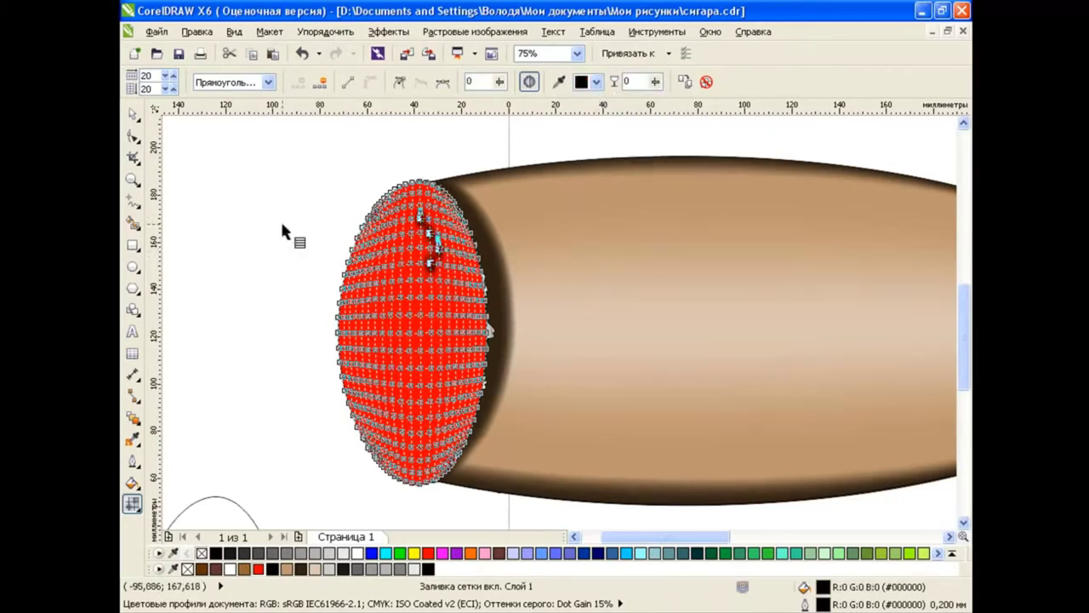
{"action": "left_click", "coordinate": [280, 219]}
Recolor the mesh nodes black with a red group for mottled embers, then exit mesh editing.
{"action": "left_click_drag", "start_coordinate": [286, 156], "coordinate": [521, 495]}
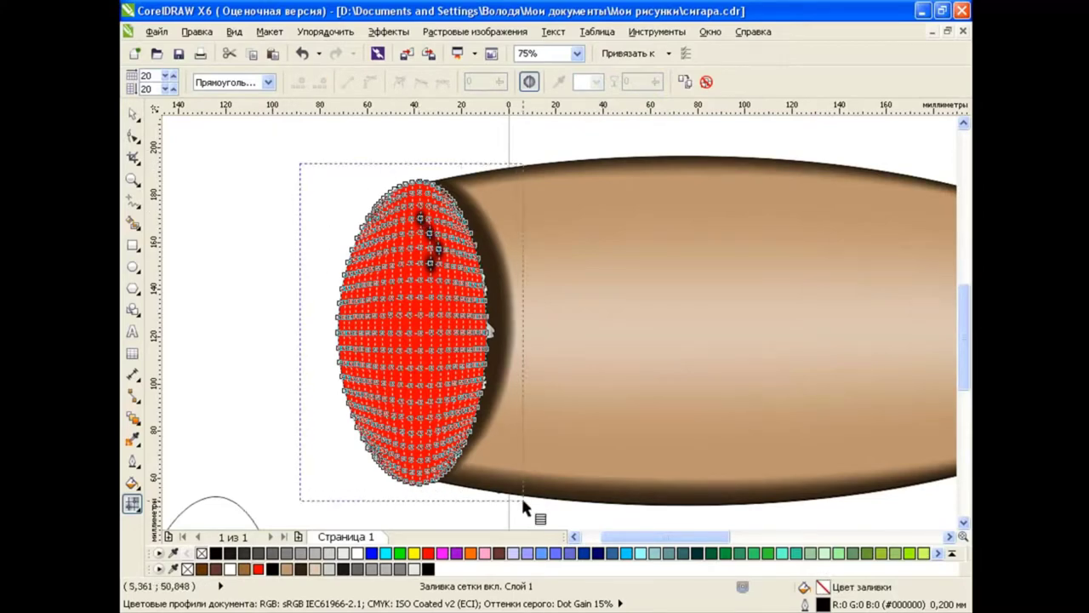
{"action": "left_click", "coordinate": [595, 81]}
{"action": "left_click", "coordinate": [594, 99]}
{"action": "left_click", "coordinate": [431, 244]}
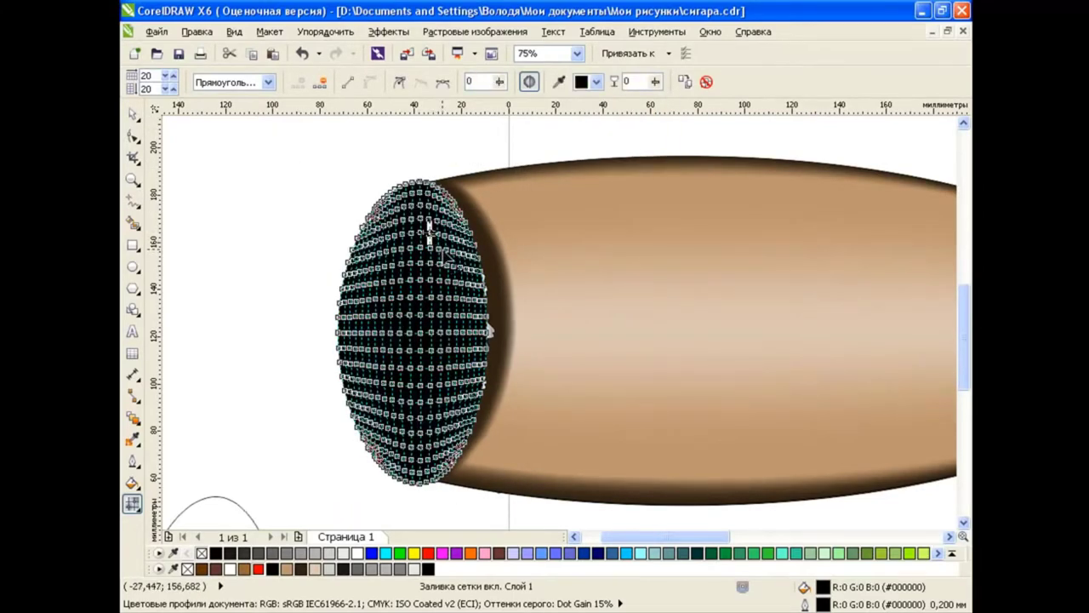
{"action": "left_click", "coordinate": [596, 81]}
{"action": "left_click", "coordinate": [634, 126]}
{"action": "left_click", "coordinate": [413, 223]}
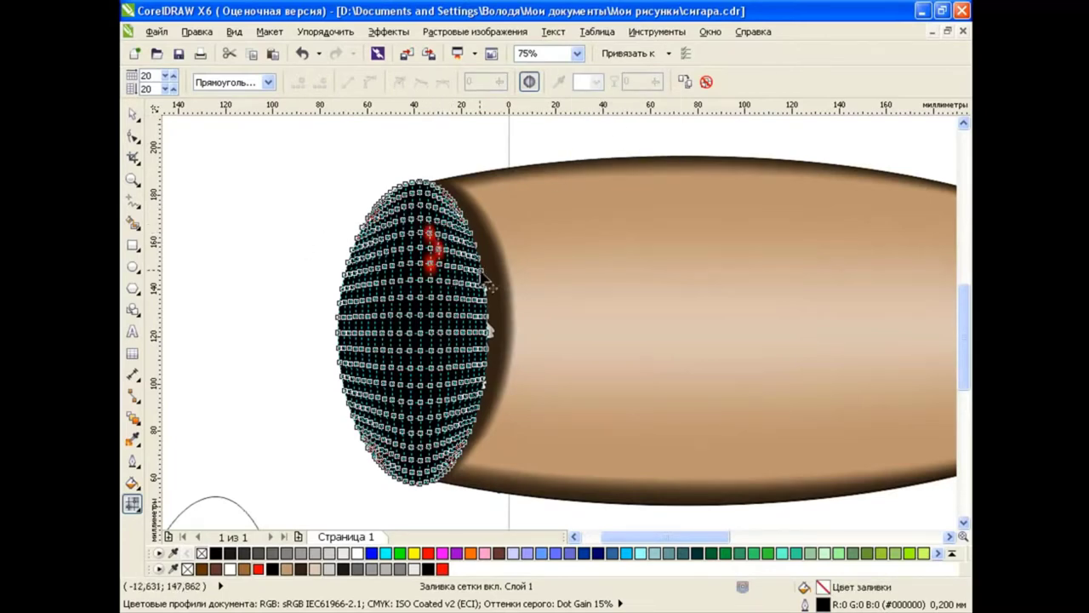
{"action": "key", "text": "space"}
{"action": "scroll", "coordinate": [379, 303], "scroll_direction": "left", "scroll_amount": 2}
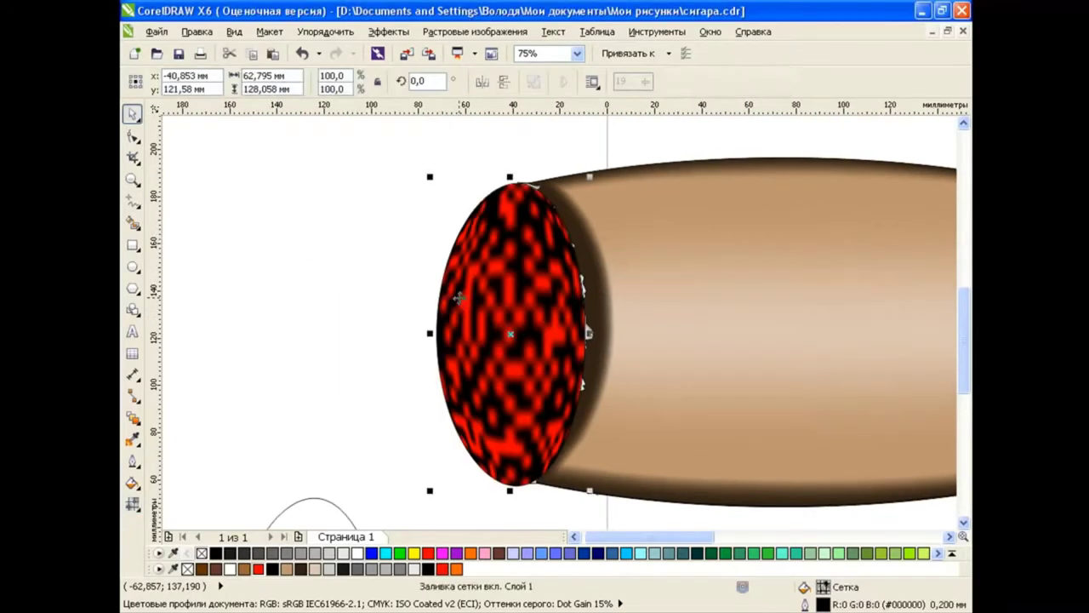
Trace a ragged freehand line along the ember's left edge and move it to the left.
{"action": "left_click", "coordinate": [372, 264]}
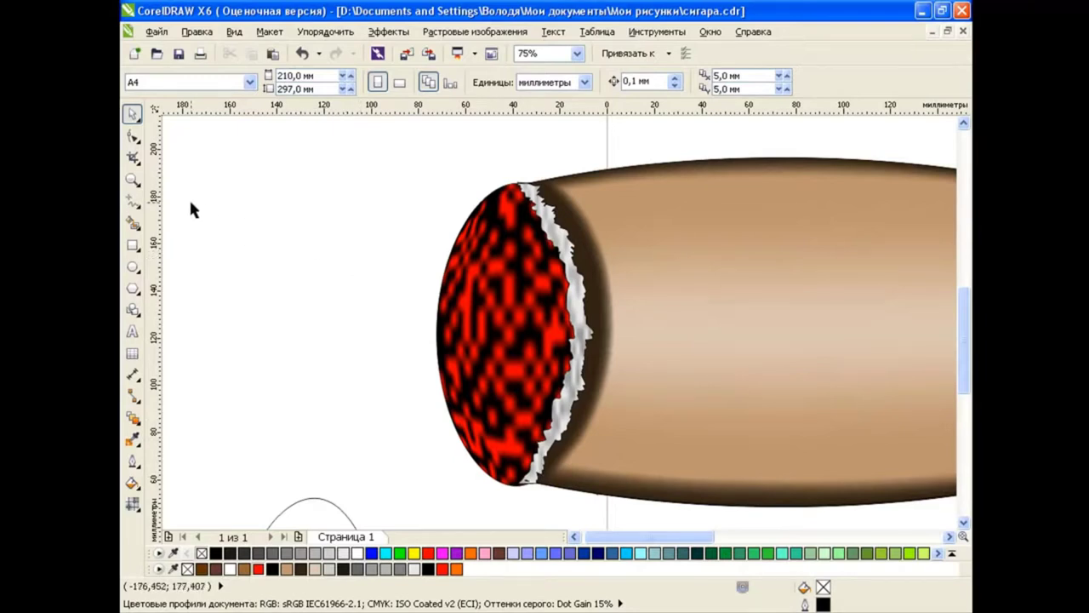
{"action": "left_click", "coordinate": [132, 200]}
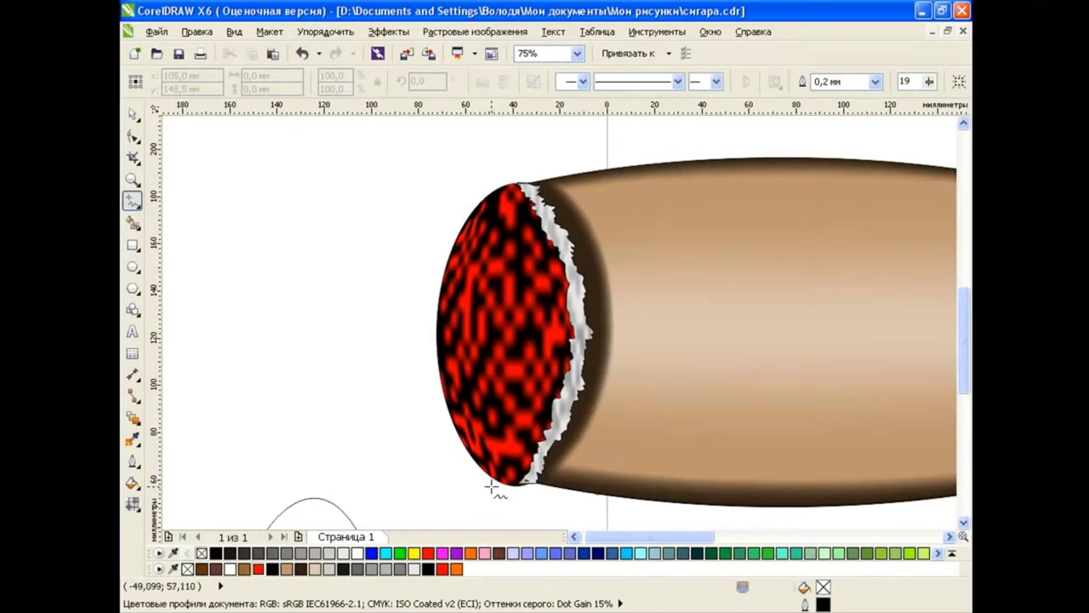
{"action": "mouse_move", "coordinate": [492, 485]}
{"action": "left_mouse_down"}
{"action": "mouse_move", "coordinate": [485, 186]}
{"action": "mouse_move", "coordinate": [464, 230]}
{"action": "mouse_move", "coordinate": [443, 387]}
{"action": "mouse_move", "coordinate": [452, 432]}
{"action": "mouse_move", "coordinate": [515, 491]}
{"action": "mouse_move", "coordinate": [491, 479]}
{"action": "left_mouse_up"}
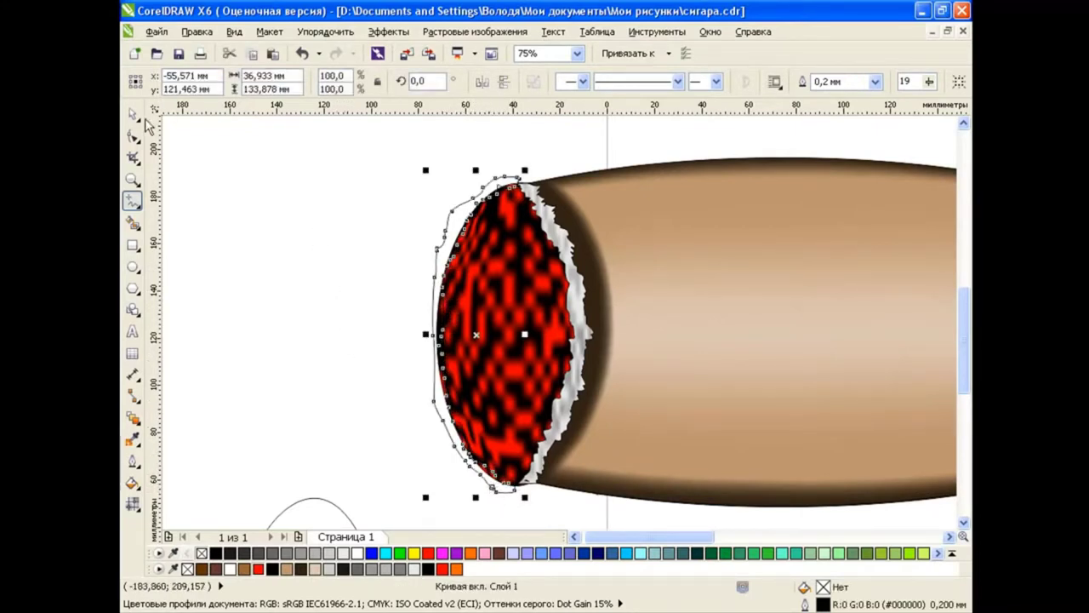
{"action": "left_click", "coordinate": [133, 113]}
{"action": "left_click_drag", "start_coordinate": [443, 264], "coordinate": [247, 262]}
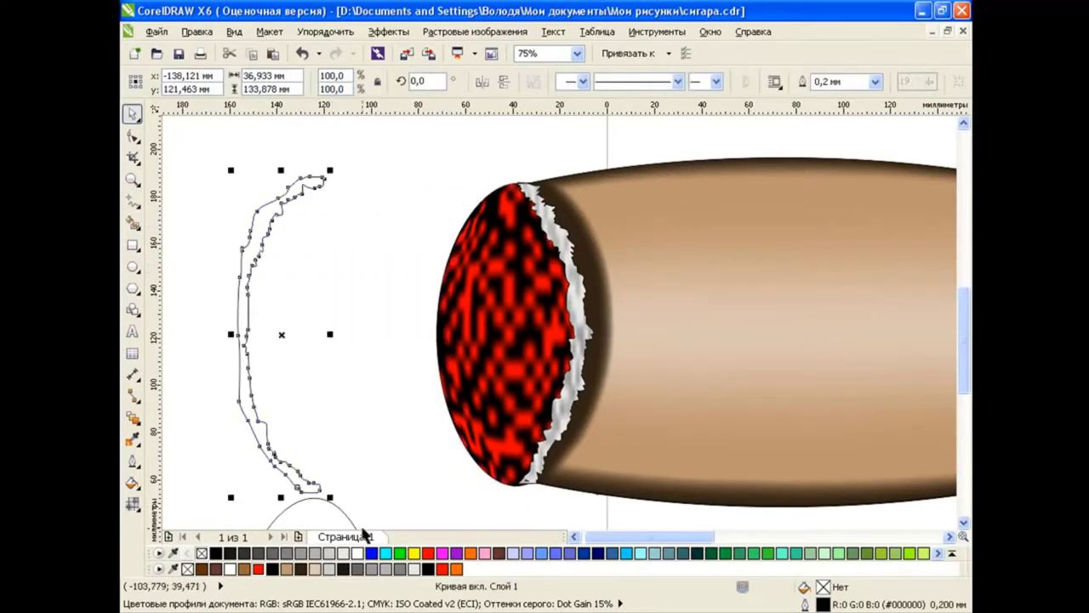
Combine the spare ellipse copy with the ragged line into one jagged outline.
{"action": "mouse_move", "coordinate": [364, 532]}
{"action": "left_mouse_down"}
{"action": "mouse_move", "coordinate": [360, 200]}
{"action": "mouse_move", "coordinate": [348, 206]}
{"action": "left_mouse_up"}
{"action": "mouse_move", "coordinate": [203, 158]}
{"action": "left_mouse_down"}
{"action": "mouse_move", "coordinate": [419, 481]}
{"action": "mouse_move", "coordinate": [424, 512]}
{"action": "left_mouse_up"}
{"action": "left_click", "coordinate": [721, 82]}
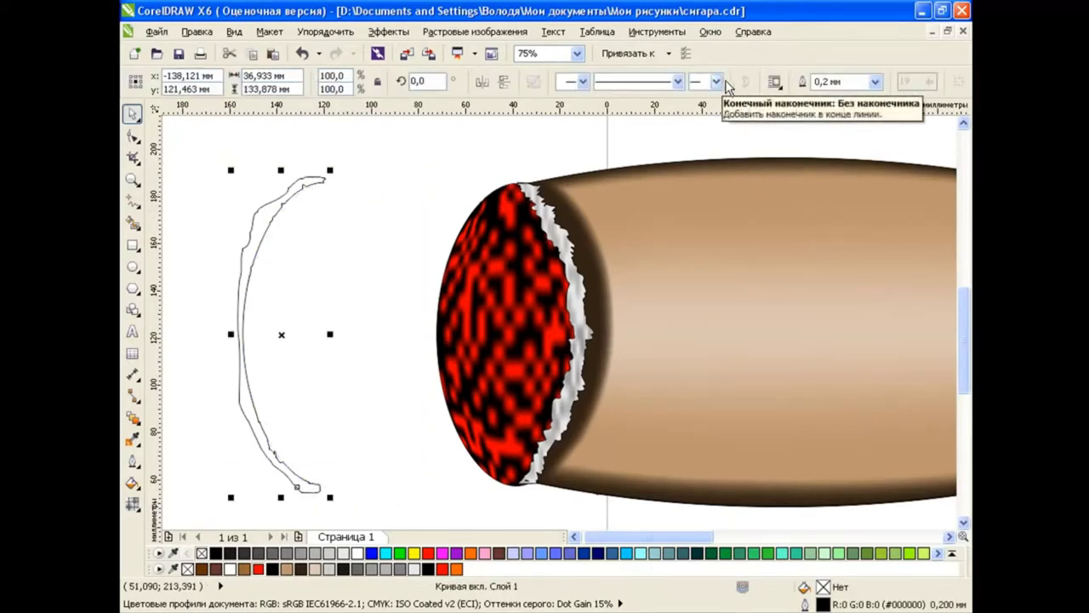
{"action": "key", "text": "ctrl+z"}
{"action": "left_click", "coordinate": [743, 81]}
Test the jagged outline over the cigar's red end, undo, and drag the ember ellipse onto it.
{"action": "left_click_drag", "start_coordinate": [363, 257], "coordinate": [523, 304]}
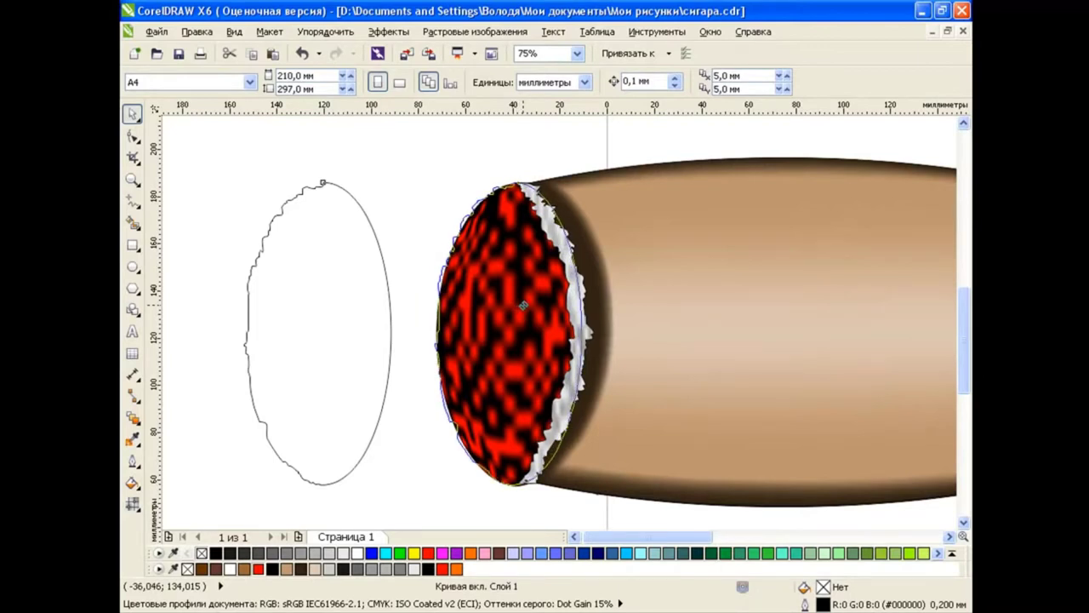
{"action": "left_click_drag", "start_coordinate": [523, 281], "coordinate": [336, 272]}
{"action": "key", "text": "ctrl+z"}
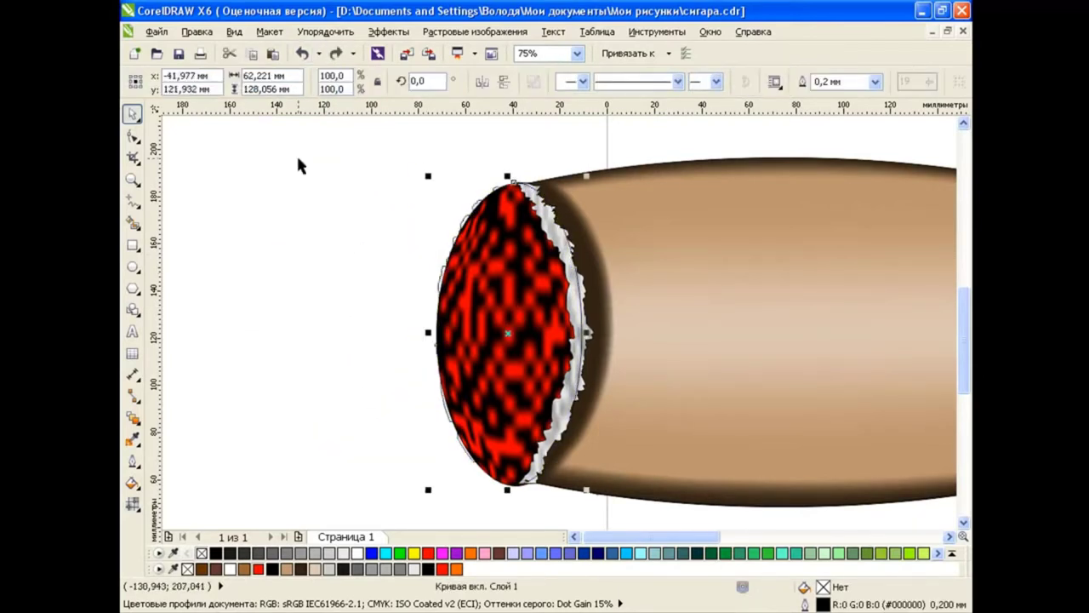
{"action": "key", "text": "ctrl+shift+z"}
{"action": "mouse_move", "coordinate": [476, 330]}
{"action": "left_mouse_down"}
{"action": "mouse_move", "coordinate": [360, 304]}
{"action": "mouse_move", "coordinate": [301, 308]}
{"action": "left_mouse_up"}
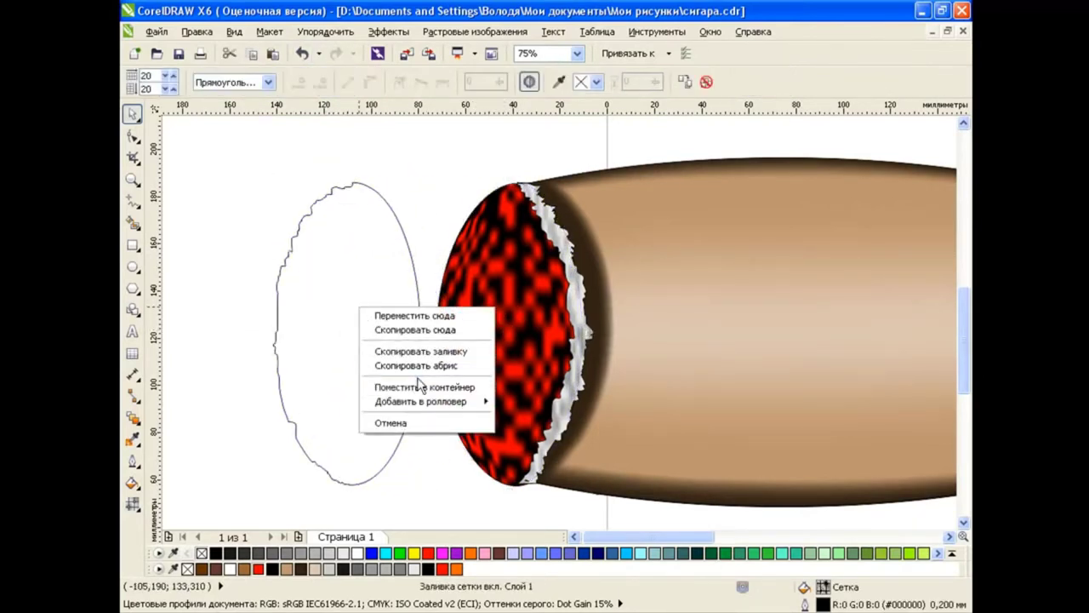
PowerClip the ember inside the jagged outline, reposition it in edit mode, and finish editing.
{"action": "left_click", "coordinate": [417, 382]}
{"action": "left_click", "coordinate": [389, 32]}
{"action": "mouse_move", "coordinate": [411, 264]}
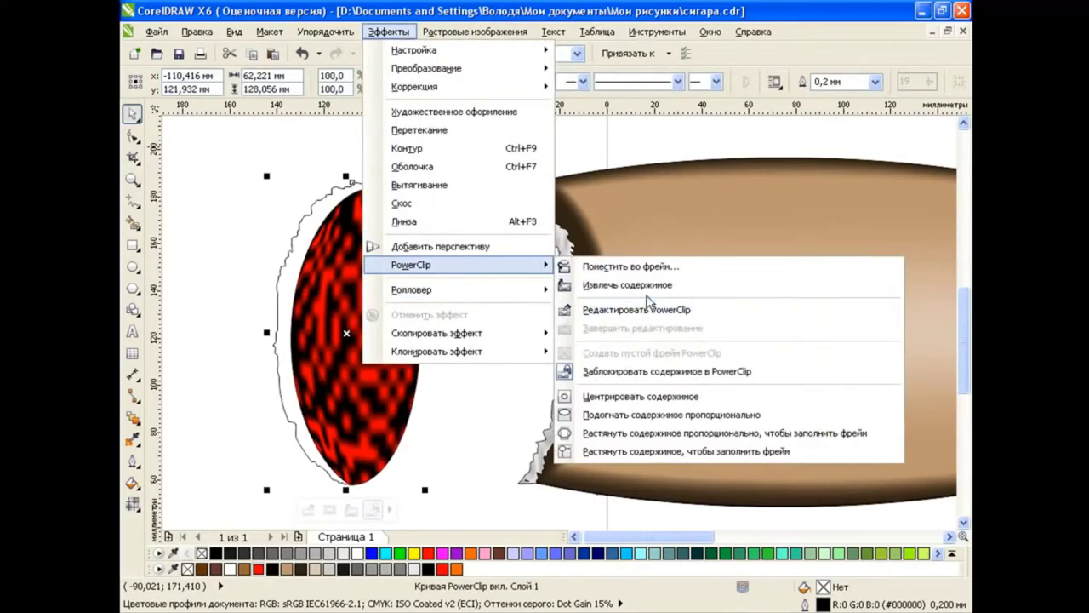
{"action": "left_click", "coordinate": [612, 307]}
{"action": "left_click", "coordinate": [387, 320]}
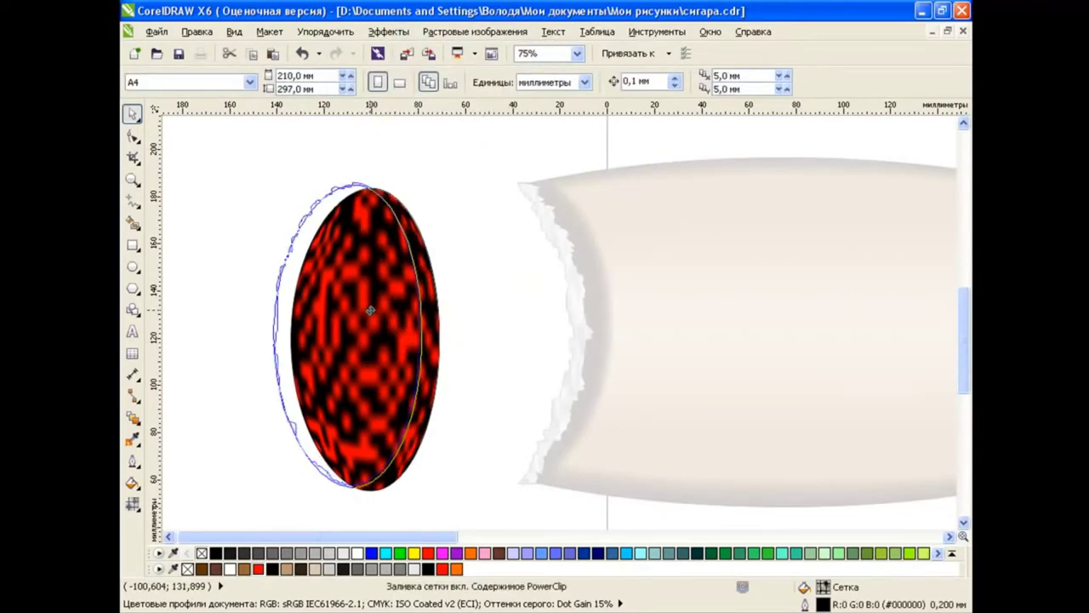
{"action": "mouse_move", "coordinate": [371, 310]}
{"action": "left_mouse_down"}
{"action": "mouse_move", "coordinate": [354, 309]}
{"action": "mouse_move", "coordinate": [368, 325]}
{"action": "left_mouse_up"}
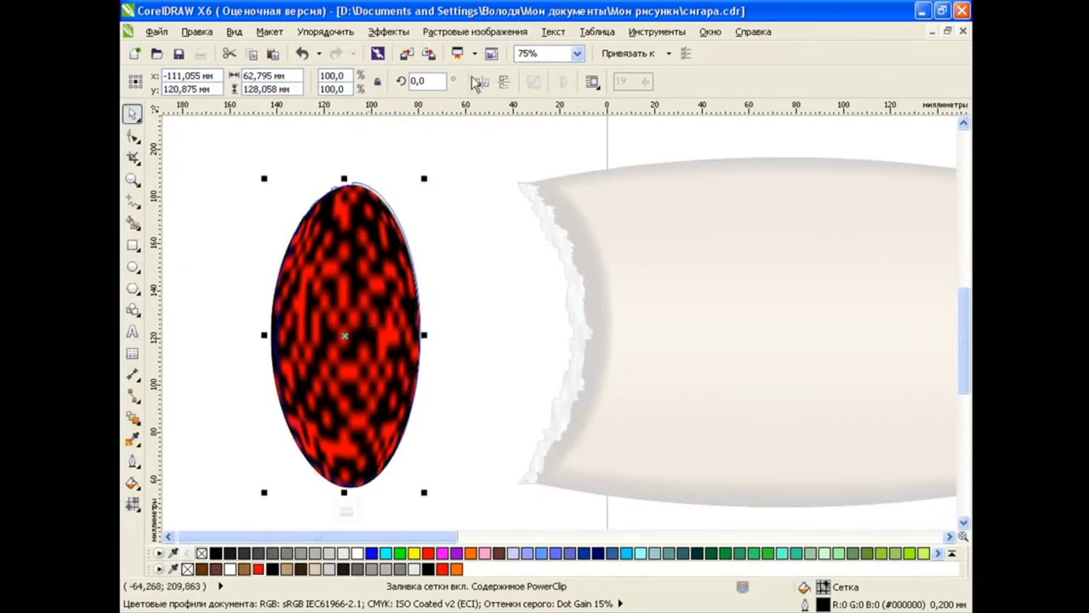
{"action": "left_click", "coordinate": [388, 32]}
{"action": "left_click", "coordinate": [681, 297]}
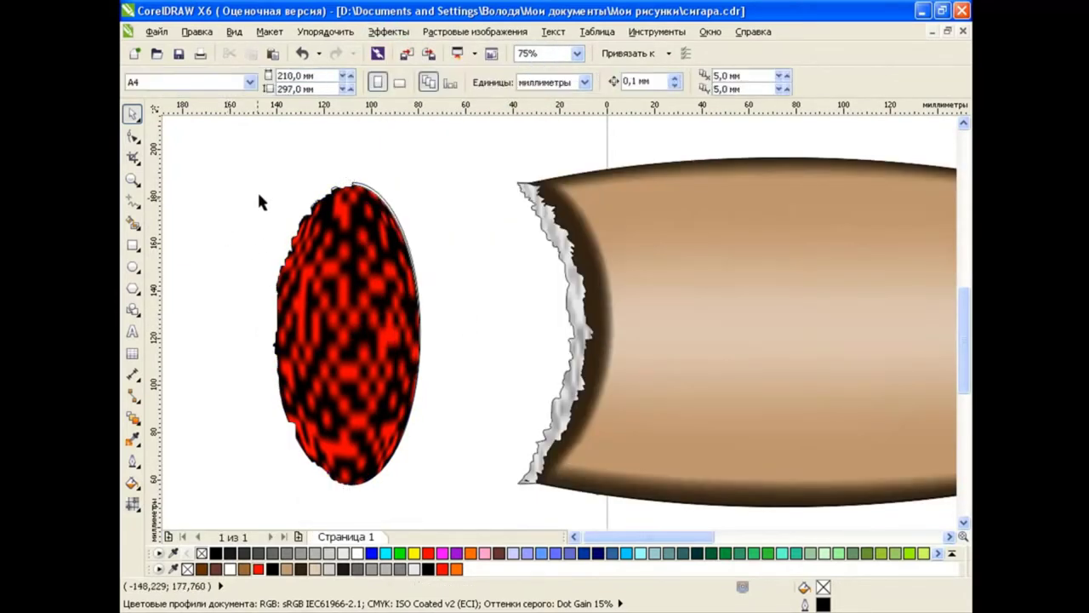
Move the clipped ember onto the cigar's cut end and check its selection.
{"action": "left_click_drag", "start_coordinate": [350, 290], "coordinate": [502, 284]}
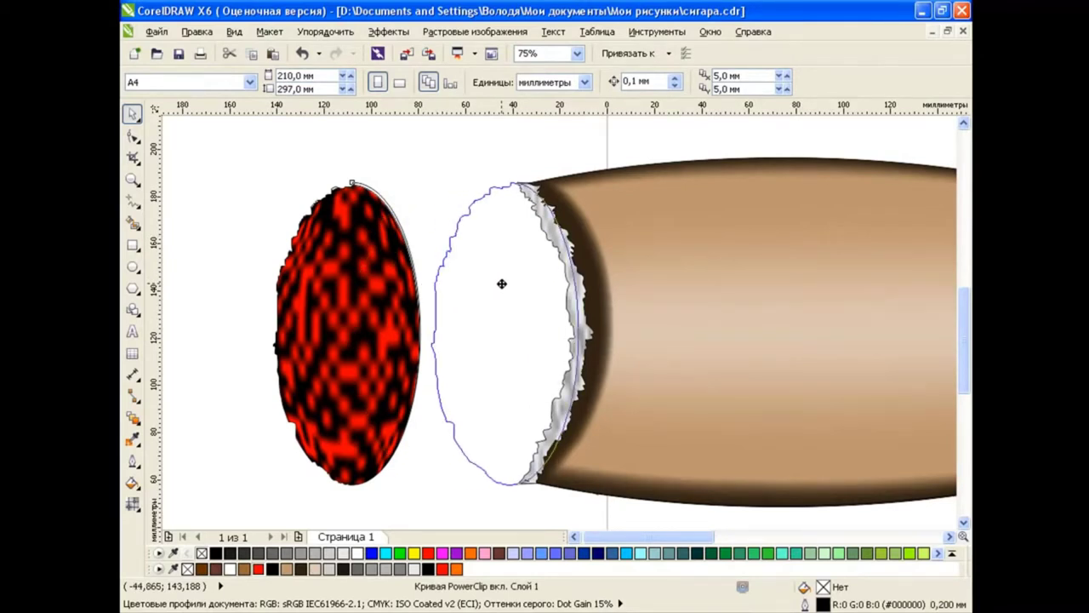
{"action": "left_click", "coordinate": [433, 250]}
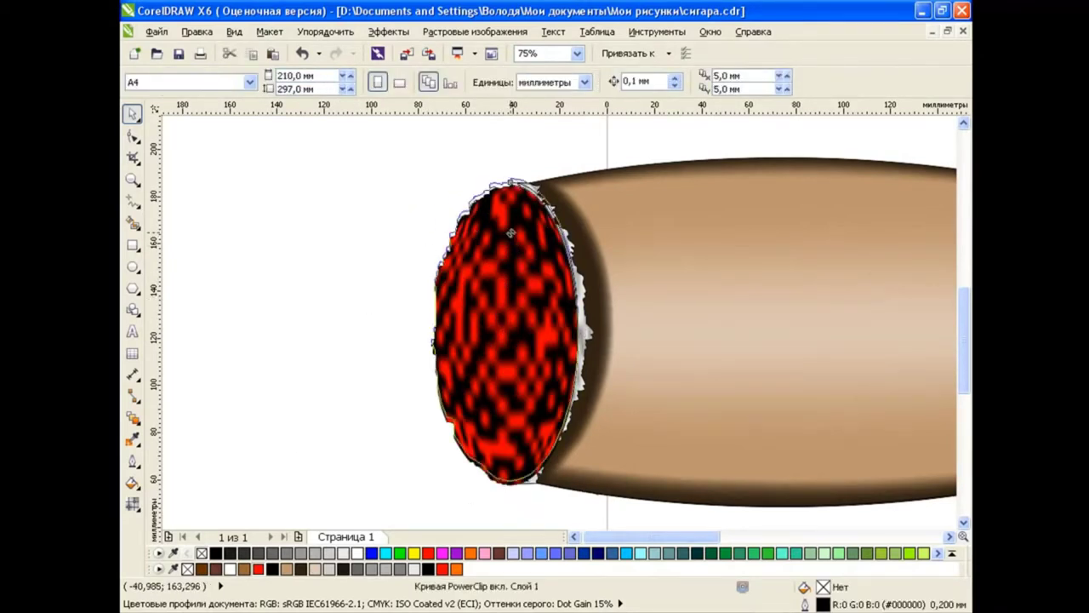
{"action": "left_click", "coordinate": [511, 231]}
{"action": "left_click", "coordinate": [354, 289]}
{"action": "left_click", "coordinate": [483, 315]}
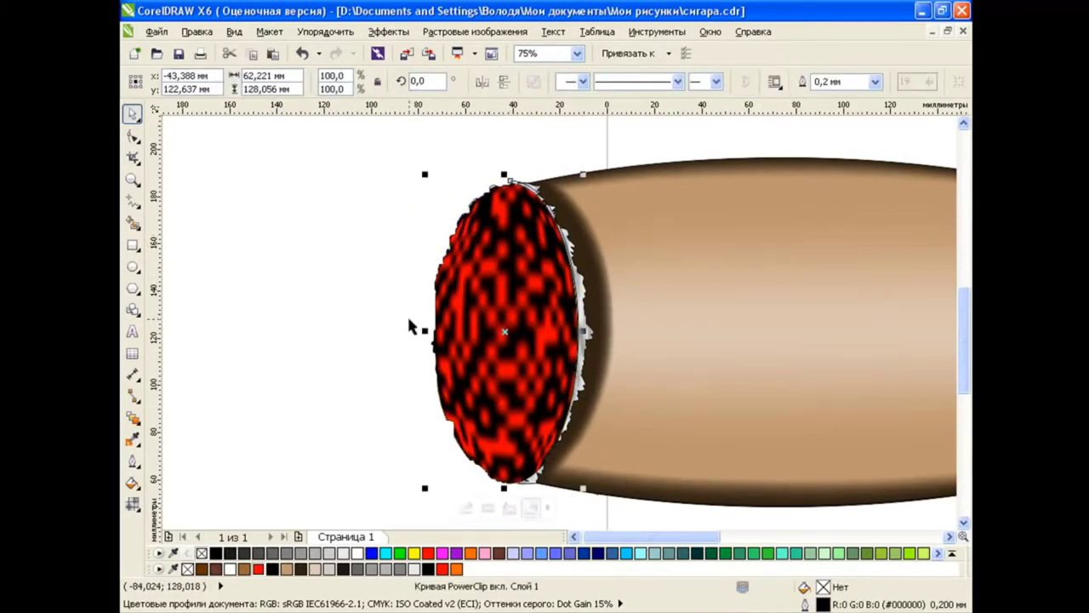
{"action": "left_click", "coordinate": [376, 292]}
Try squashing the whole cigar vertically, undo it, and pan the view right.
{"action": "scroll", "coordinate": [547, 211], "scroll_direction": "down", "scroll_amount": 2}
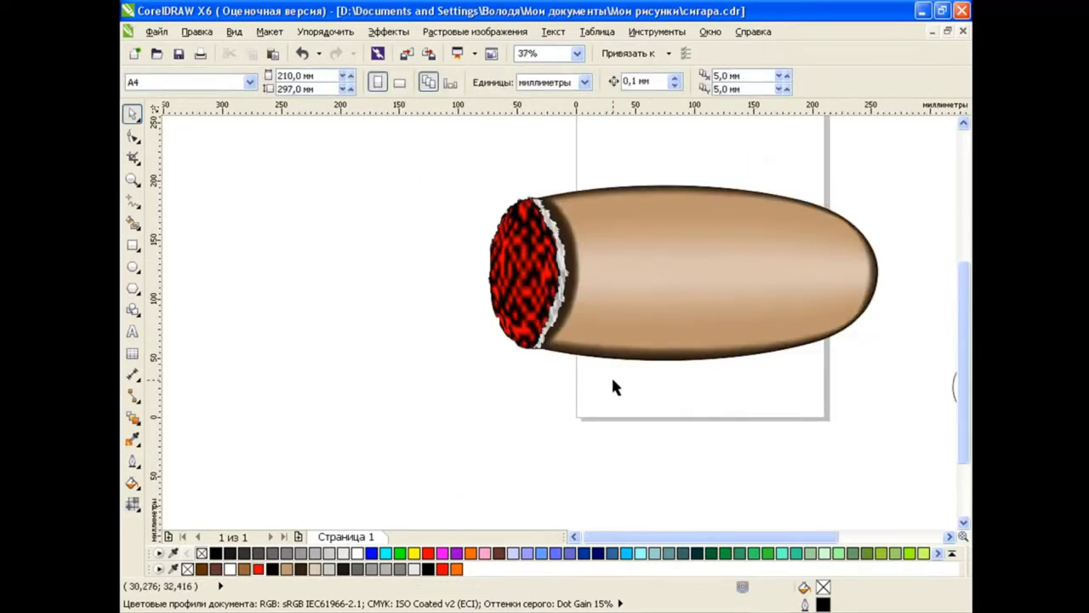
{"action": "left_click_drag", "start_coordinate": [961, 341], "coordinate": [960, 321]}
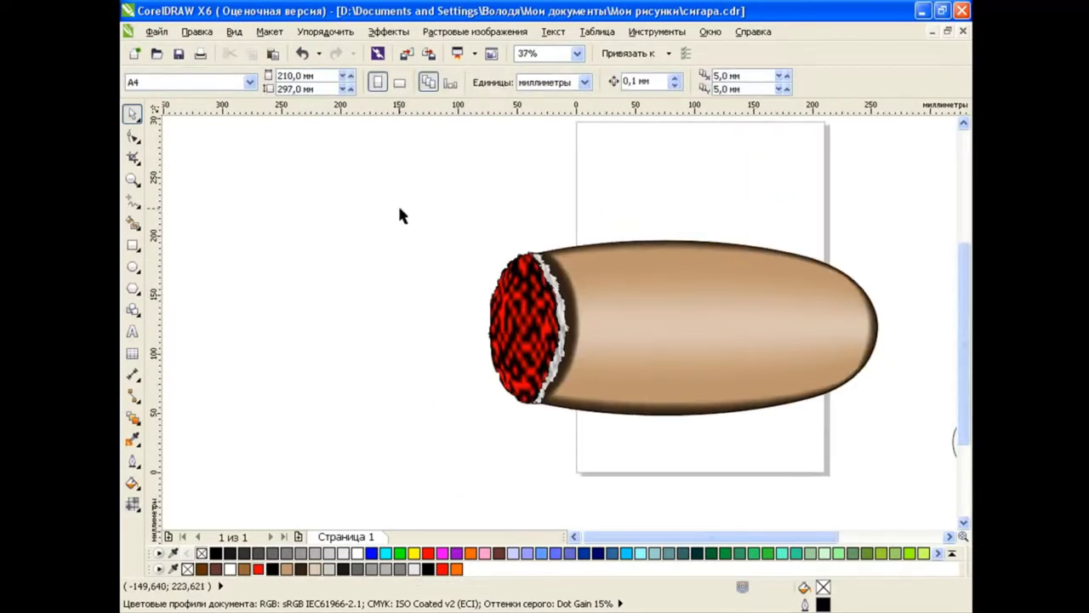
{"action": "left_click_drag", "start_coordinate": [401, 213], "coordinate": [893, 430]}
{"action": "left_click_drag", "start_coordinate": [682, 419], "coordinate": [681, 359]}
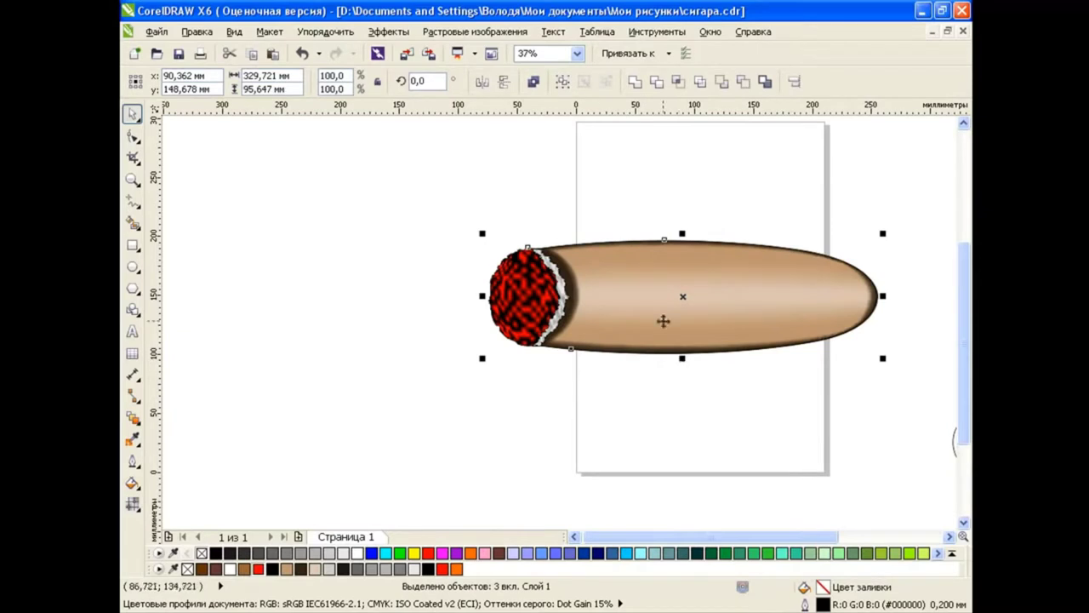
{"action": "key", "text": "ctrl+z"}
{"action": "left_click", "coordinate": [326, 332]}
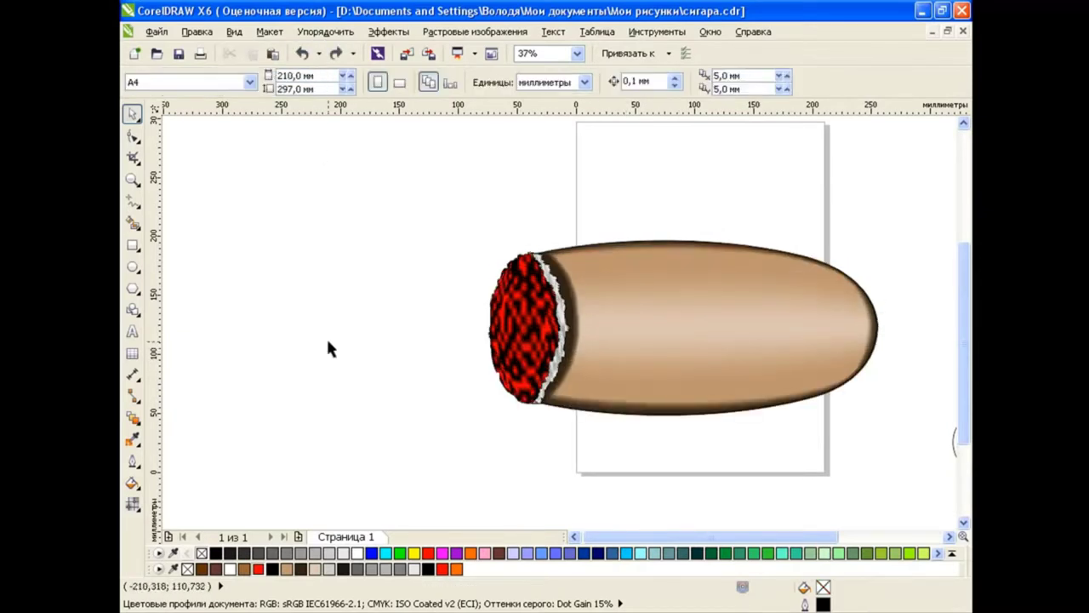
{"action": "left_click", "coordinate": [950, 536]}
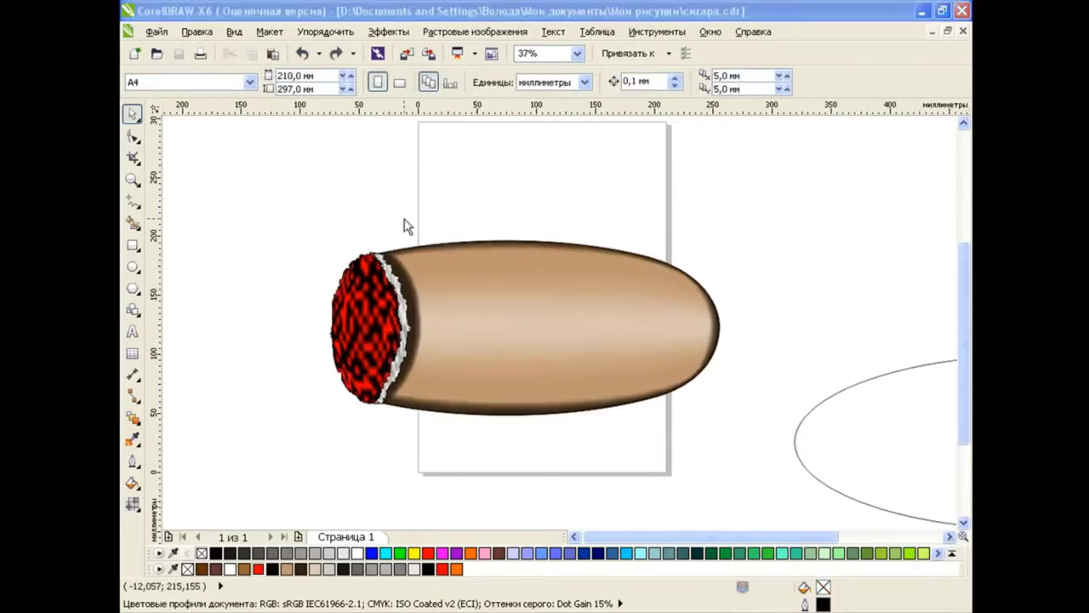
Extract the ember tip's inner PowerClip contents and delete them.
{"action": "left_click_drag", "start_coordinate": [352, 373], "coordinate": [280, 304]}
{"action": "key", "text": "ctrl+z"}
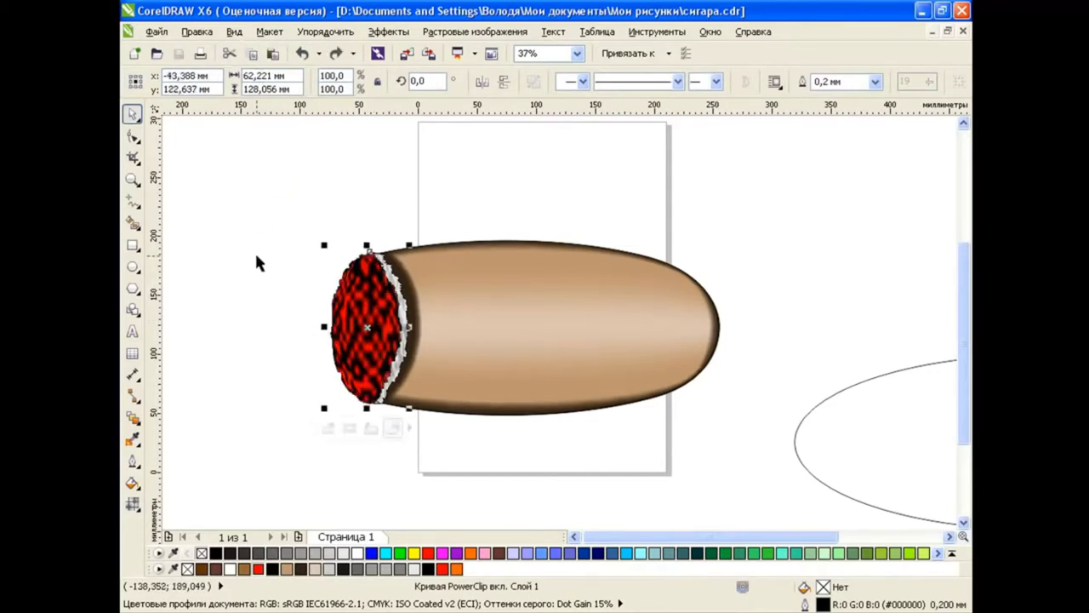
{"action": "left_click", "coordinate": [252, 52]}
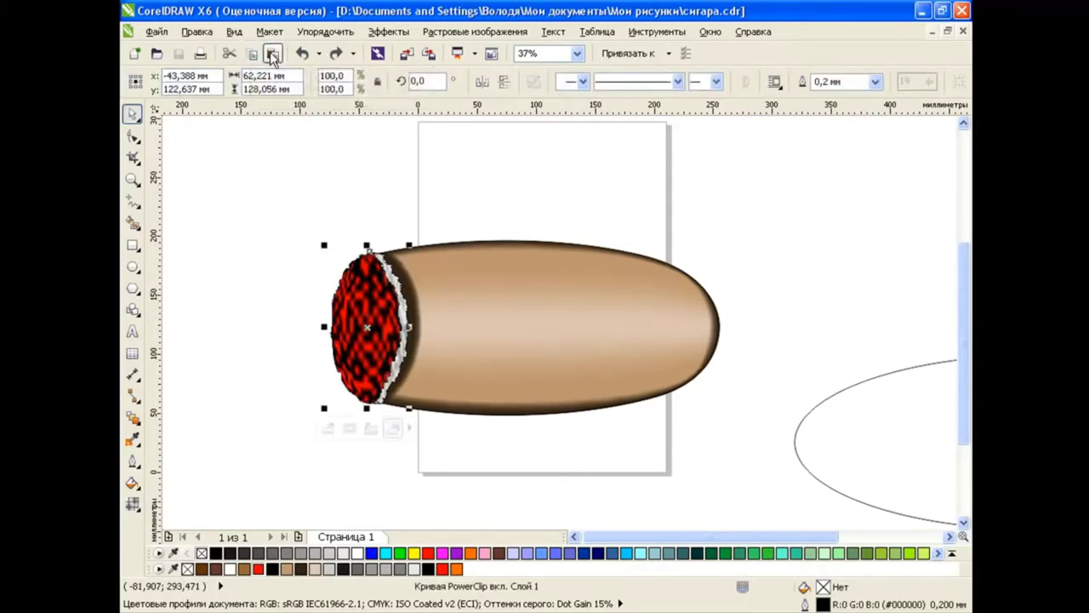
{"action": "left_click", "coordinate": [388, 32]}
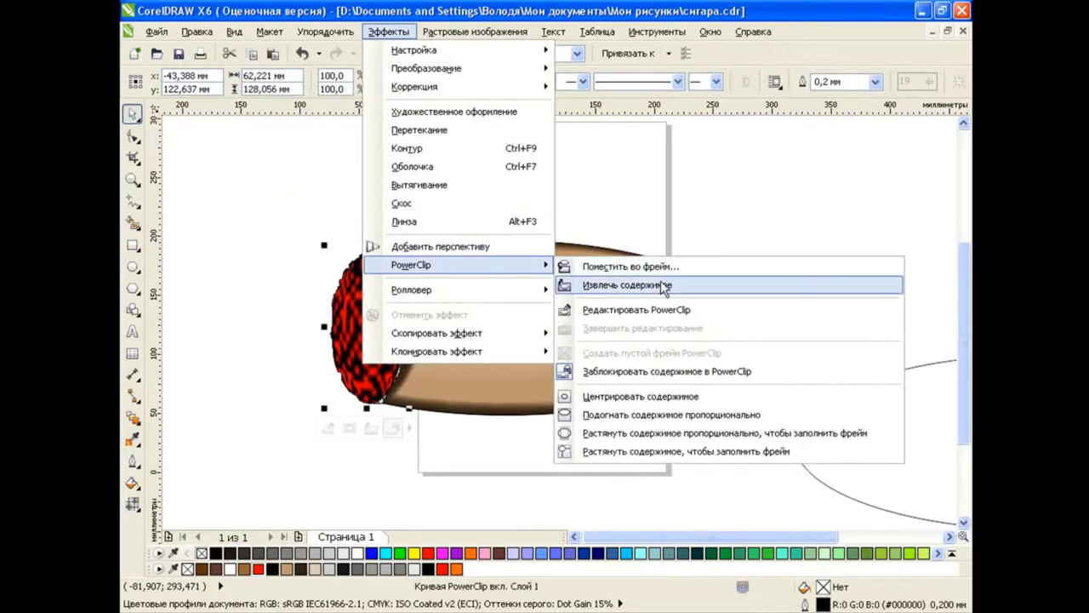
{"action": "left_click", "coordinate": [644, 280]}
{"action": "left_click_drag", "start_coordinate": [393, 277], "coordinate": [299, 202]}
{"action": "key", "text": "Delete"}
Try a solid blue fill on the ember tip, then undo it.
{"action": "left_click", "coordinate": [367, 324]}
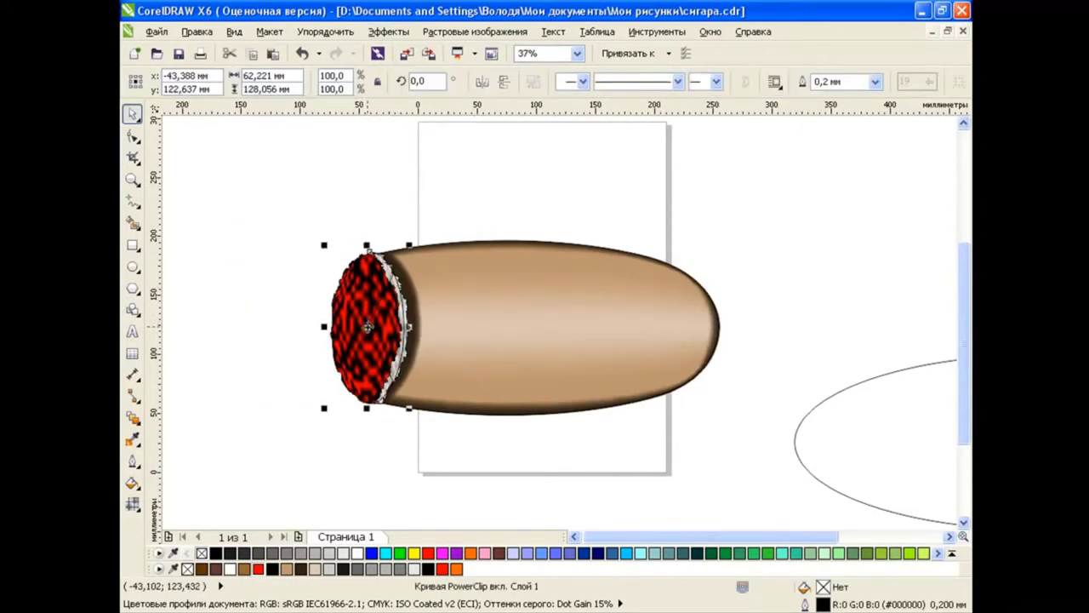
{"action": "left_click", "coordinate": [371, 553]}
{"action": "left_click", "coordinate": [302, 53]}
{"action": "left_click", "coordinate": [131, 483]}
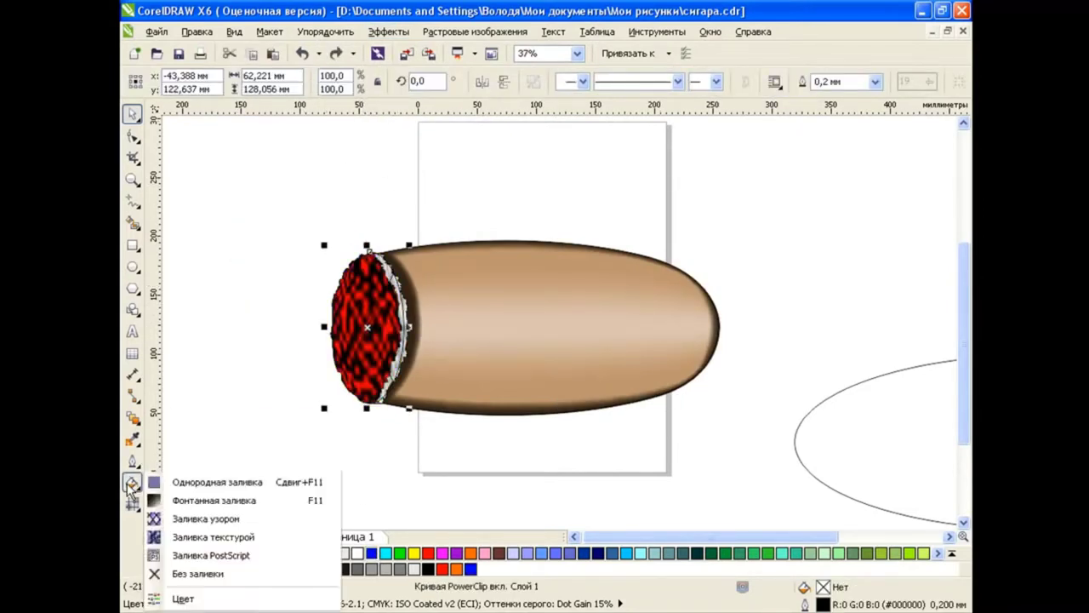
Apply the Lava texture fill to the ragged ember tip.
{"action": "left_click", "coordinate": [240, 537]}
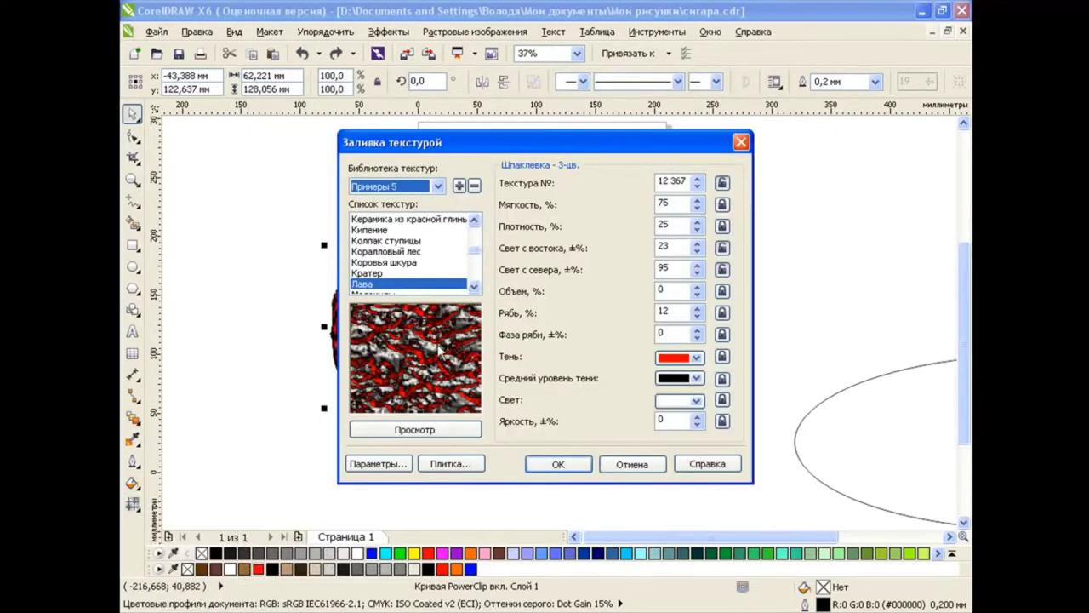
{"action": "left_click", "coordinate": [547, 467]}
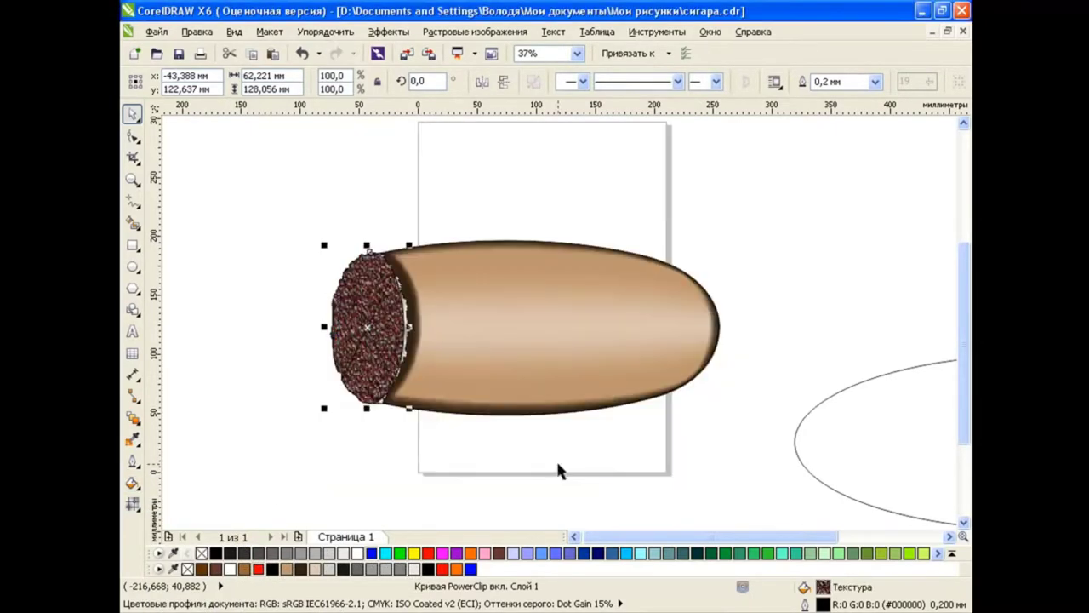
{"action": "left_click", "coordinate": [132, 482]}
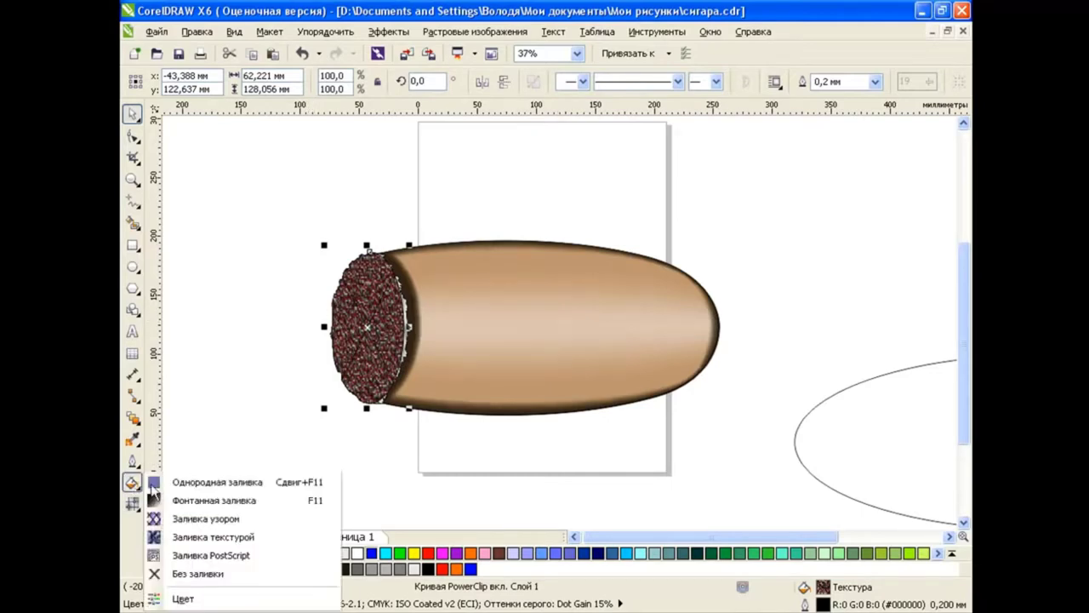
{"action": "left_click", "coordinate": [204, 531]}
{"action": "left_click", "coordinate": [558, 464]}
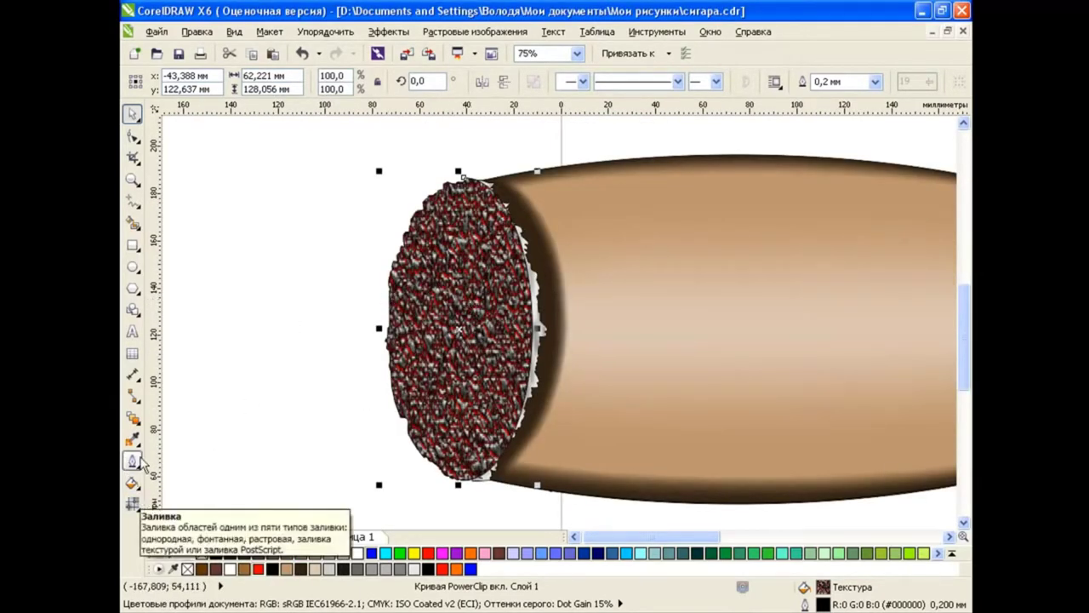
Give the lava-textured ember tip Uniform transparency of about 67.
{"action": "left_click", "coordinate": [132, 418]}
{"action": "left_click", "coordinate": [178, 532]}
{"action": "left_click", "coordinate": [234, 82]}
{"action": "left_click", "coordinate": [225, 105]}
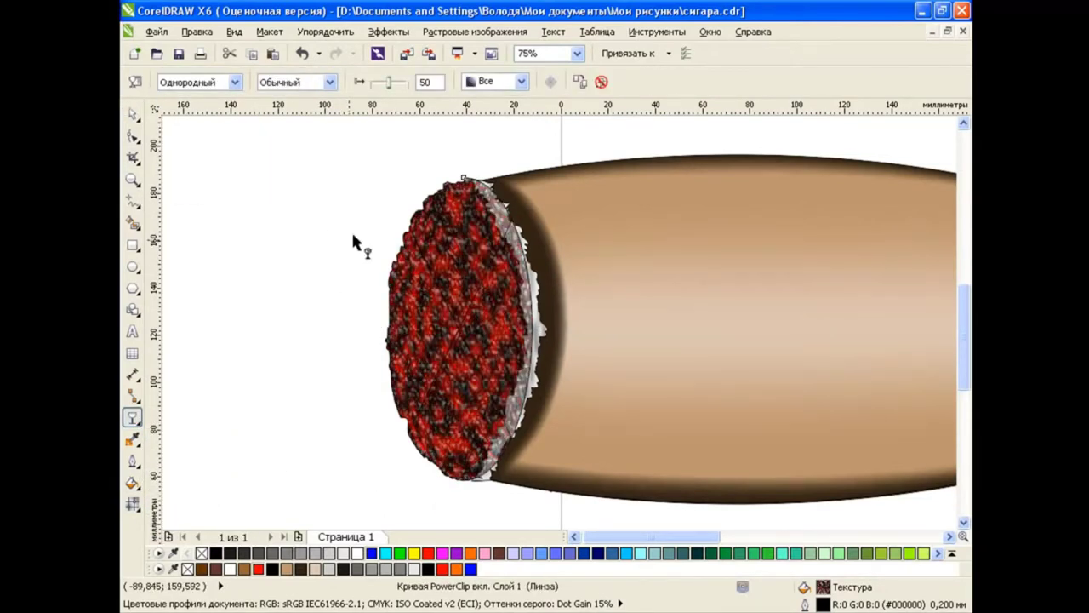
{"action": "left_click_drag", "start_coordinate": [388, 82], "coordinate": [396, 83]}
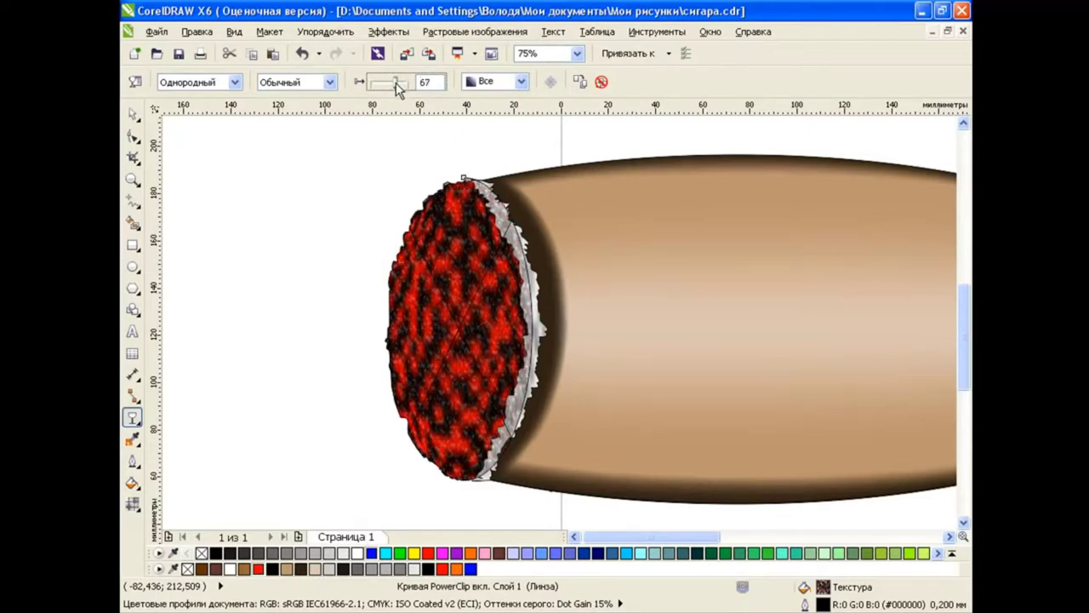
{"action": "key", "text": "space"}
{"action": "left_click", "coordinate": [250, 240]}
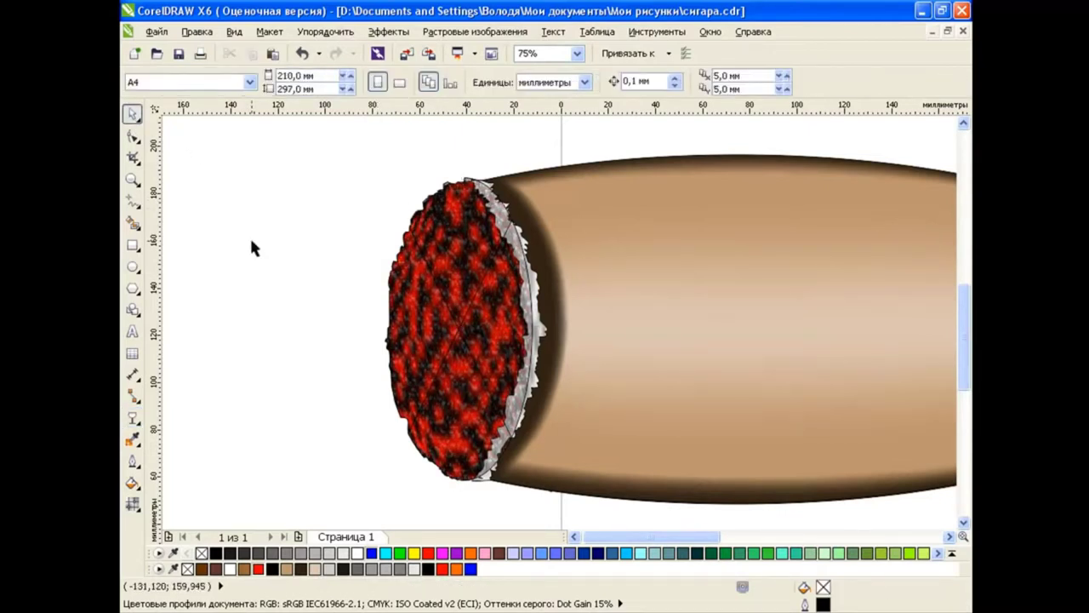
Dismiss the document defaults prompt, then test moving the translucent lens off the tip and undo.
{"action": "left_click", "coordinate": [201, 553]}
{"action": "left_click", "coordinate": [587, 428]}
{"action": "left_click", "coordinate": [442, 383]}
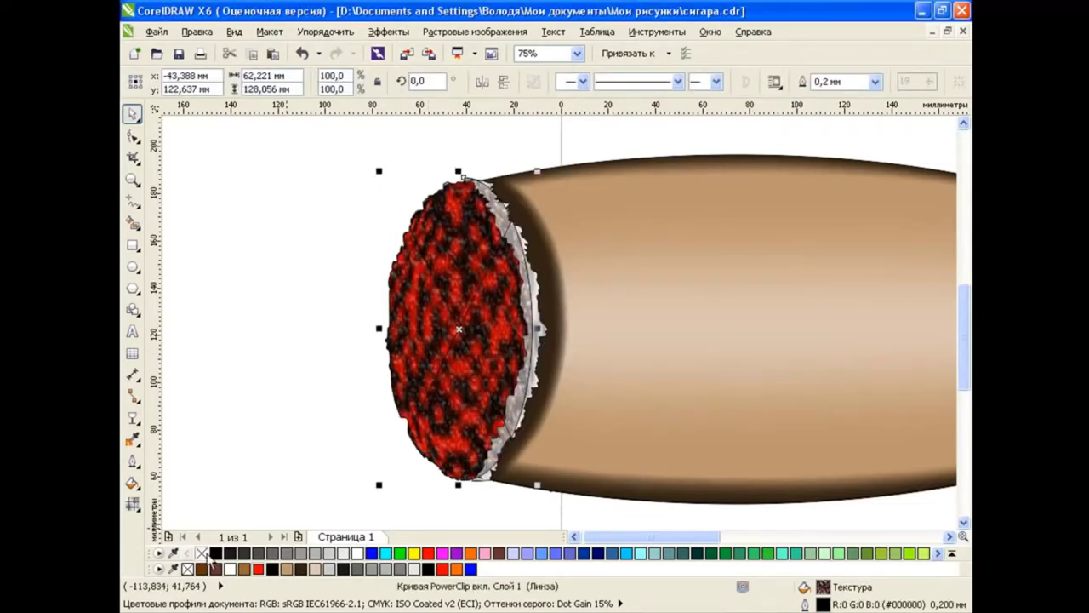
{"action": "left_click", "coordinate": [274, 338]}
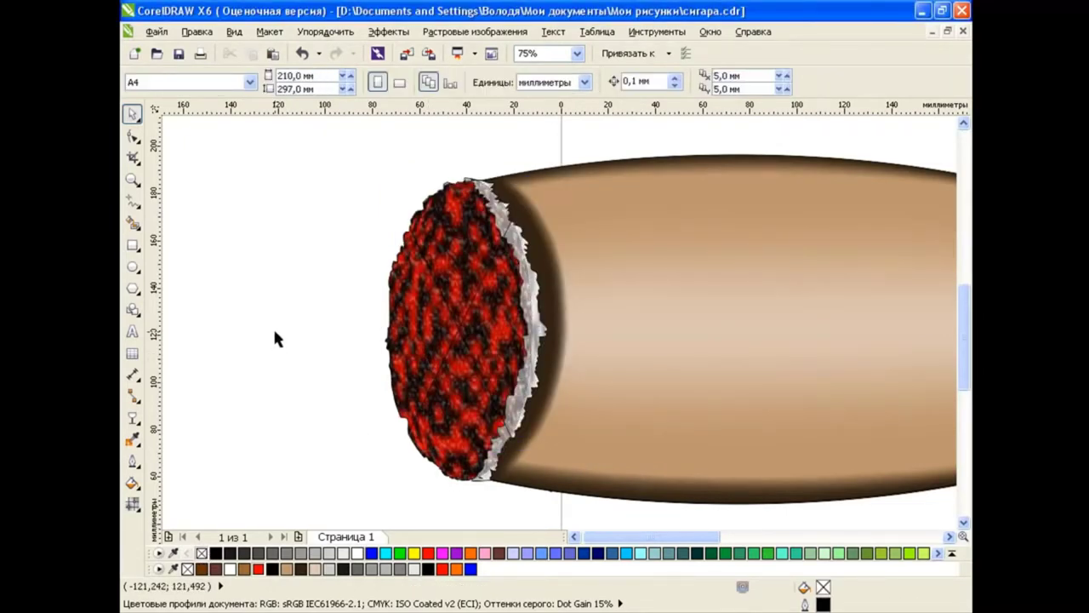
{"action": "left_click_drag", "start_coordinate": [508, 245], "coordinate": [323, 298]}
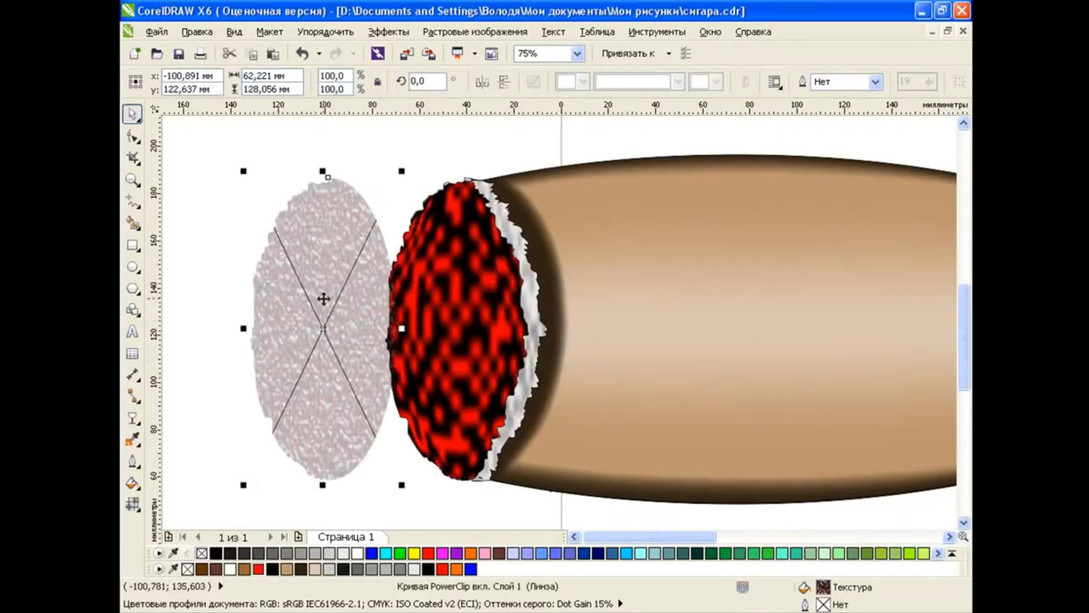
{"action": "left_click", "coordinate": [302, 53]}
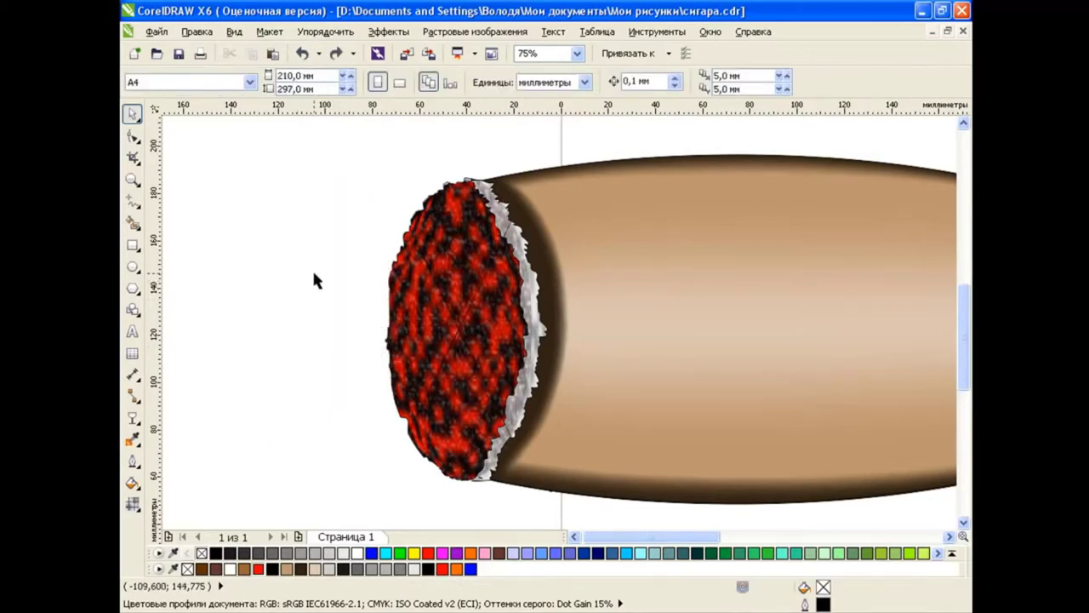
{"action": "left_click", "coordinate": [470, 300]}
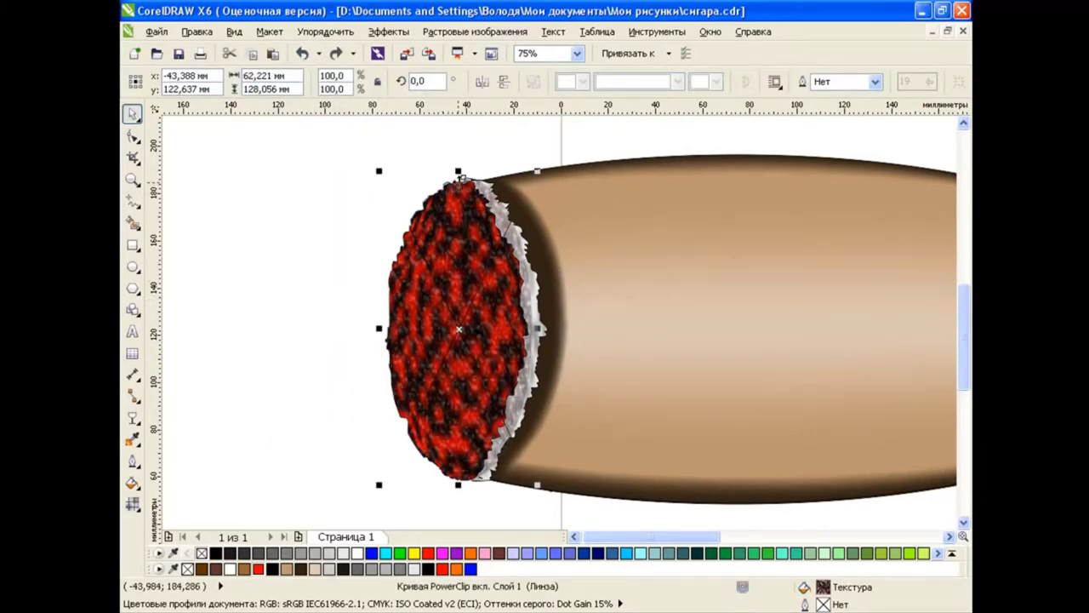
Extract the contents from the ember tip's PowerClip container.
{"action": "right_click", "coordinate": [459, 310]}
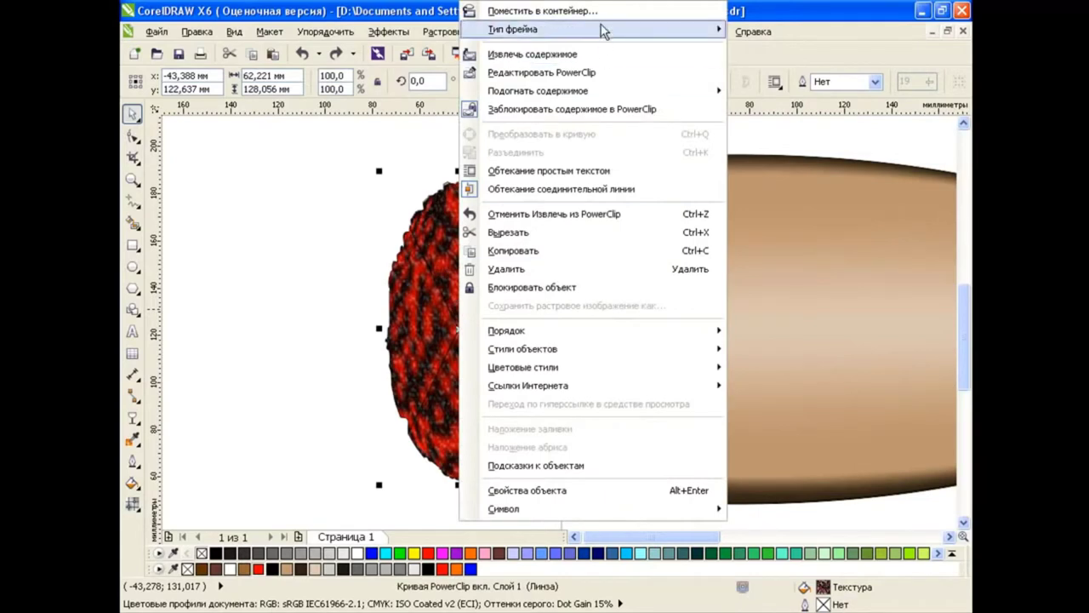
{"action": "mouse_move", "coordinate": [514, 28]}
{"action": "left_click", "coordinate": [380, 273]}
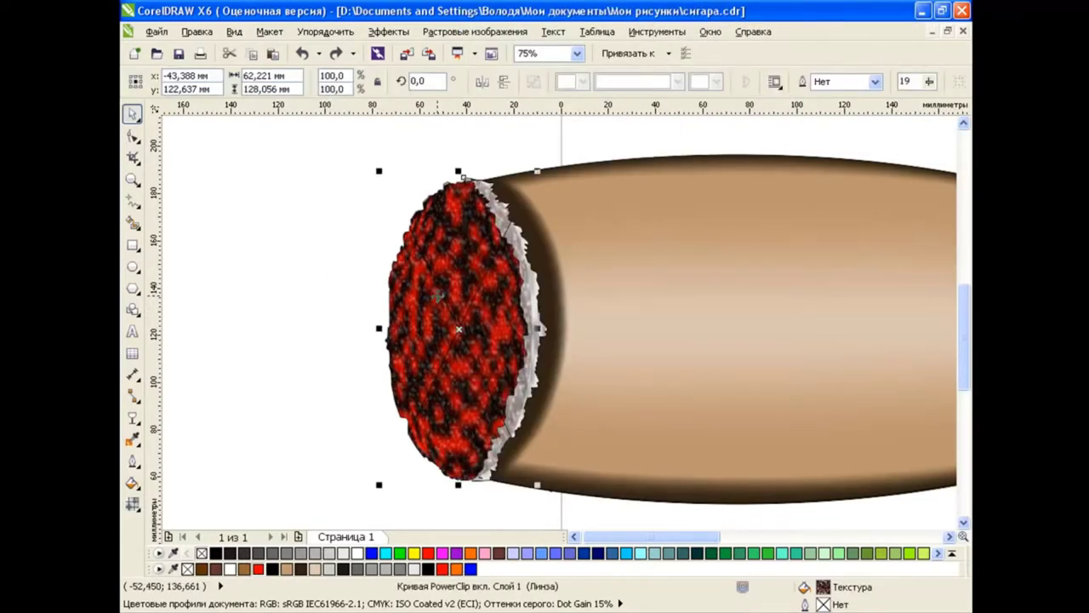
{"action": "right_click", "coordinate": [437, 290]}
{"action": "left_click", "coordinate": [511, 53]}
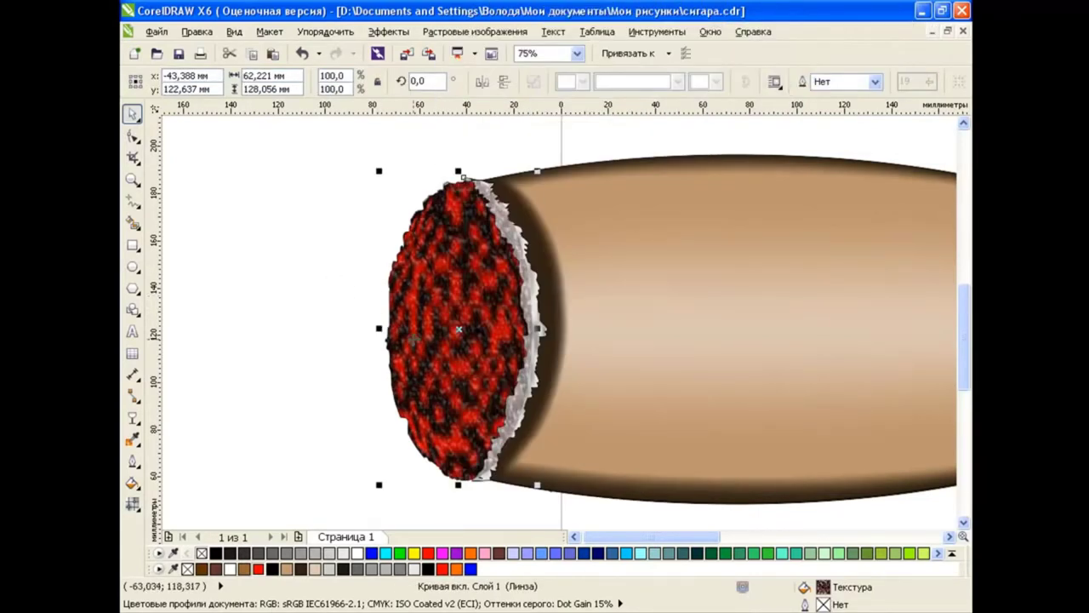
Test moving the grey lens shape, undo and redo, then select the cigar body.
{"action": "left_click", "coordinate": [243, 267]}
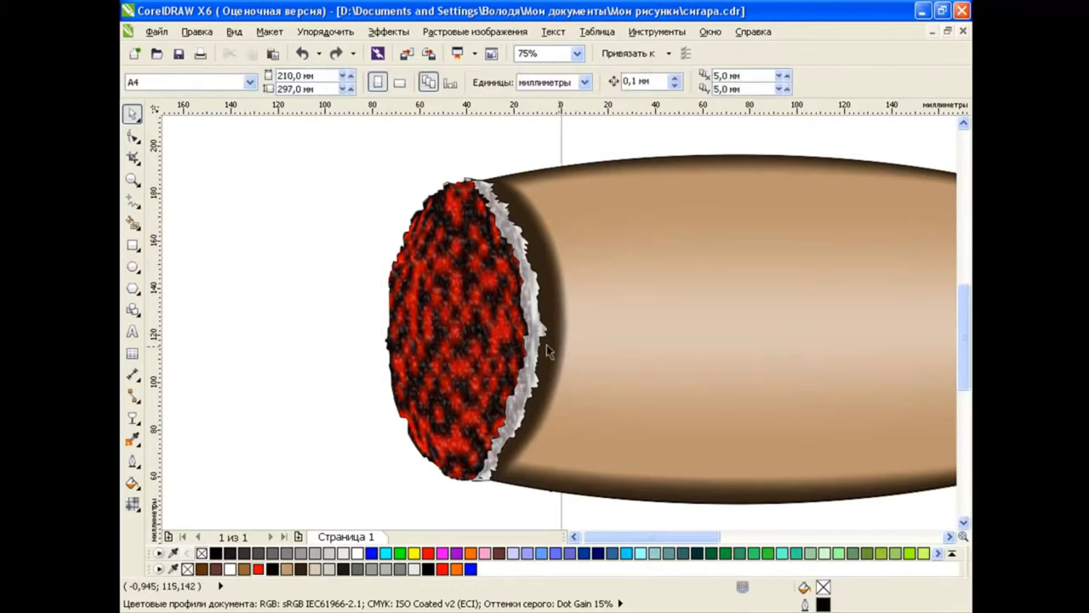
{"action": "left_click", "coordinate": [545, 345]}
{"action": "left_click", "coordinate": [294, 372]}
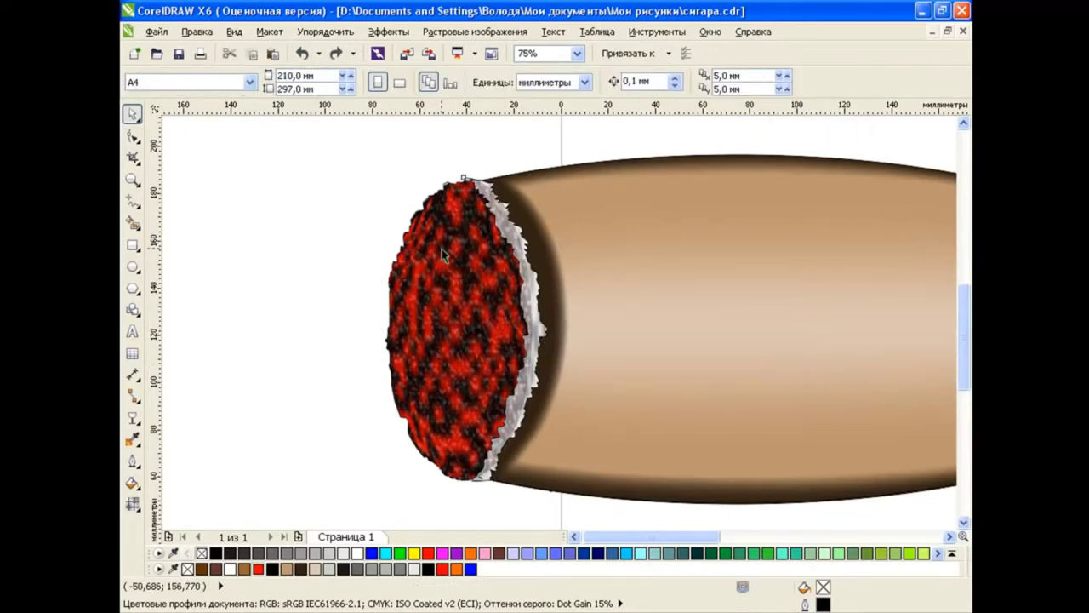
{"action": "left_click_drag", "start_coordinate": [442, 248], "coordinate": [324, 249]}
{"action": "left_click", "coordinate": [302, 52]}
{"action": "key", "text": "ctrl+z"}
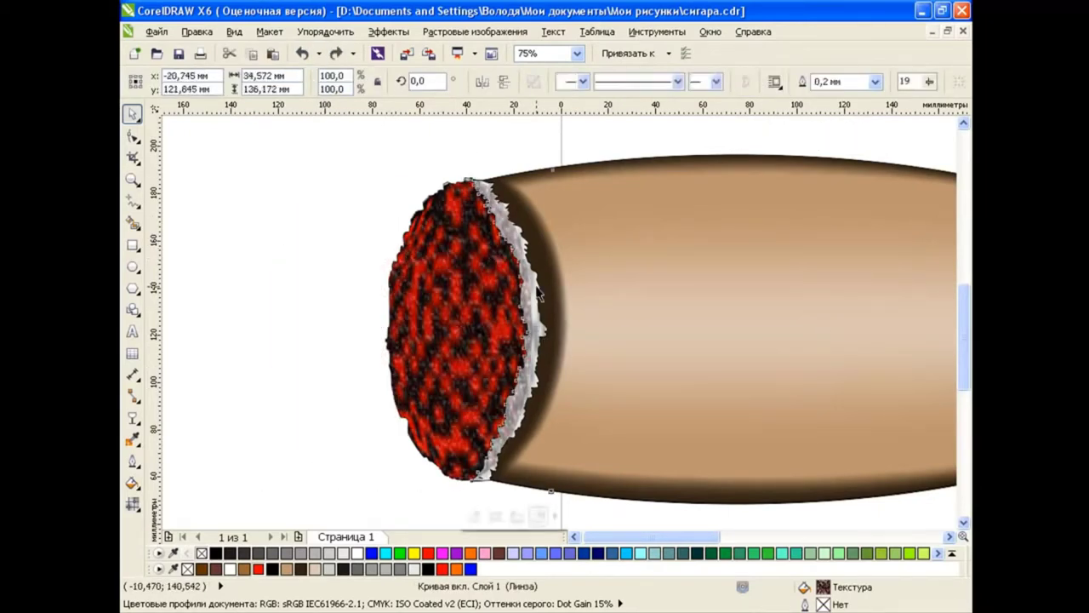
{"action": "key", "text": "ctrl+shift+z"}
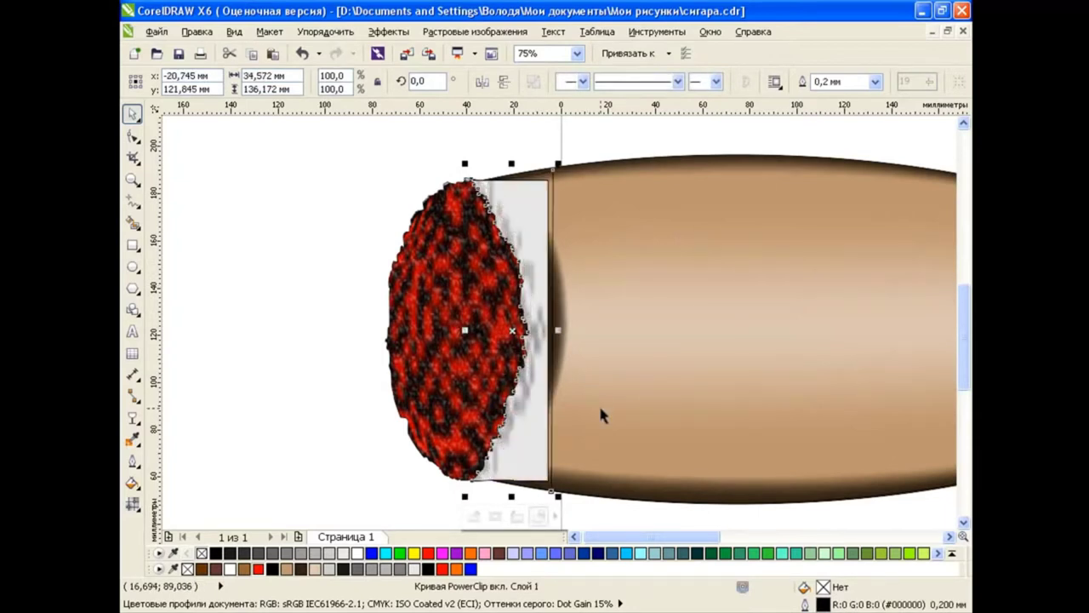
{"action": "left_click", "coordinate": [703, 288]}
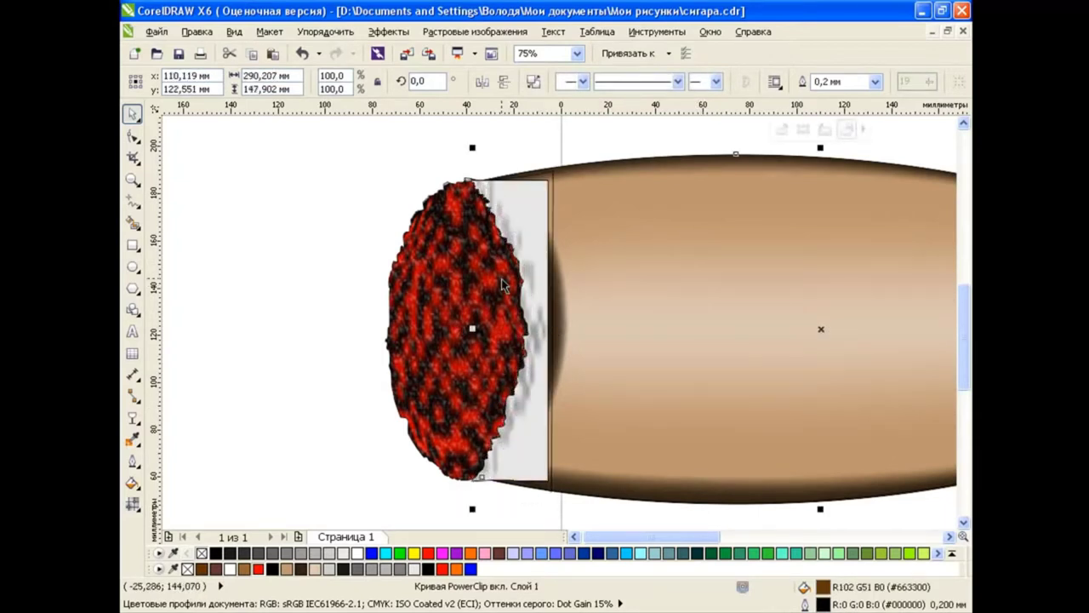
Select the PowerClip curves in the Object Manager and undo to restore the ragged grey ash rim.
{"action": "left_click", "coordinate": [657, 32]}
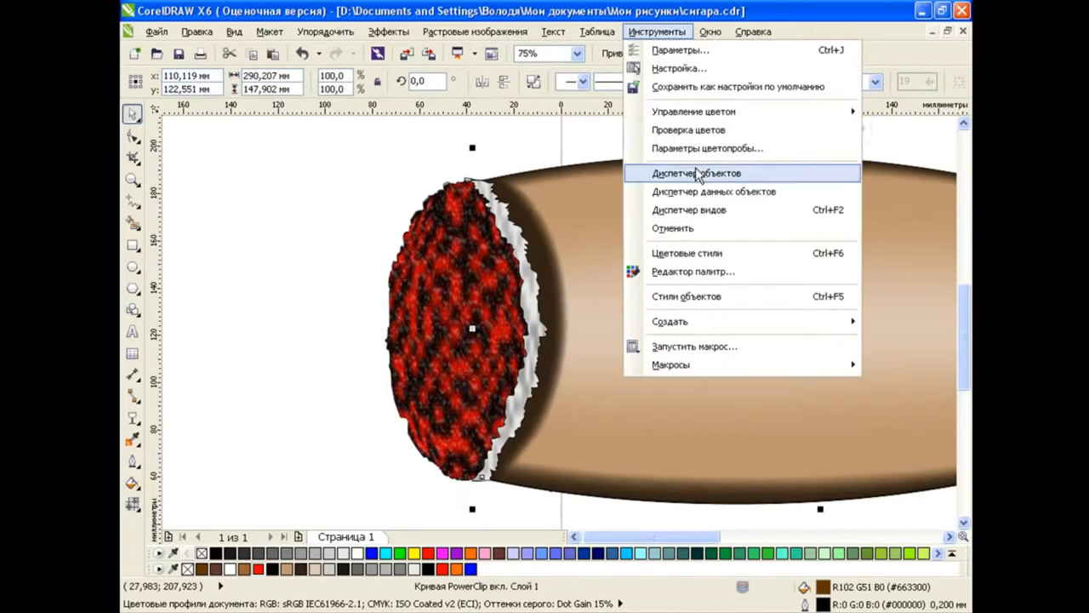
{"action": "left_click", "coordinate": [698, 172]}
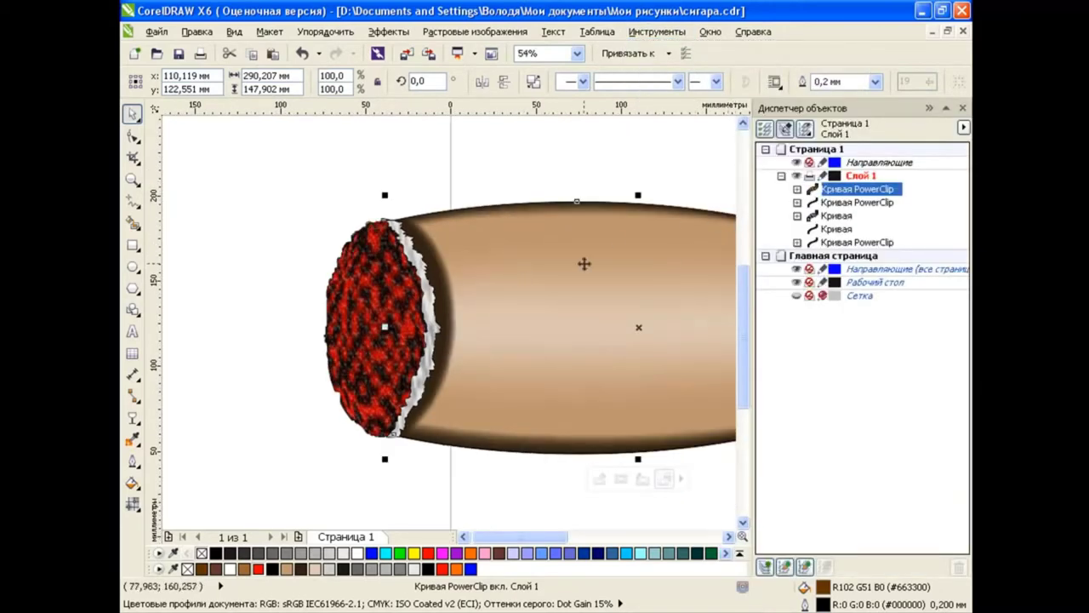
{"action": "left_click", "coordinate": [844, 204]}
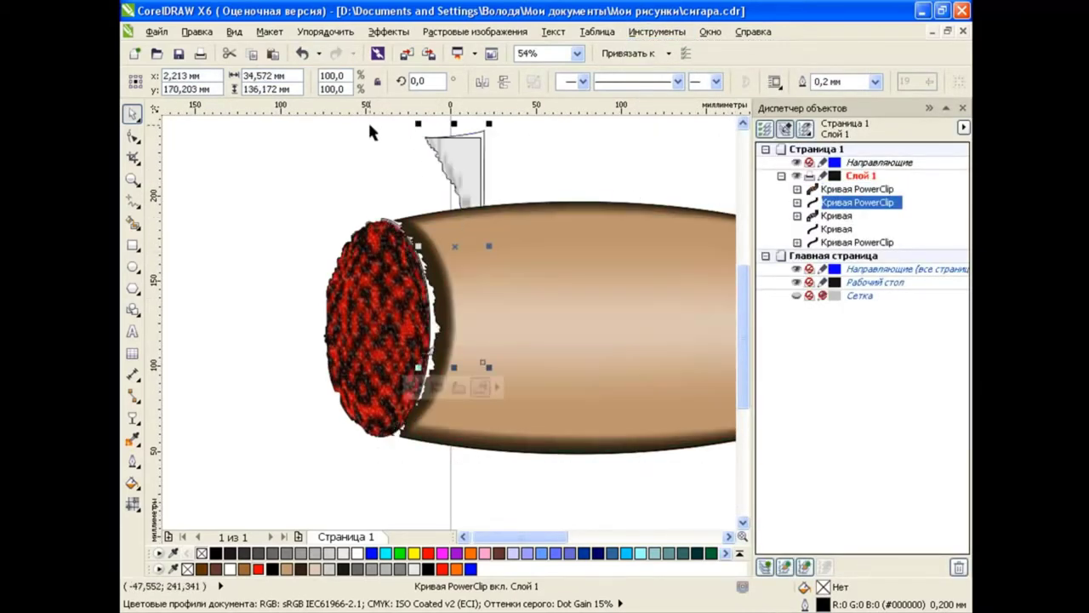
{"action": "left_click", "coordinate": [302, 52]}
{"action": "left_click", "coordinate": [836, 215]}
{"action": "left_click", "coordinate": [857, 242]}
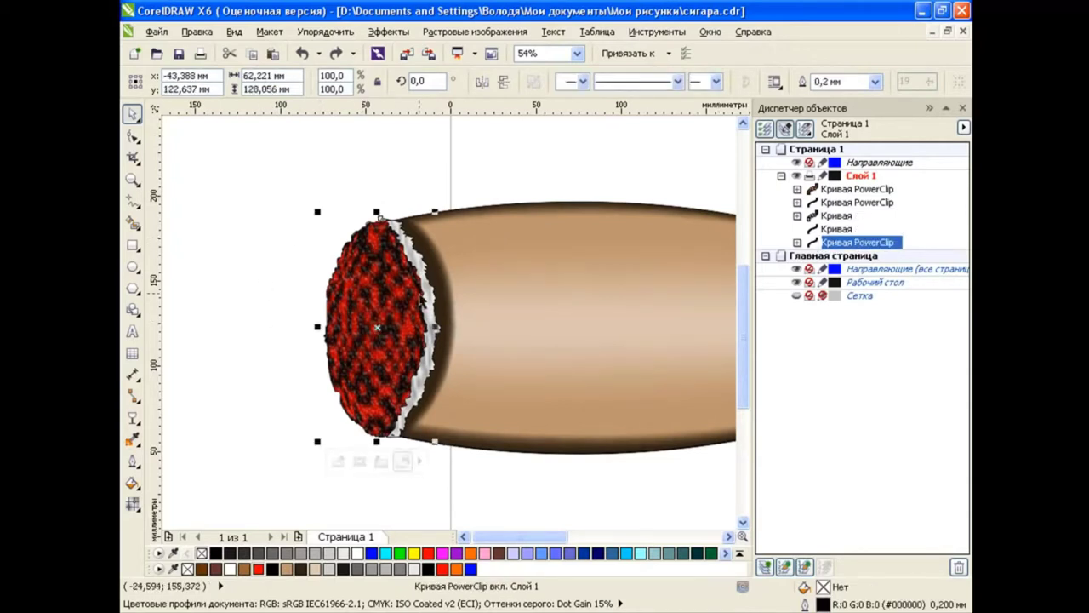
{"action": "left_click", "coordinate": [451, 505]}
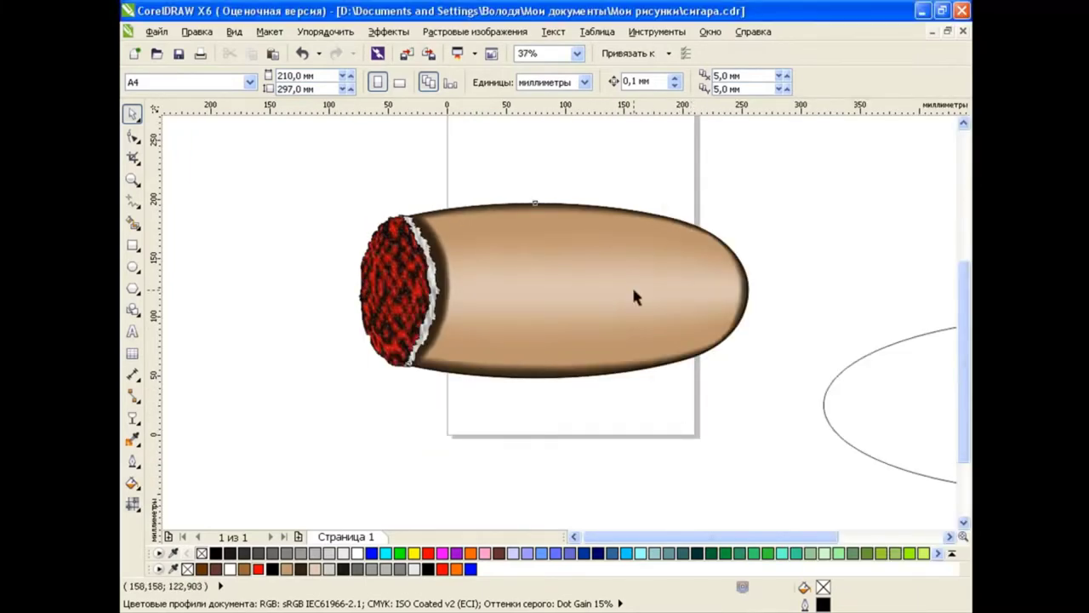
Test moving the cigar body upward, then undo the move.
{"action": "left_click_drag", "start_coordinate": [634, 296], "coordinate": [639, 226]}
{"action": "left_click", "coordinate": [302, 53]}
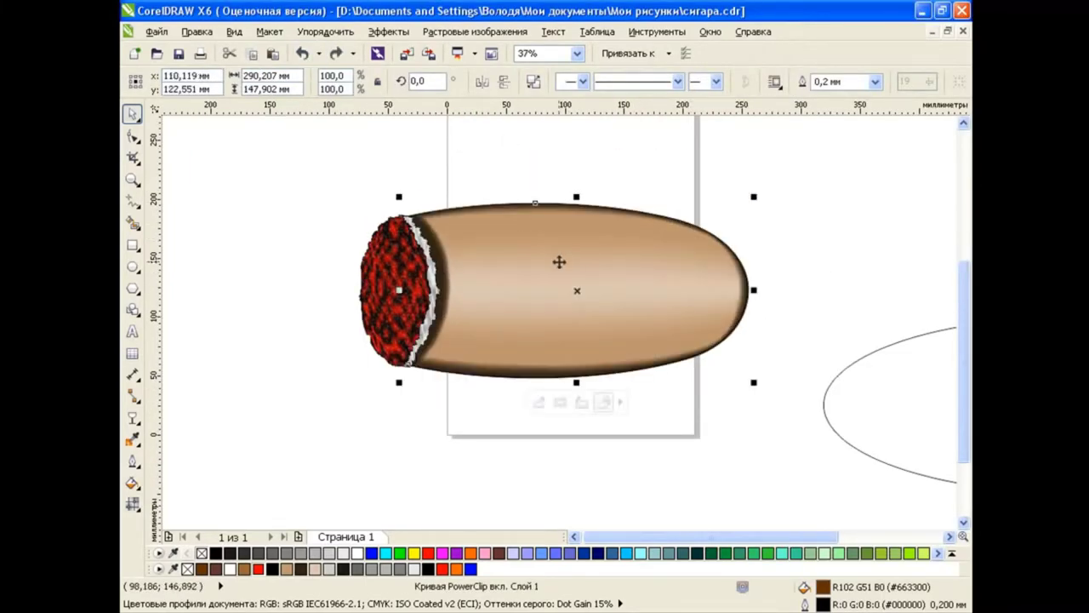
{"action": "left_click", "coordinate": [336, 53]}
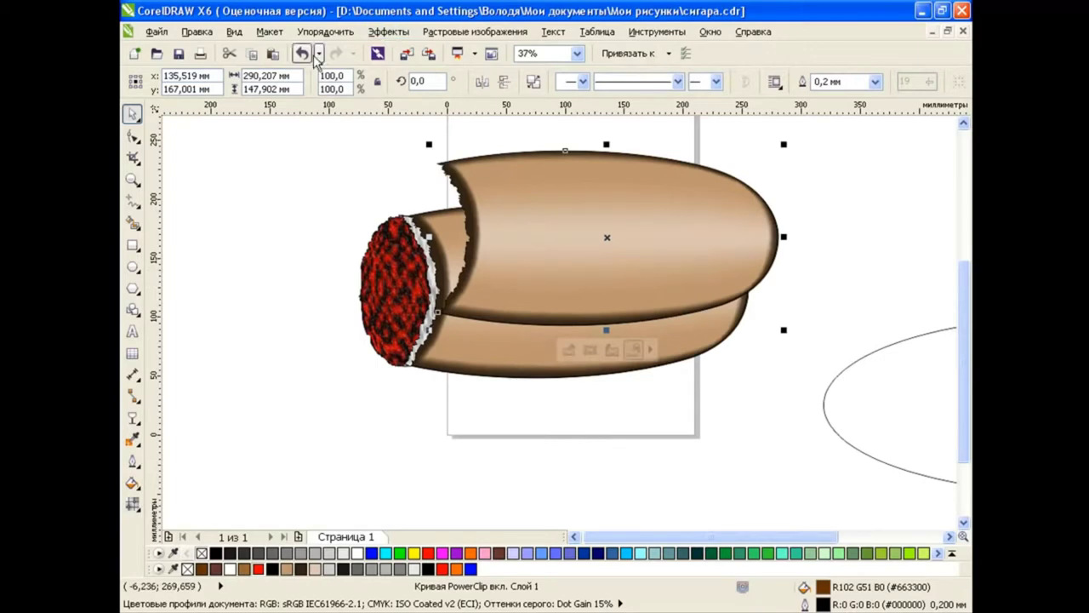
{"action": "left_click", "coordinate": [303, 52]}
Extract the mesh-shaded body from the cigar PowerClip and delete it.
{"action": "left_click", "coordinate": [389, 32]}
{"action": "left_click", "coordinate": [681, 282]}
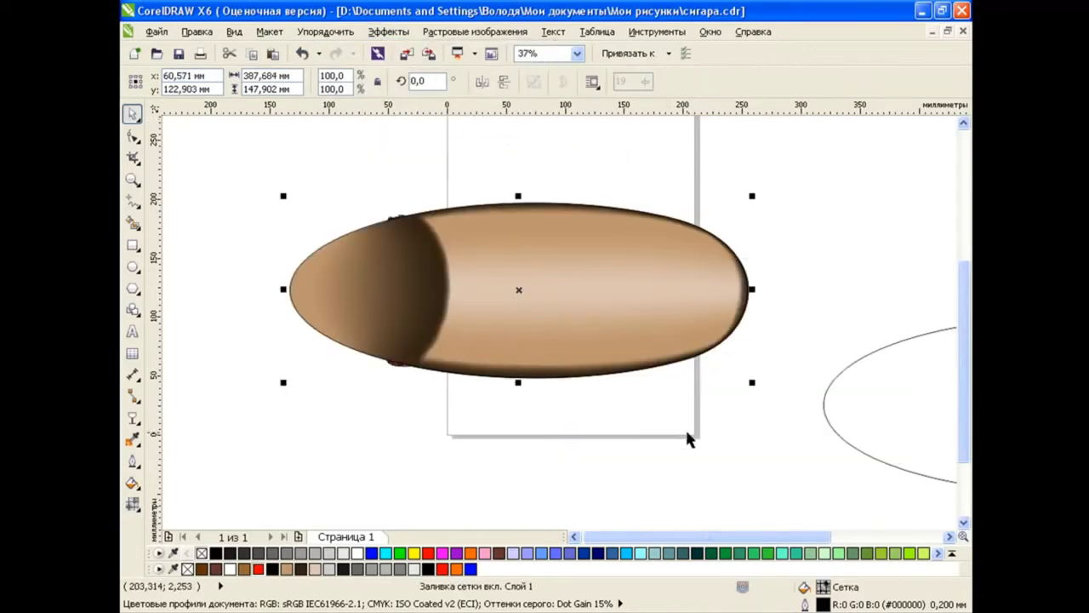
{"action": "key", "text": "Delete"}
{"action": "left_click", "coordinate": [596, 358]}
{"action": "right_click", "coordinate": [568, 281]}
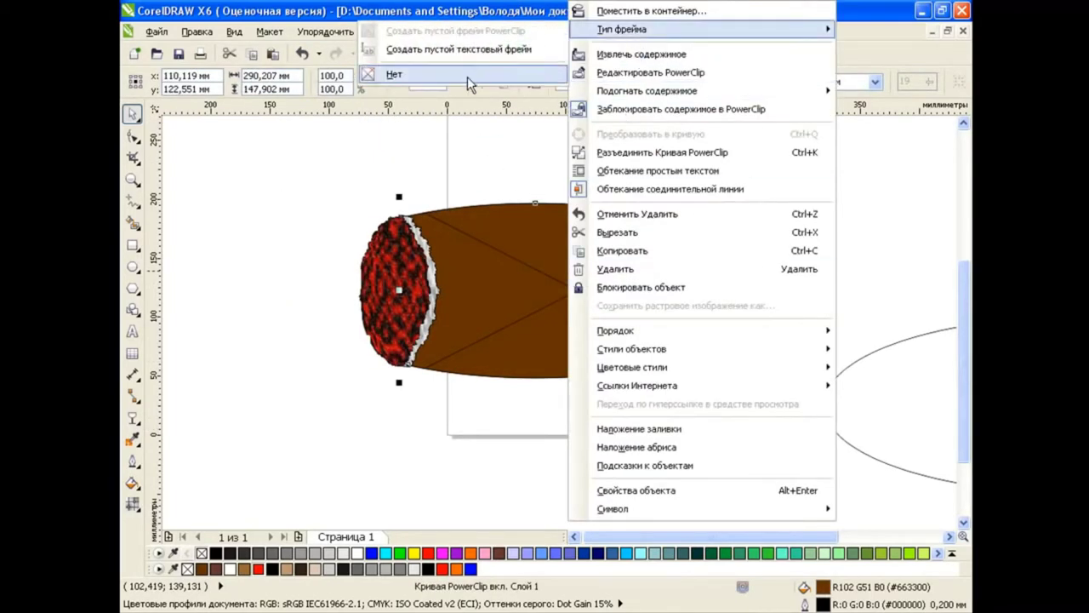
Choose the Минерал.Дымчат. 2-цветный texture from the Стили library in Texture Fill.
{"action": "left_click", "coordinate": [471, 82]}
{"action": "left_click", "coordinate": [133, 483]}
{"action": "left_click", "coordinate": [246, 541]}
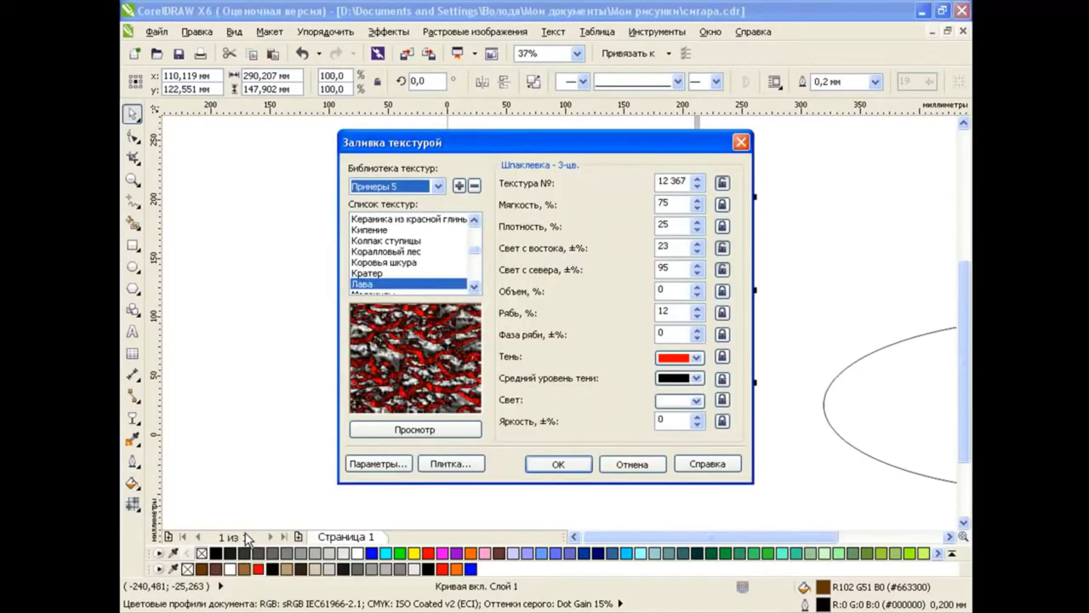
{"action": "left_click", "coordinate": [459, 186]}
{"action": "left_click", "coordinate": [438, 187]}
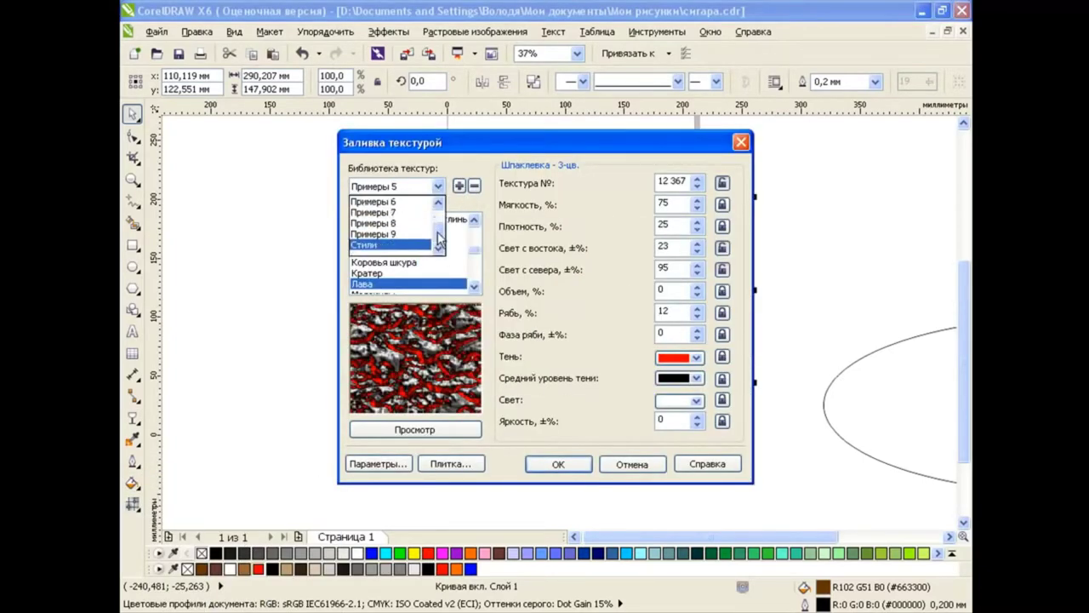
{"action": "left_click", "coordinate": [406, 250]}
{"action": "left_click_drag", "start_coordinate": [474, 281], "coordinate": [475, 255]}
{"action": "left_click", "coordinate": [464, 263]}
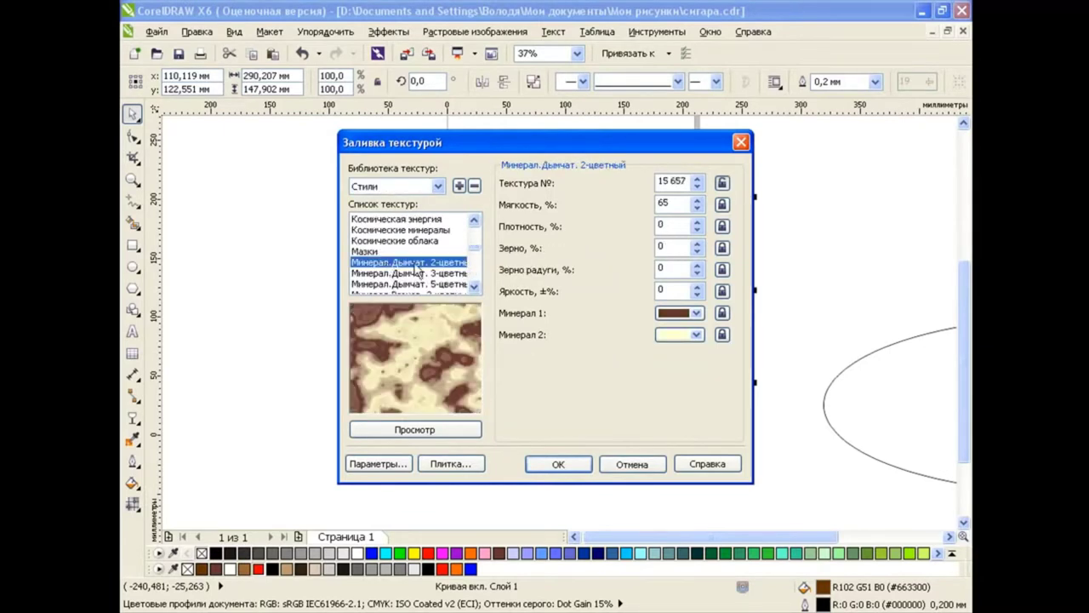
Set Mineral 2 to golden orange, preview, and apply the texture to the cigar.
{"action": "left_click", "coordinate": [696, 335]}
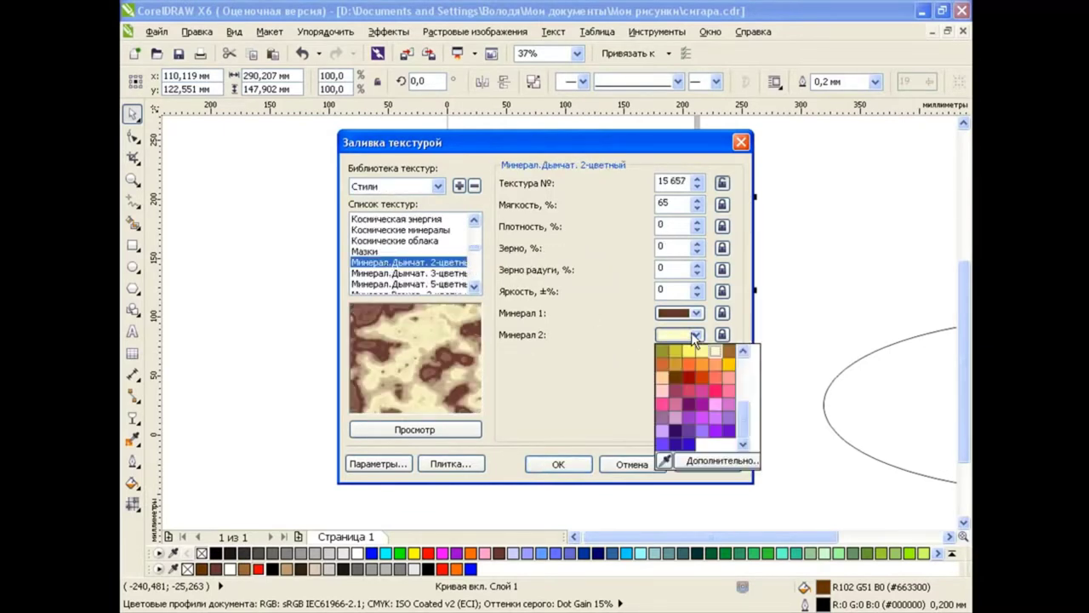
{"action": "left_click", "coordinate": [678, 382]}
{"action": "left_click", "coordinate": [456, 425]}
{"action": "left_click", "coordinate": [696, 336]}
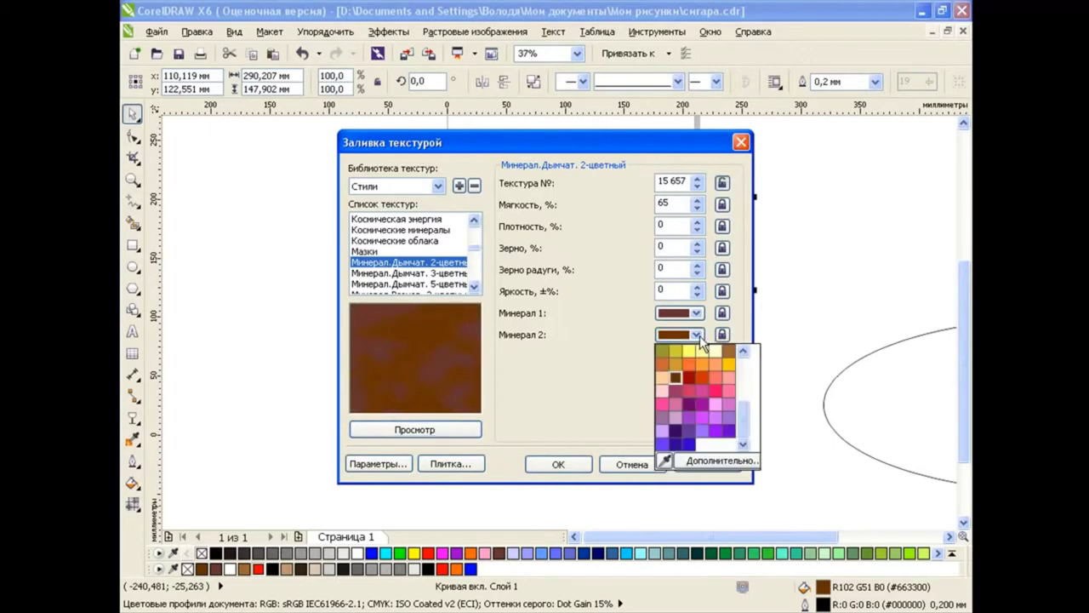
{"action": "left_click", "coordinate": [677, 366]}
{"action": "left_click", "coordinate": [414, 429]}
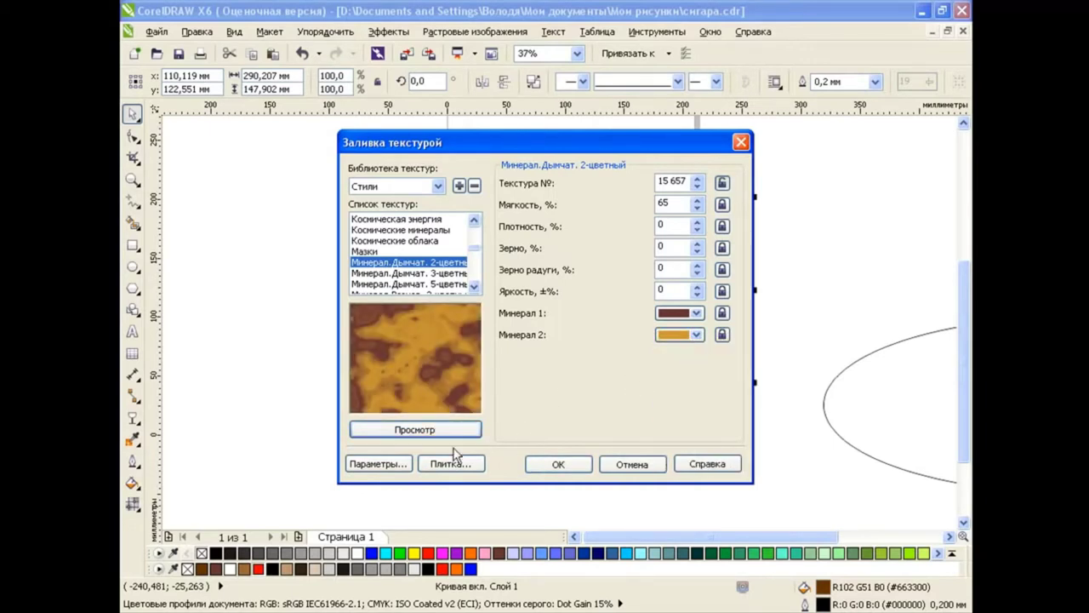
{"action": "left_click", "coordinate": [558, 464]}
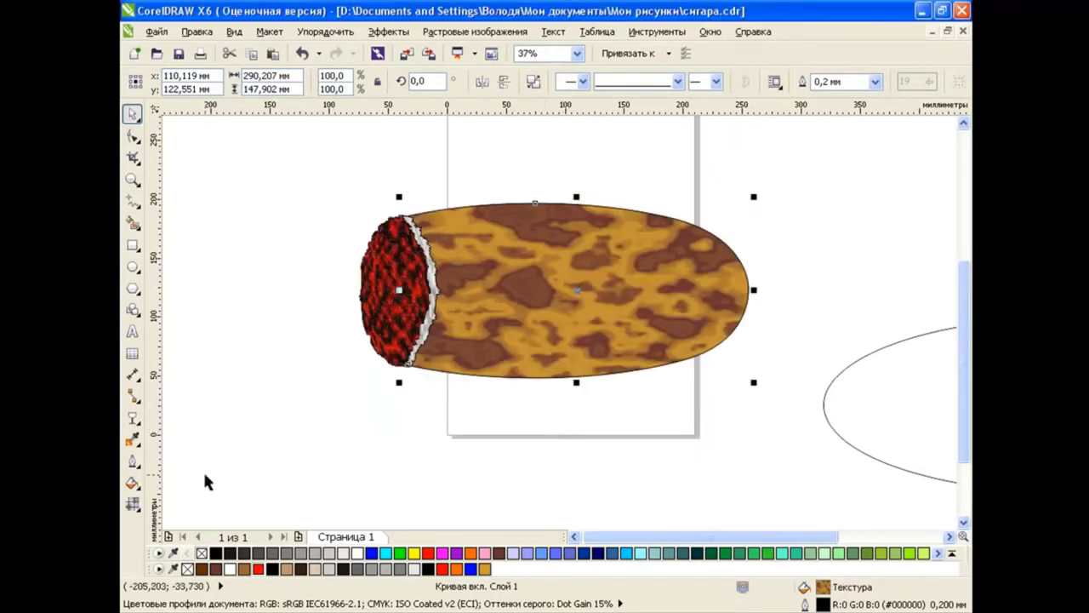
Switch to the Transparency tool and open its transparency type choices.
{"action": "left_click", "coordinate": [132, 417]}
{"action": "left_click", "coordinate": [196, 530]}
{"action": "left_click", "coordinate": [234, 82]}
Apply Uniform transparency to the texture overlay and raise it to about 91.
{"action": "left_click", "coordinate": [224, 110]}
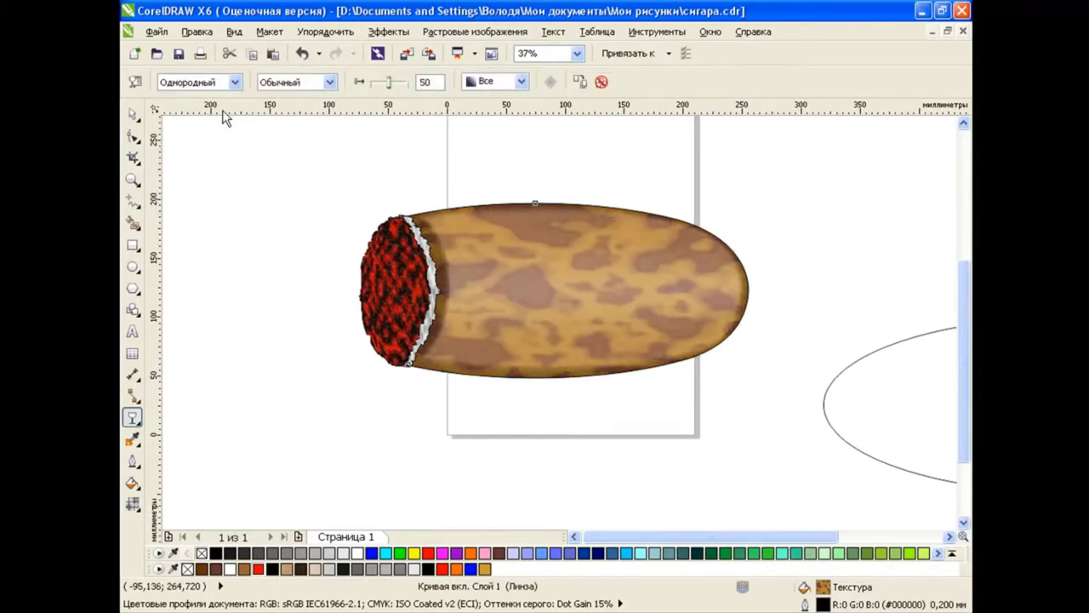
{"action": "left_click_drag", "start_coordinate": [389, 84], "coordinate": [408, 93]}
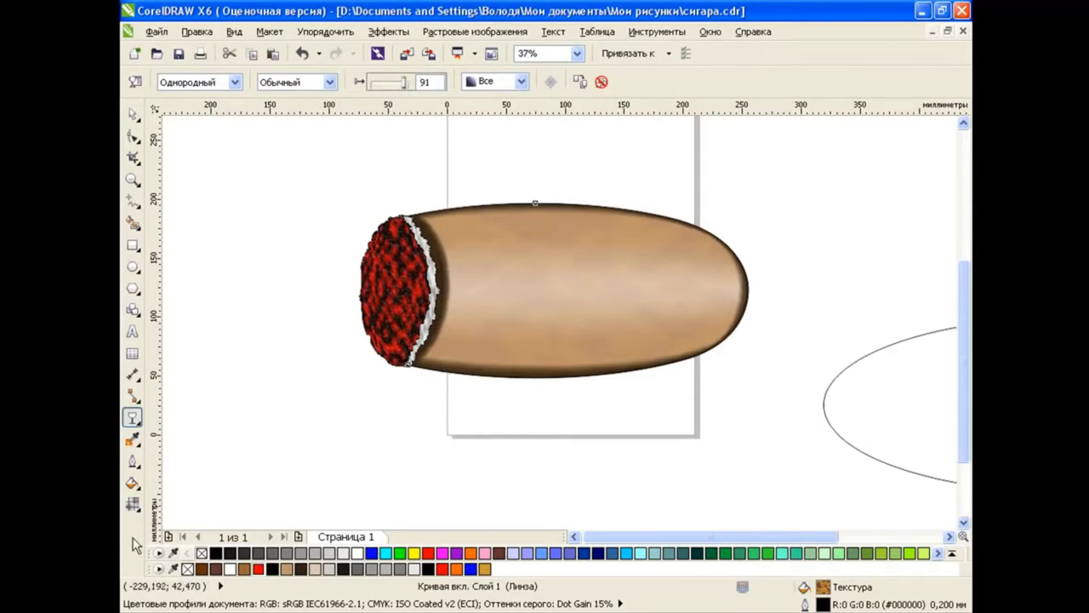
Shift, shrink and tilt the cigar body's texture tile so it stretches along its length.
{"action": "left_click", "coordinate": [133, 504]}
{"action": "left_click_drag", "start_coordinate": [744, 291], "coordinate": [672, 290]}
{"action": "left_click_drag", "start_coordinate": [576, 203], "coordinate": [577, 248]}
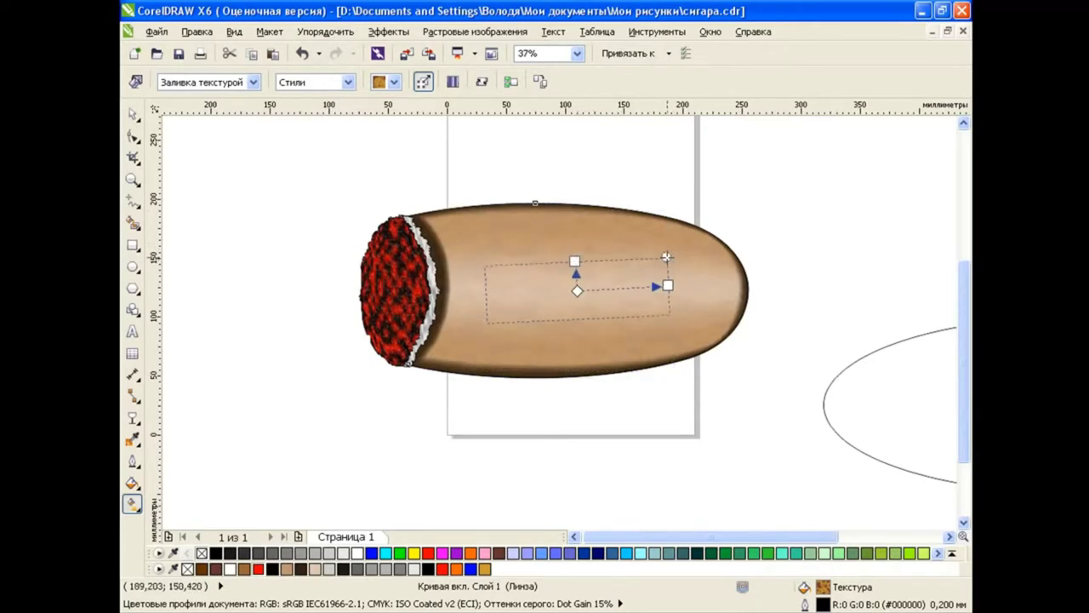
{"action": "mouse_move", "coordinate": [672, 291]}
{"action": "left_mouse_down"}
{"action": "mouse_move", "coordinate": [640, 280]}
{"action": "mouse_move", "coordinate": [656, 256]}
{"action": "mouse_move", "coordinate": [720, 265]}
{"action": "left_mouse_up"}
{"action": "left_click", "coordinate": [640, 281]}
{"action": "left_click_drag", "start_coordinate": [576, 265], "coordinate": [577, 242]}
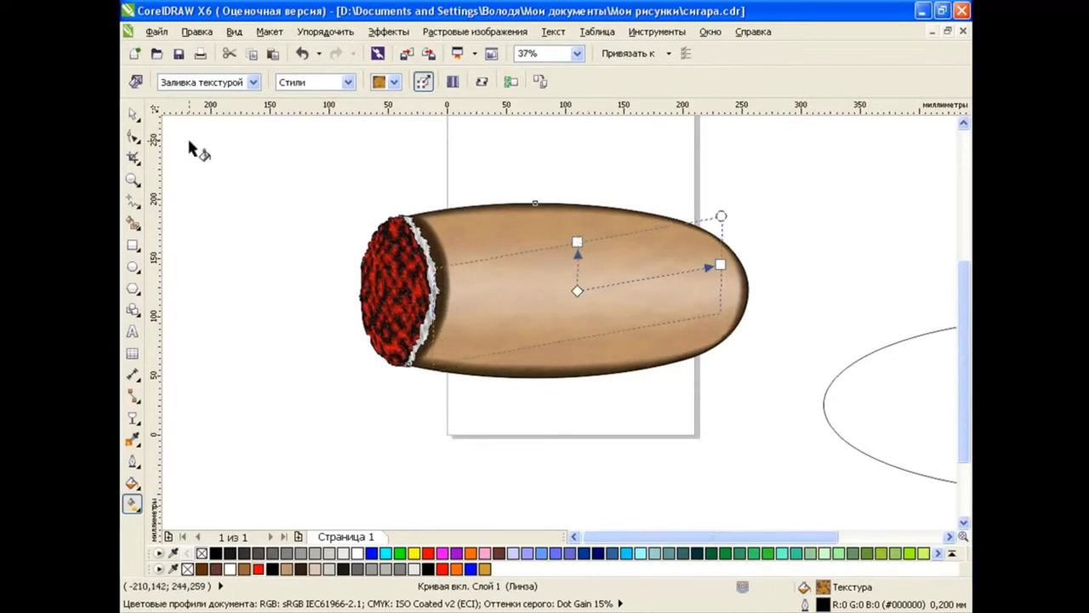
{"action": "key", "text": "space"}
{"action": "left_click", "coordinate": [242, 274]}
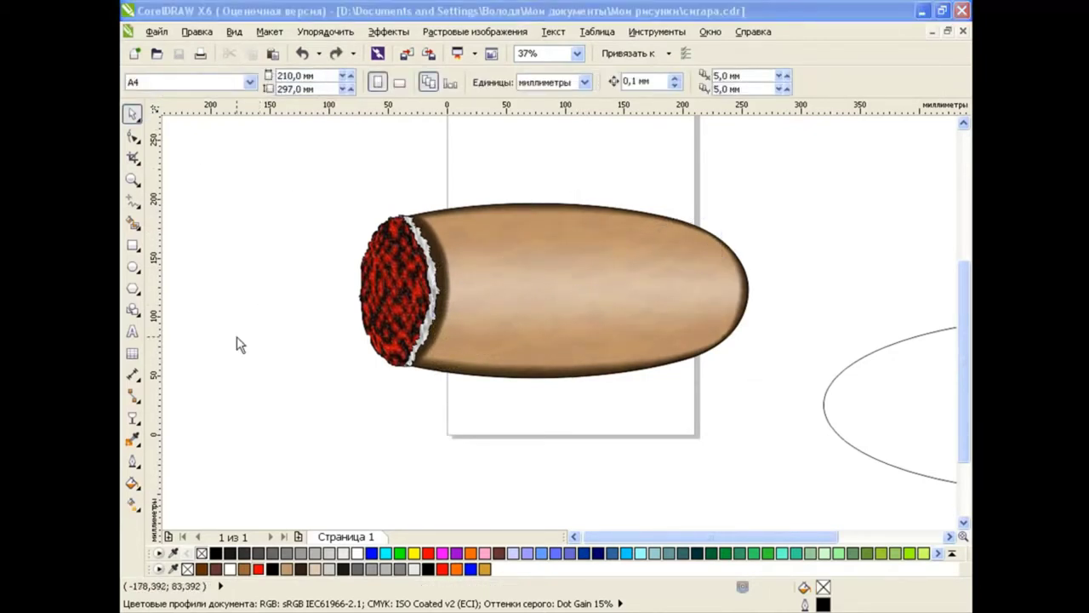
Delete the stray ellipse on the right of the page.
{"action": "left_click", "coordinate": [905, 401]}
{"action": "key", "text": "e"}
{"action": "key", "text": "Delete"}
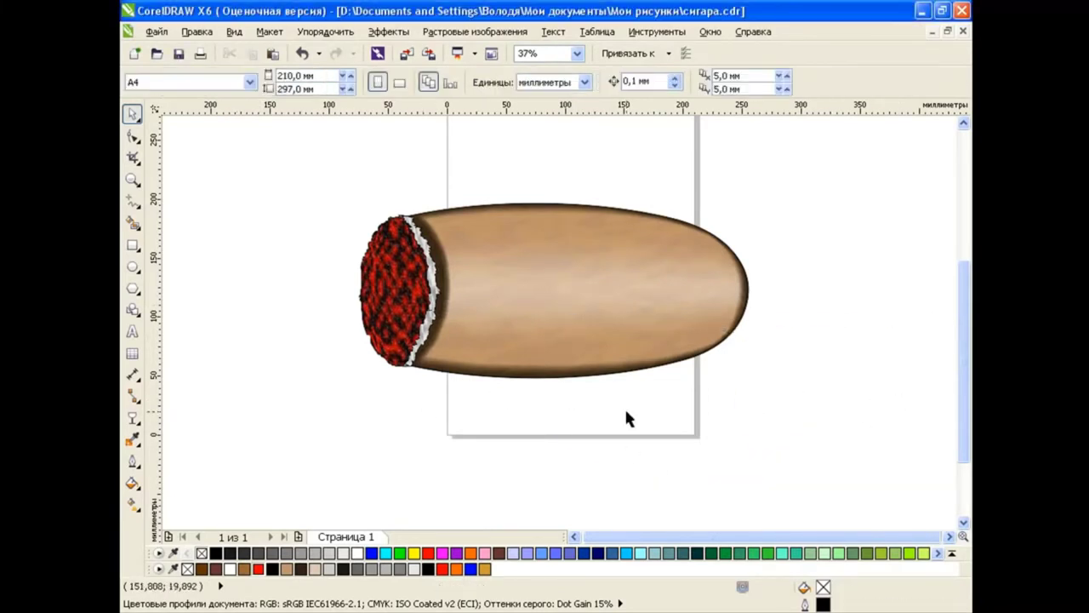
Draw a large ellipse across the cigar and an offset copy, then Smart Fill their gap pink (#CC3366).
{"action": "key", "text": "F7"}
{"action": "left_click_drag", "start_coordinate": [352, 167], "coordinate": [575, 506]}
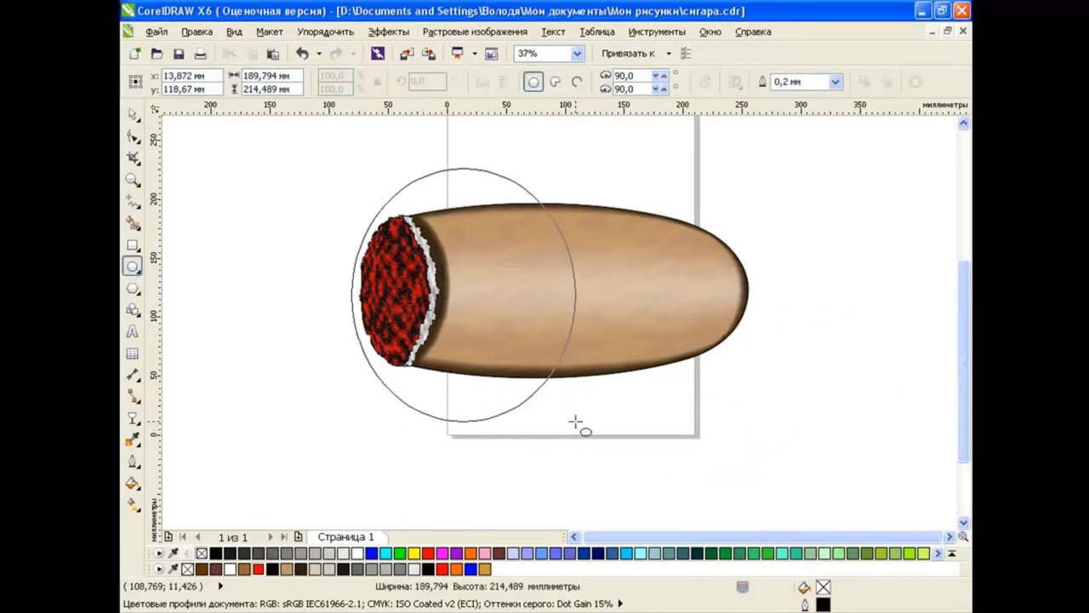
{"action": "mouse_move", "coordinate": [462, 341]}
{"action": "left_mouse_down"}
{"action": "mouse_move", "coordinate": [472, 288]}
{"action": "mouse_move", "coordinate": [500, 285]}
{"action": "left_mouse_up"}
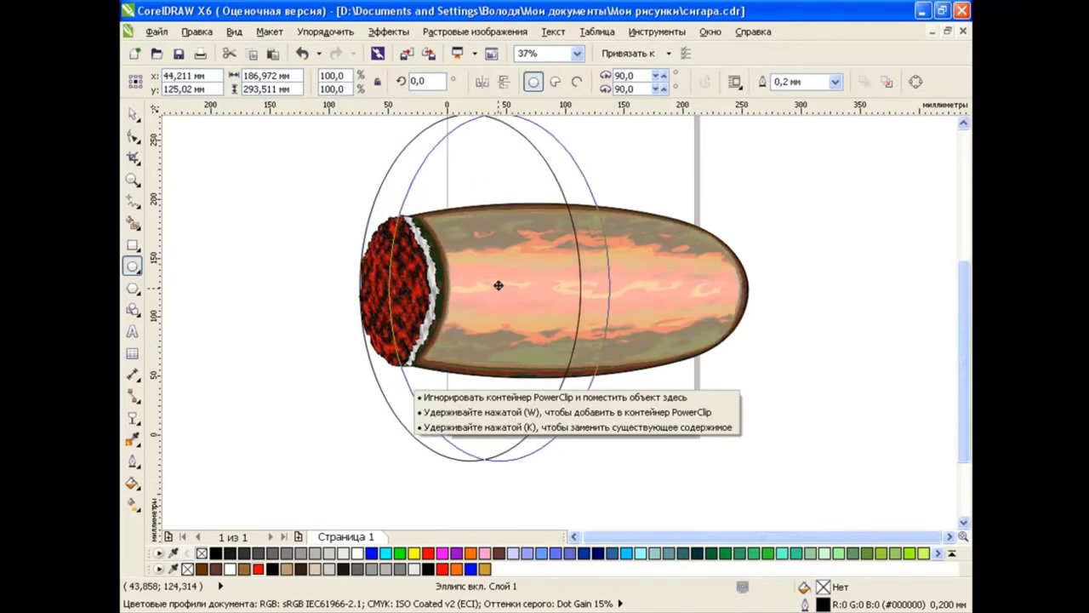
{"action": "left_click", "coordinate": [133, 223]}
{"action": "left_click", "coordinate": [594, 264]}
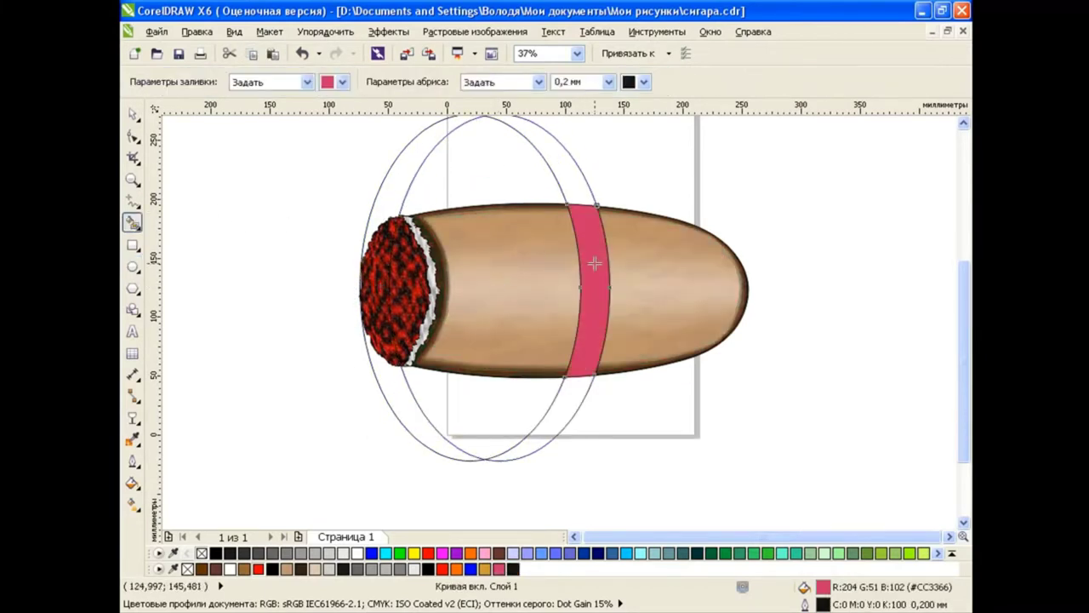
{"action": "key", "text": "space"}
Delete the two helper ellipses, leaving only the pink band.
{"action": "key", "text": "Tab"}
{"action": "key", "text": "Delete"}
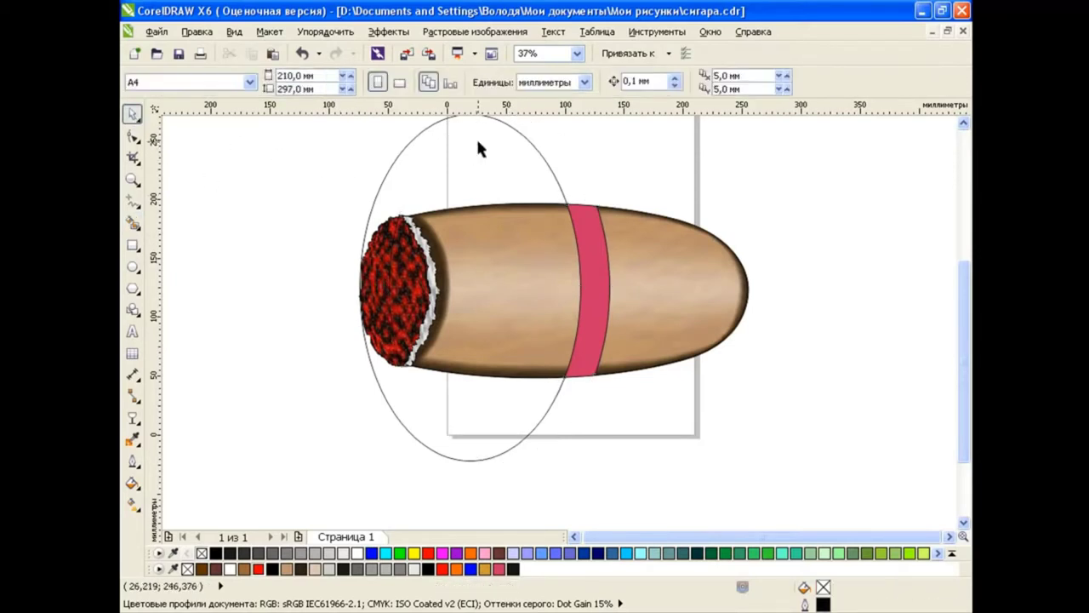
{"action": "key", "text": "Tab"}
{"action": "key", "text": "Delete"}
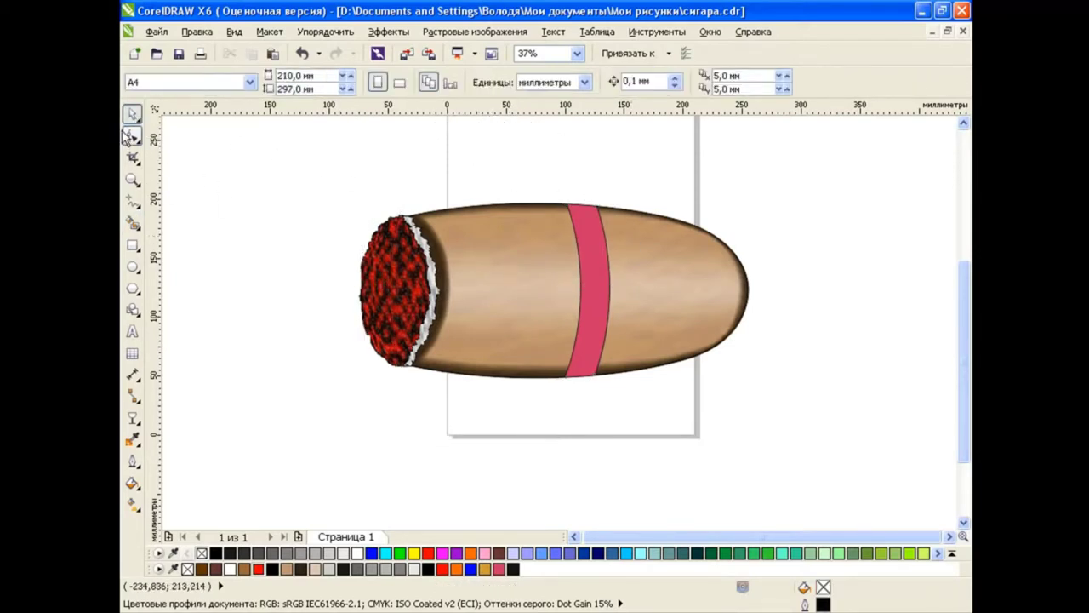
Drag the pink band's left and right edges and nodes into smooth outward arcs.
{"action": "left_click", "coordinate": [598, 215]}
{"action": "left_click_drag", "start_coordinate": [612, 292], "coordinate": [614, 228]}
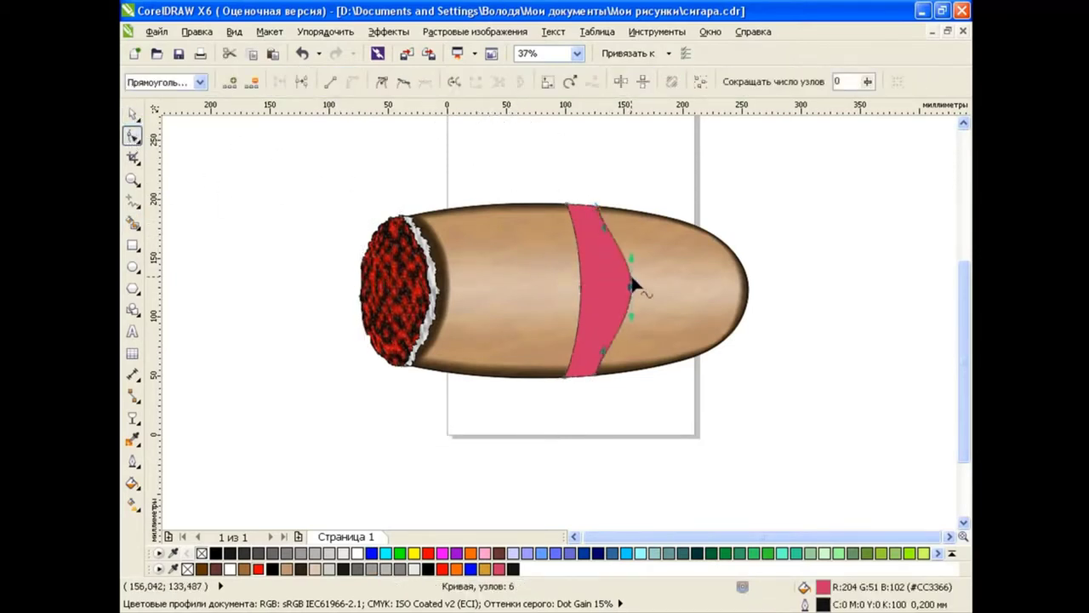
{"action": "left_click_drag", "start_coordinate": [603, 374], "coordinate": [627, 355]}
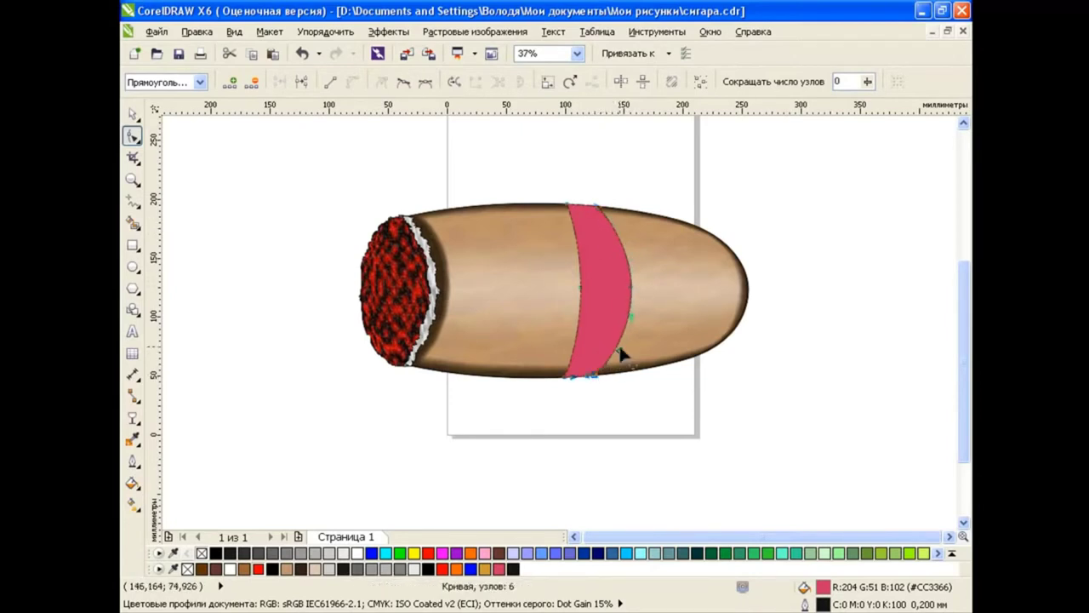
{"action": "left_click_drag", "start_coordinate": [587, 294], "coordinate": [605, 295]}
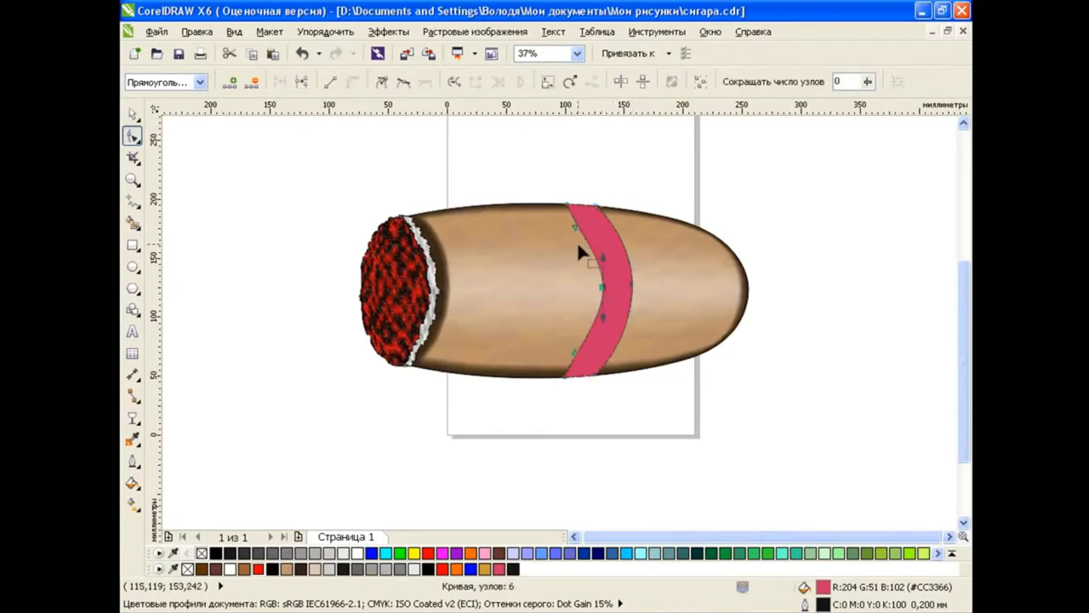
{"action": "left_click_drag", "start_coordinate": [577, 231], "coordinate": [585, 223]}
{"action": "left_click_drag", "start_coordinate": [577, 348], "coordinate": [613, 360]}
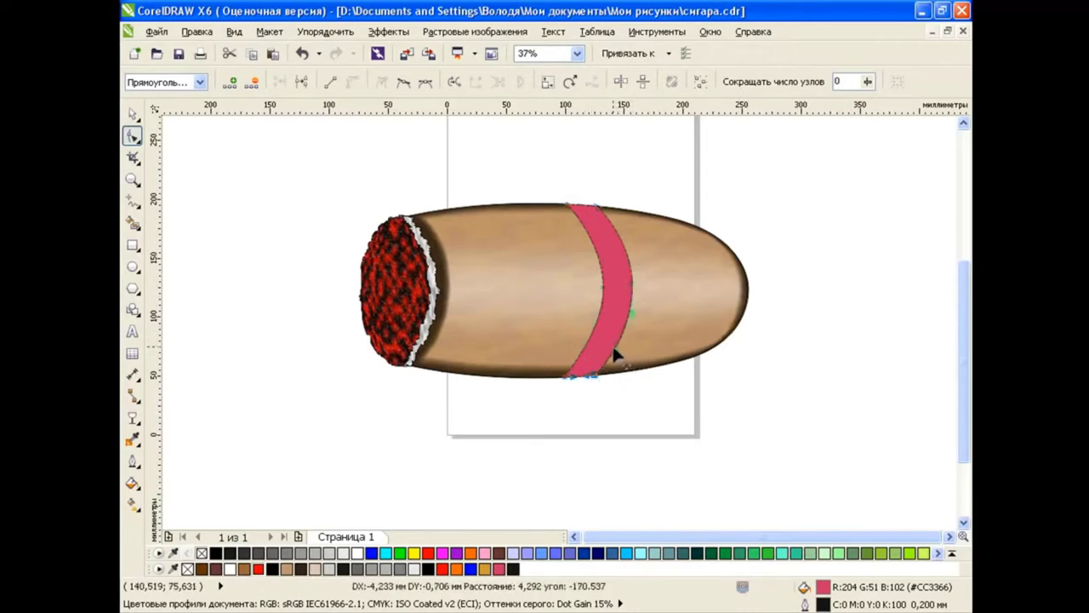
{"action": "left_click_drag", "start_coordinate": [630, 294], "coordinate": [633, 293]}
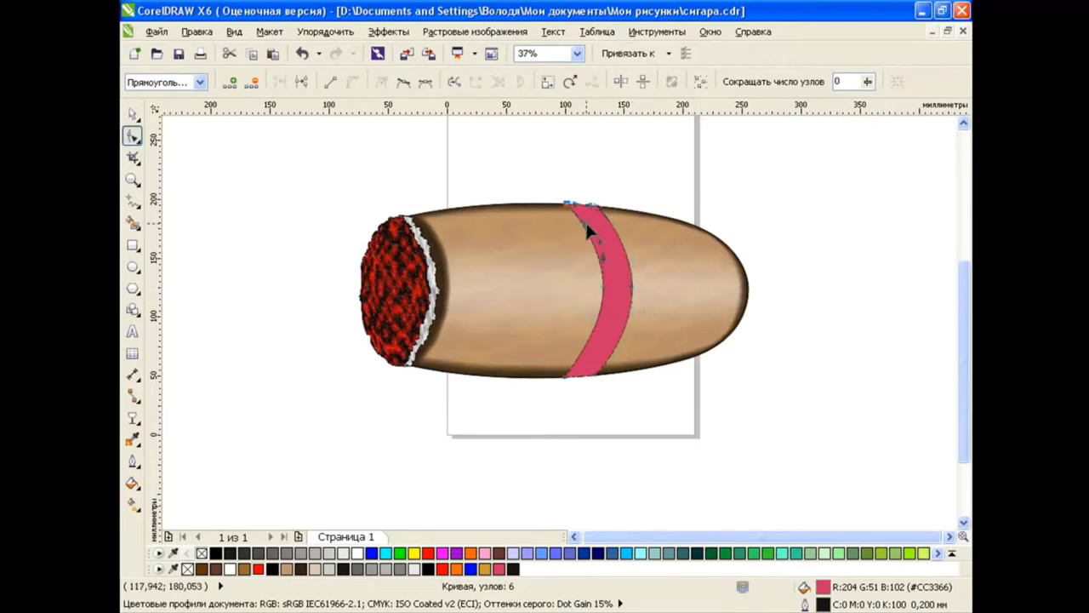
{"action": "left_click", "coordinate": [572, 375]}
{"action": "left_click_drag", "start_coordinate": [567, 366], "coordinate": [595, 357]}
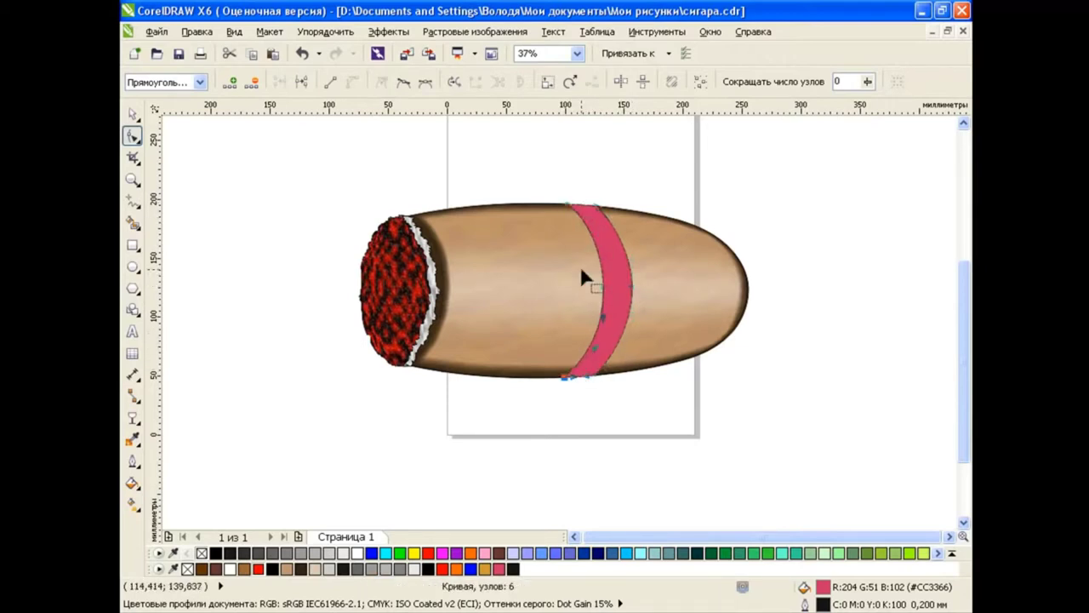
{"action": "left_click", "coordinate": [685, 383]}
Zoom in and move the band's top nodes so its upper ends sit flush with the cigar outline.
{"action": "left_click", "coordinate": [133, 114]}
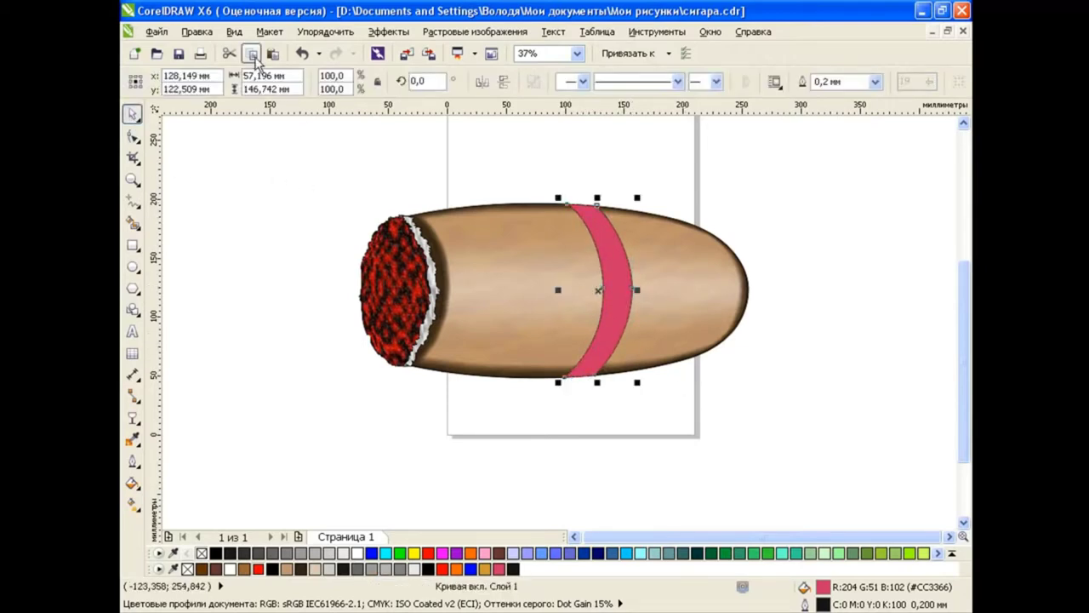
{"action": "scroll", "coordinate": [572, 185], "scroll_direction": "up", "scroll_amount": 2}
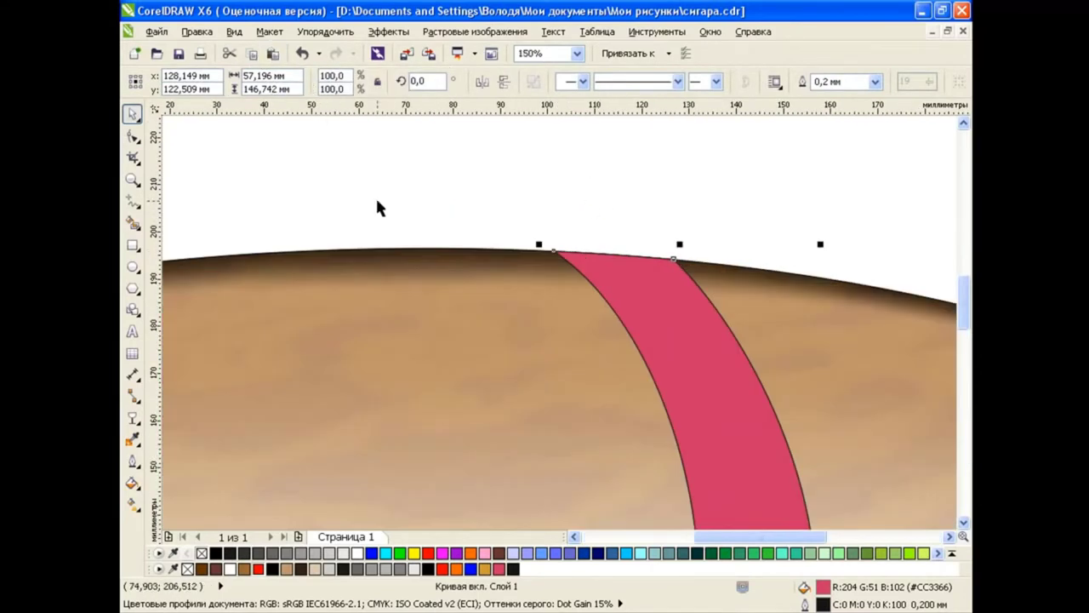
{"action": "key", "text": "F10"}
{"action": "left_click_drag", "start_coordinate": [678, 266], "coordinate": [628, 255]}
{"action": "left_click_drag", "start_coordinate": [554, 251], "coordinate": [577, 251]}
{"action": "left_click_drag", "start_coordinate": [966, 317], "coordinate": [966, 363]}
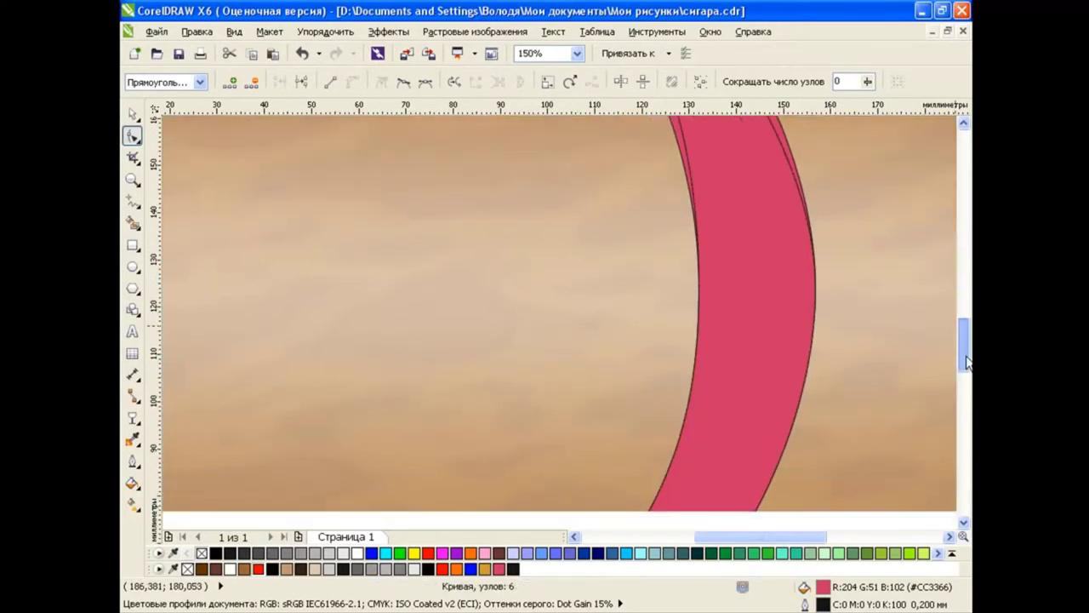
{"action": "left_click_drag", "start_coordinate": [817, 247], "coordinate": [717, 250]}
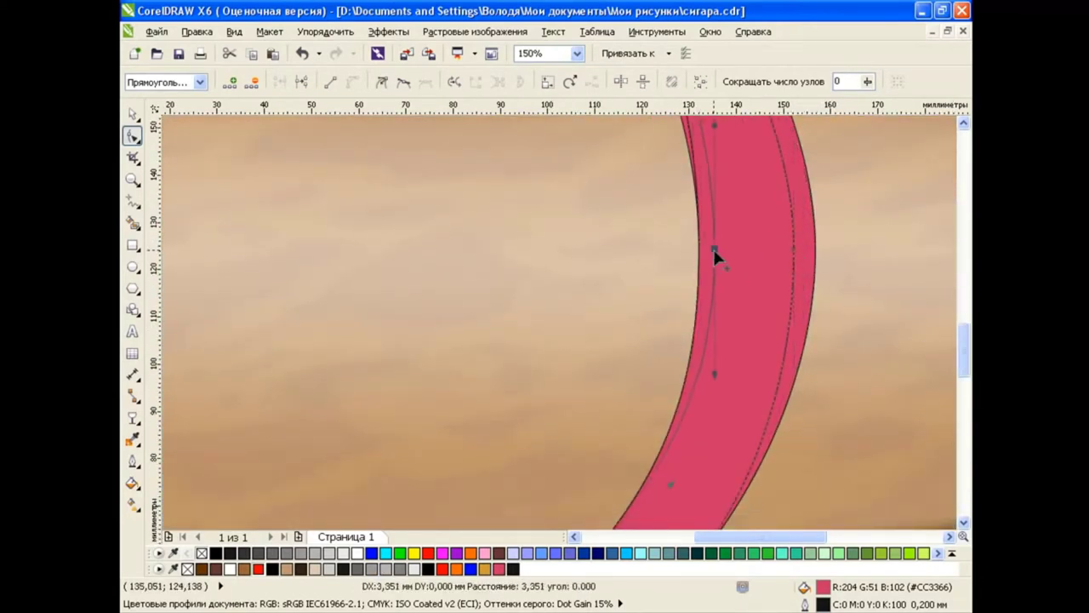
Align the band's lower-edge node with the cigar outline and zoom back out.
{"action": "scroll", "coordinate": [766, 323], "scroll_direction": "down", "scroll_amount": 5}
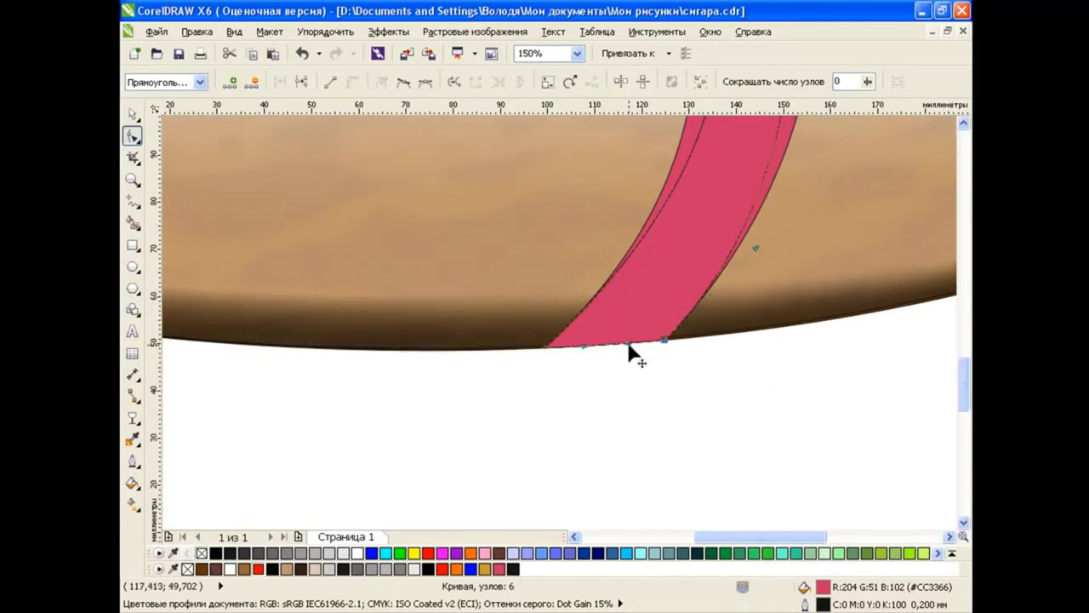
{"action": "mouse_move", "coordinate": [664, 342]}
{"action": "left_mouse_down"}
{"action": "mouse_move", "coordinate": [545, 351]}
{"action": "mouse_move", "coordinate": [570, 352]}
{"action": "left_mouse_up"}
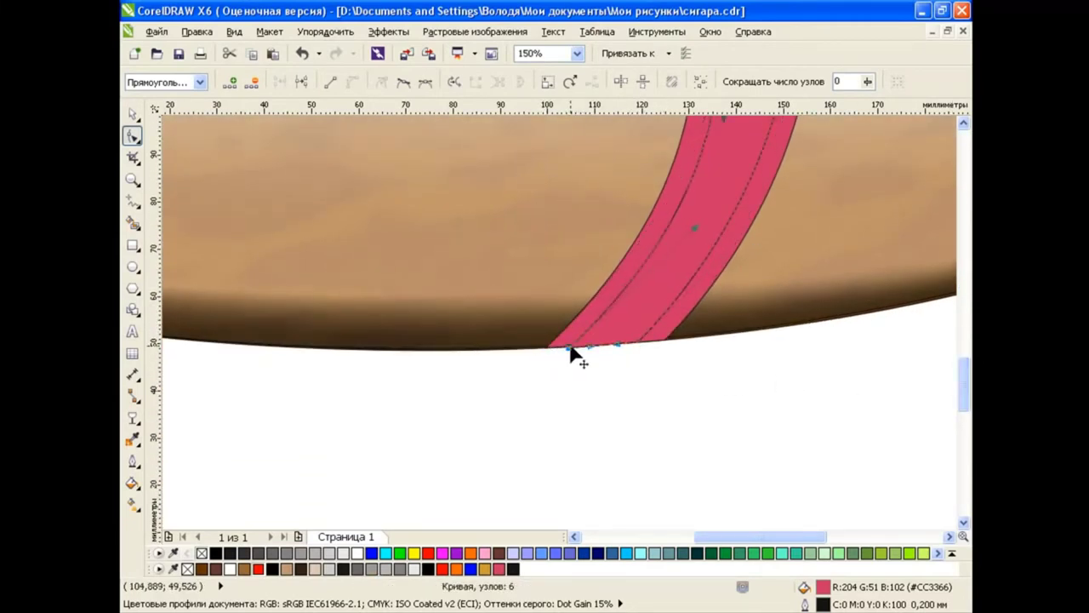
{"action": "scroll", "coordinate": [664, 251], "scroll_direction": "down", "scroll_amount": 1}
{"action": "scroll", "coordinate": [664, 250], "scroll_direction": "down", "scroll_amount": 1}
{"action": "scroll", "coordinate": [952, 336], "scroll_direction": "up", "scroll_amount": 2}
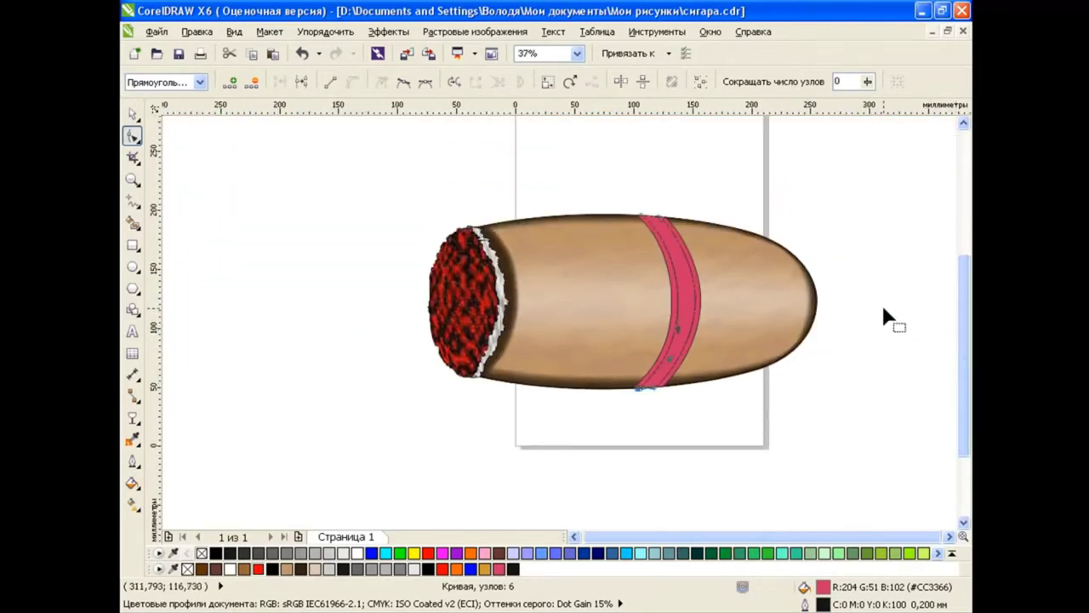
{"action": "key", "text": "space"}
{"action": "left_click", "coordinate": [740, 440]}
Sample the cigar's dark brown (#422F18) edge colour and apply it to the band's outer stripes.
{"action": "scroll", "coordinate": [740, 429], "scroll_direction": "up", "scroll_amount": 1}
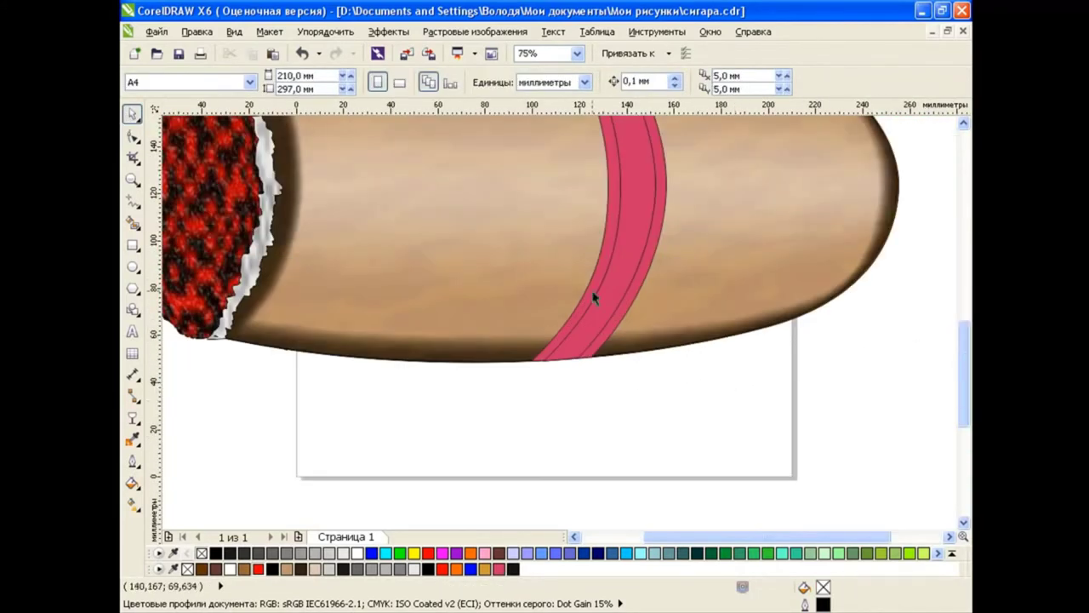
{"action": "left_click", "coordinate": [136, 440]}
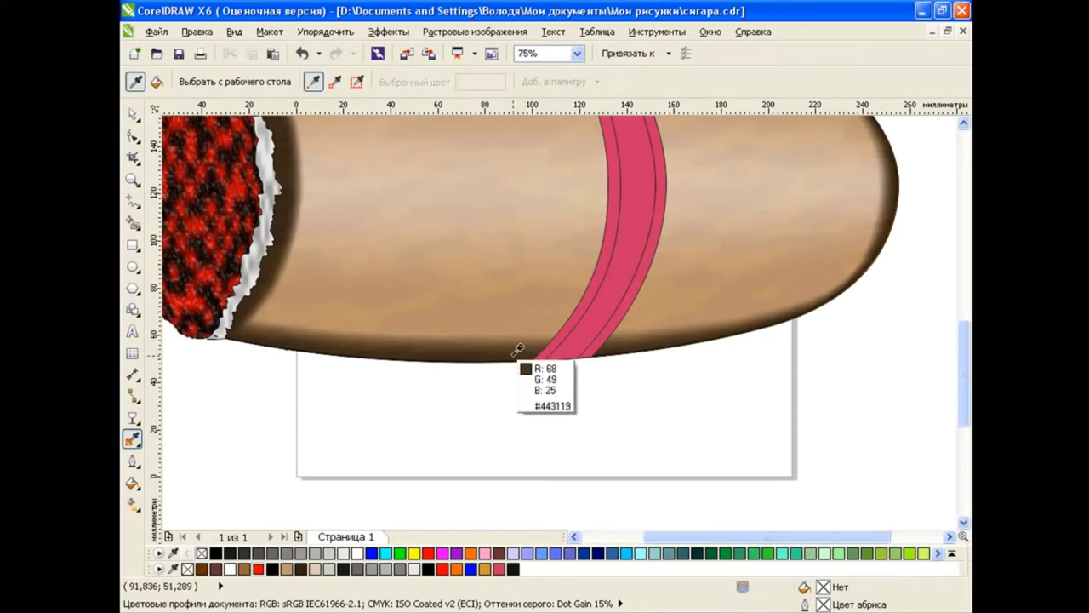
{"action": "left_click", "coordinate": [528, 358]}
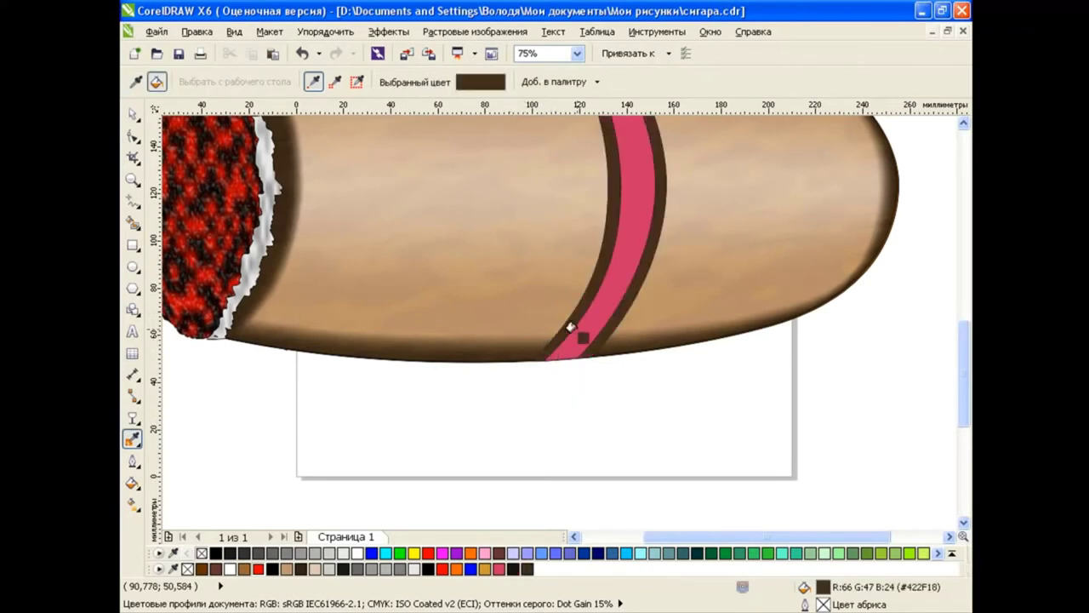
{"action": "left_click", "coordinate": [133, 440]}
{"action": "left_click", "coordinate": [171, 437]}
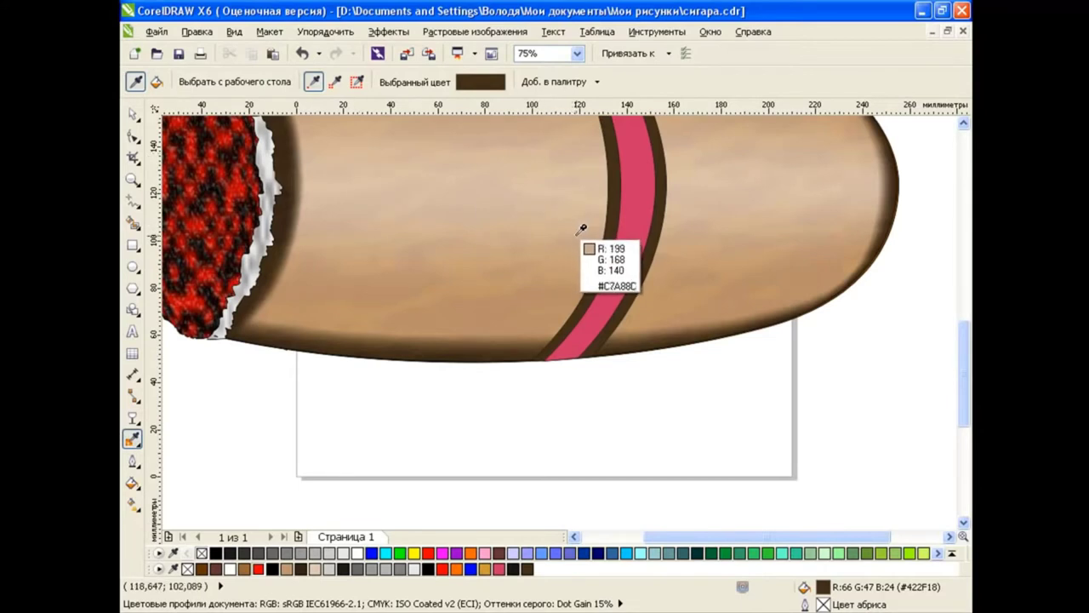
Sample the cigar body's tan (#B9906A) and fill the band's middle strip with it.
{"action": "left_click", "coordinate": [555, 286]}
{"action": "left_click", "coordinate": [622, 239]}
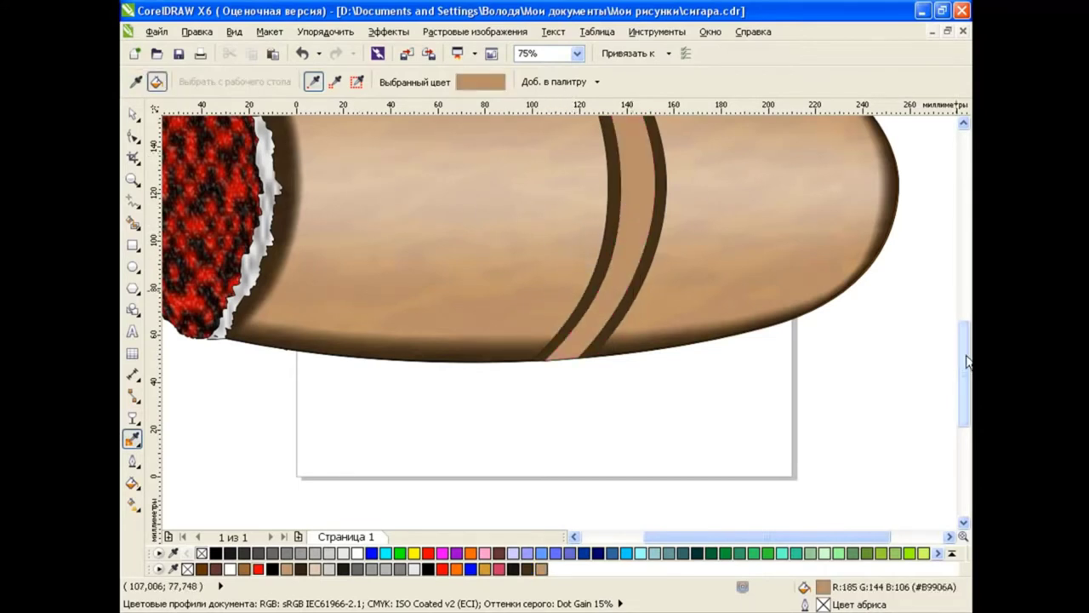
{"action": "left_click_drag", "start_coordinate": [965, 362], "coordinate": [965, 324]}
{"action": "left_click", "coordinate": [133, 114]}
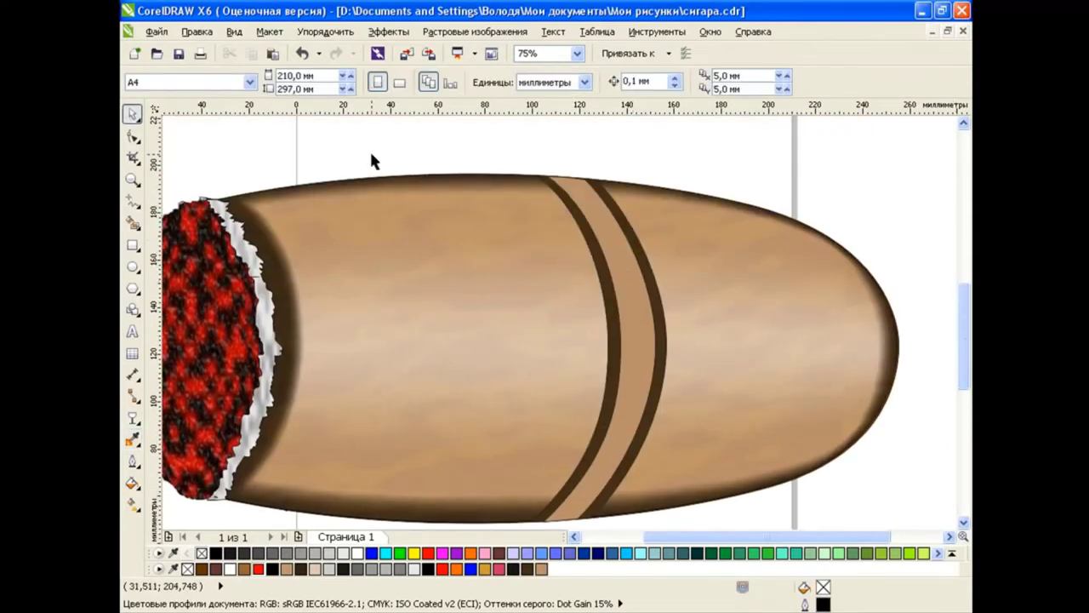
Give the two thin stripes a custom 90° fountain fill with dark brown ends.
{"action": "left_click", "coordinate": [607, 279]}
{"action": "left_click", "coordinate": [132, 482]}
{"action": "left_click", "coordinate": [207, 498]}
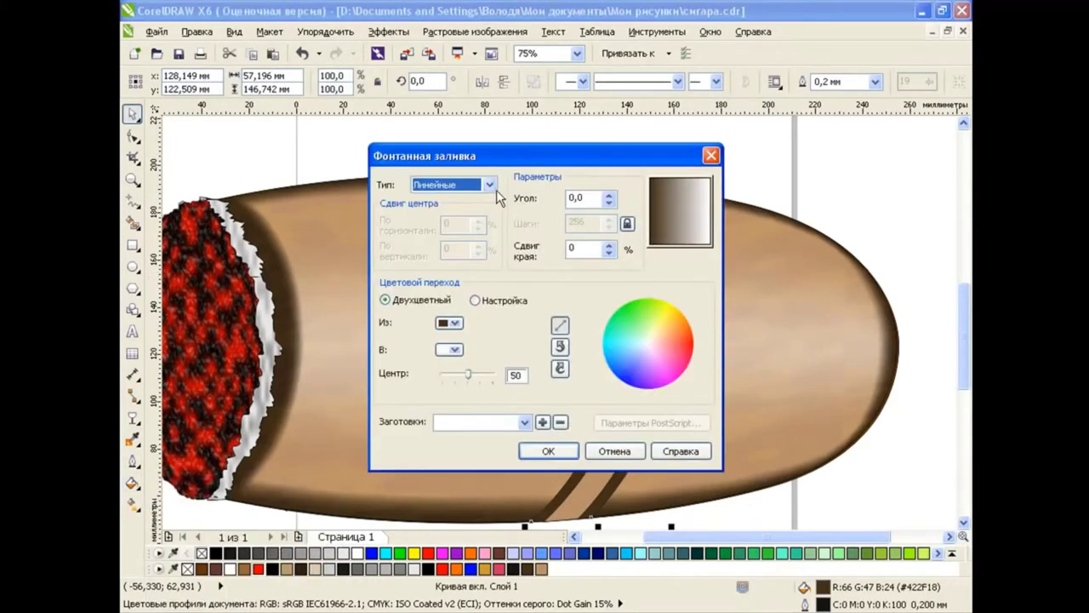
{"action": "left_click", "coordinate": [476, 300]}
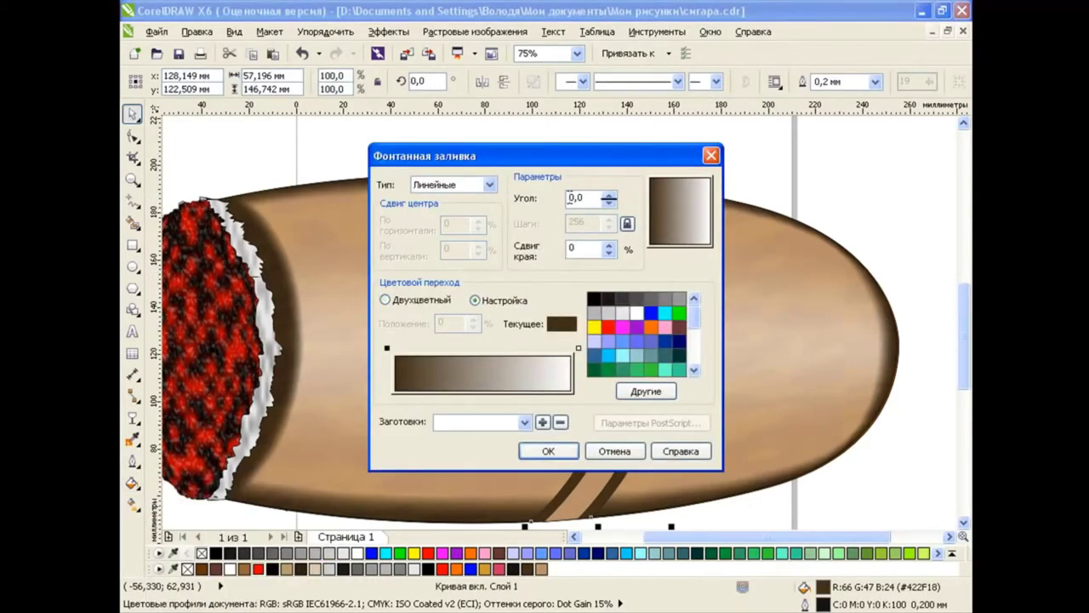
{"action": "left_click_drag", "start_coordinate": [606, 198], "coordinate": [607, 183]}
{"action": "left_click", "coordinate": [579, 348]}
{"action": "left_click", "coordinate": [679, 327]}
Add a light orange midpoint at 54% to the stripes' gradient and apply it.
{"action": "double_click", "coordinate": [490, 349]}
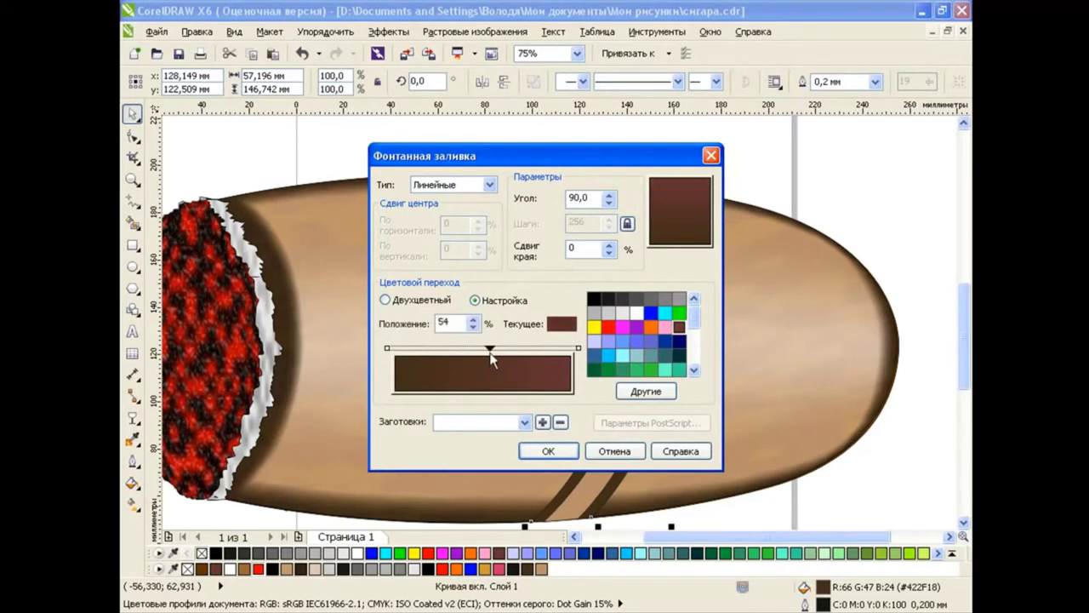
{"action": "left_click", "coordinate": [693, 329]}
{"action": "left_click", "coordinate": [679, 313]}
{"action": "left_click_drag", "start_coordinate": [679, 312], "coordinate": [698, 357]}
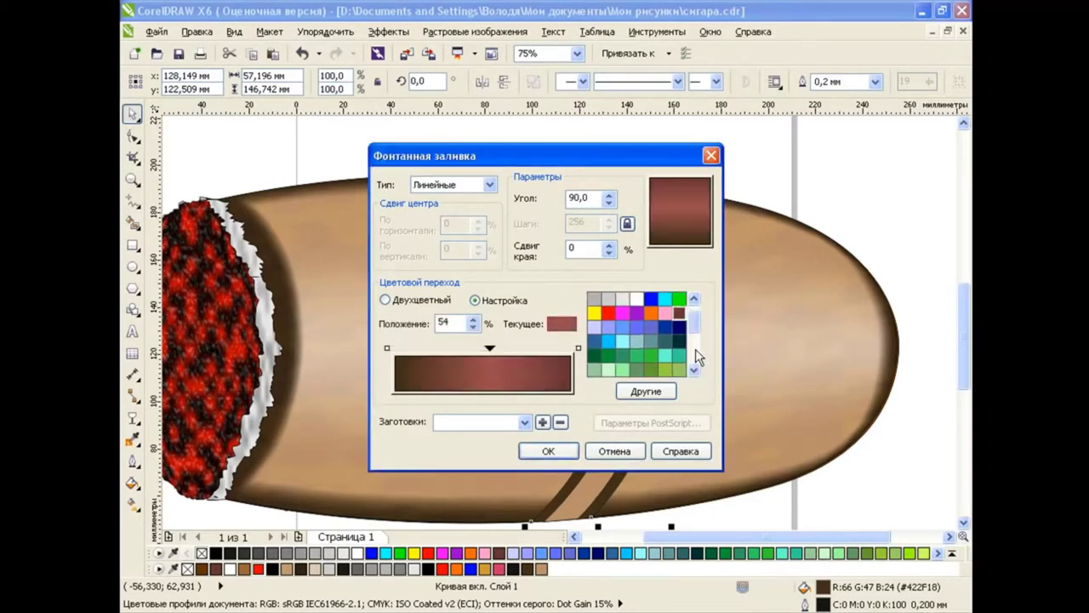
{"action": "left_click", "coordinate": [579, 349]}
{"action": "left_click", "coordinate": [697, 338]}
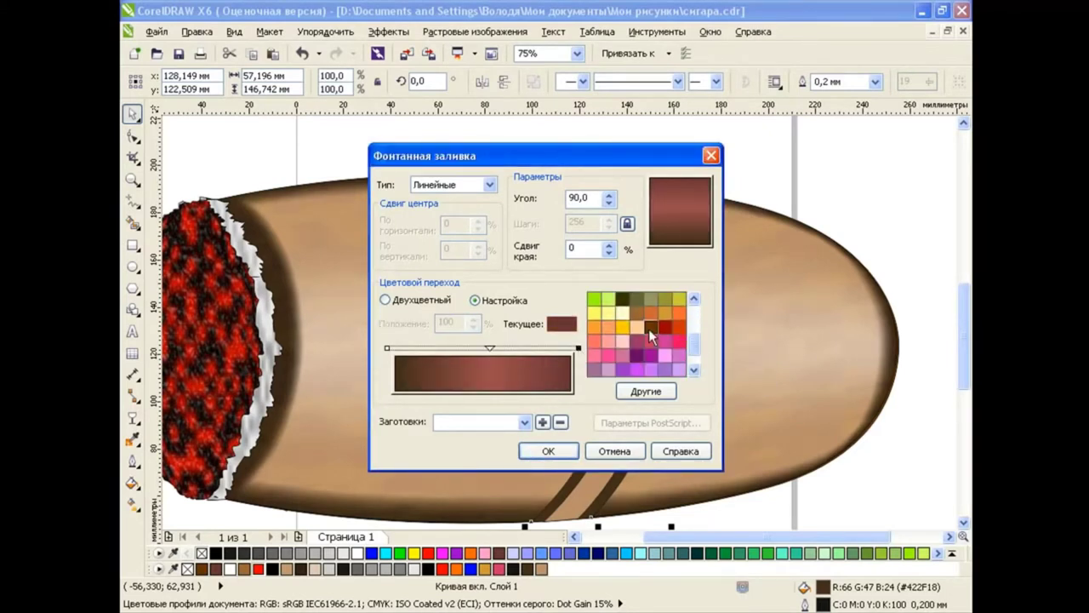
{"action": "left_click", "coordinate": [648, 329]}
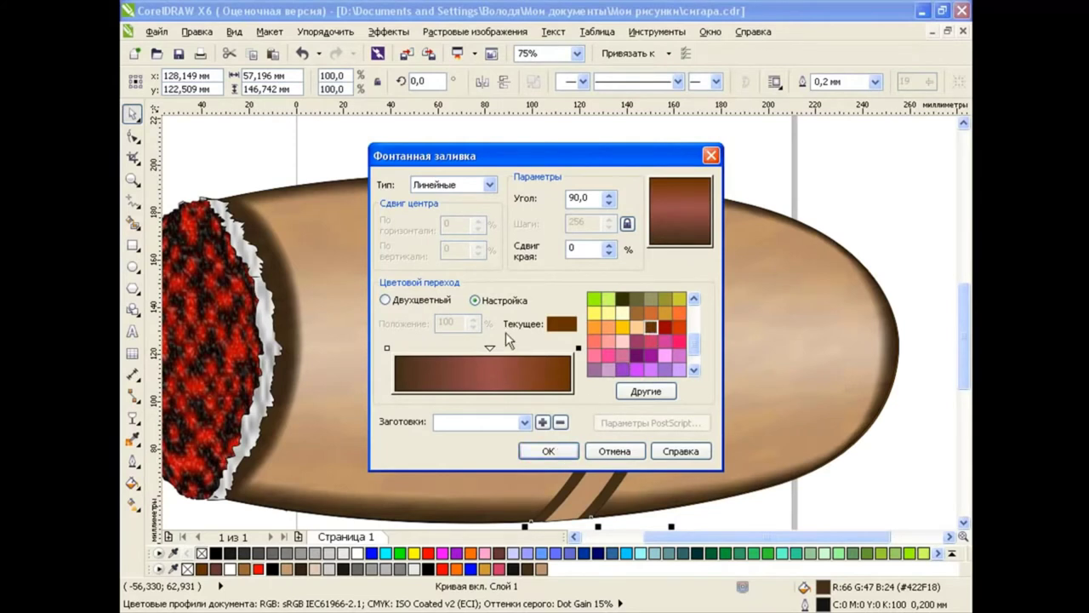
{"action": "left_click", "coordinate": [489, 348]}
{"action": "left_click", "coordinate": [608, 327]}
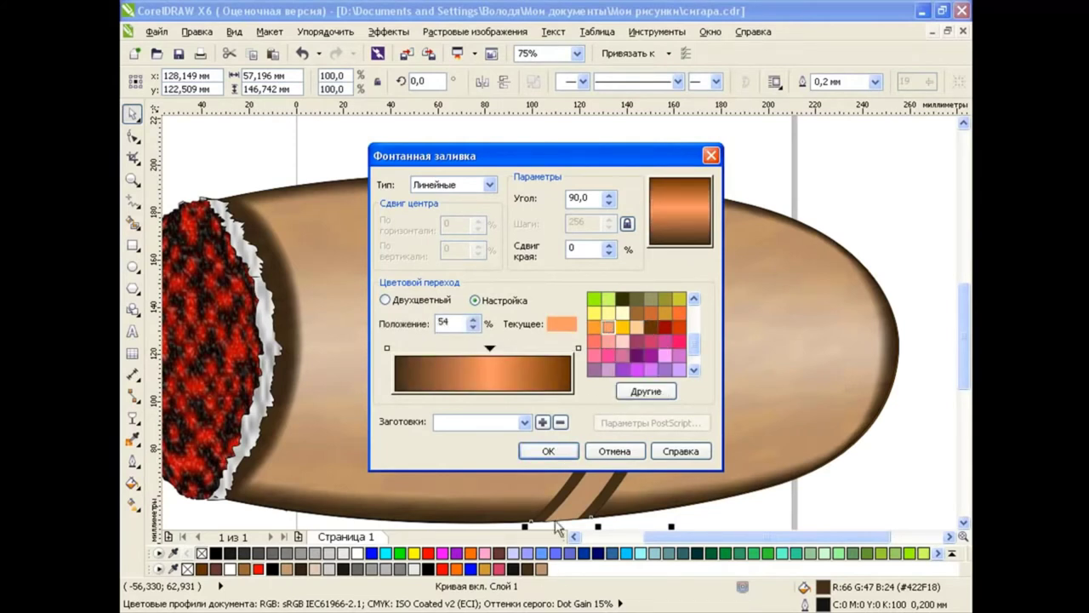
{"action": "left_click", "coordinate": [549, 450]}
Fill the band's wide centre with dark brown sampled from the cigar's edge.
{"action": "key", "text": "Escape"}
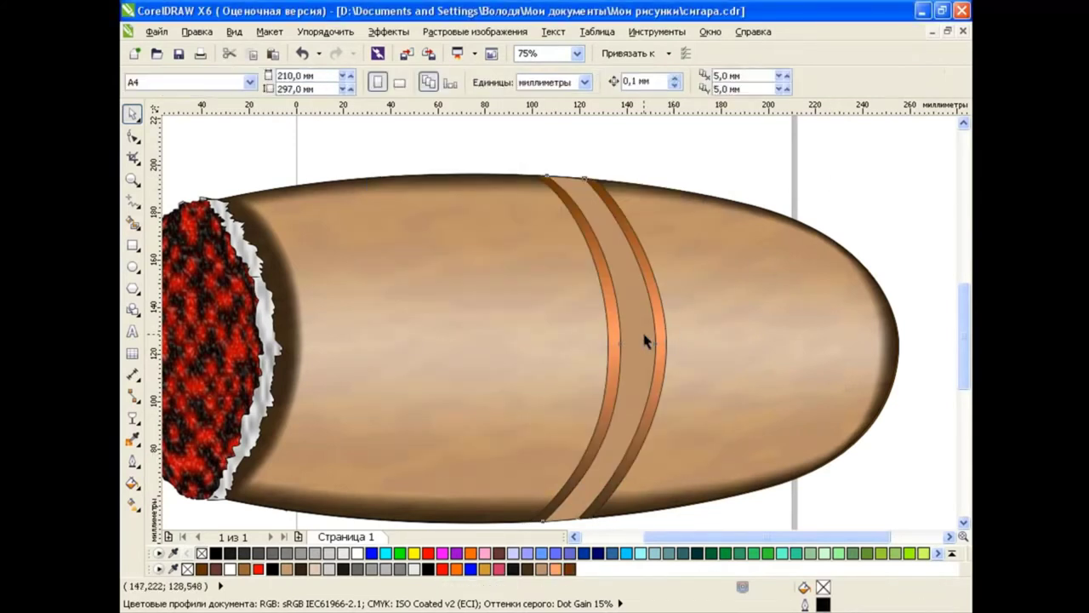
{"action": "left_click", "coordinate": [644, 335]}
{"action": "key", "text": "Escape"}
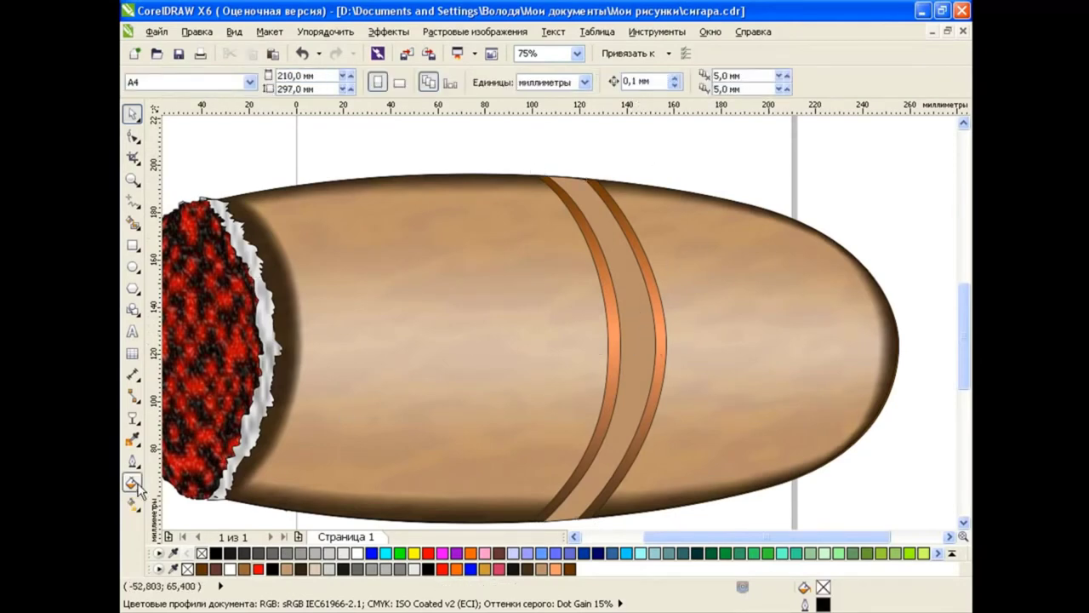
{"action": "left_click", "coordinate": [133, 438]}
{"action": "left_click", "coordinate": [885, 364]}
{"action": "left_click", "coordinate": [631, 345]}
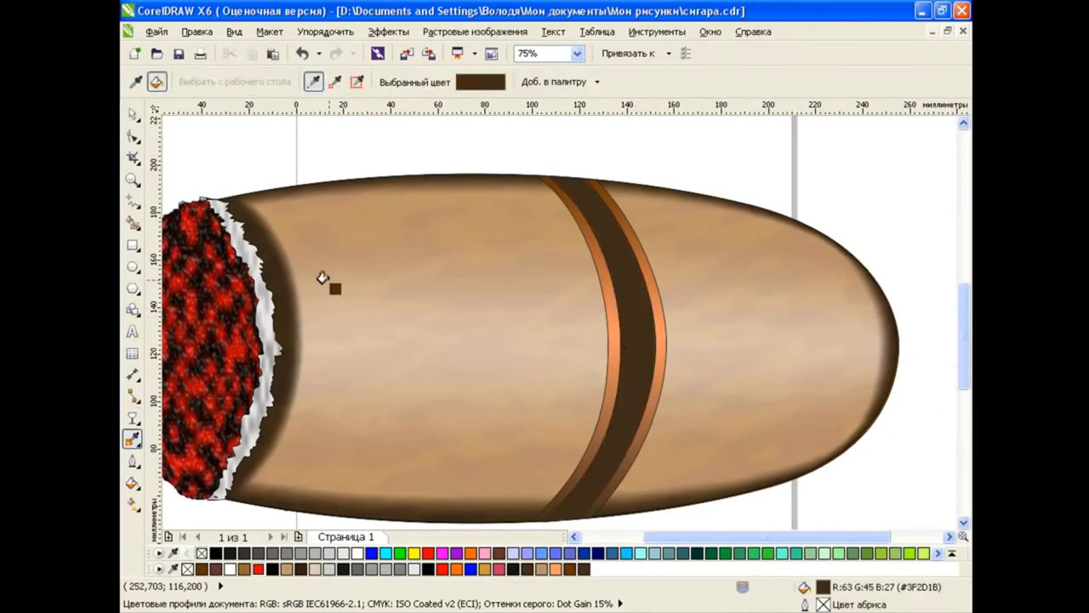
{"action": "left_click", "coordinate": [133, 483]}
{"action": "left_click", "coordinate": [194, 498]}
{"action": "left_click", "coordinate": [584, 428]}
{"action": "key", "text": "space"}
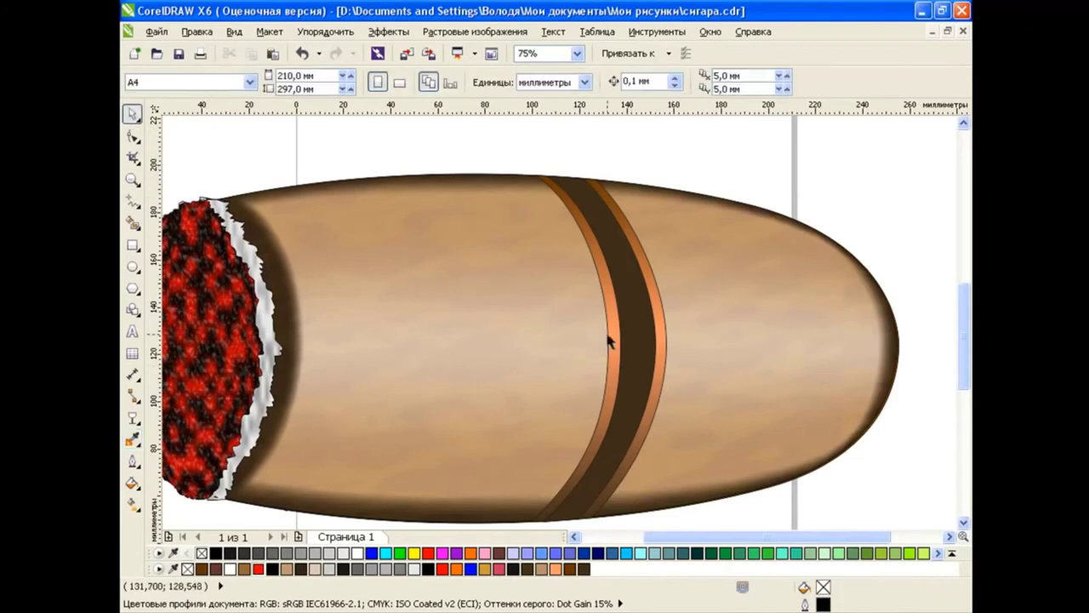
{"action": "left_click", "coordinate": [630, 345]}
Set the centre band's fountain fill to custom linear at 90° with brown ends.
{"action": "left_click", "coordinate": [132, 483]}
{"action": "left_click", "coordinate": [194, 498]}
{"action": "left_click", "coordinate": [566, 200]}
{"action": "type", "text": "9"}
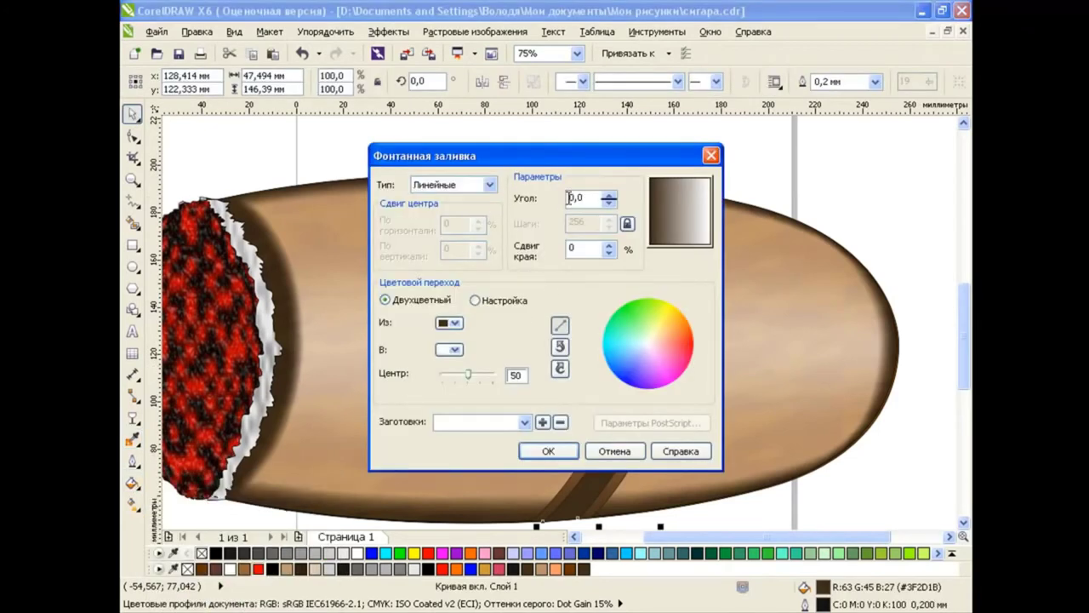
{"action": "left_click", "coordinate": [489, 185]}
{"action": "left_click", "coordinate": [474, 300]}
{"action": "left_click", "coordinate": [578, 348]}
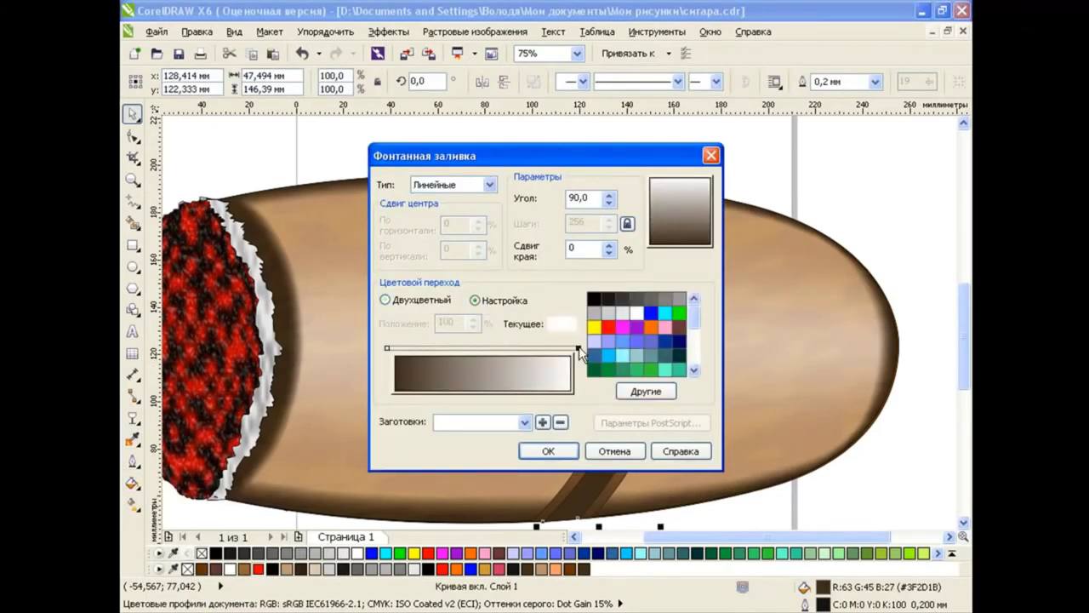
{"action": "left_click_drag", "start_coordinate": [694, 332], "coordinate": [694, 349]}
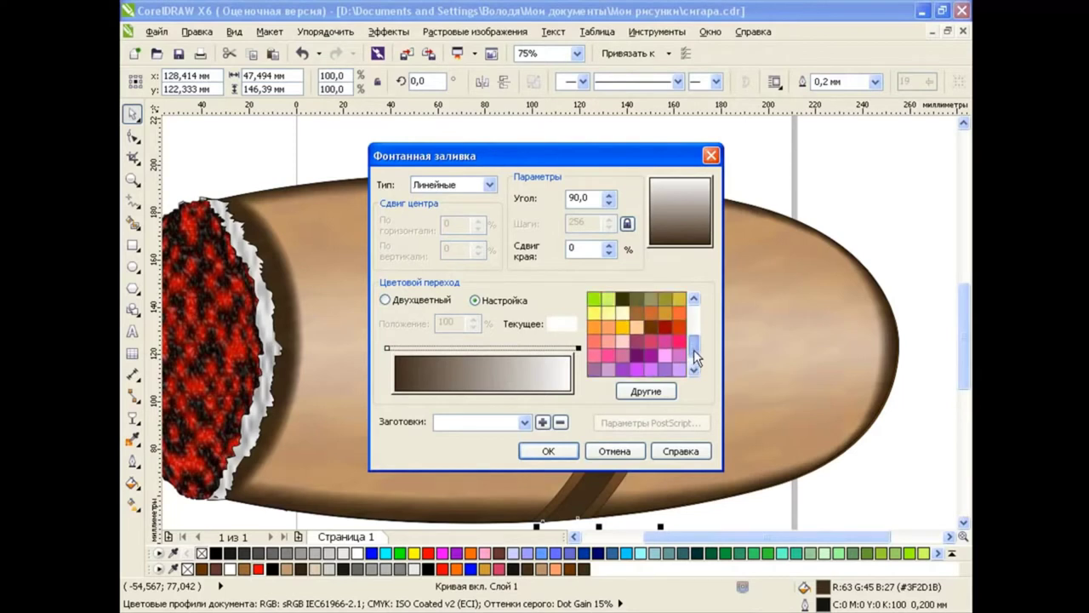
{"action": "left_click", "coordinate": [644, 329]}
Add a lighter brown midpoint at 50% to the centre band's gradient and apply it.
{"action": "double_click", "coordinate": [482, 350]}
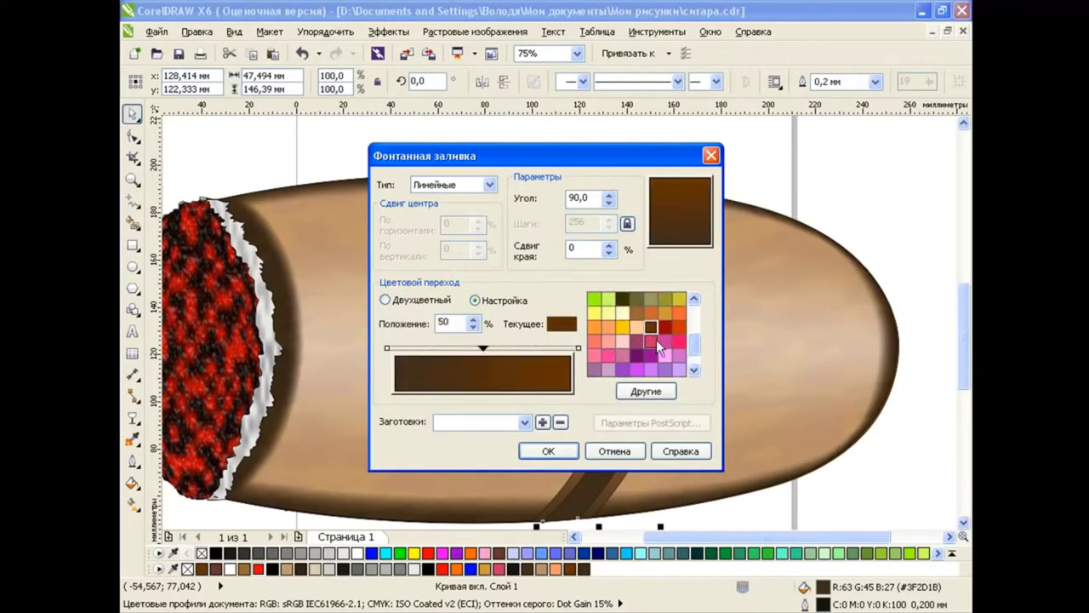
{"action": "left_click", "coordinate": [669, 330]}
{"action": "left_click", "coordinate": [640, 315]}
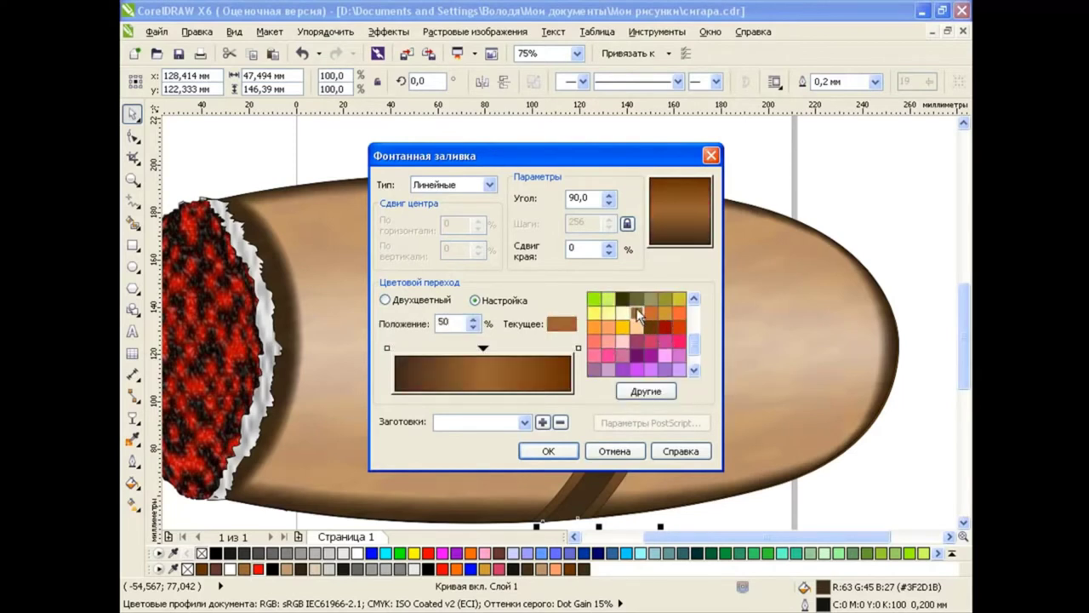
{"action": "left_click", "coordinate": [548, 450]}
{"action": "left_click", "coordinate": [731, 154]}
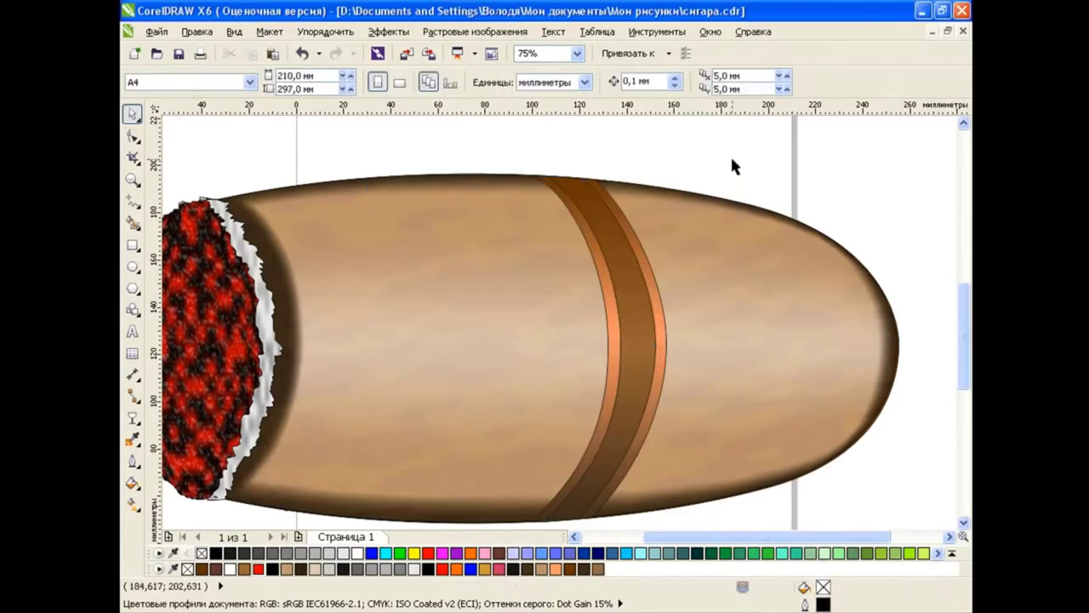
{"action": "scroll", "coordinate": [690, 256], "scroll_direction": "down", "scroll_amount": 2}
Draw a circle centred on the band plus a concentric copy scaled to 82.7%.
{"action": "left_click", "coordinate": [132, 267]}
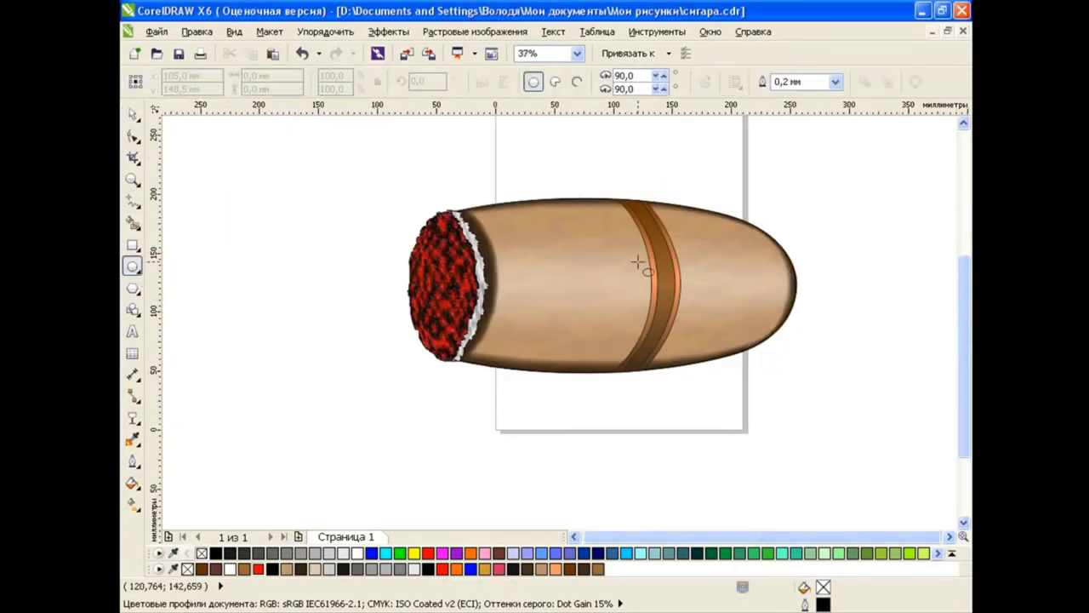
{"action": "mouse_move", "coordinate": [626, 249]}
{"action": "left_mouse_down"}
{"action": "mouse_move", "coordinate": [710, 297]}
{"action": "mouse_move", "coordinate": [691, 279]}
{"action": "mouse_move", "coordinate": [665, 279]}
{"action": "left_mouse_up"}
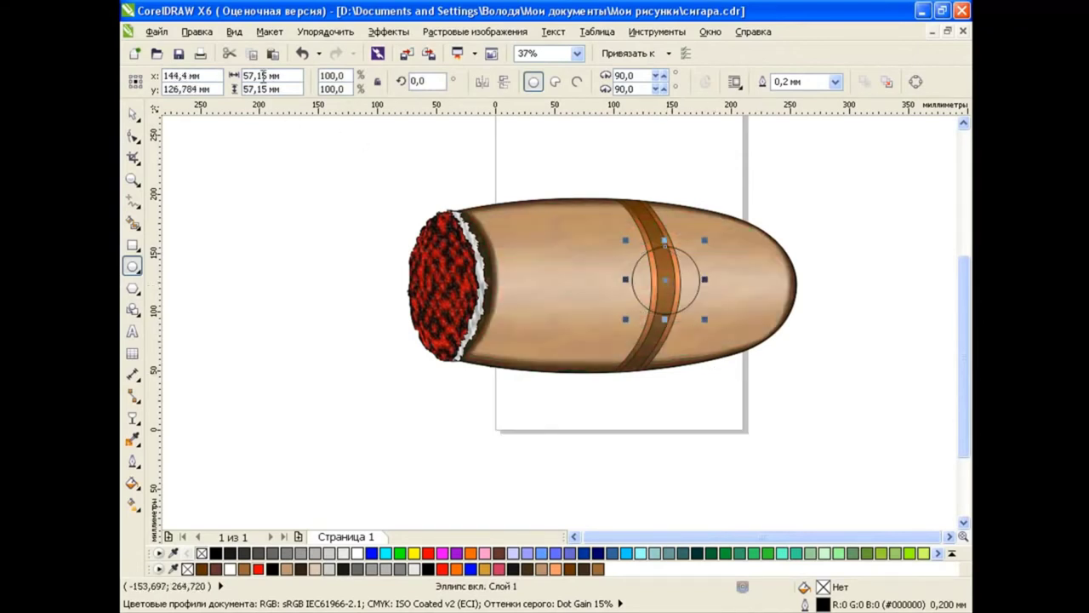
{"action": "left_click_drag", "start_coordinate": [704, 320], "coordinate": [697, 313]}
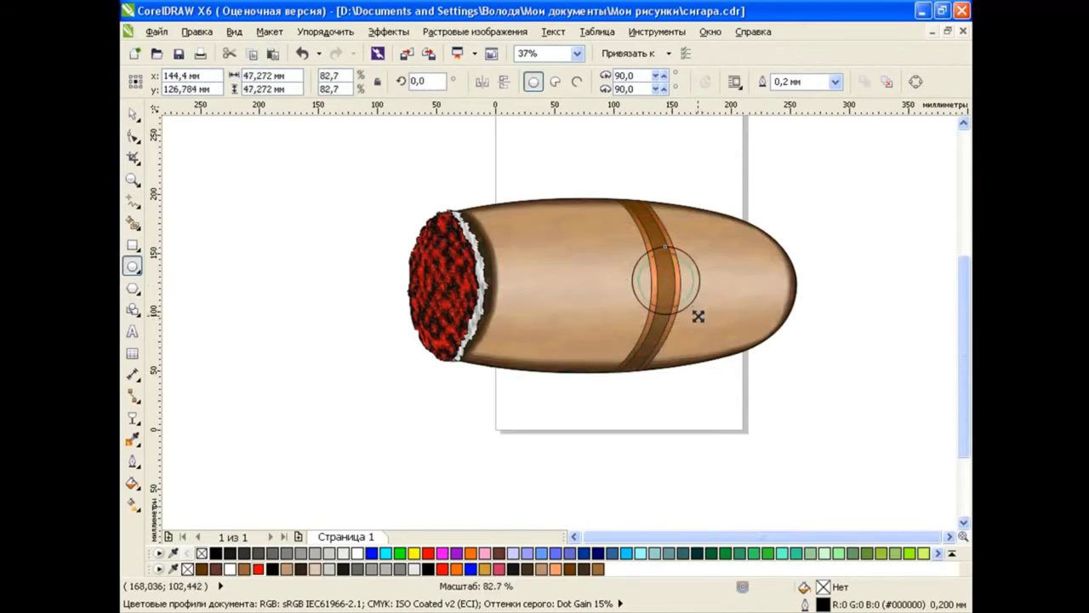
{"action": "left_click", "coordinate": [131, 113]}
{"action": "left_click", "coordinate": [665, 428]}
{"action": "scroll", "coordinate": [744, 257], "scroll_direction": "up", "scroll_amount": 2}
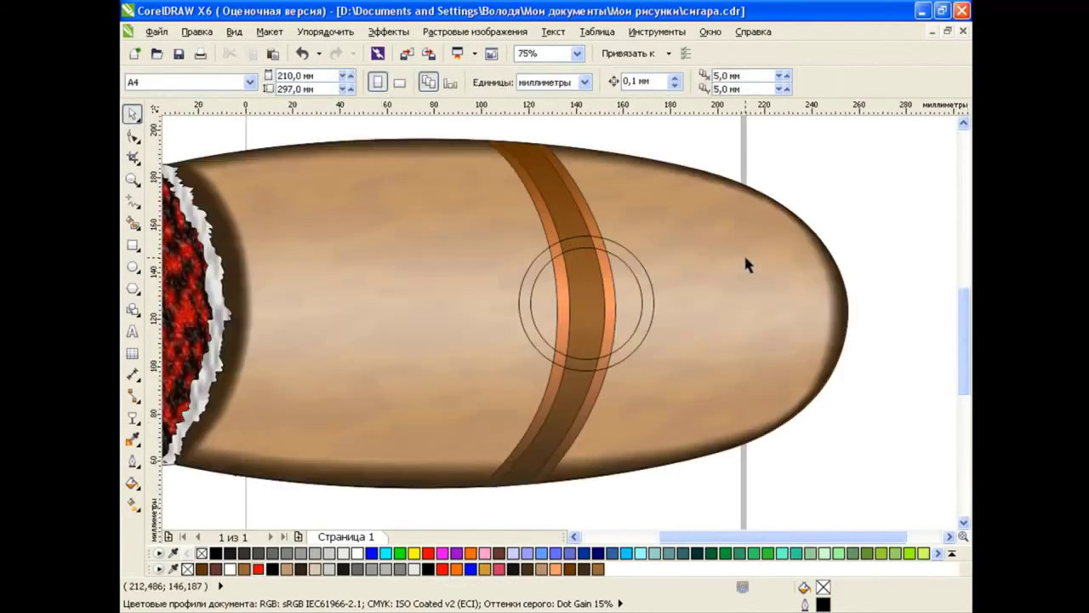
{"action": "left_click", "coordinate": [652, 301]}
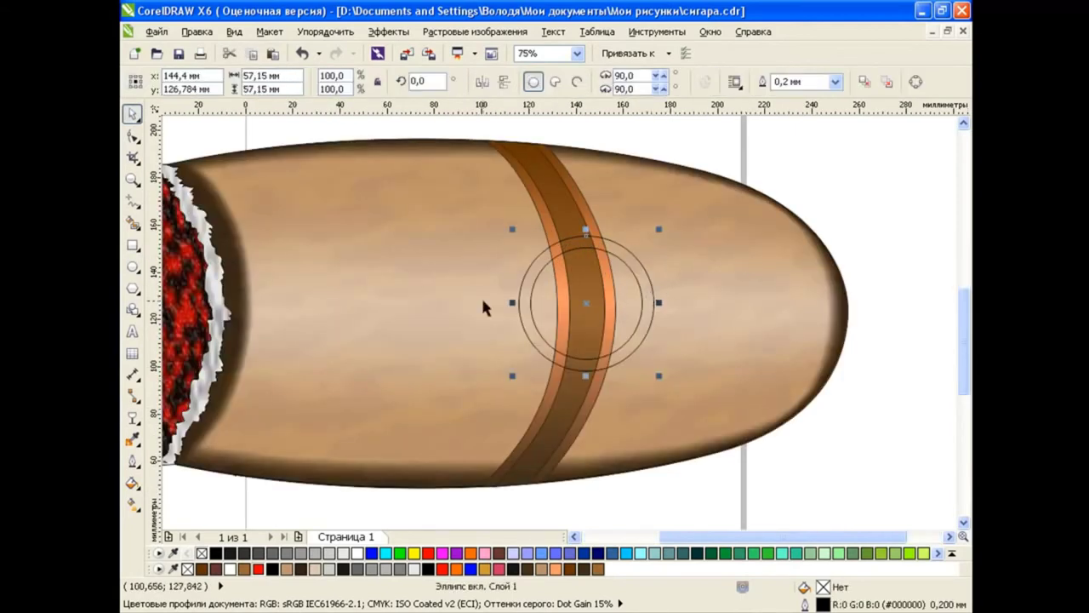
Fill the outer 57.15 mm circle with a custom dark brown to orange-brown linear gradient.
{"action": "left_click", "coordinate": [132, 482]}
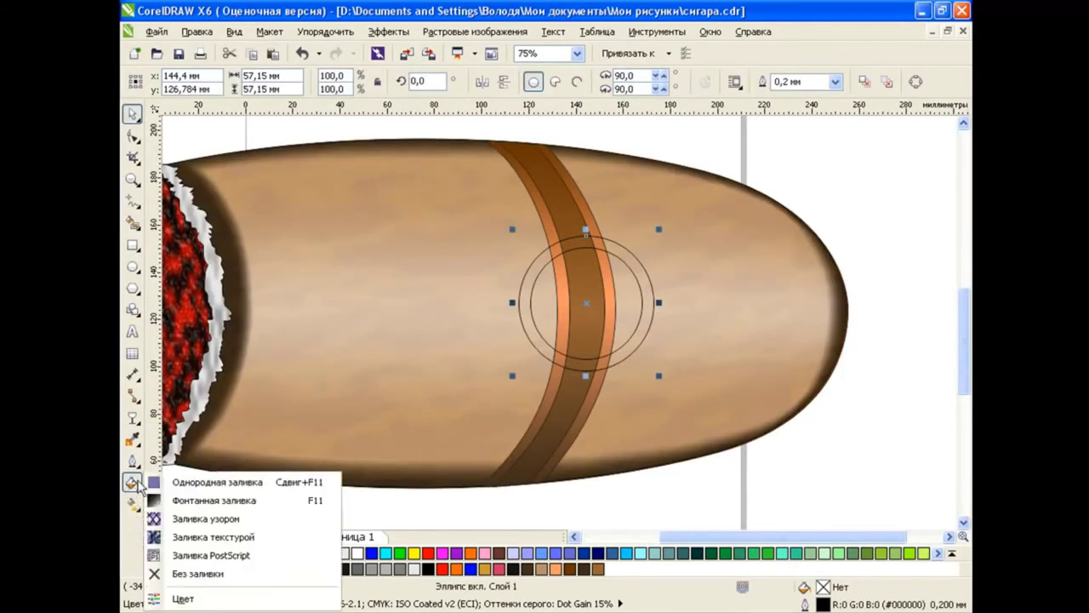
{"action": "left_click", "coordinate": [183, 500]}
{"action": "left_click", "coordinate": [474, 300]}
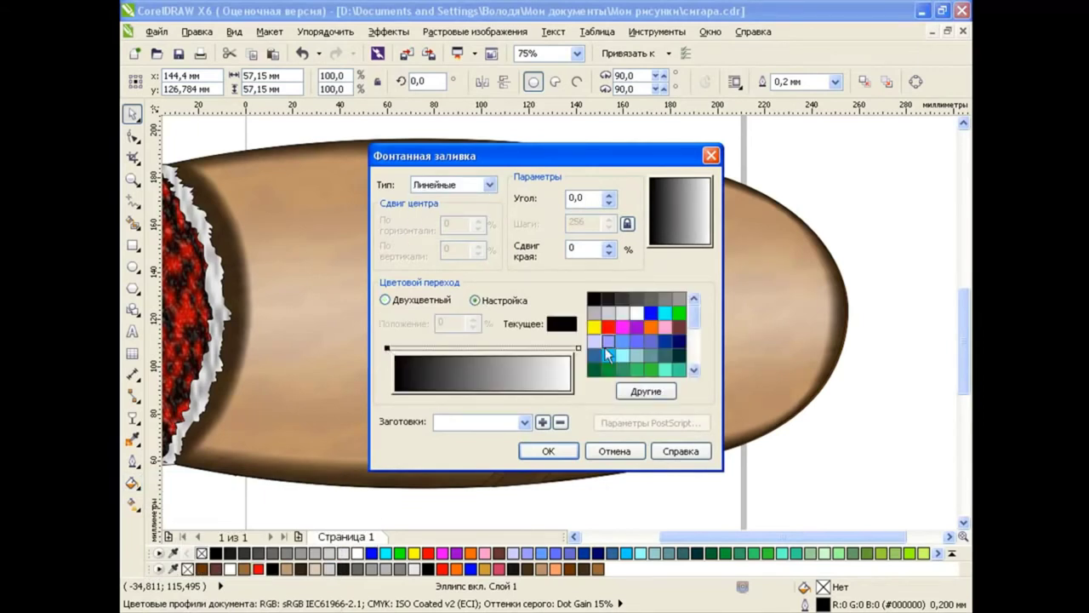
{"action": "left_click", "coordinate": [679, 326]}
{"action": "left_click", "coordinate": [698, 334]}
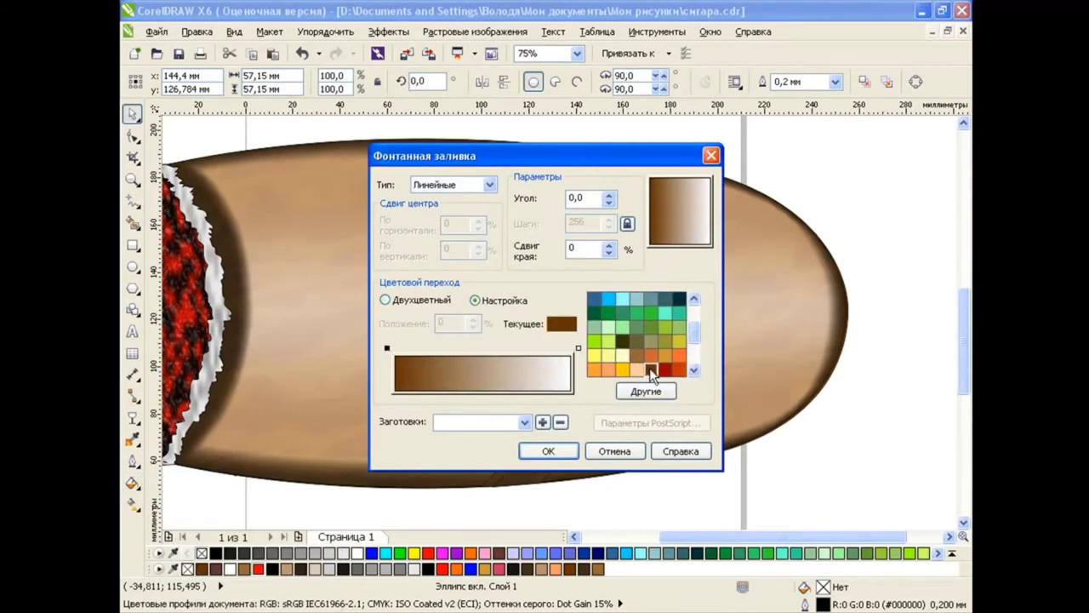
{"action": "left_click", "coordinate": [651, 370]}
{"action": "left_click", "coordinate": [651, 370]}
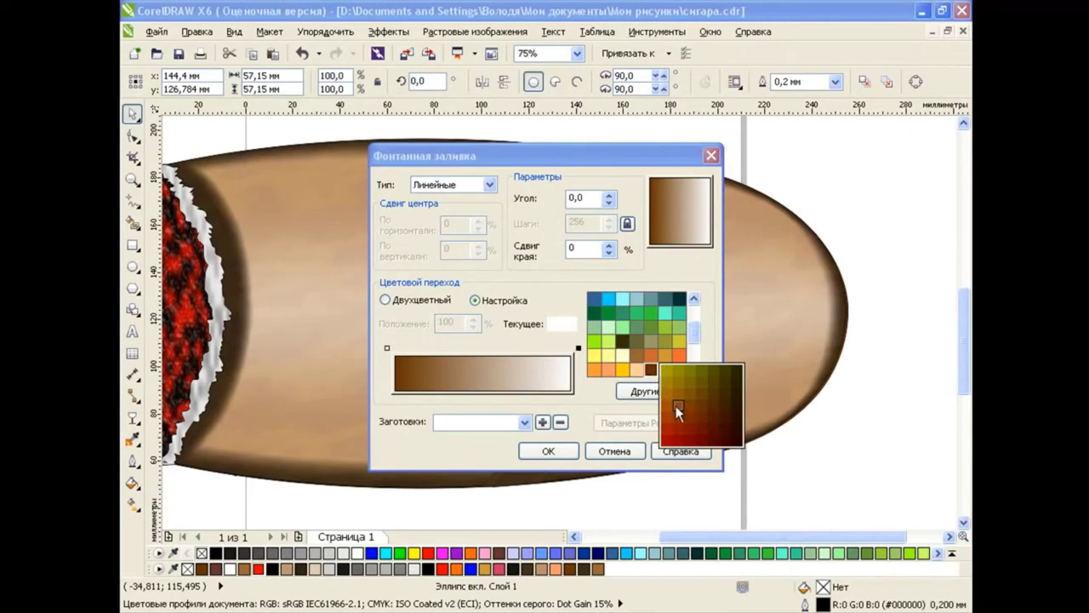
{"action": "left_click", "coordinate": [670, 405]}
{"action": "left_click", "coordinate": [549, 452]}
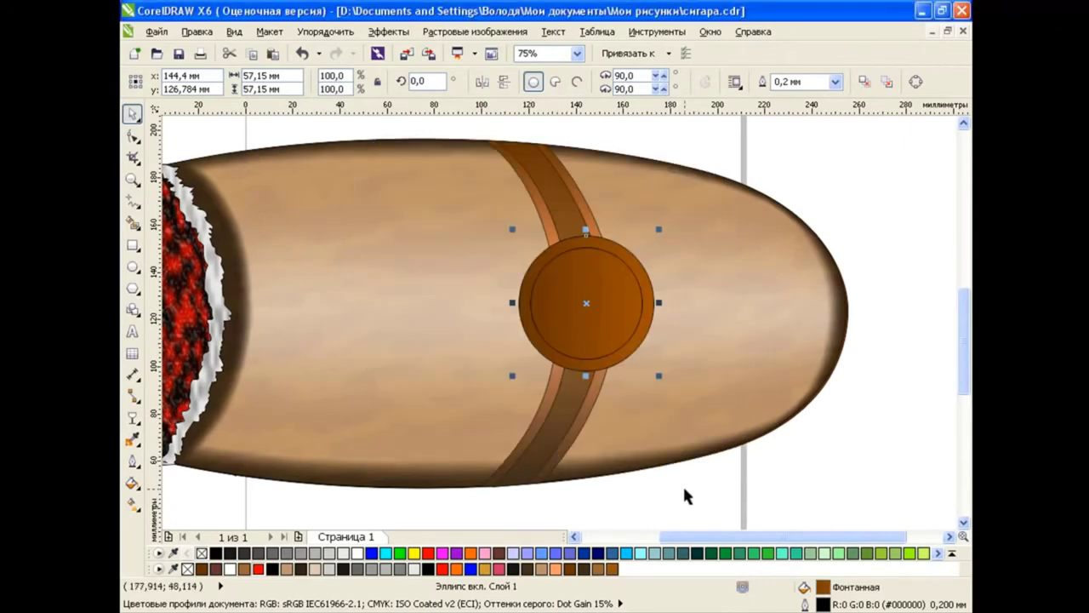
{"action": "left_click", "coordinate": [579, 279]}
Copy the outer circle's gradient fill onto the seal's inner circle.
{"action": "left_click", "coordinate": [196, 32]}
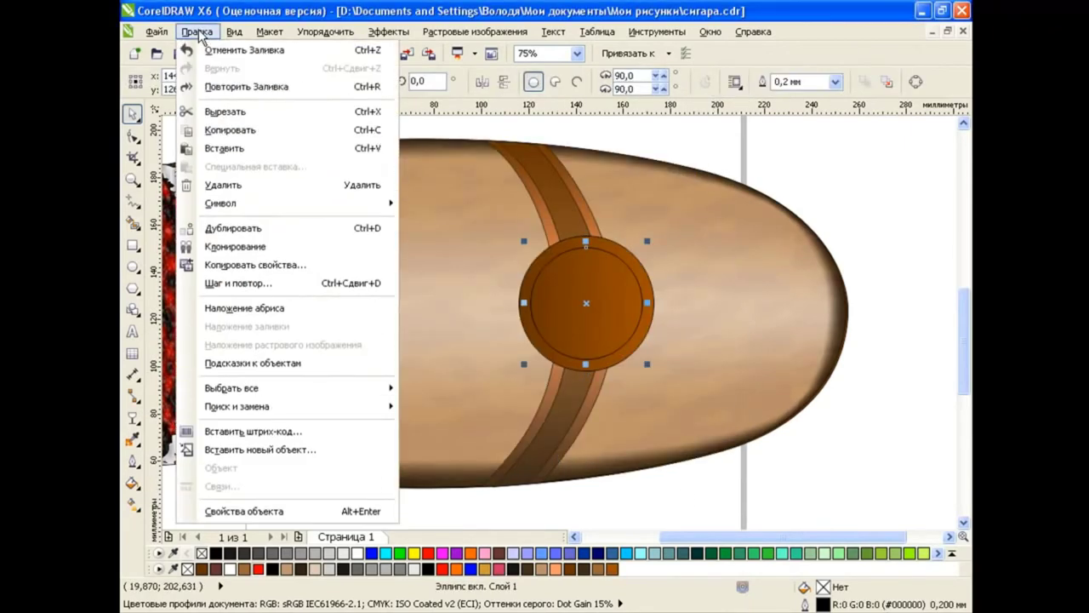
{"action": "left_click", "coordinate": [255, 264]}
{"action": "left_click", "coordinate": [407, 304]}
{"action": "left_click", "coordinate": [580, 344]}
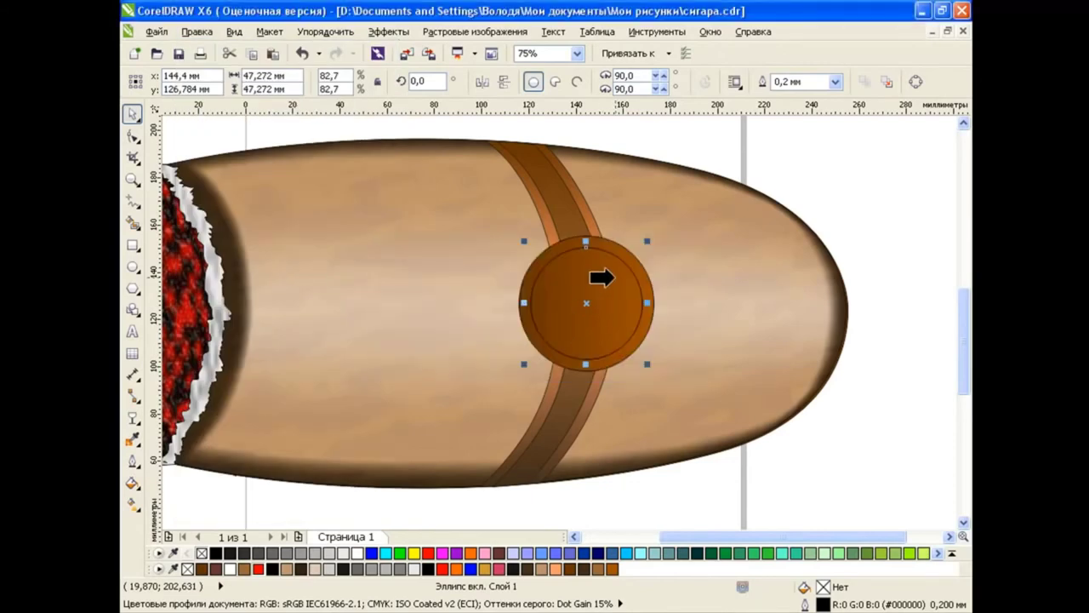
{"action": "left_click", "coordinate": [625, 262]}
{"action": "key", "text": "Escape"}
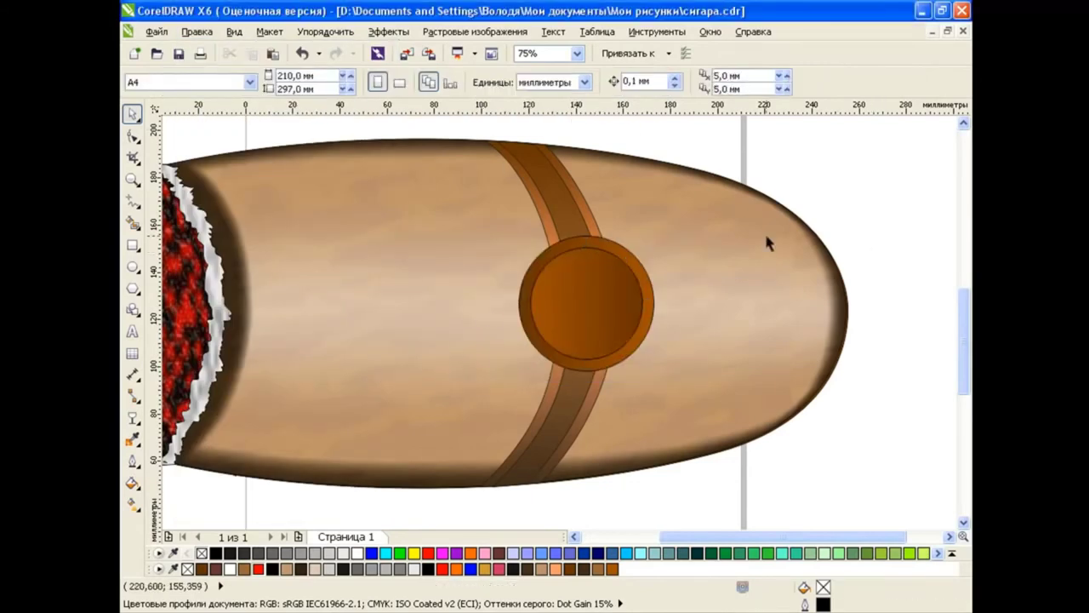
{"action": "left_click", "coordinate": [604, 312]}
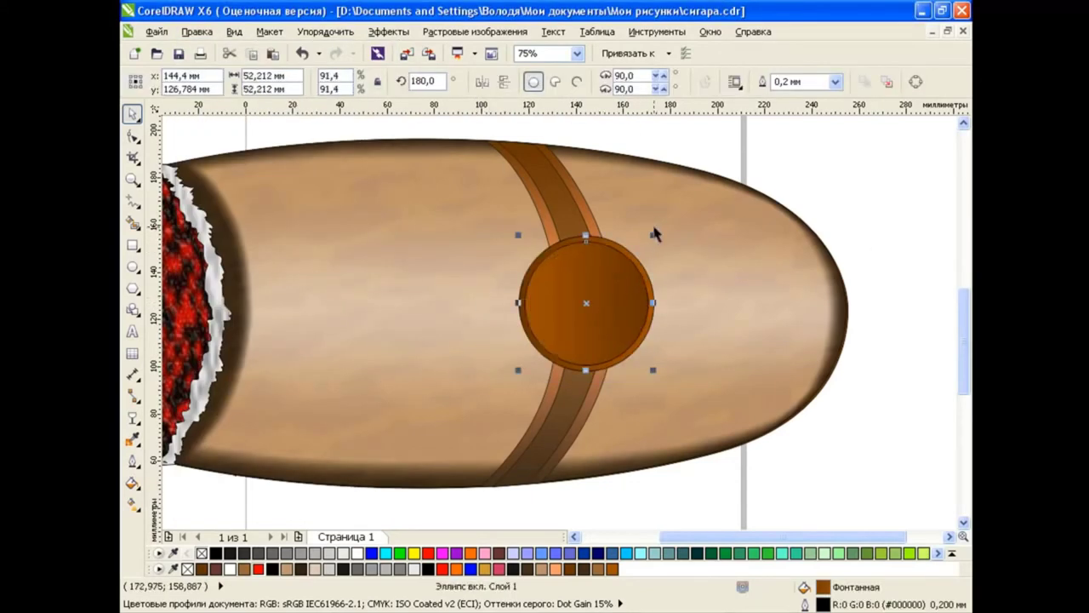
{"action": "key", "text": "Escape"}
Zoom in to check the C emblem on the seal, then marquee-select the whole cigar.
{"action": "scroll", "coordinate": [438, 313], "scroll_direction": "down", "scroll_amount": 2}
{"action": "scroll", "coordinate": [487, 468], "scroll_direction": "left", "scroll_amount": 1}
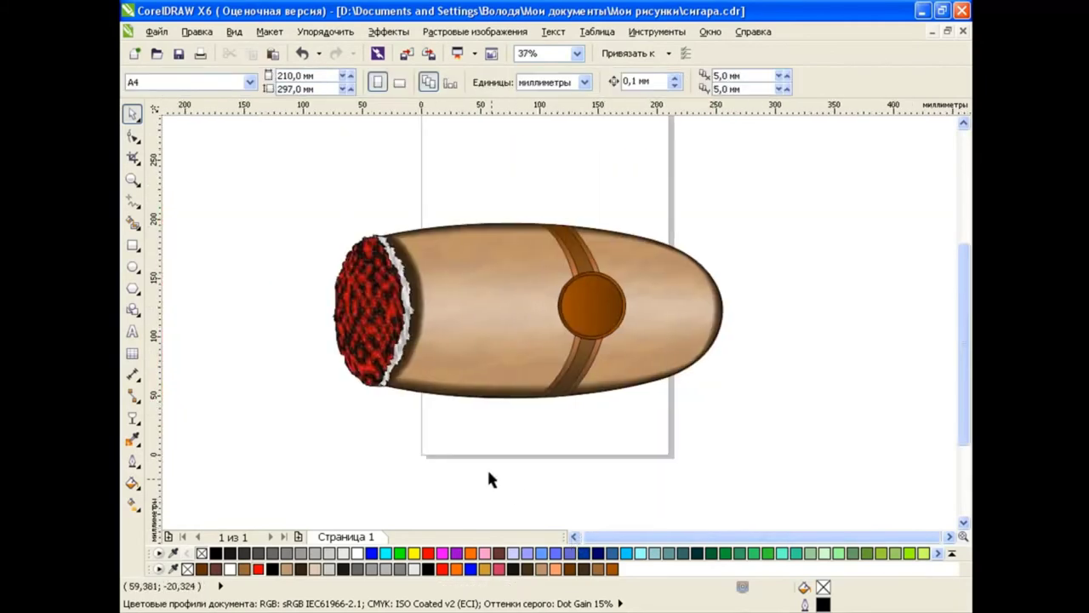
{"action": "left_click", "coordinate": [616, 333]}
{"action": "scroll", "coordinate": [616, 333], "scroll_direction": "up", "scroll_amount": 2}
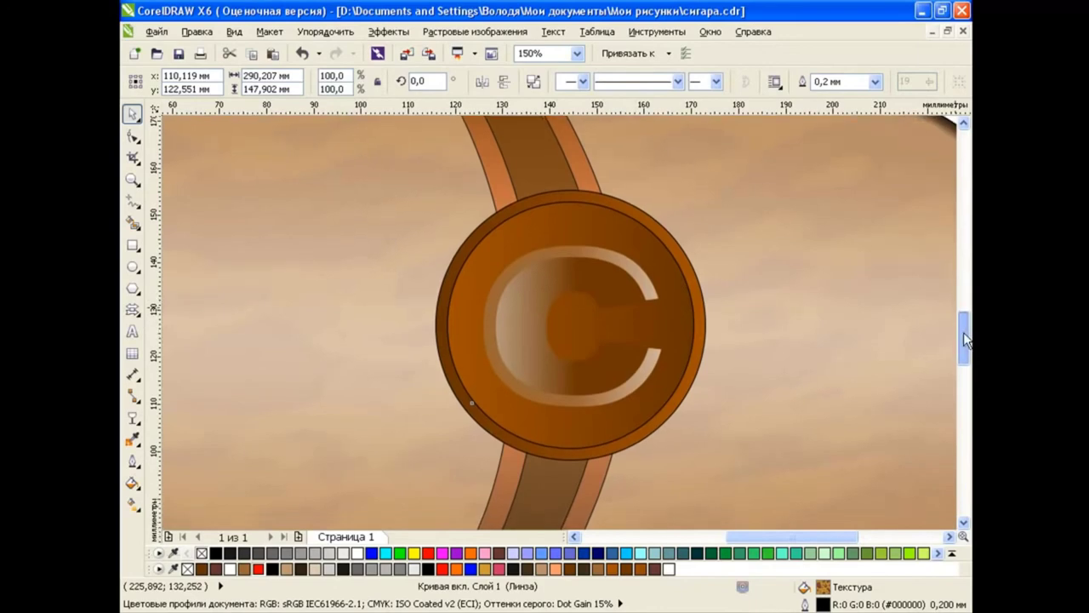
{"action": "key", "text": "Escape"}
{"action": "scroll", "coordinate": [576, 329], "scroll_direction": "down", "scroll_amount": 1}
{"action": "scroll", "coordinate": [455, 392], "scroll_direction": "down", "scroll_amount": 1}
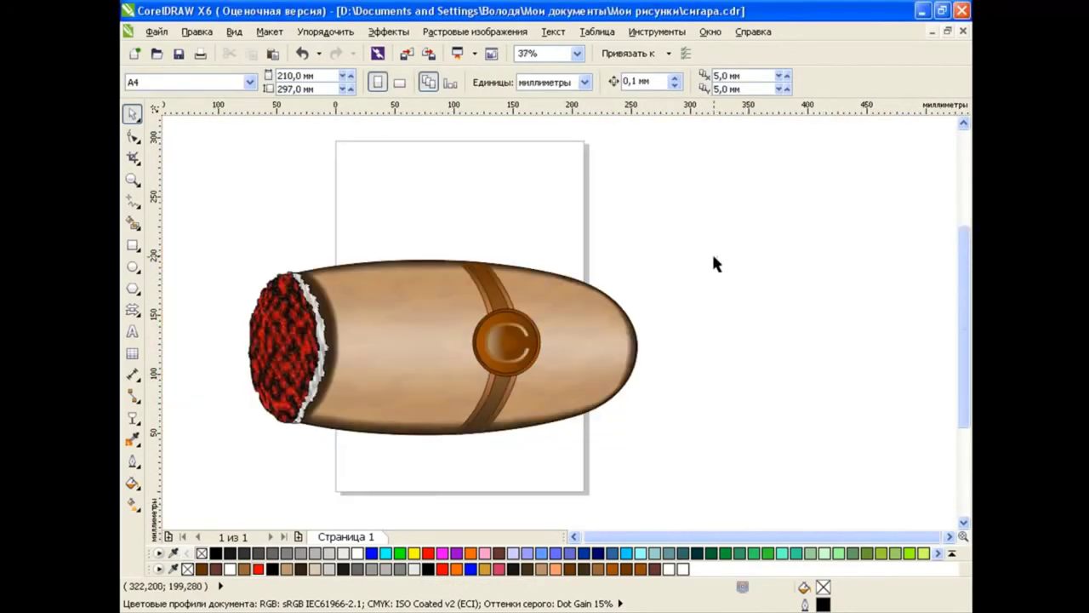
{"action": "left_click_drag", "start_coordinate": [716, 255], "coordinate": [231, 459]}
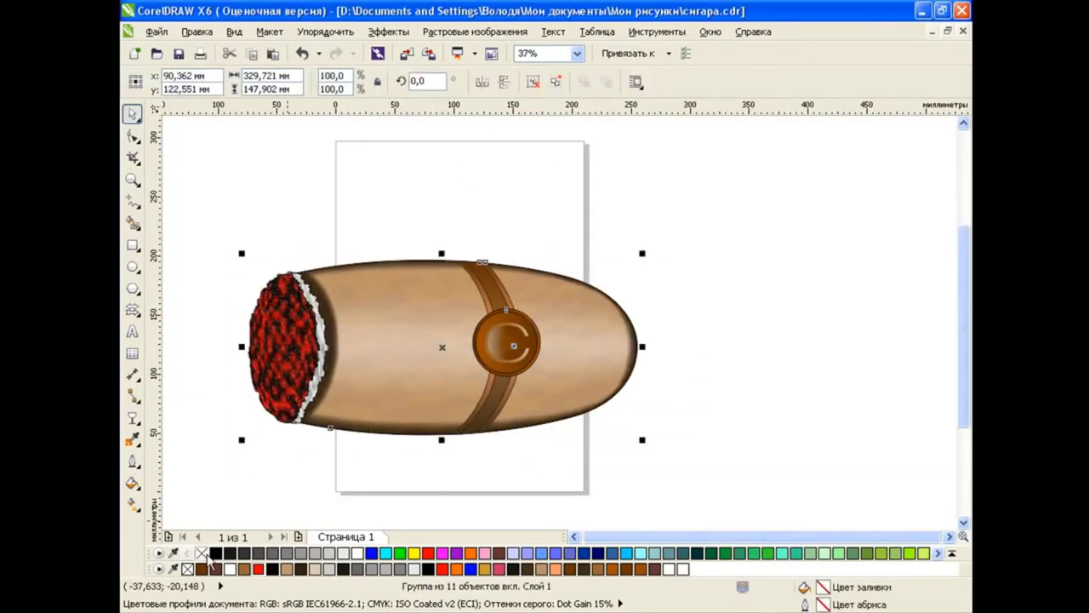
Select the cigar group, squash it vertically, then undo the squash.
{"action": "left_click", "coordinate": [525, 508]}
{"action": "scroll", "coordinate": [442, 365], "scroll_direction": "left", "scroll_amount": 2}
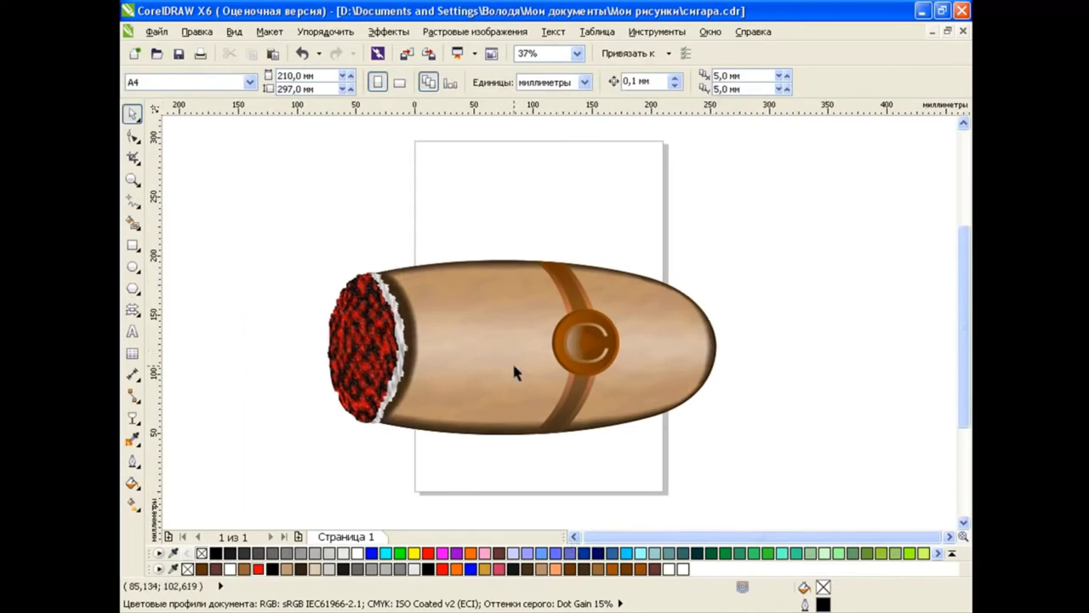
{"action": "left_click", "coordinate": [512, 360]}
{"action": "left_click_drag", "start_coordinate": [522, 436], "coordinate": [522, 329]}
{"action": "left_click", "coordinate": [551, 394]}
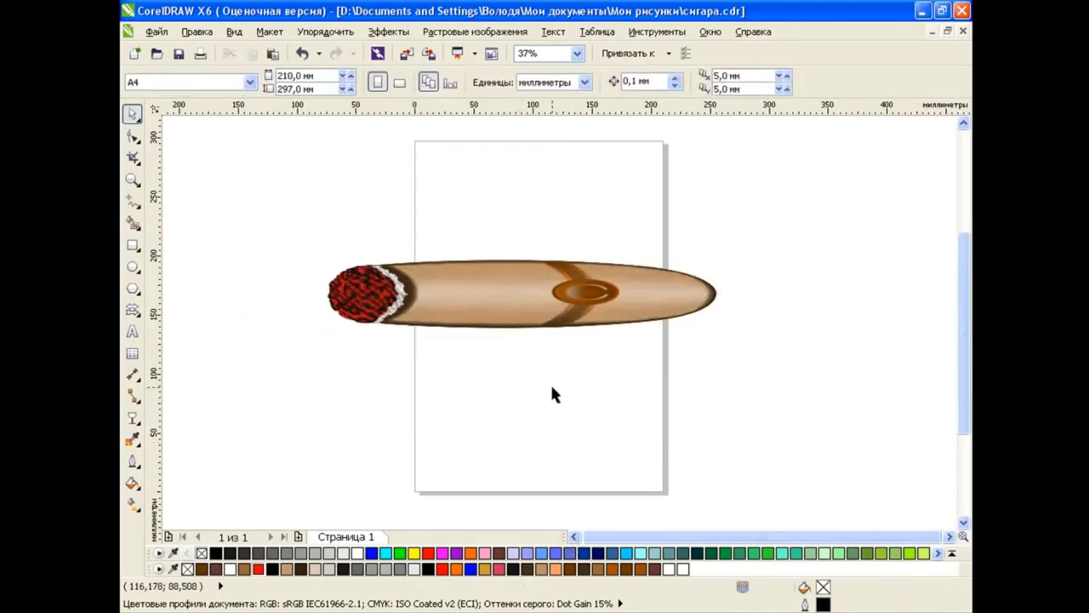
{"action": "left_click", "coordinate": [303, 52]}
Rotate the cigar about 30° counter-clockwise and move it up and right.
{"action": "left_click", "coordinate": [521, 349]}
{"action": "left_click_drag", "start_coordinate": [722, 257], "coordinate": [672, 170]}
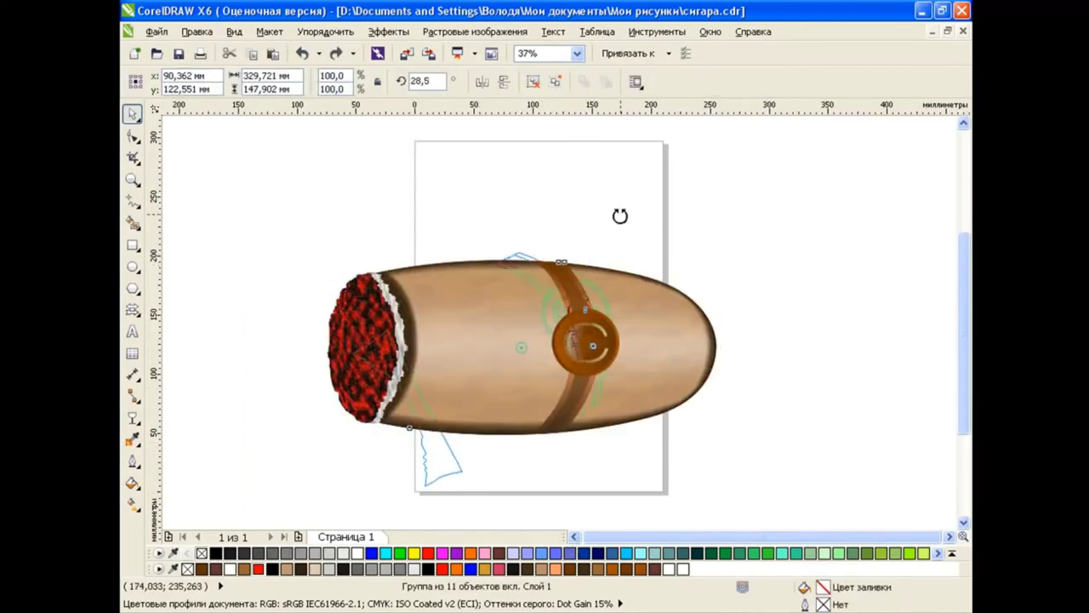
{"action": "key", "text": "Escape"}
{"action": "left_click_drag", "start_coordinate": [545, 361], "coordinate": [623, 320]}
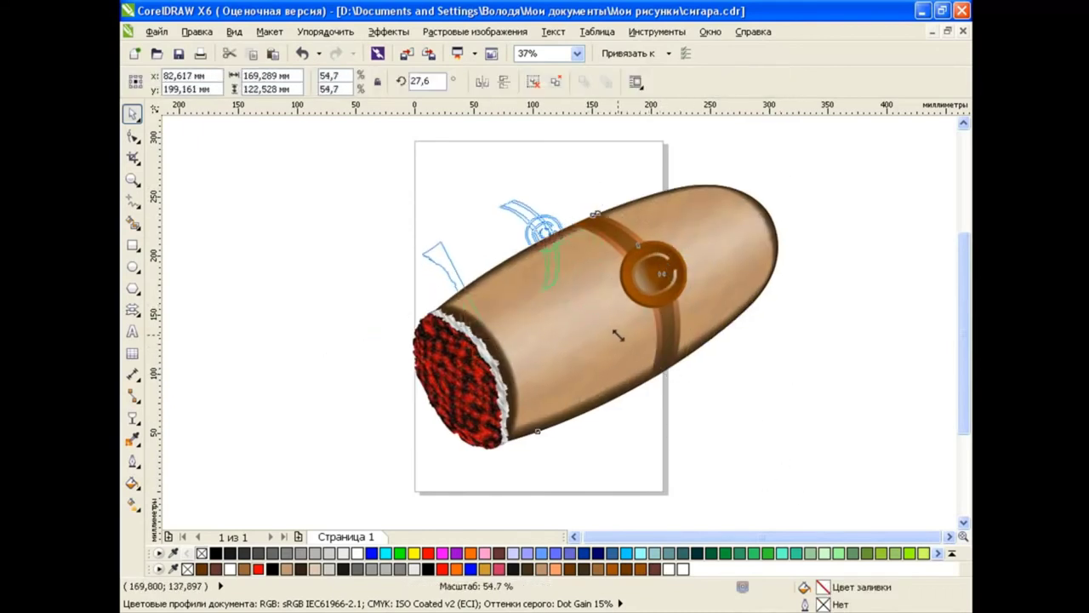
Scale the cigar to 54.7% and flatten its tilt to about 12.9°.
{"action": "left_click_drag", "start_coordinate": [781, 455], "coordinate": [658, 411]}
{"action": "left_click", "coordinate": [638, 290]}
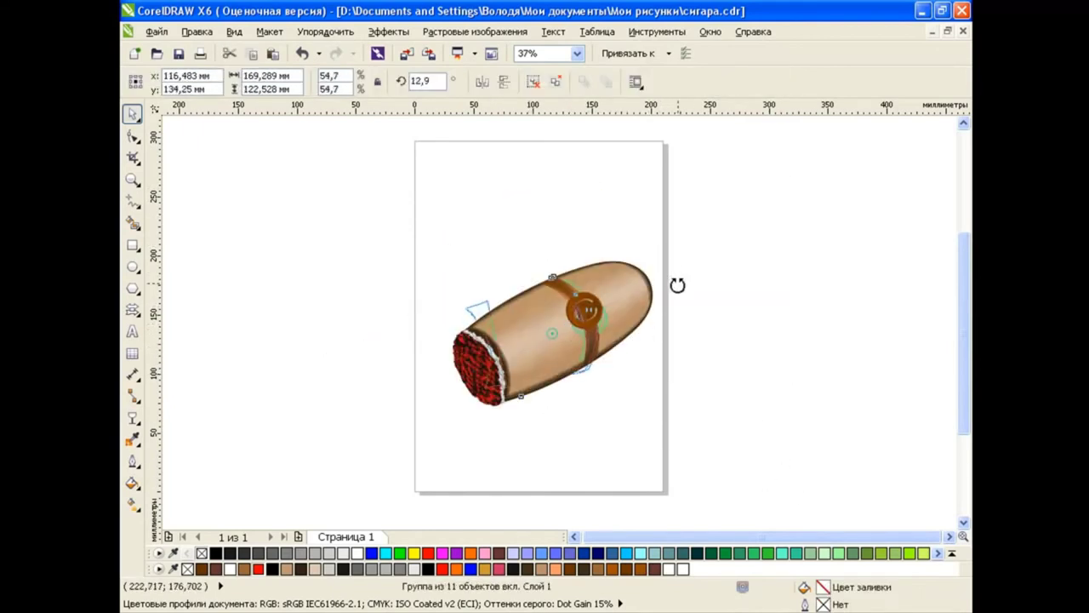
{"action": "left_click_drag", "start_coordinate": [658, 254], "coordinate": [676, 285]}
{"action": "left_click", "coordinate": [725, 332]}
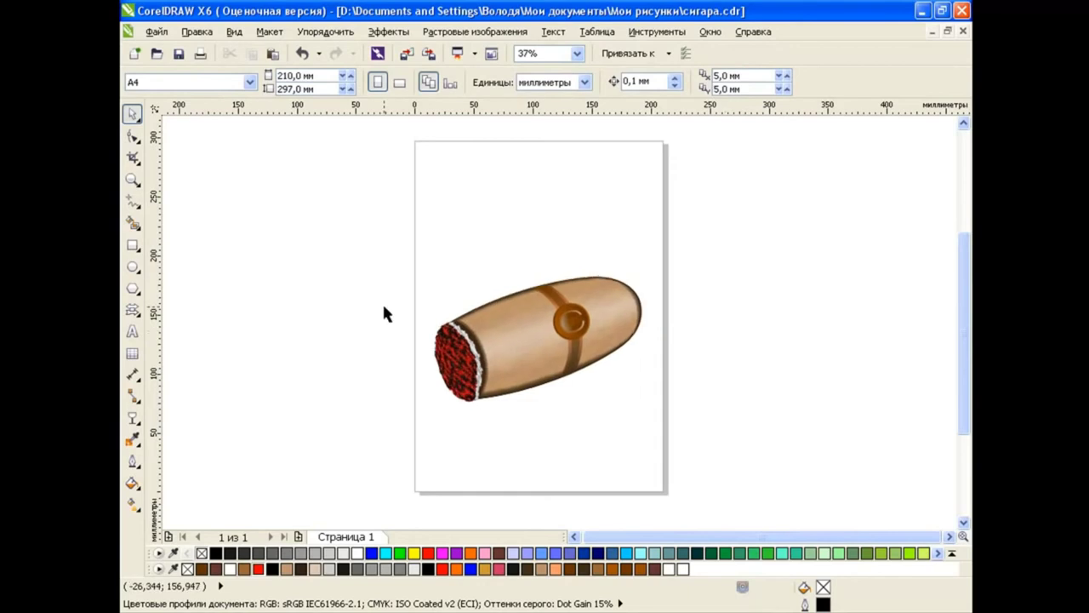
{"action": "left_click", "coordinate": [133, 202]}
Apply a tapered wavy Artistic Media preset stroke to the smoke curve.
{"action": "left_click", "coordinate": [251, 256]}
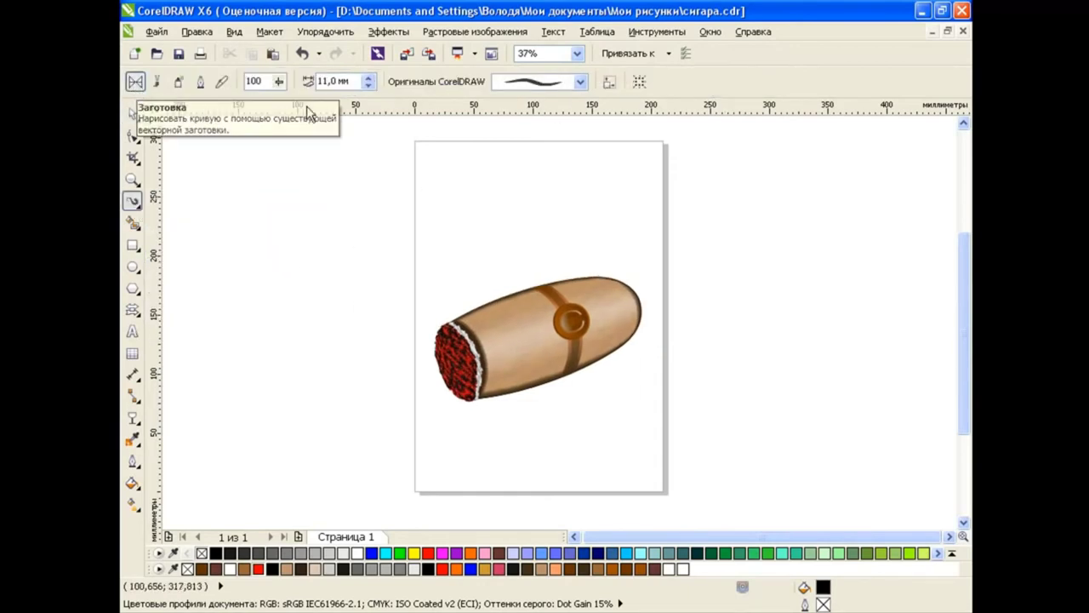
{"action": "left_click", "coordinate": [578, 82]}
{"action": "left_click", "coordinate": [554, 223]}
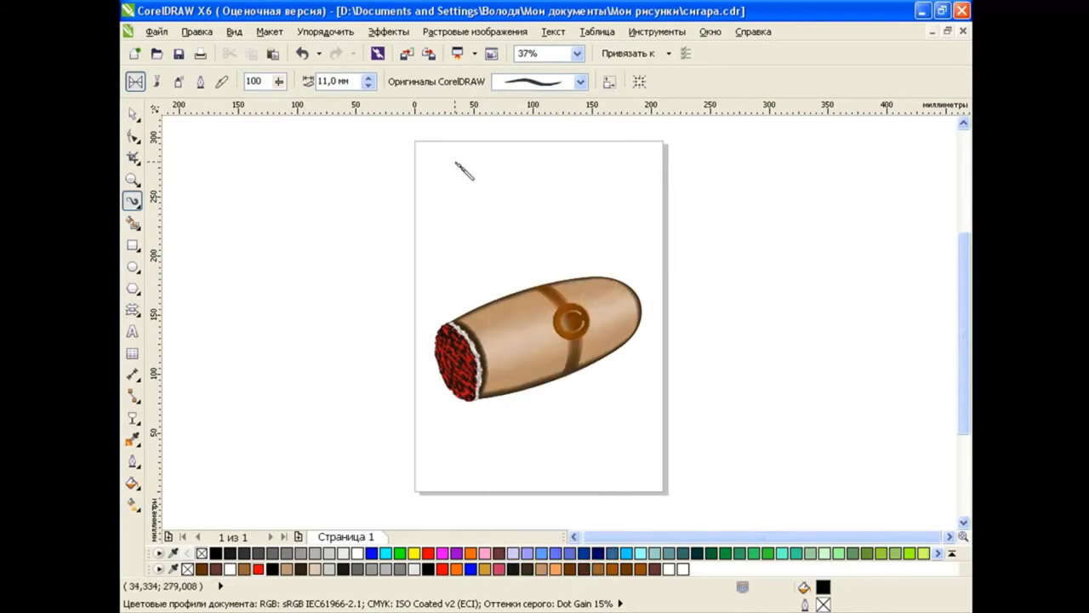
{"action": "left_click_drag", "start_coordinate": [459, 313], "coordinate": [458, 316]}
Break the stroke apart, delete the guide curve, and place the smoke on the ember.
{"action": "left_click", "coordinate": [325, 31]}
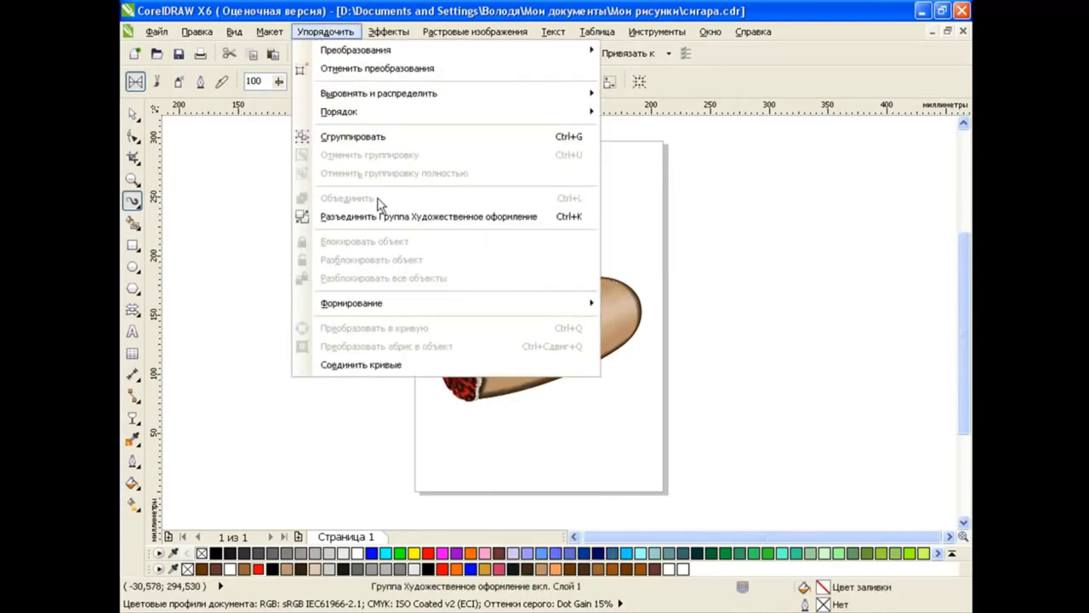
{"action": "left_click", "coordinate": [366, 214]}
{"action": "left_click", "coordinate": [132, 113]}
{"action": "left_click_drag", "start_coordinate": [456, 242], "coordinate": [373, 245]}
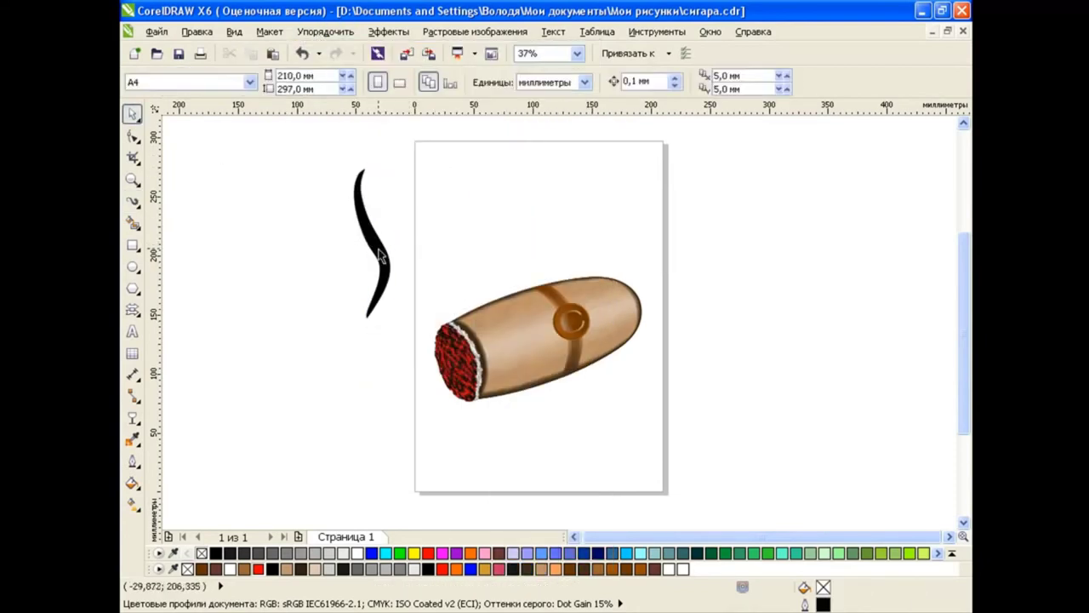
{"action": "left_click", "coordinate": [457, 247]}
{"action": "right_click", "coordinate": [215, 553]}
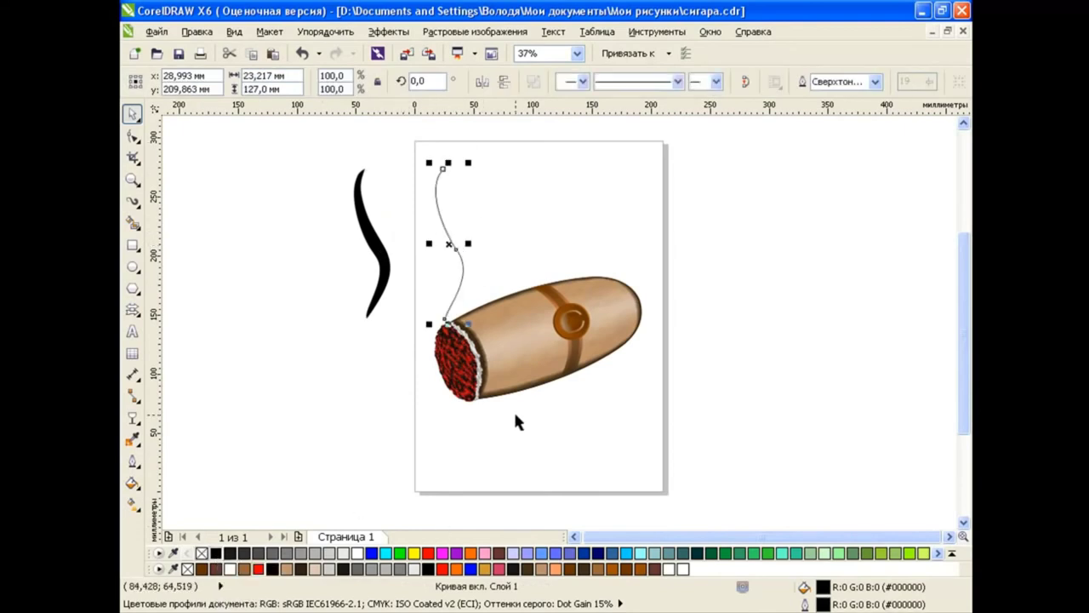
{"action": "key", "text": "Delete"}
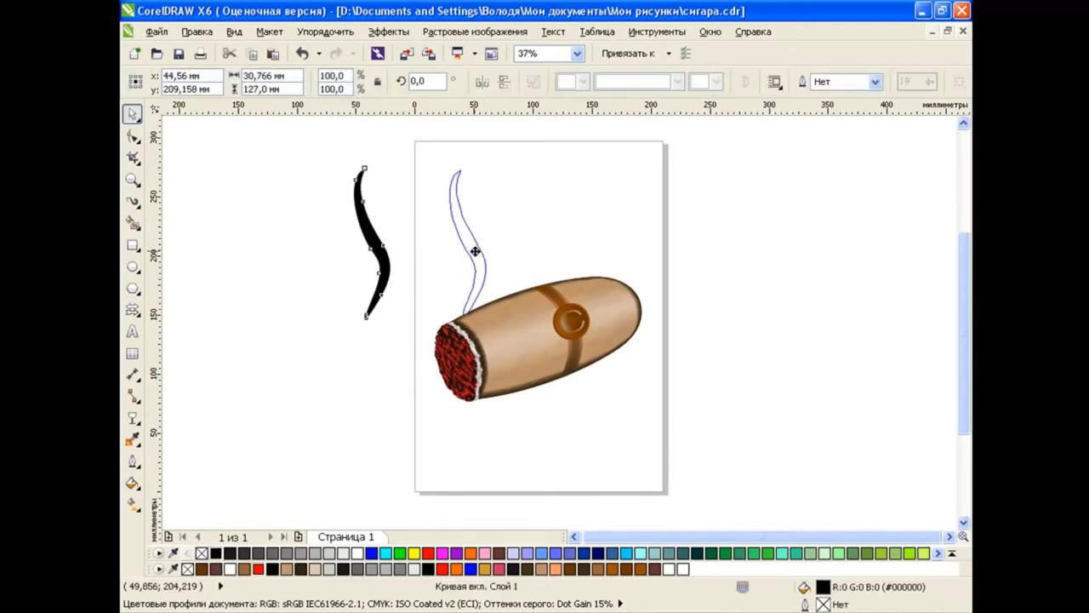
{"action": "left_click_drag", "start_coordinate": [380, 253], "coordinate": [488, 230]}
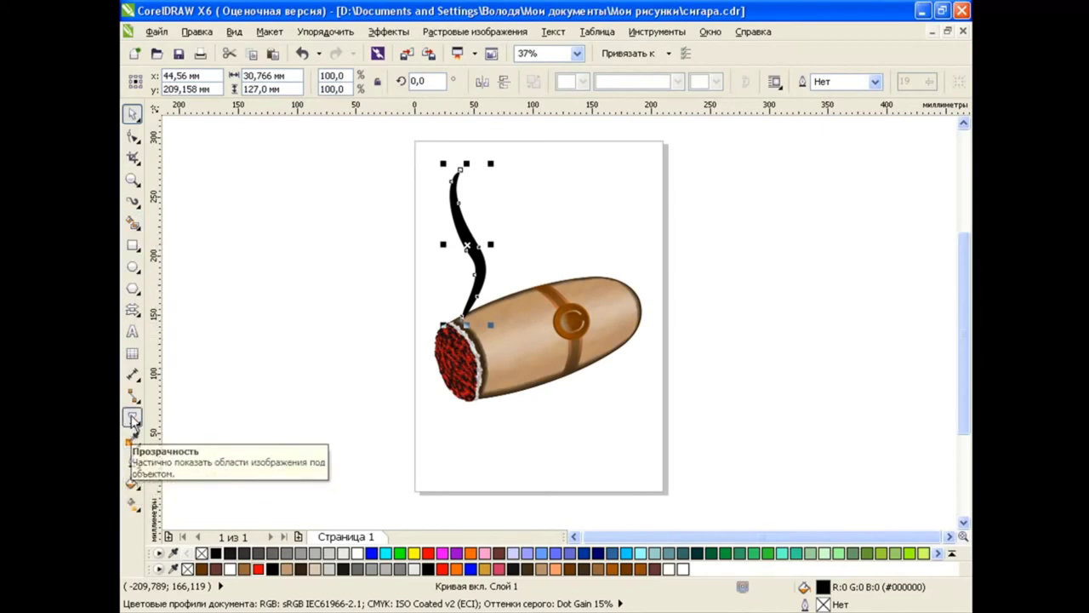
Add a drop shadow to the smoke stroke with Multiply blend mode.
{"action": "left_click", "coordinate": [132, 417]}
{"action": "left_click", "coordinate": [161, 469]}
{"action": "left_click_drag", "start_coordinate": [466, 246], "coordinate": [428, 245]}
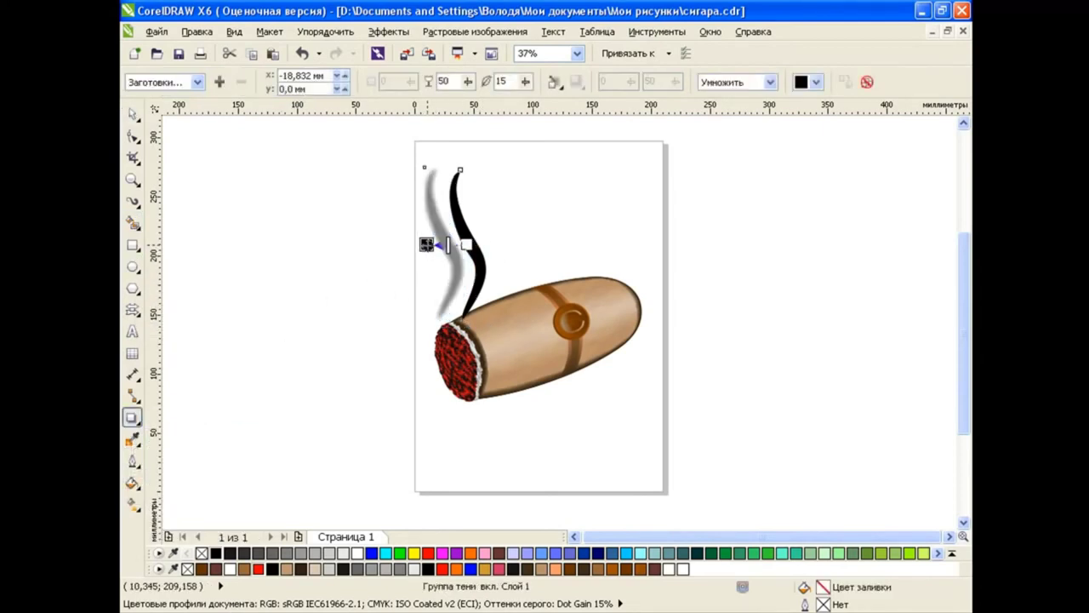
{"action": "left_click", "coordinate": [769, 82]}
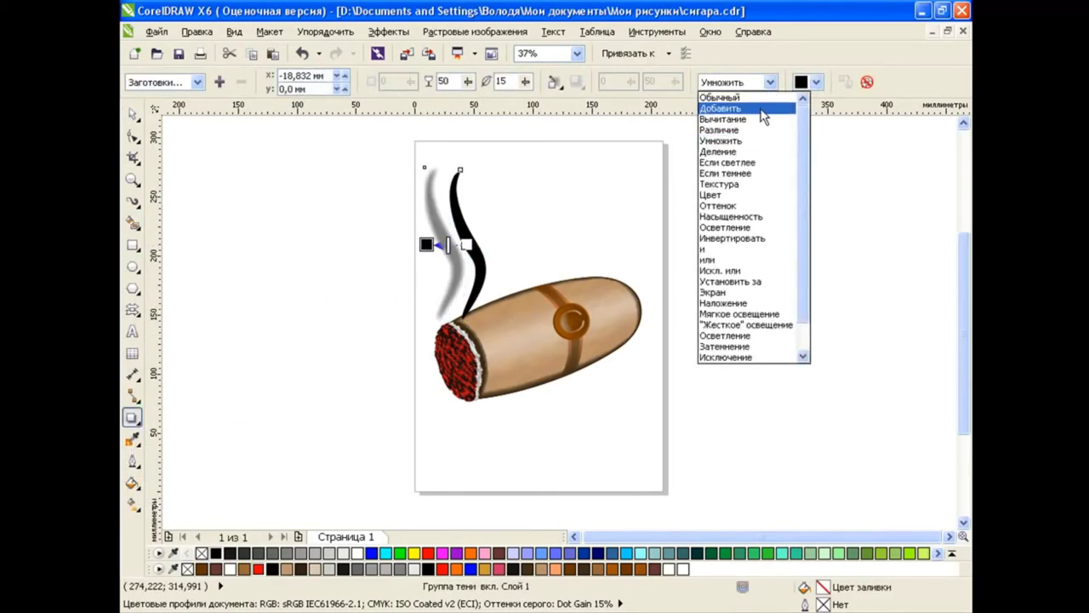
{"action": "left_click", "coordinate": [765, 109]}
{"action": "left_click", "coordinate": [768, 83]}
{"action": "left_click", "coordinate": [721, 141]}
Make the shadow grey with feathering 38 and lower opacity.
{"action": "left_click", "coordinate": [816, 82]}
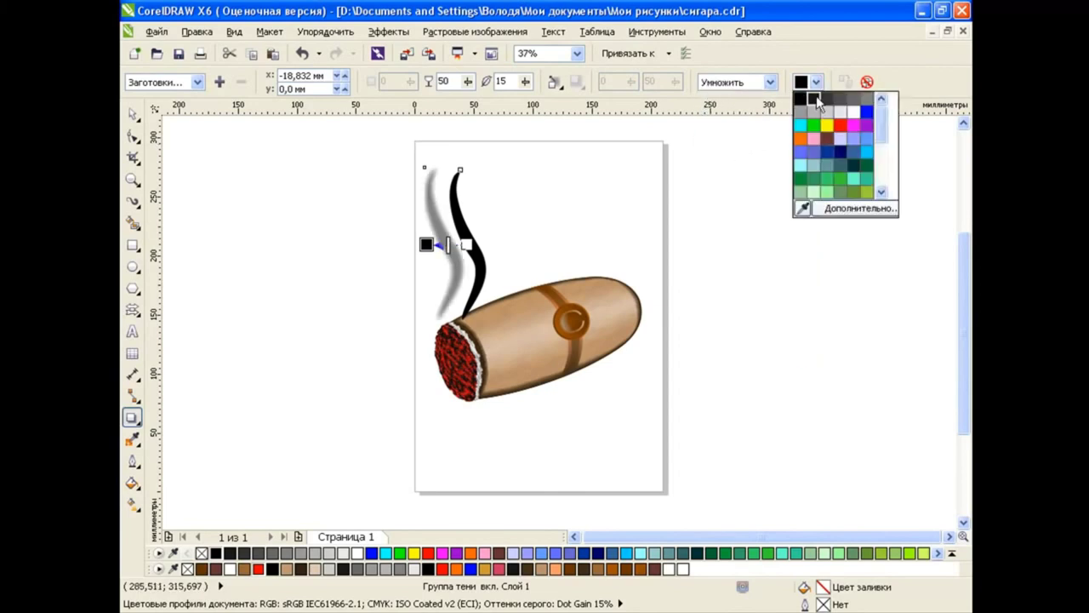
{"action": "left_click", "coordinate": [800, 119]}
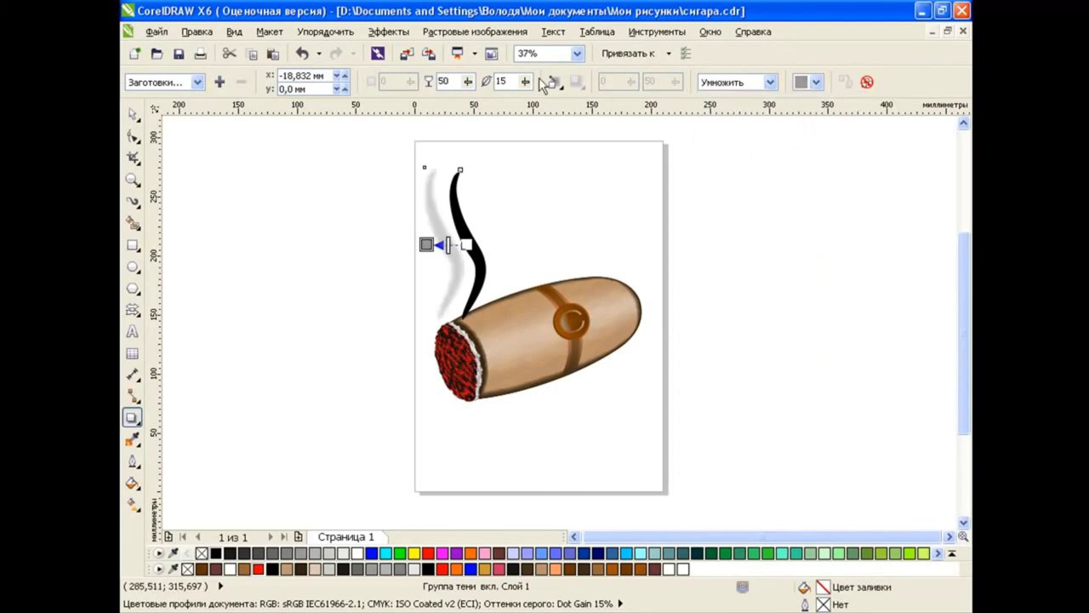
{"action": "left_click_drag", "start_coordinate": [525, 81], "coordinate": [544, 98]}
{"action": "left_click_drag", "start_coordinate": [467, 81], "coordinate": [467, 64]}
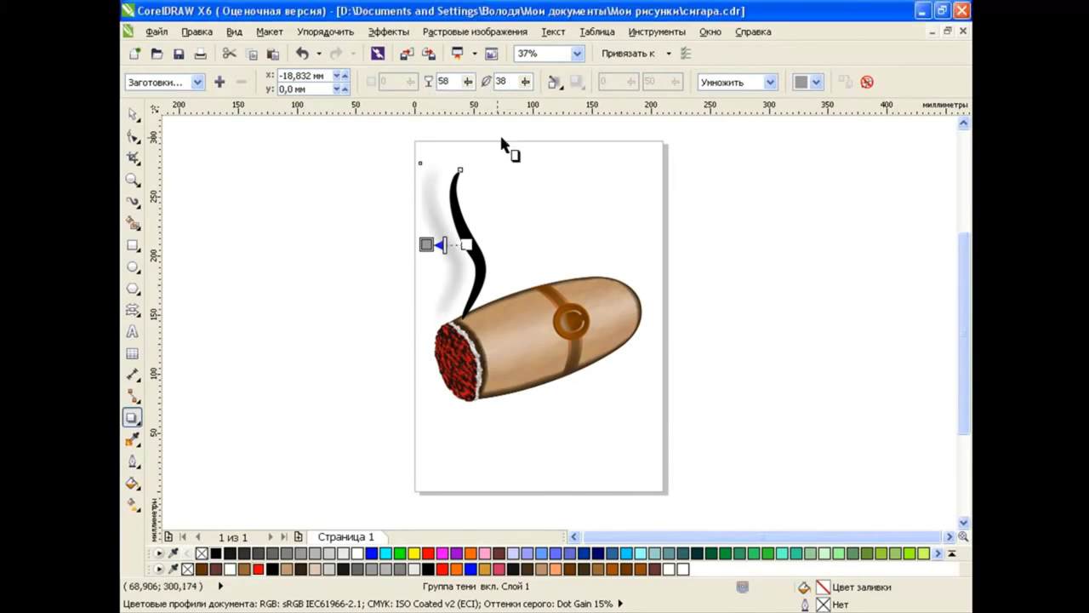
Break the shadow apart from the black stroke and remove the stroke, leaving grey smoke.
{"action": "left_click", "coordinate": [325, 32]}
{"action": "left_click", "coordinate": [304, 216]}
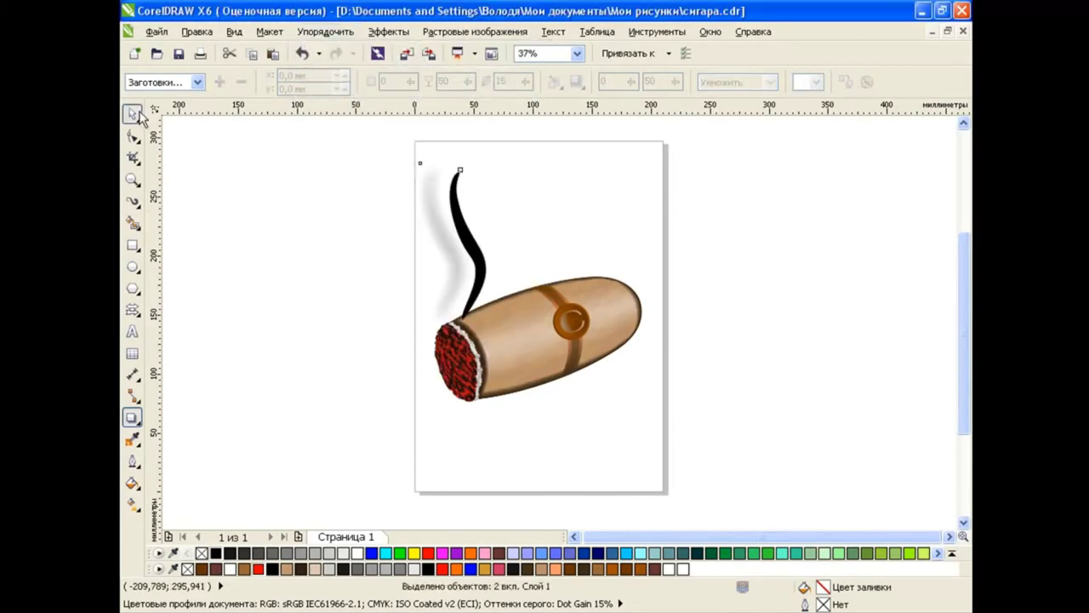
{"action": "left_click", "coordinate": [457, 255]}
{"action": "left_click_drag", "start_coordinate": [457, 255], "coordinate": [471, 266]}
{"action": "key", "text": "Escape"}
{"action": "left_click", "coordinate": [455, 256]}
{"action": "key", "text": "Escape"}
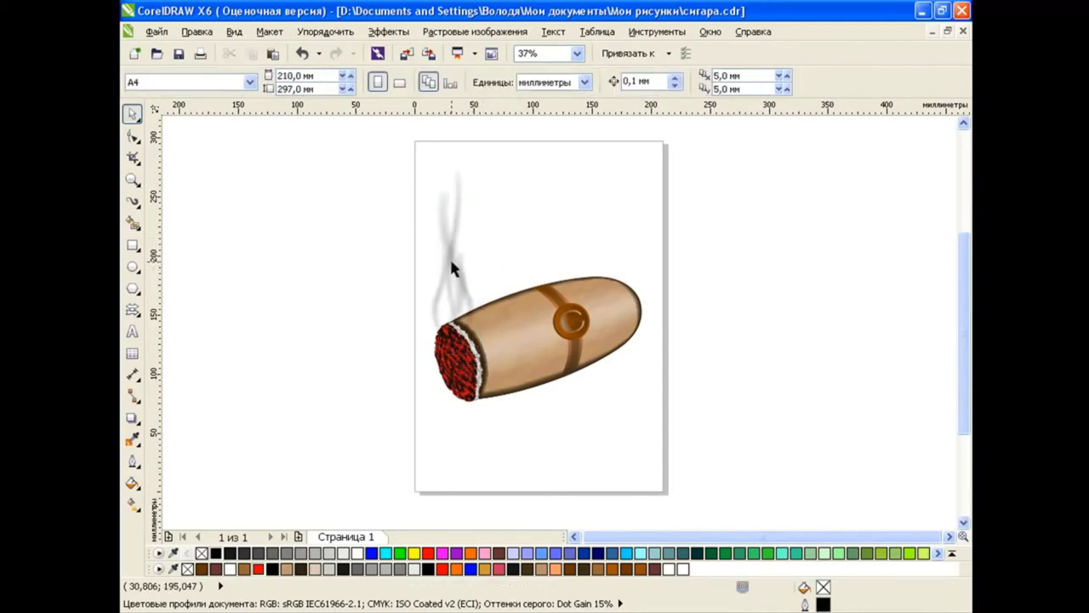
{"action": "left_click_drag", "start_coordinate": [354, 130], "coordinate": [733, 462]}
{"action": "left_click", "coordinate": [719, 406]}
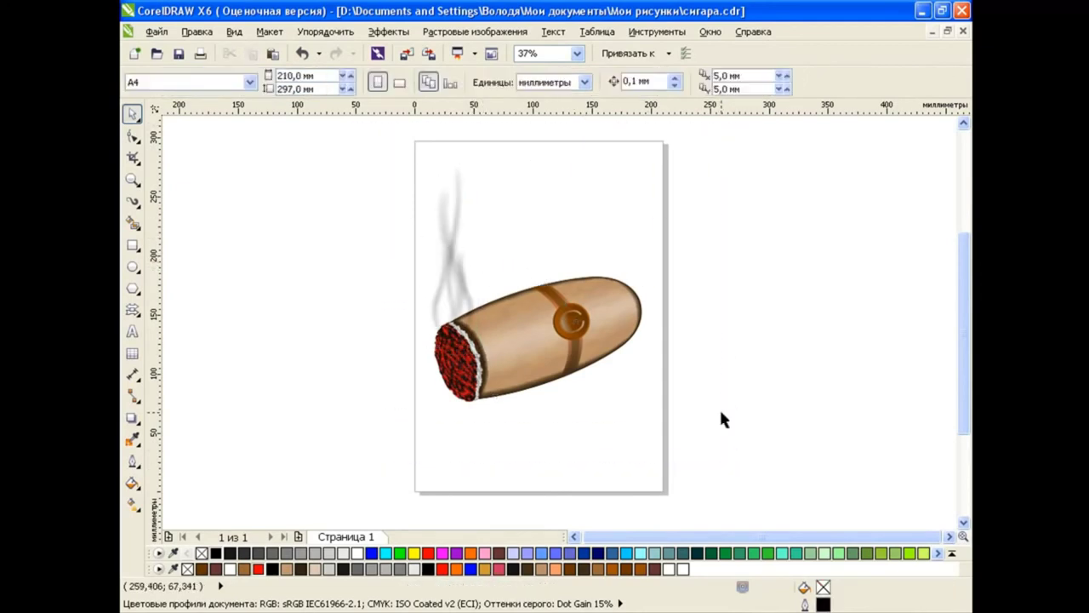